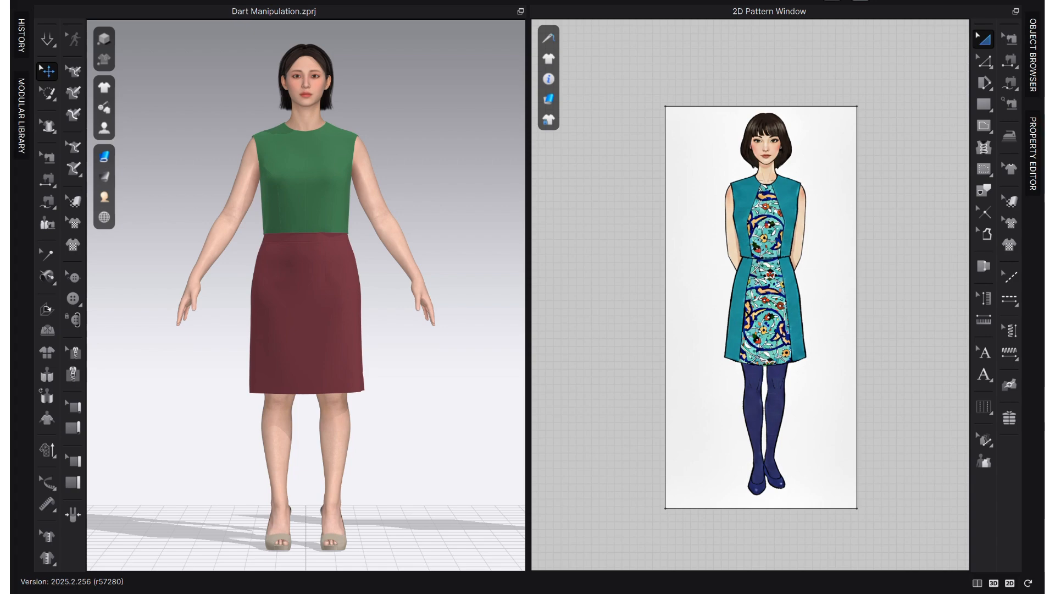
Step: Change the 3D garment's surface display so each pattern piece shows in its own colour
left_click(812, 229)
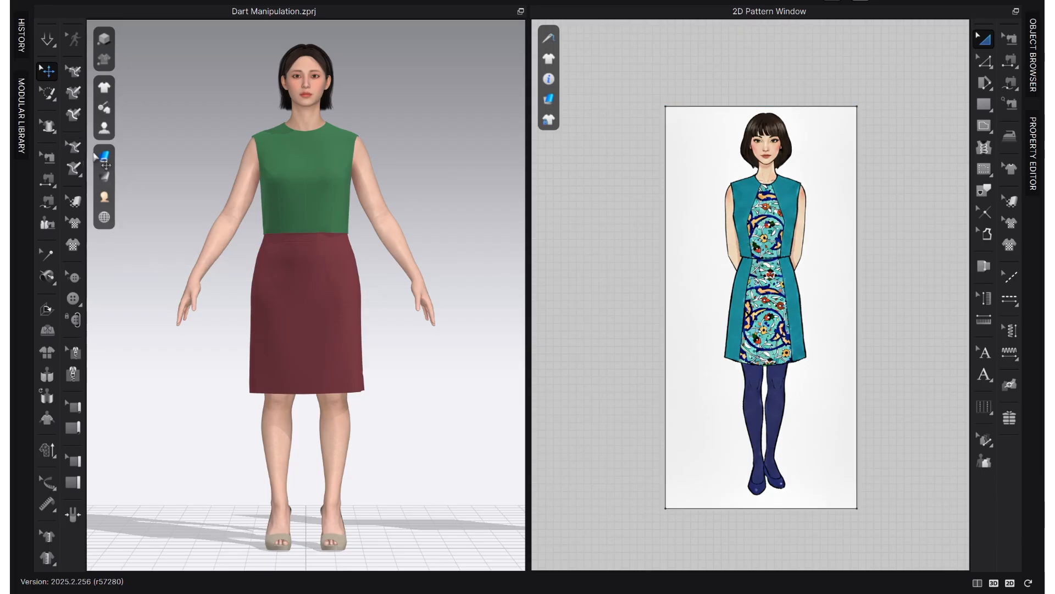
left_click(104, 156)
left_click(177, 287)
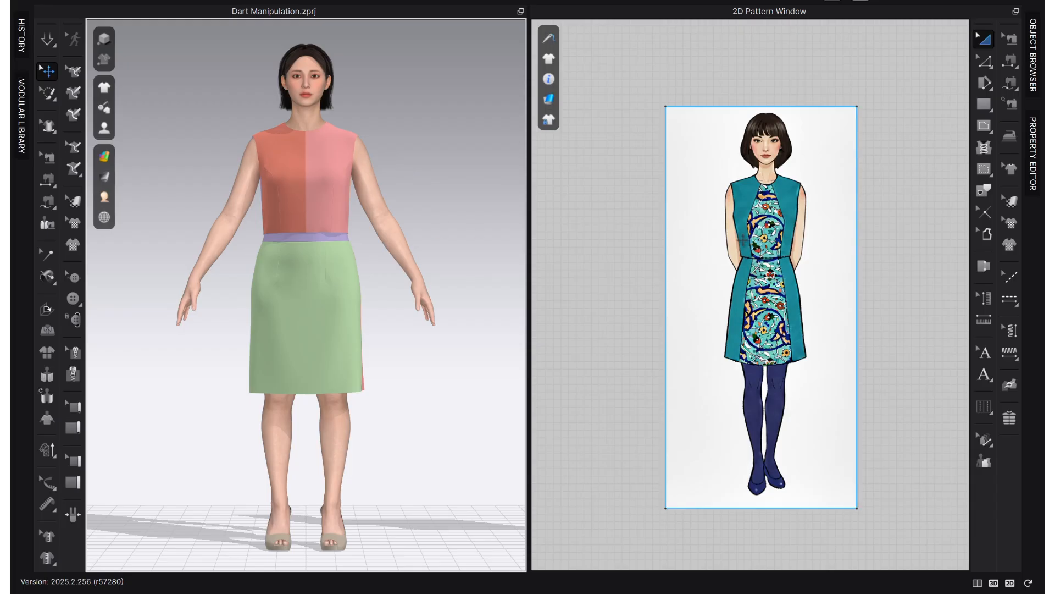
Step: Examine the dress sketch, the back bodice patterns and the diagram of bust dart directions in the 2D pattern view
scroll(734, 254, "down", 2)
middle_click_drag(731, 255, 770, 253)
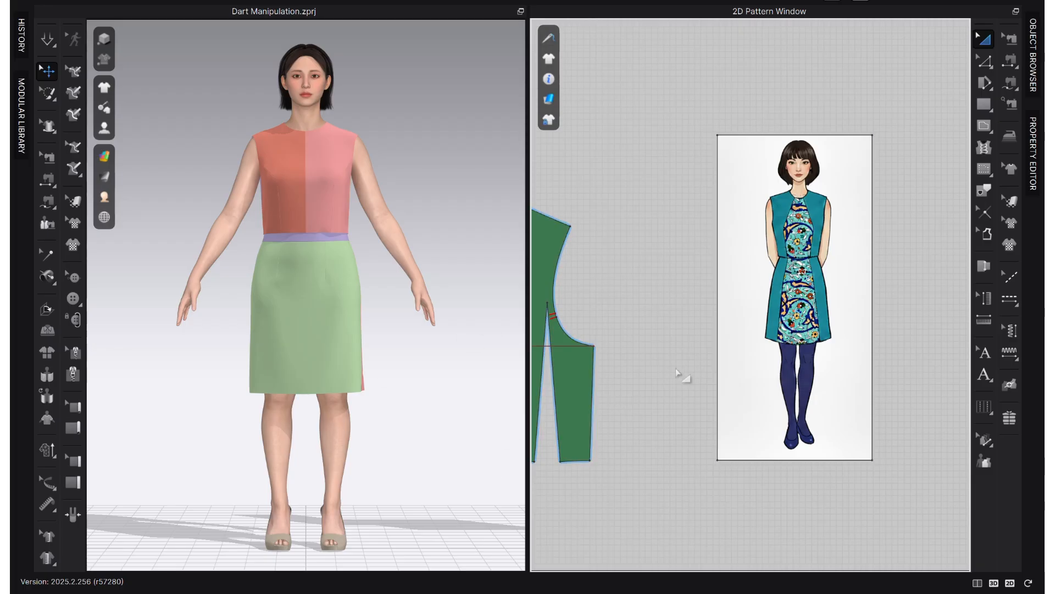
scroll(649, 350, "up", 2)
middle_click_drag(646, 350, 788, 347)
scroll(737, 360, "down", 3)
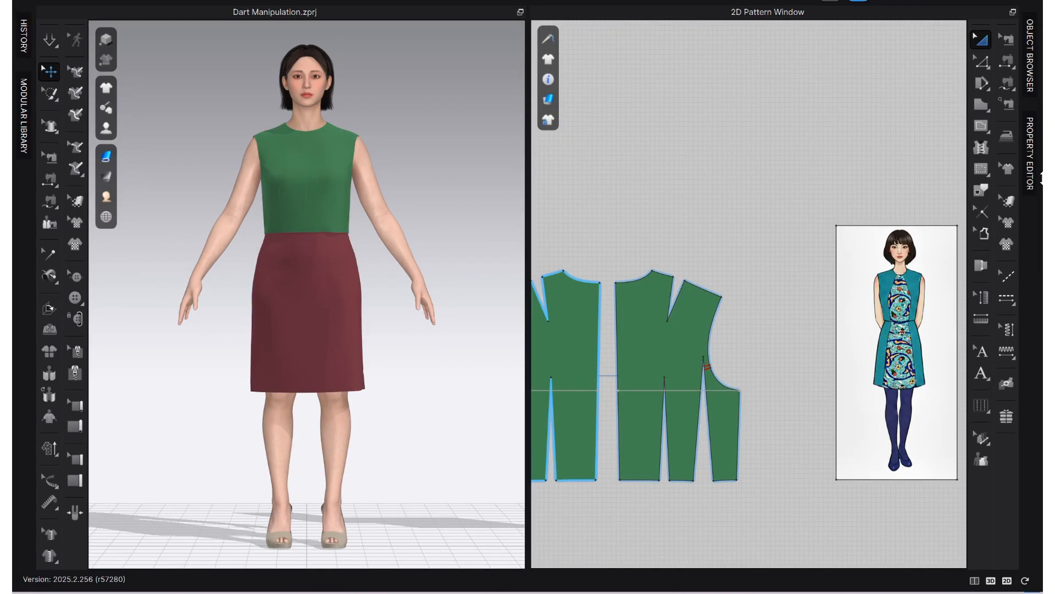
scroll(894, 212, "up", 3)
middle_click_drag(894, 212, 482, 190)
scroll(487, 195, "down", 1)
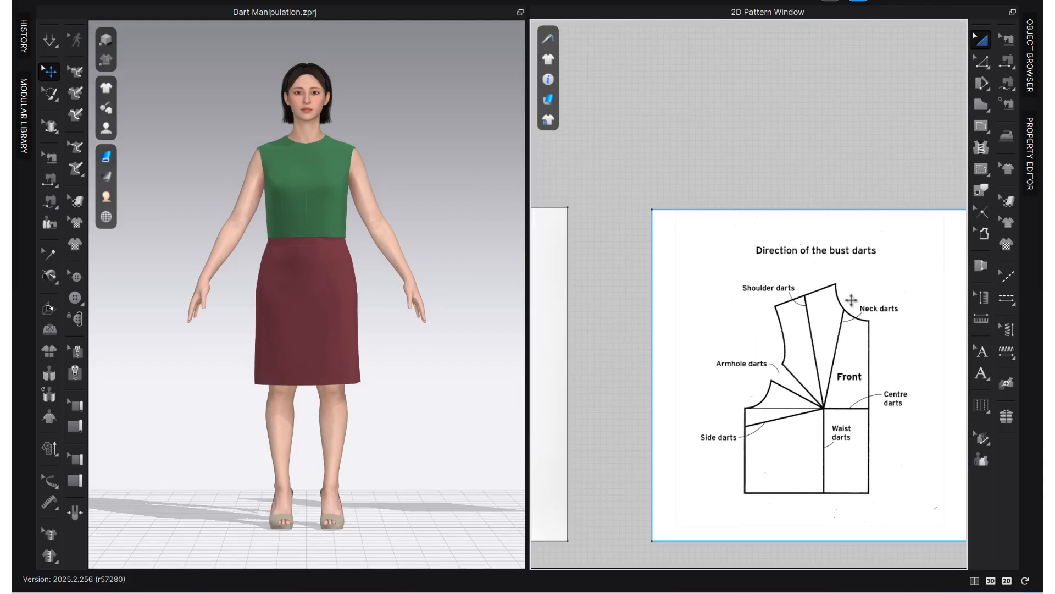
scroll(852, 299, "up", 2)
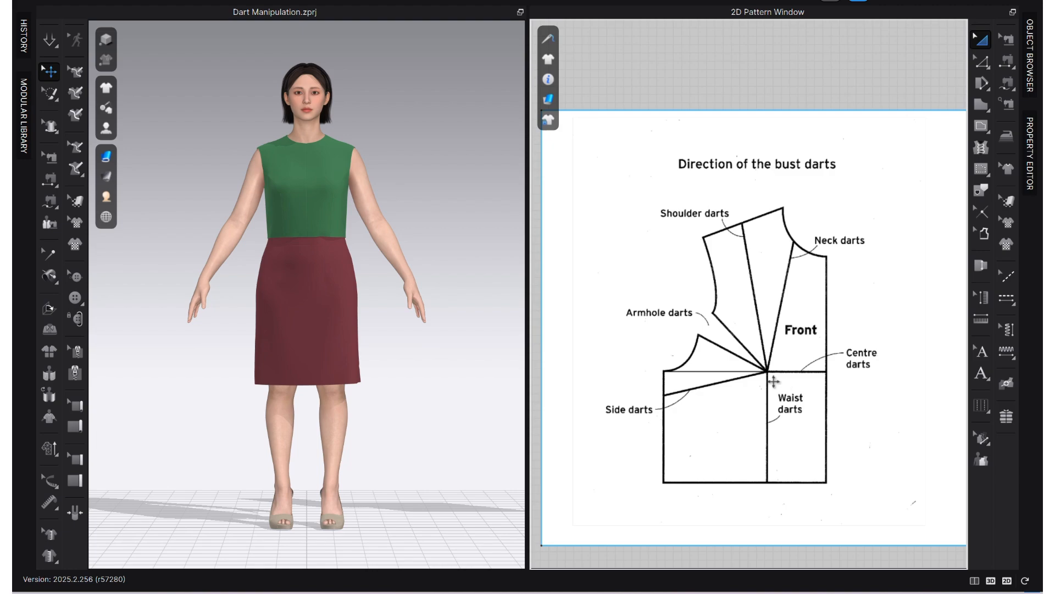
scroll(859, 388, "down", 3)
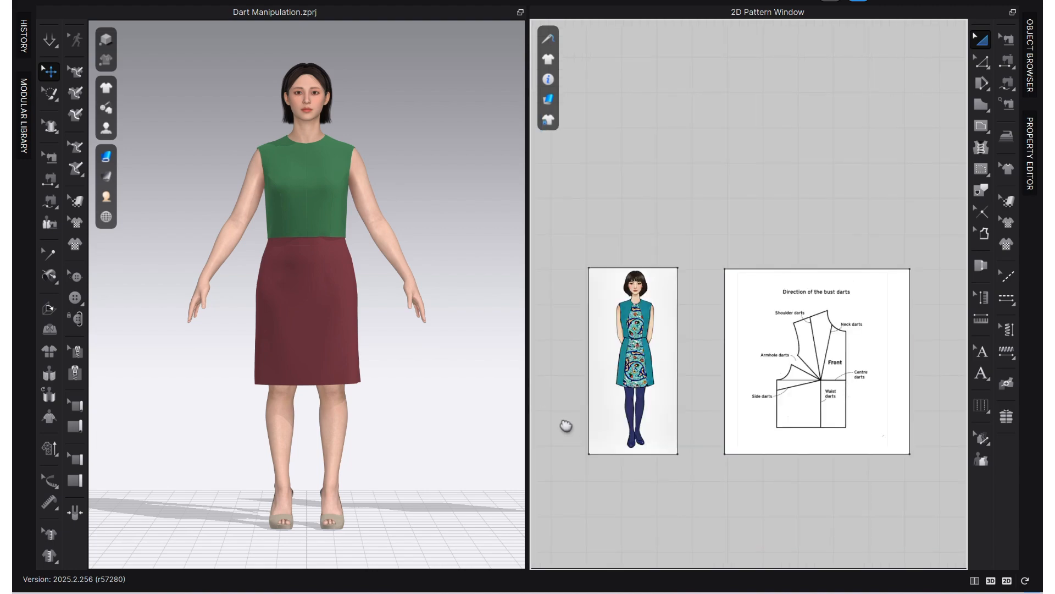
Step: Inspect the front bodice patterns and show the annotation labels around their darts and seams
scroll(565, 427, "up", 1)
middle_click_drag(565, 427, 950, 432)
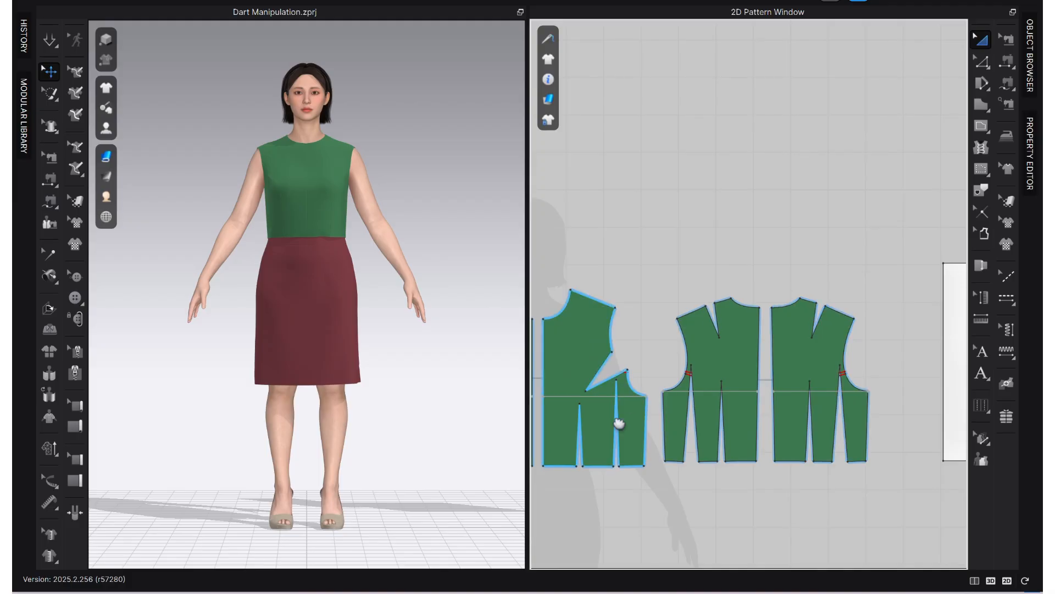
middle_click_drag(619, 424, 811, 419)
scroll(779, 377, "up", 2)
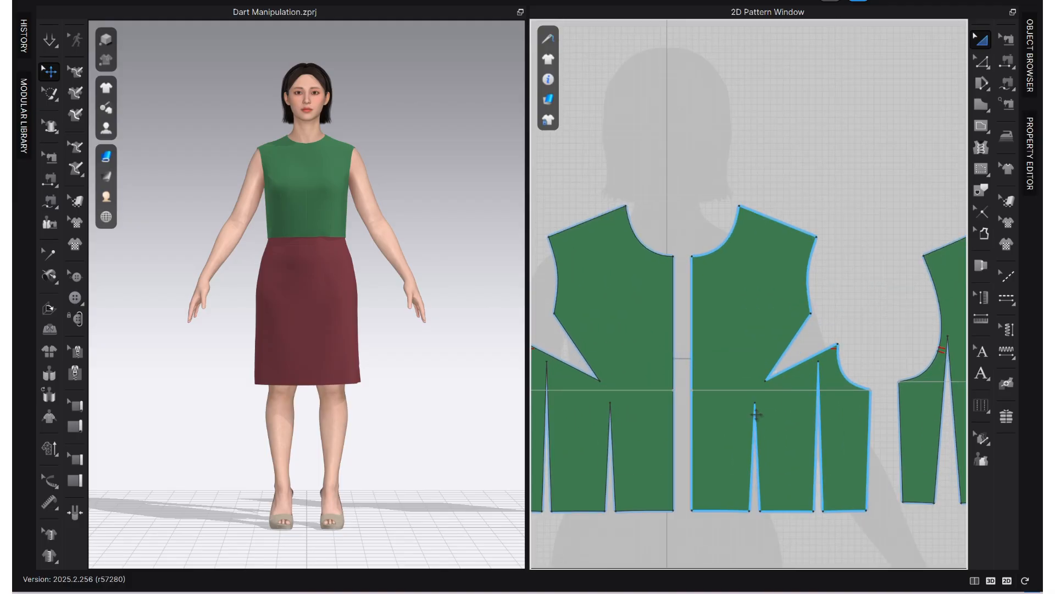
scroll(756, 414, "up", 2)
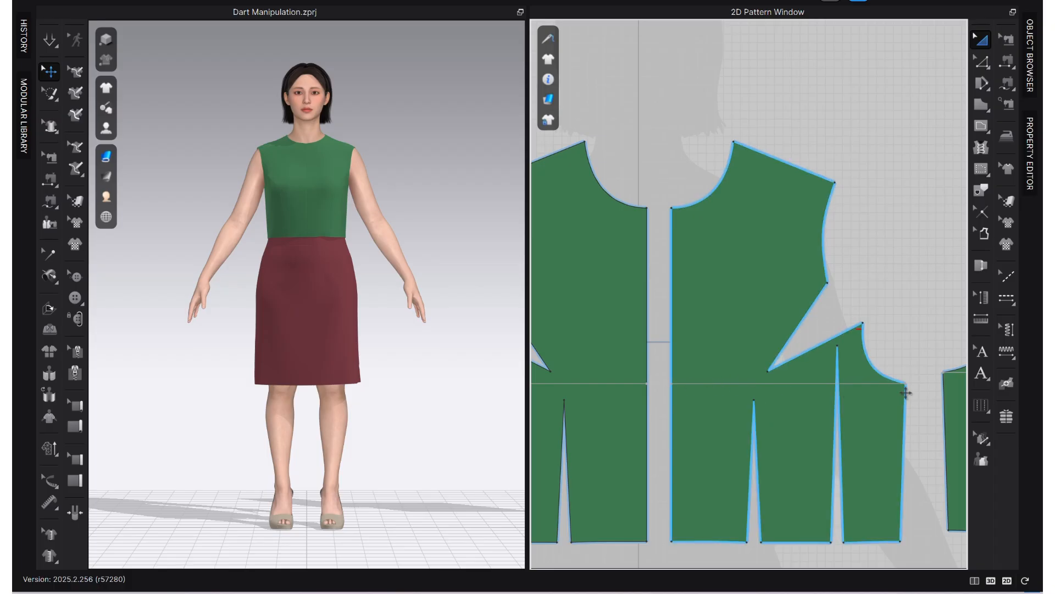
key("v")
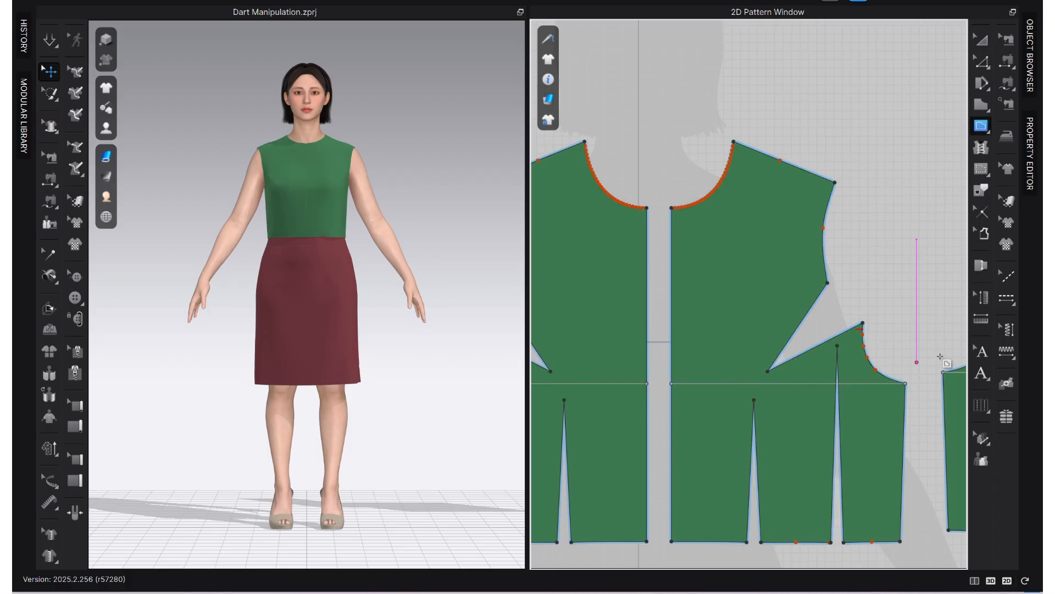
left_click(982, 374)
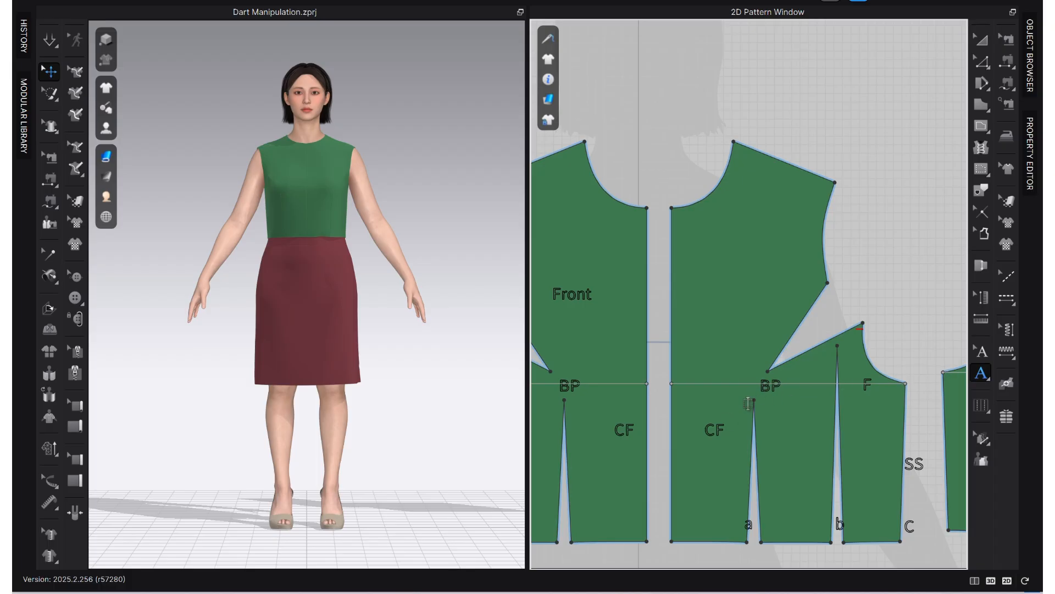
Step: Draw a vertical internal line from the tip of the front bodice's inner waist dart up to the horizontal bust line
key("s")
scroll(753, 400, "up", 3)
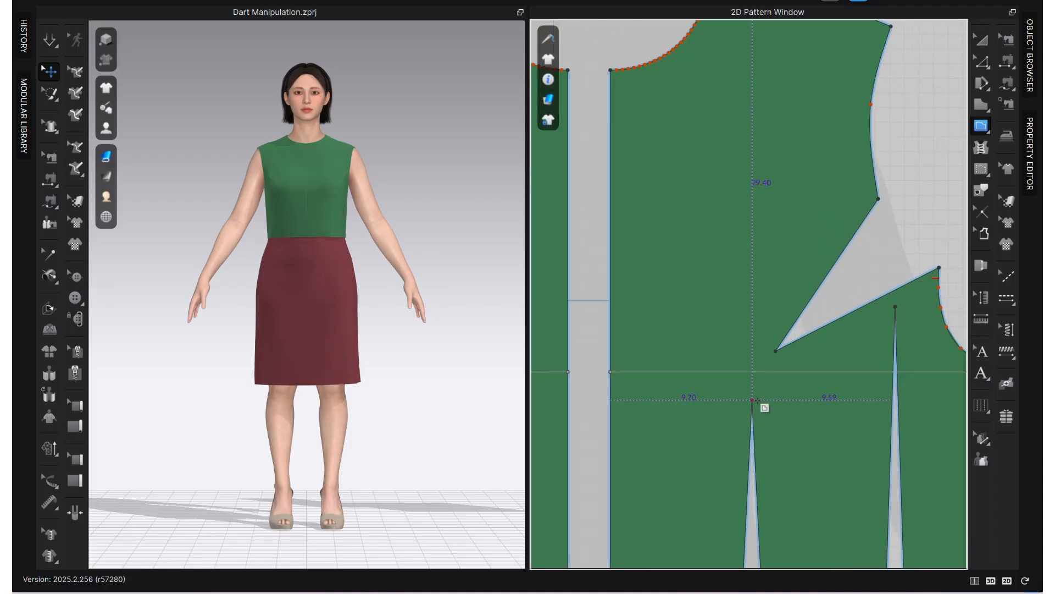
left_click_drag(753, 400, 753, 373)
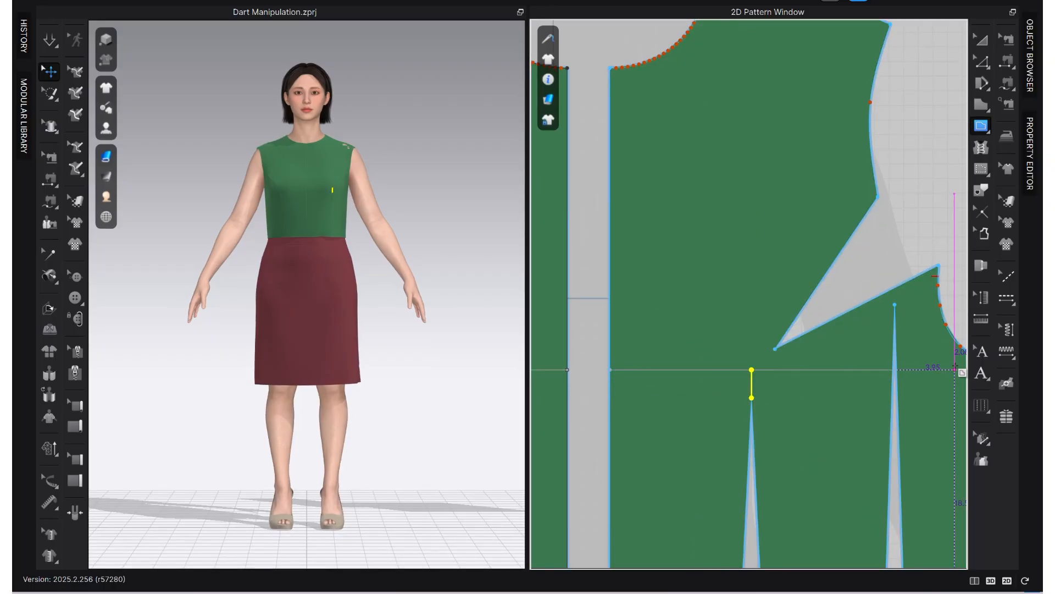
left_click(981, 350)
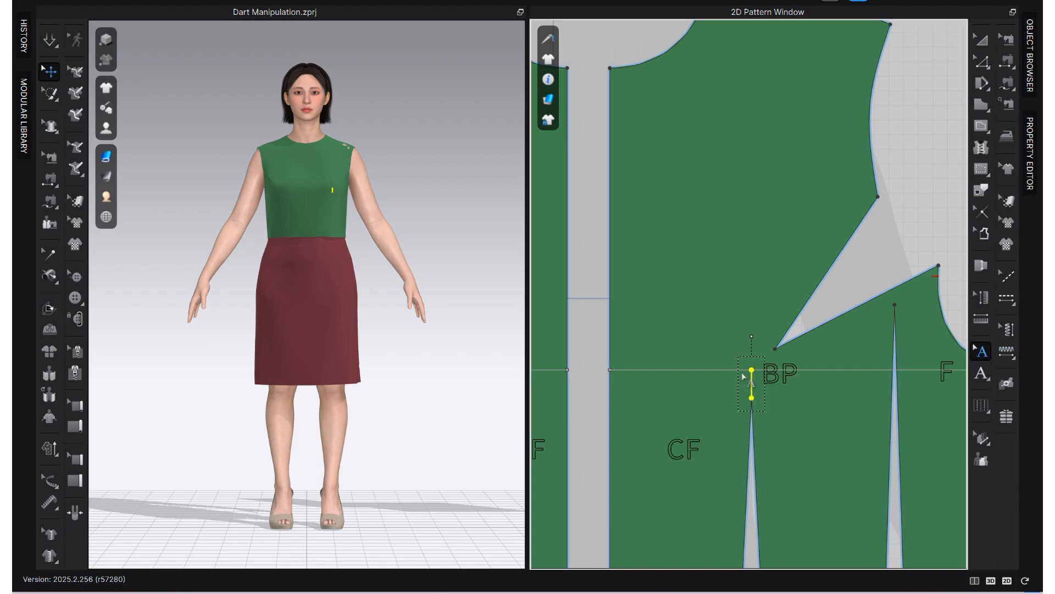
scroll(753, 373, "down", 3)
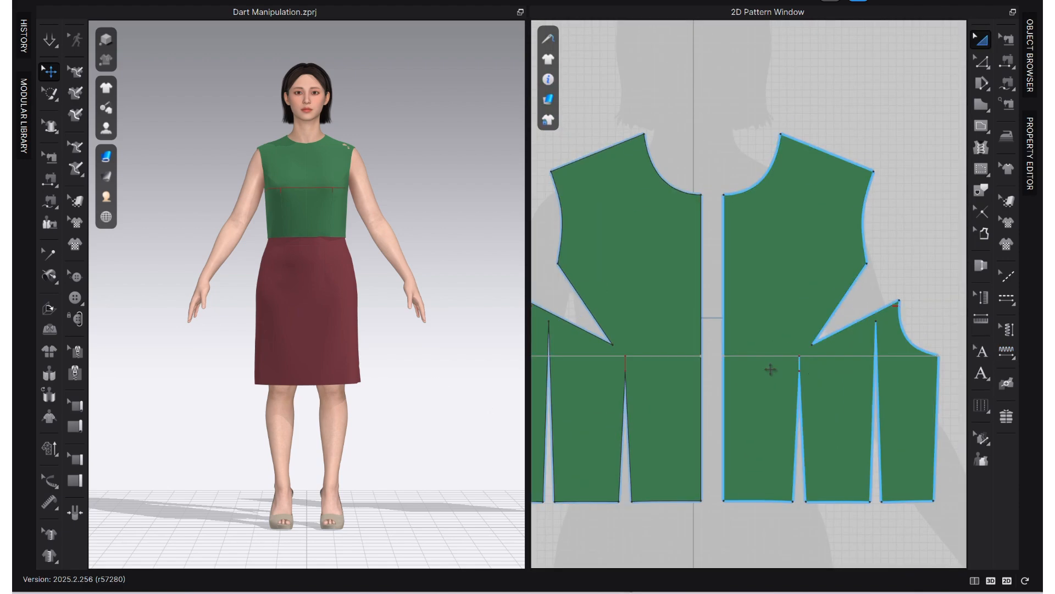
Step: Display the garment's internal lines on the 3D avatar
left_click(110, 89)
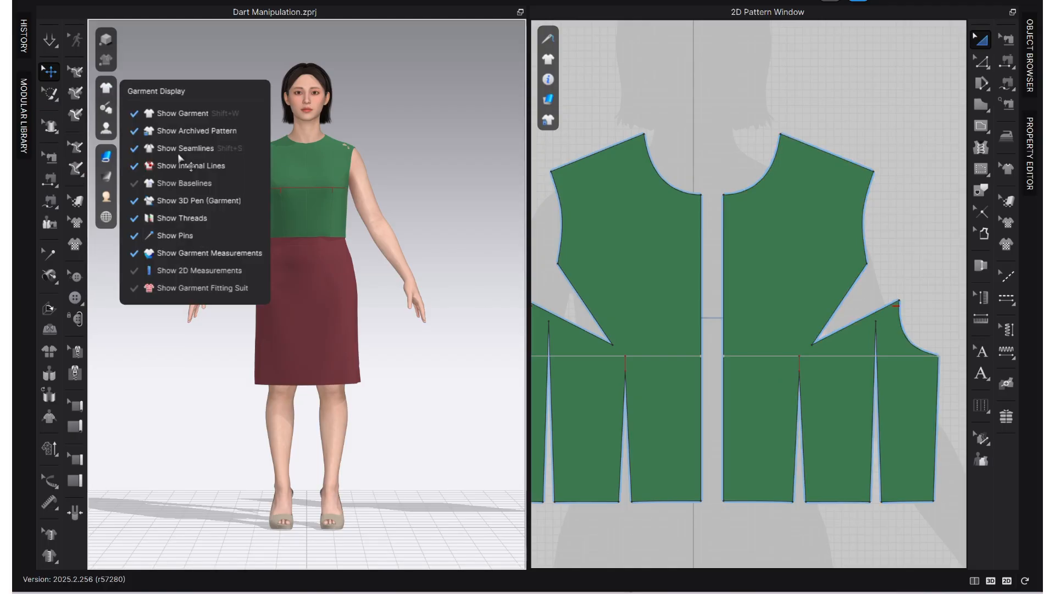
left_click(187, 165)
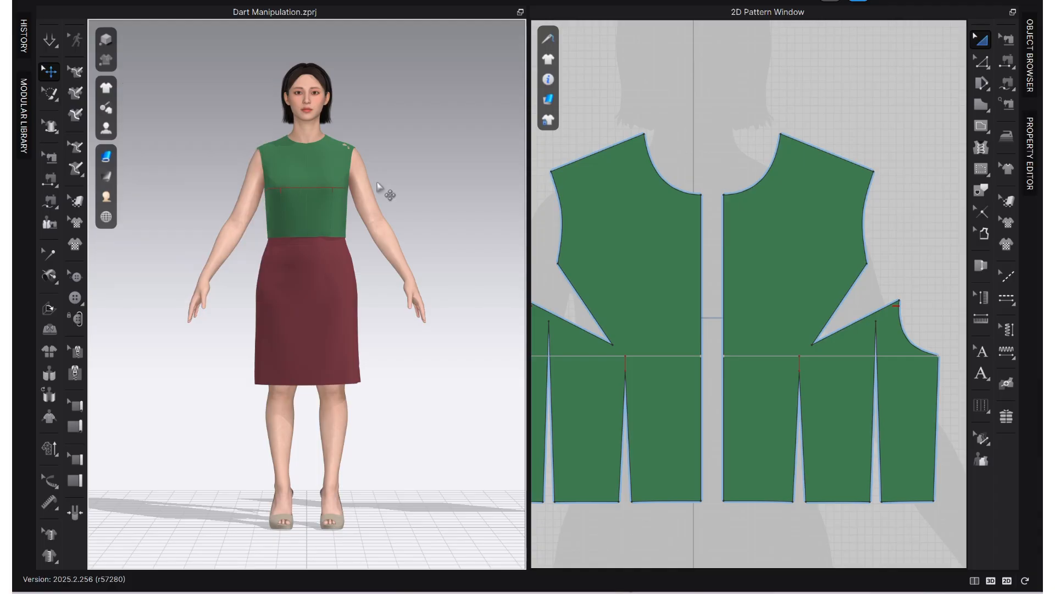
scroll(337, 189, "up", 2)
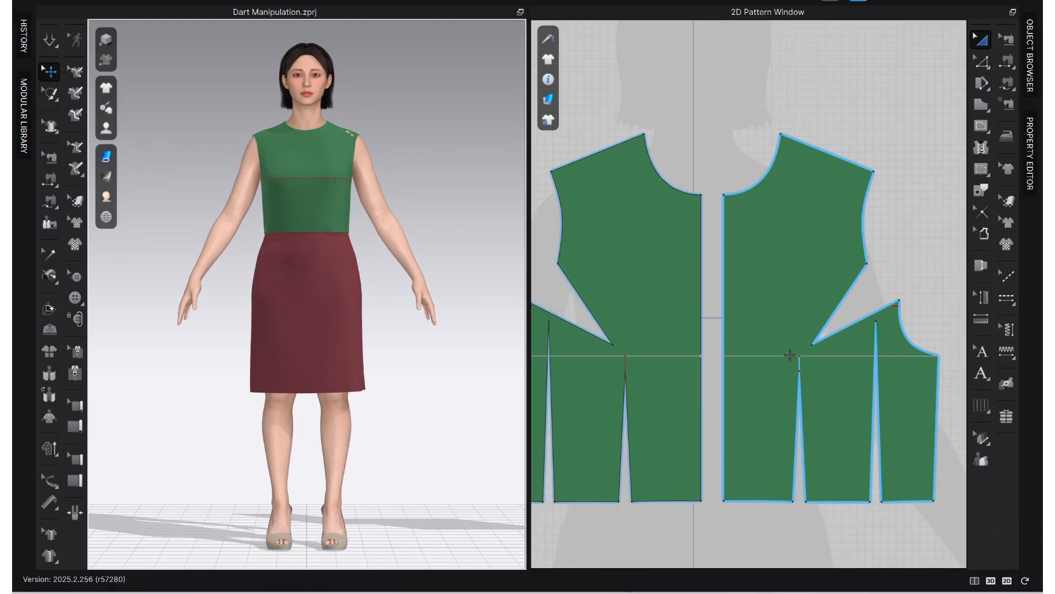
Step: Compare the front and back bodice darts with the diagram of bust dart directions
scroll(801, 356, "down", 2)
middle_click_drag(805, 360, 725, 352)
scroll(726, 352, "up", 3)
scroll(724, 354, "down", 3)
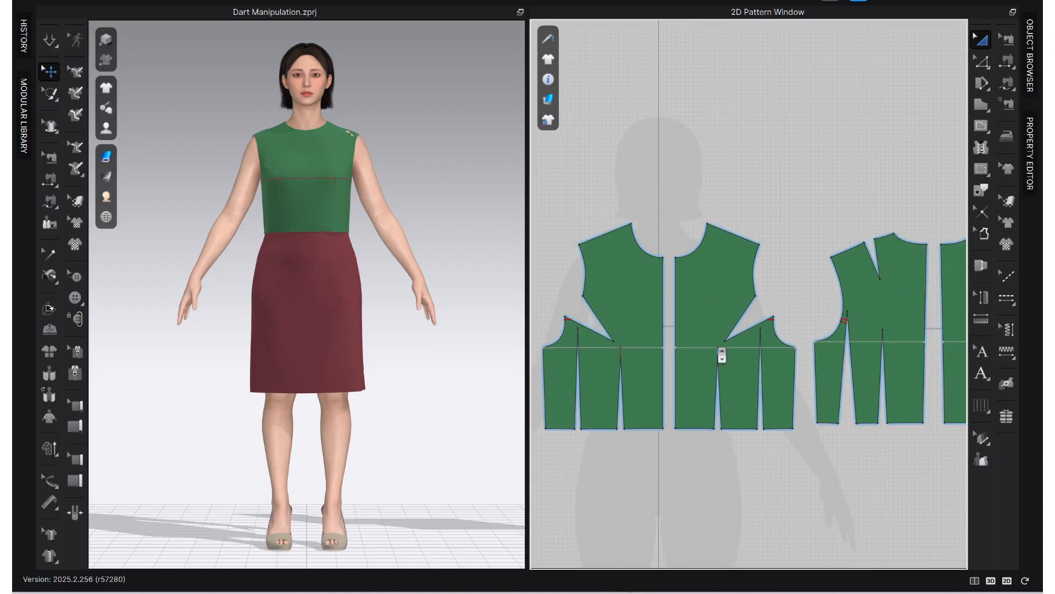
middle_click_drag(818, 358, 564, 361)
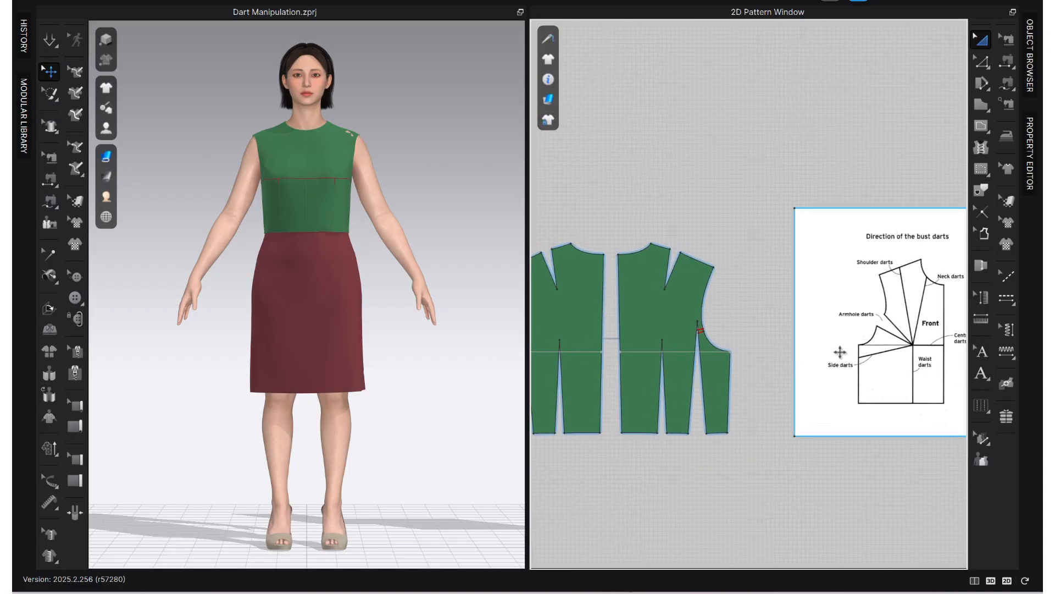
scroll(840, 352, "up", 3)
middle_click_drag(843, 354, 761, 356)
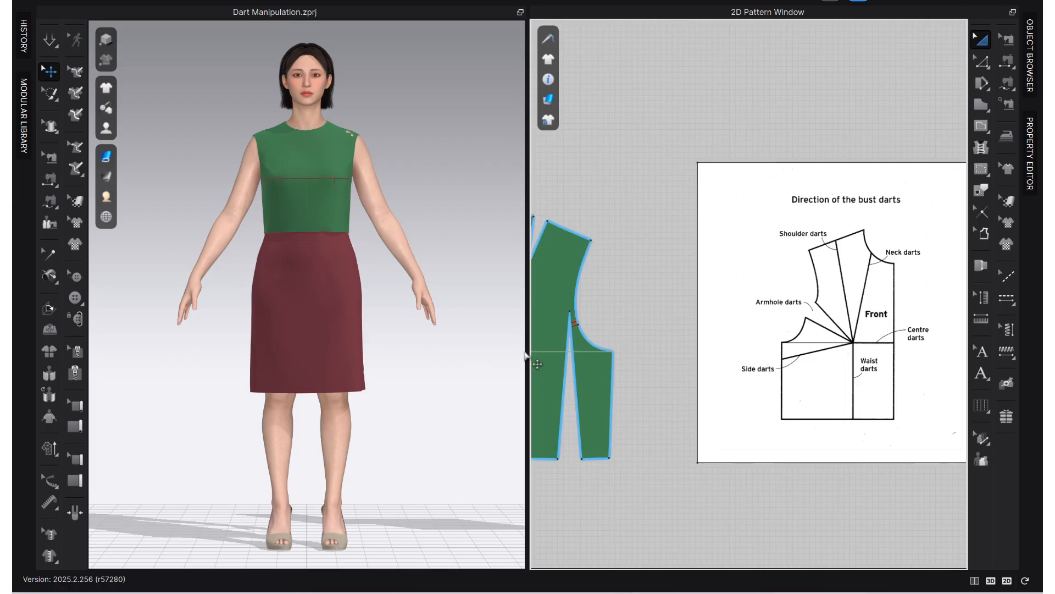
Step: Widen the 2D pattern area so the back bodice patterns and the dart diagram fit side by side
left_click_drag(526, 350, 337, 350)
scroll(601, 341, "down", 3)
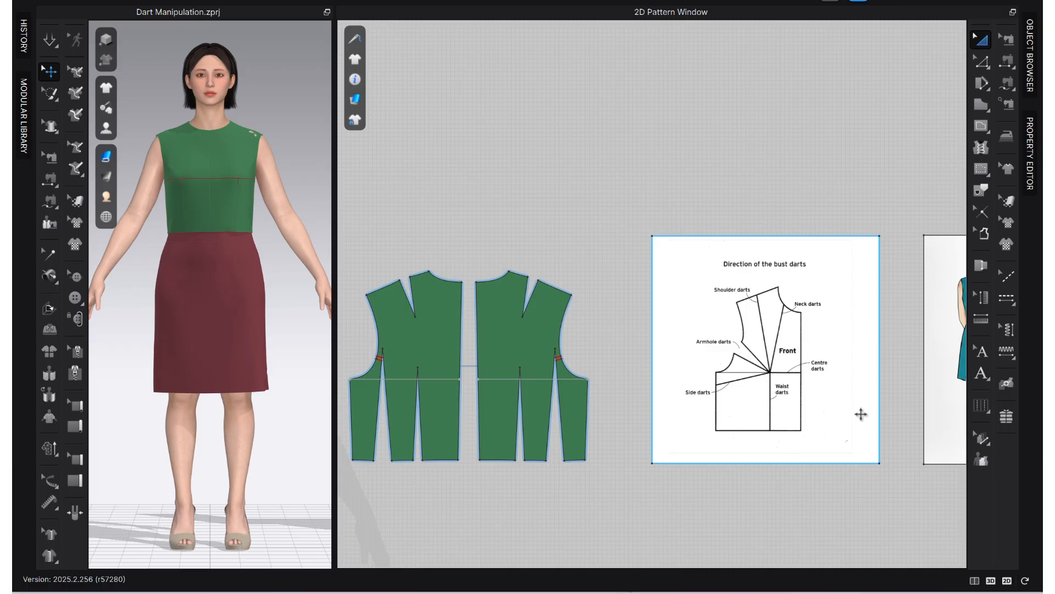
left_click(538, 452)
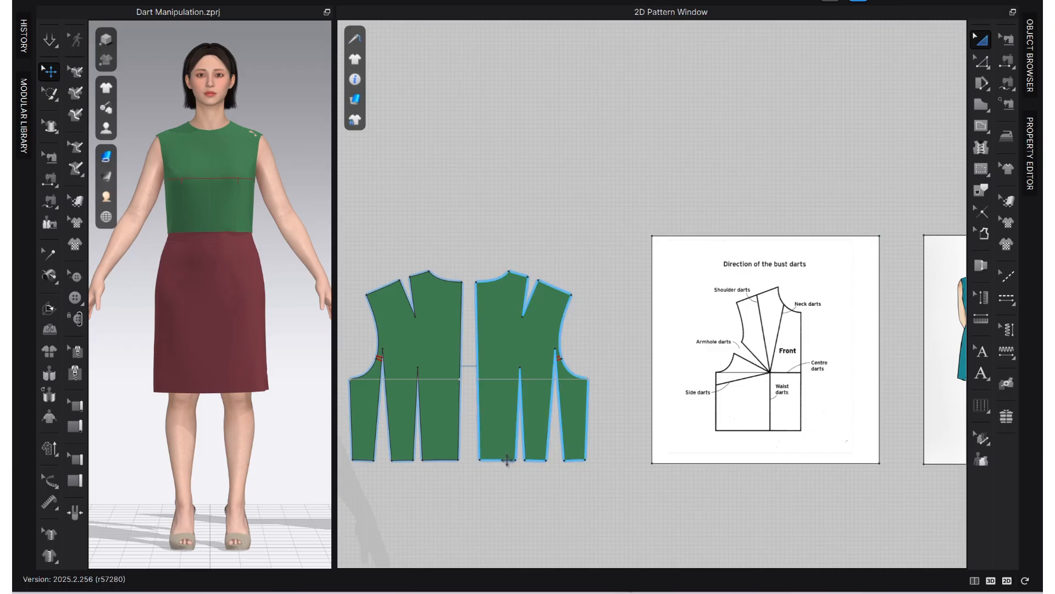
left_click(631, 385)
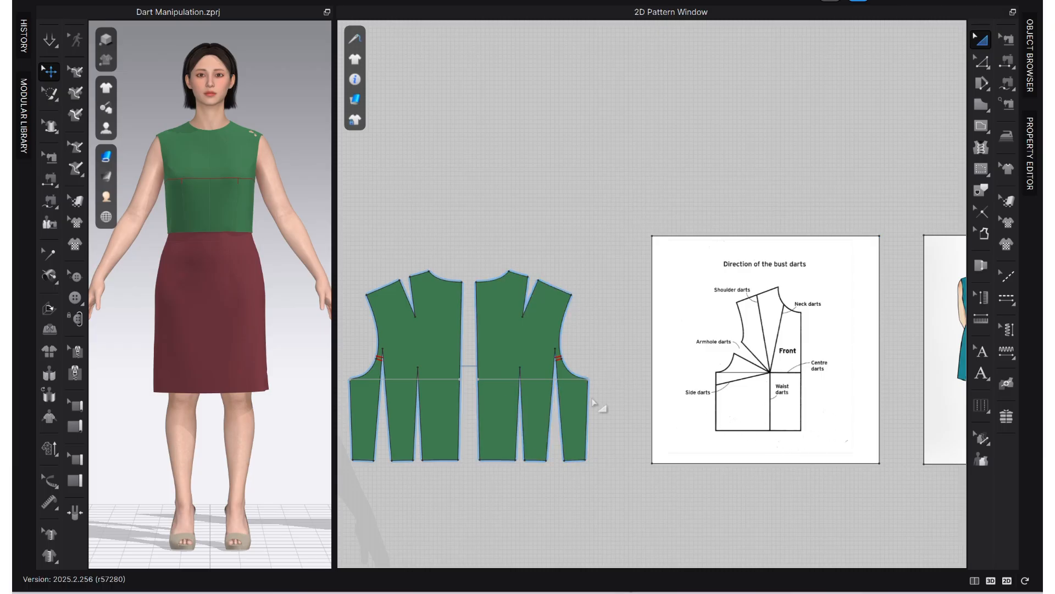
Step: Delete both waist darts from the front bodice pattern, keeping the armhole dart
scroll(586, 488, "up", 3)
middle_click_drag(593, 487, 913, 481)
middle_click_drag(558, 463, 702, 462)
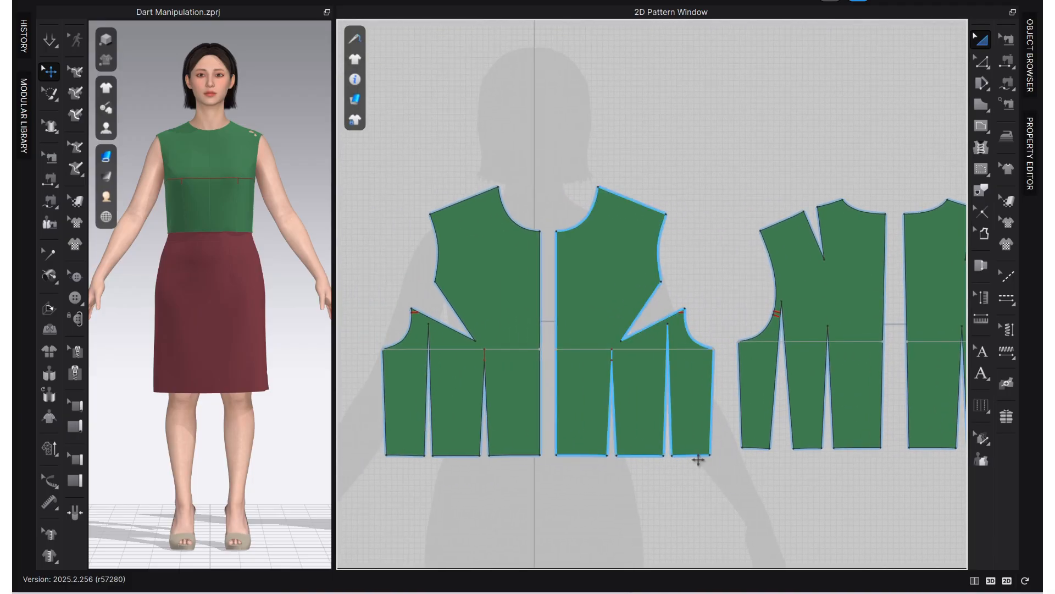
key("z")
scroll(659, 395, "up", 1)
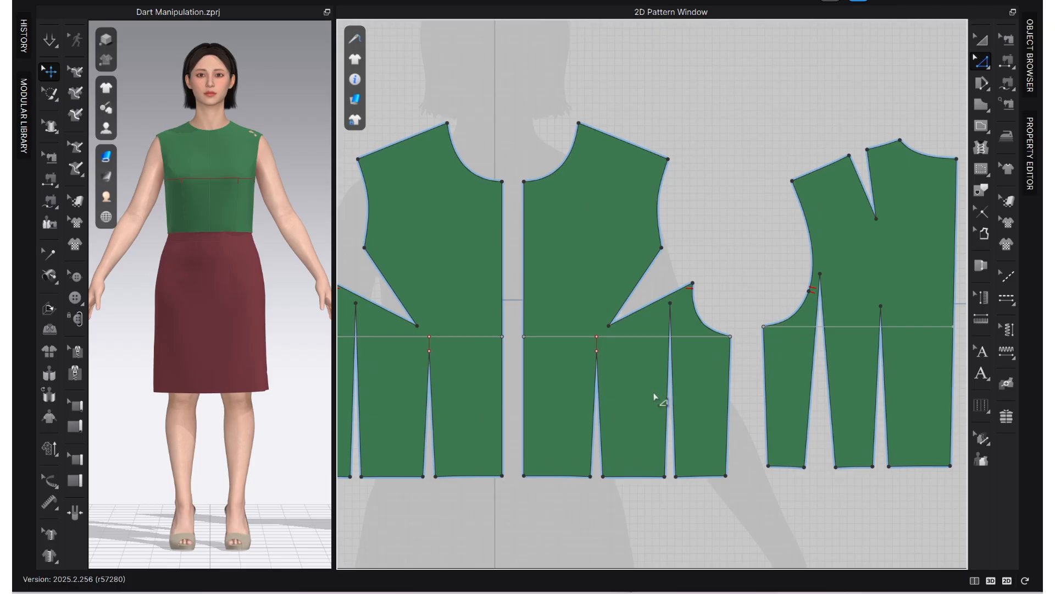
left_click(602, 395)
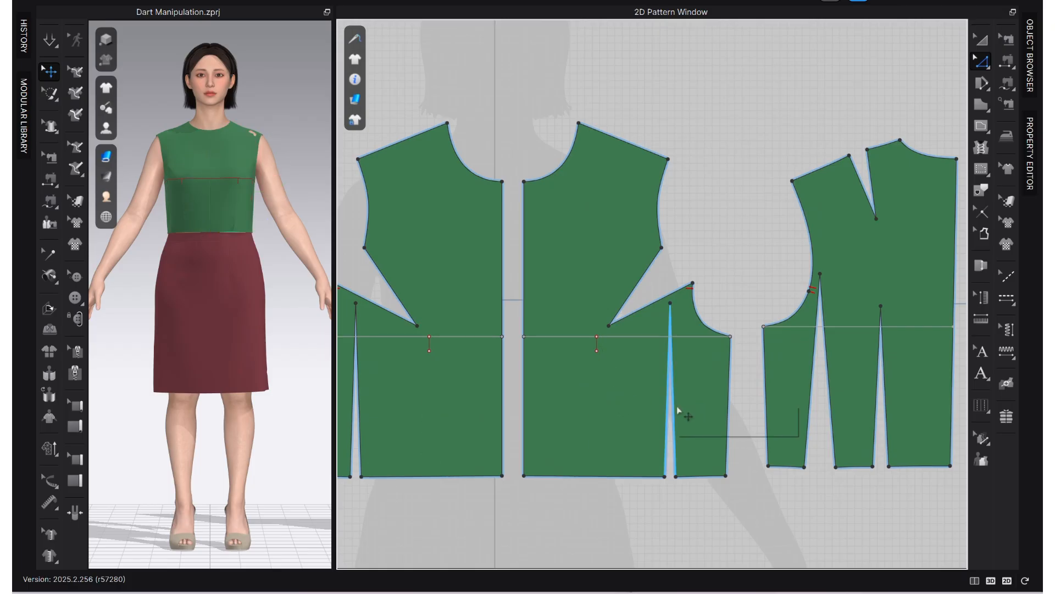
left_click(672, 385)
left_click(689, 381)
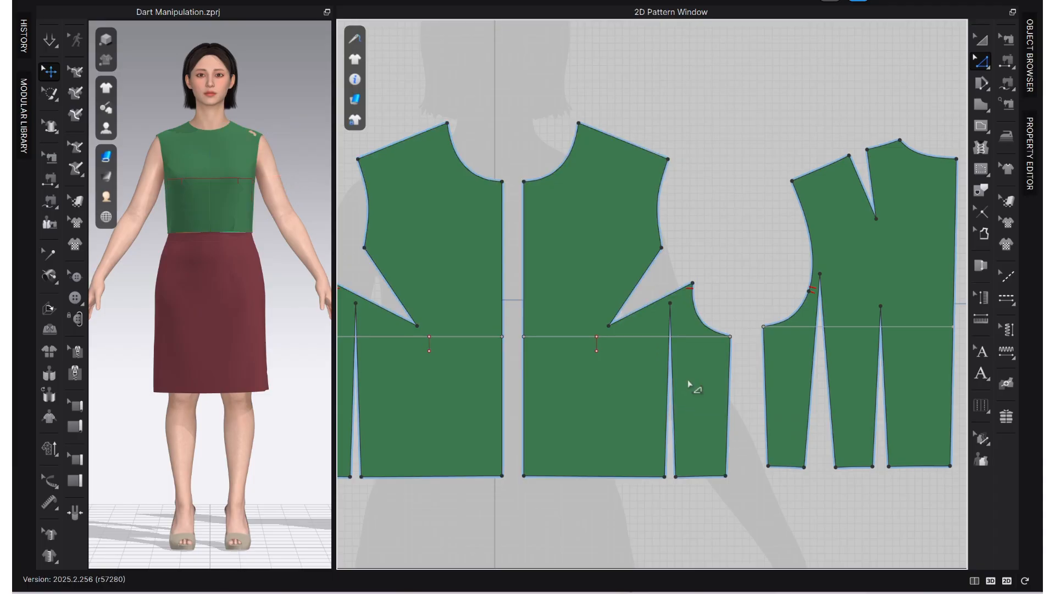
mouse_move(675, 389)
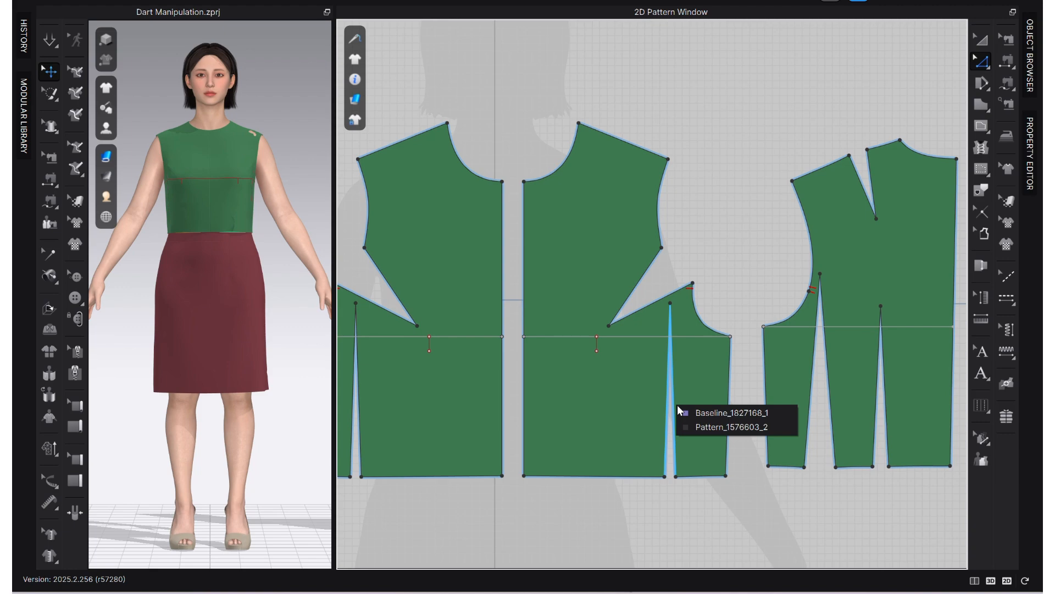
left_click(705, 427)
key("Delete")
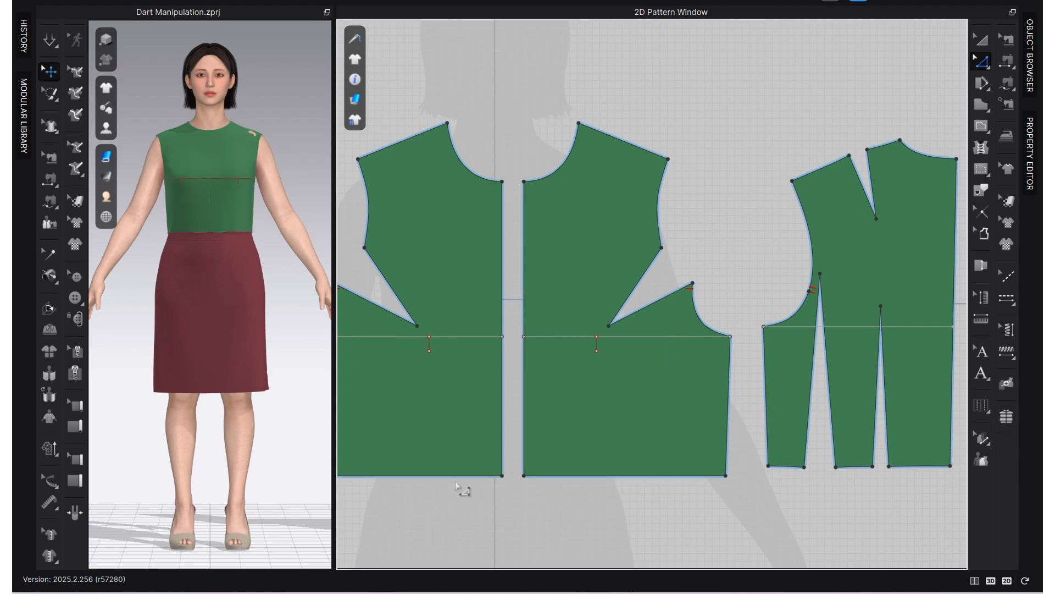
Step: Delete both waist darts from the back bodice pattern, keeping the shoulder dart
left_click(891, 427)
key("Delete")
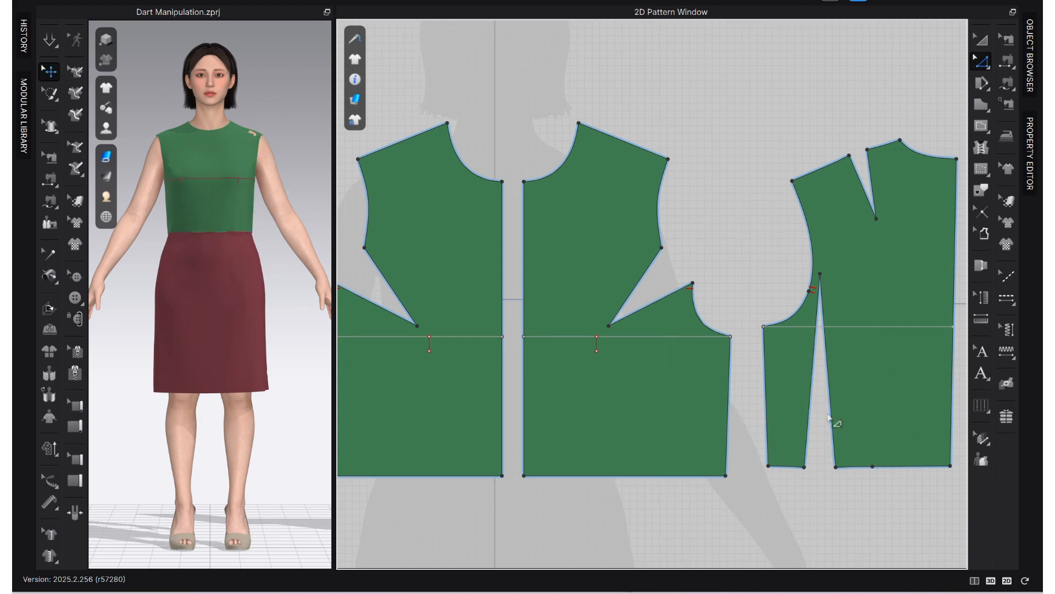
left_click(830, 412)
key("Delete")
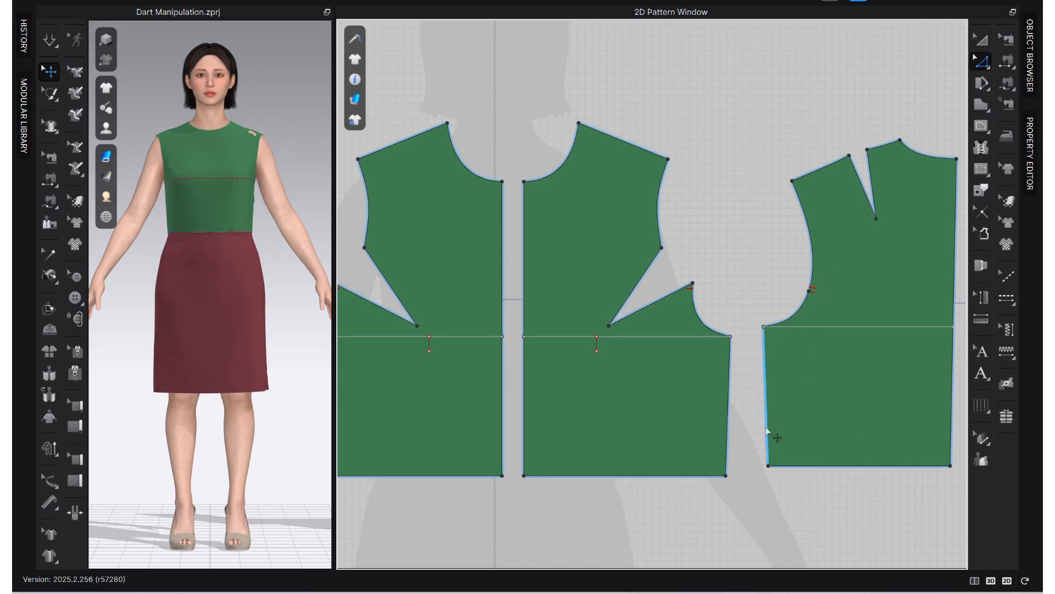
Step: Move the back bodice pattern down so its bust line and waistline line up with the front bodice pattern
scroll(767, 471, "up", 2)
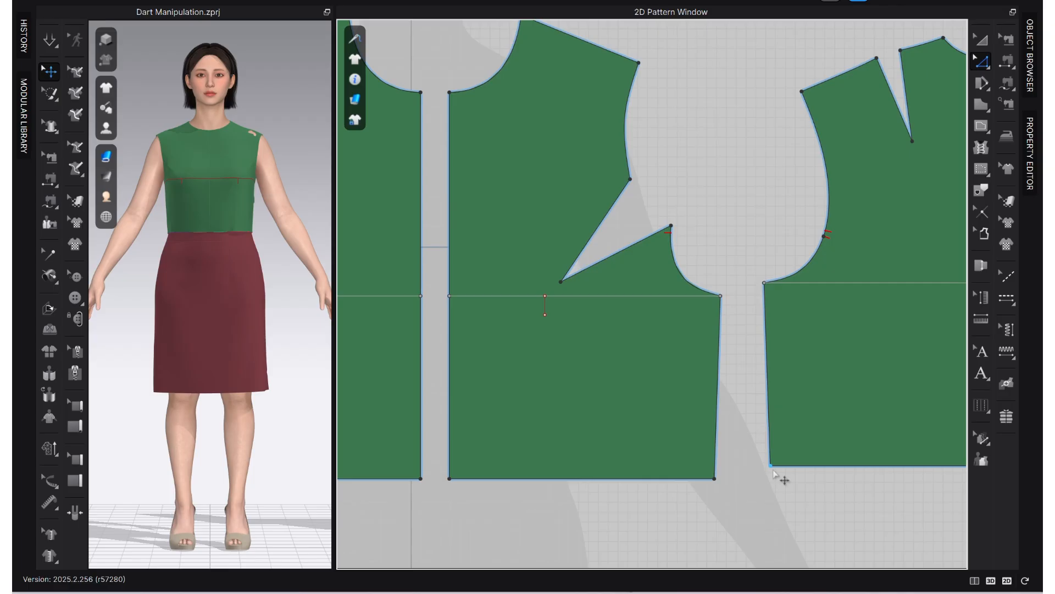
left_click(981, 40)
left_click(862, 377)
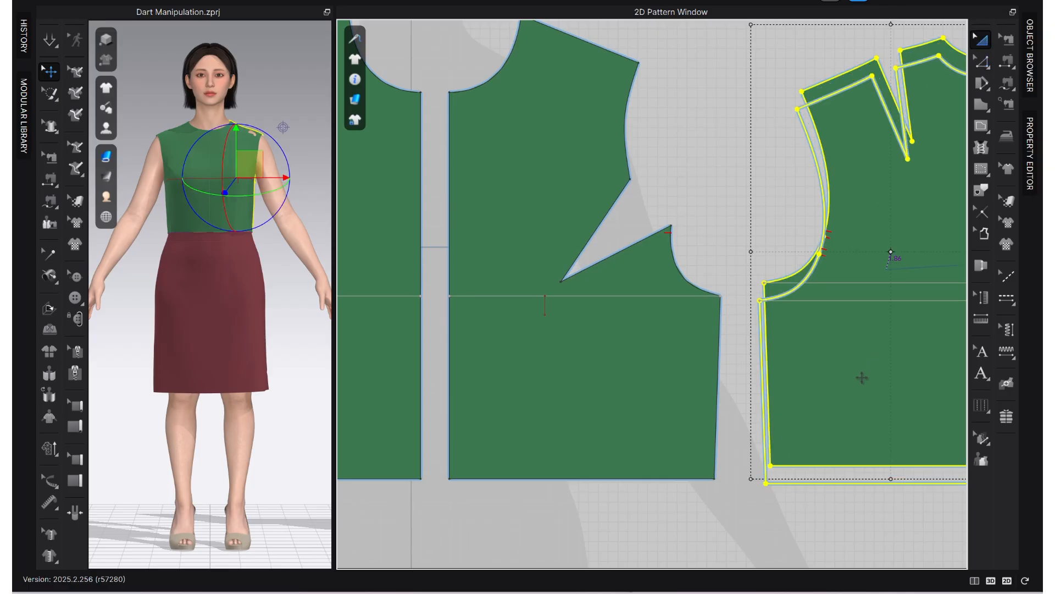
left_click(756, 486)
scroll(756, 487, "down", 2)
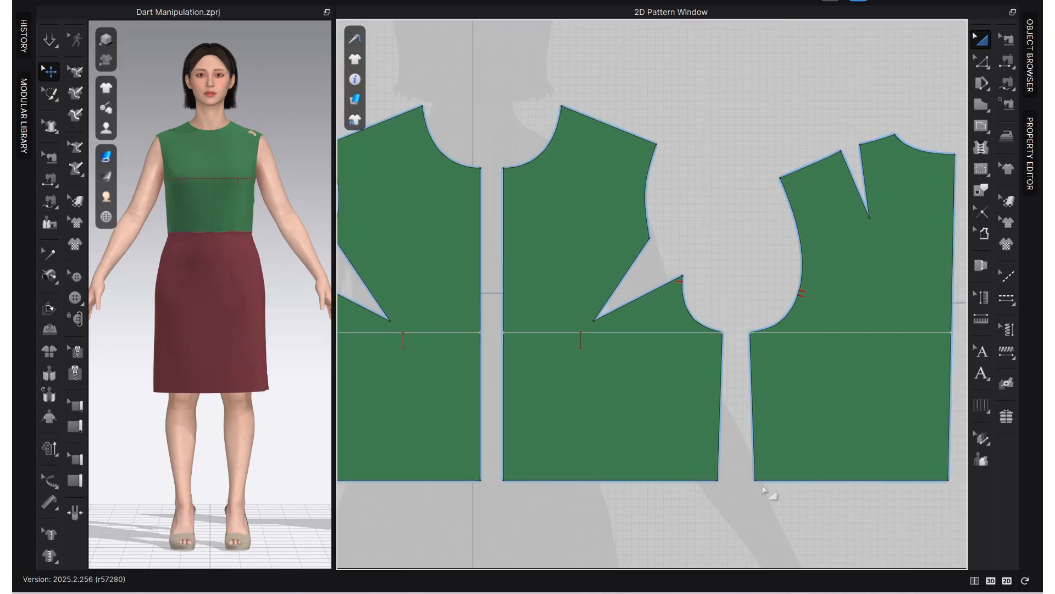
Step: Move the back bodice's side seam point at the waist 0.6 cm outward along the waistline
key("z")
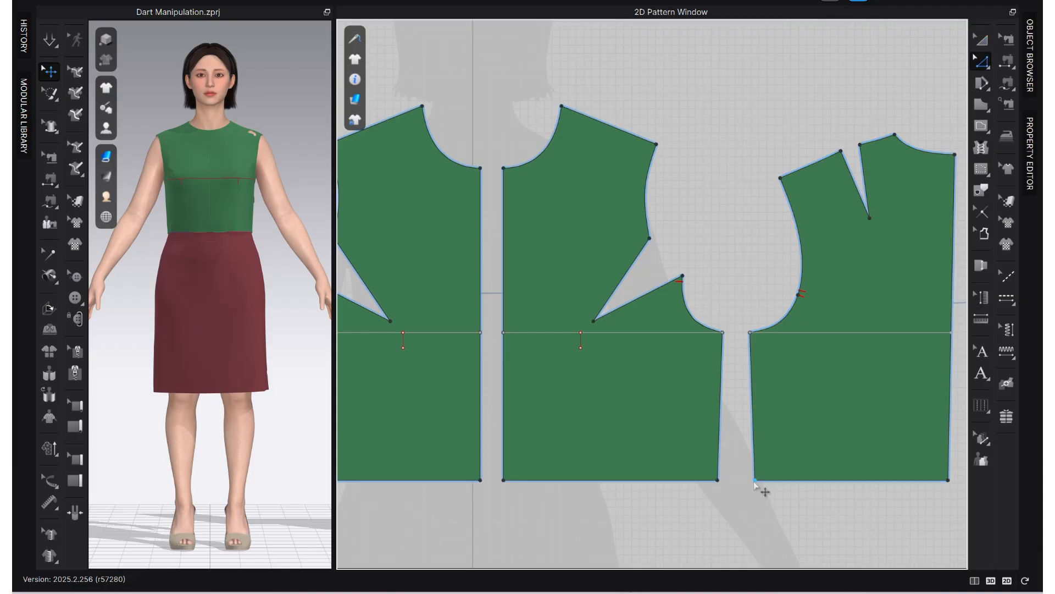
left_click(753, 480)
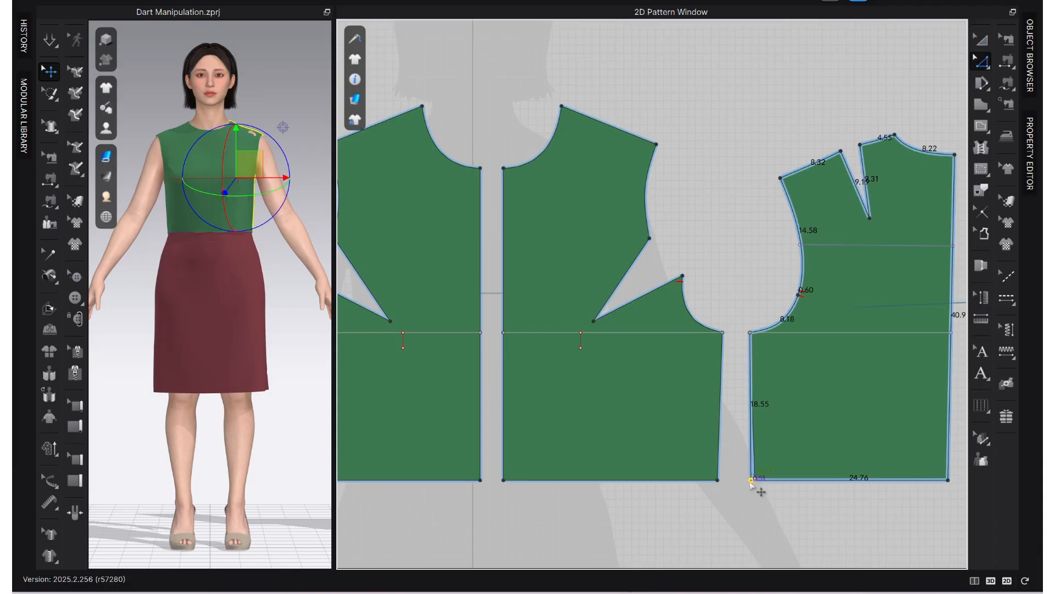
key("ctrl+z")
left_click(784, 509)
left_click(755, 482)
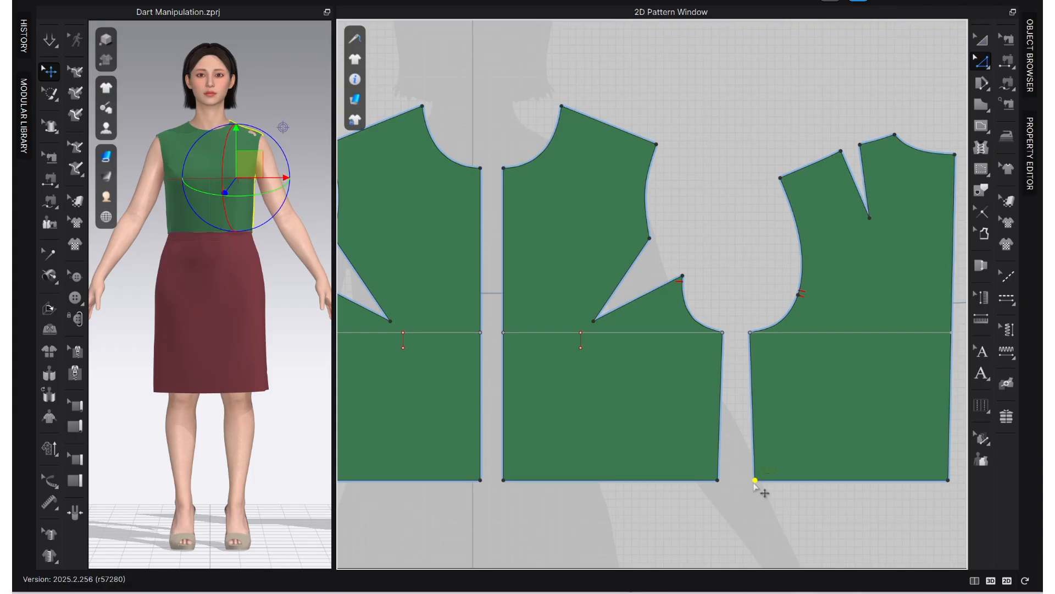
left_click_drag(755, 483, 752, 482)
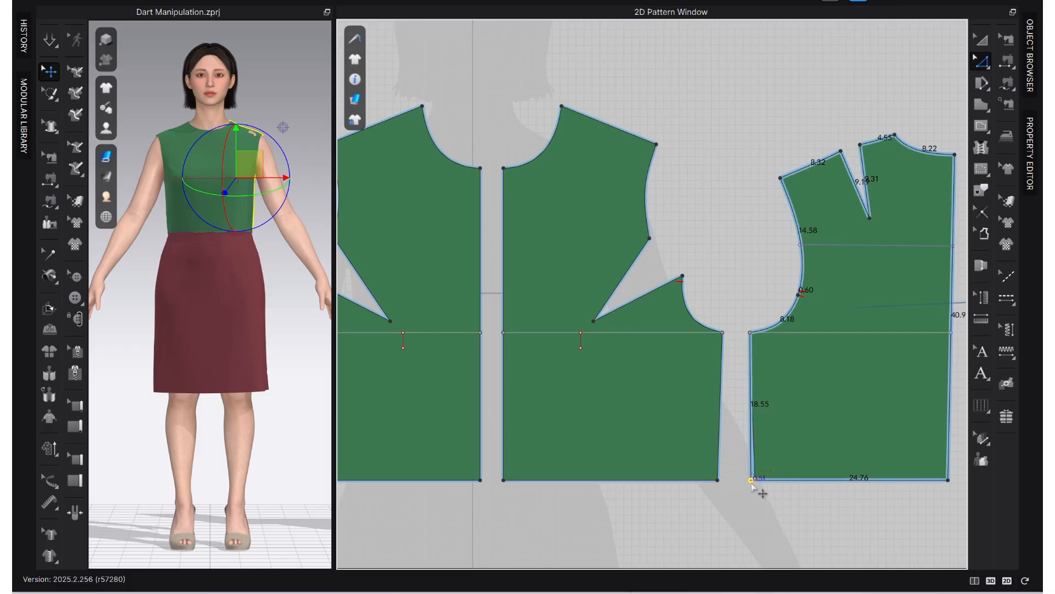
right_click(751, 480)
type(".6")
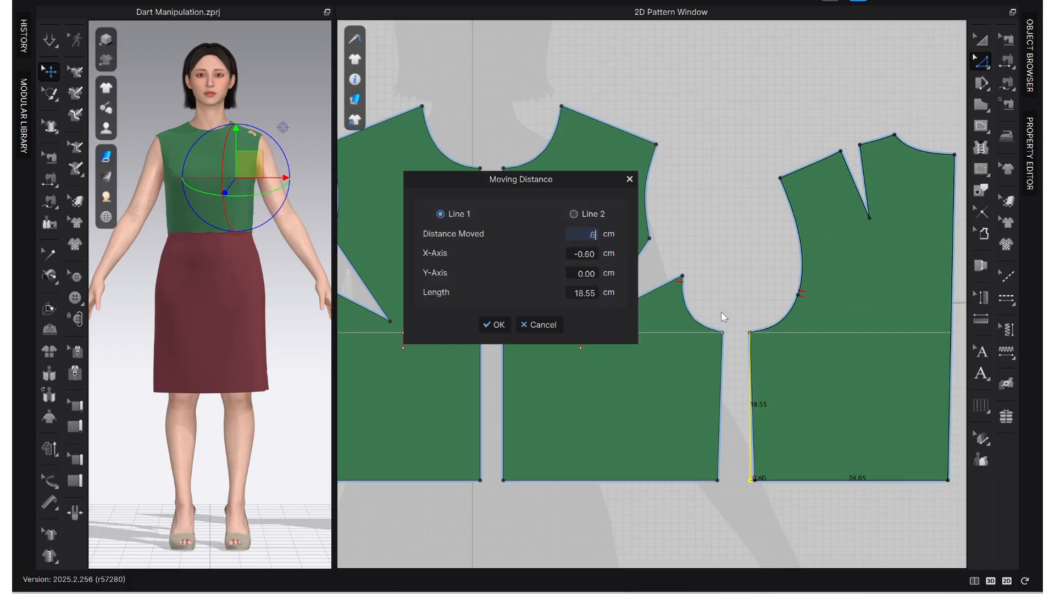
key("Return")
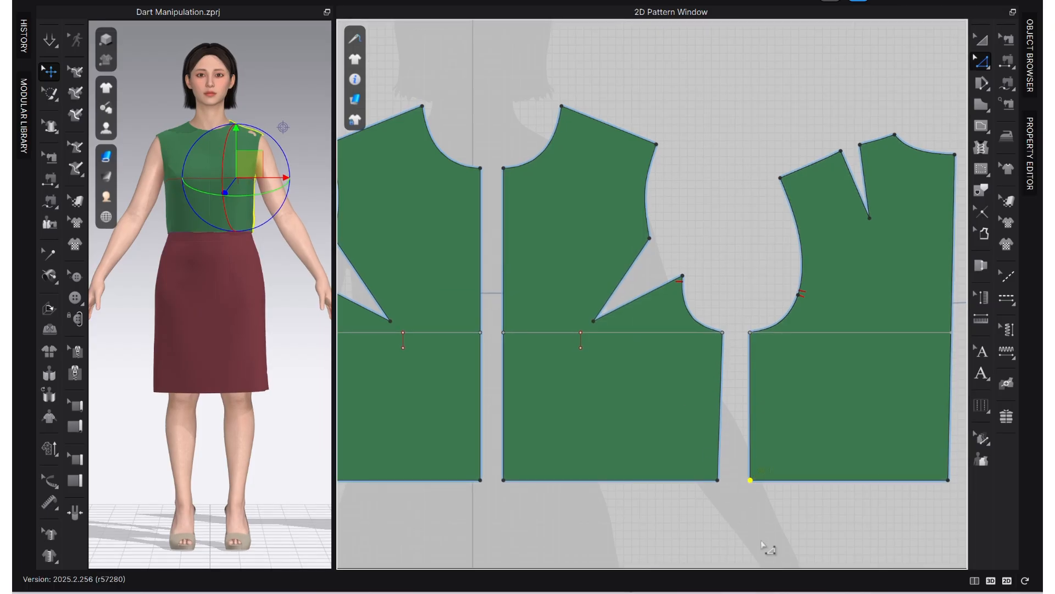
Step: Move the front bodice's side seam point at the waist 0.6 cm outward, extending the waistline horizontally
left_click_drag(721, 482, 725, 484)
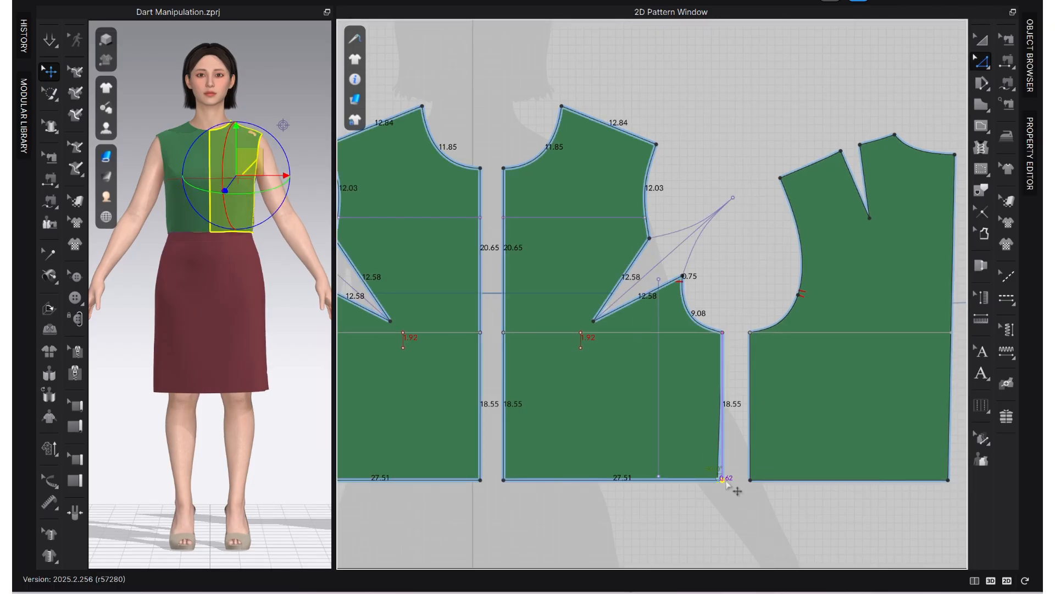
right_click(725, 483)
type(".6")
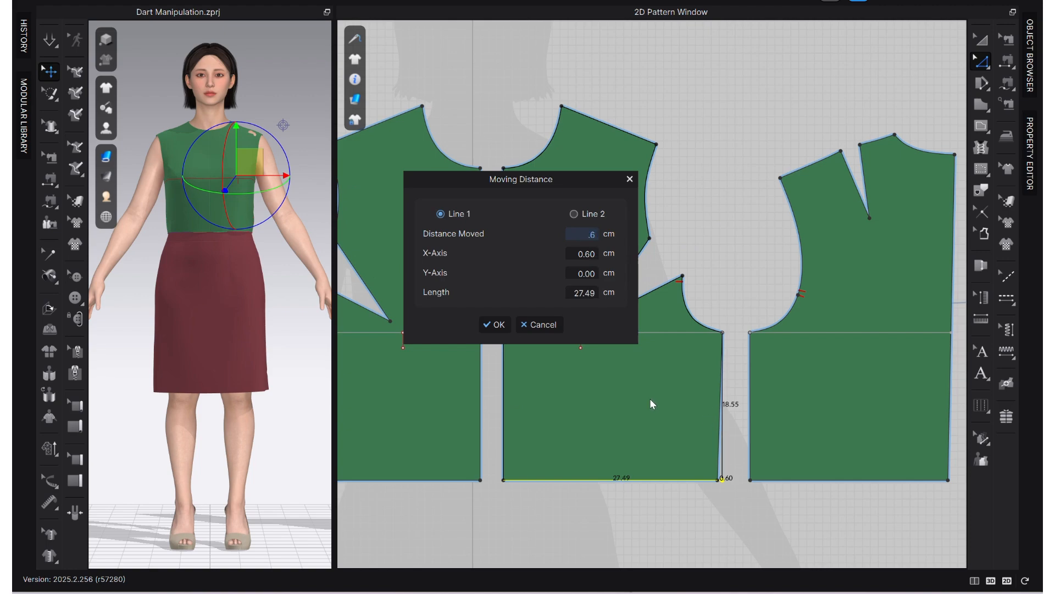
left_click(492, 325)
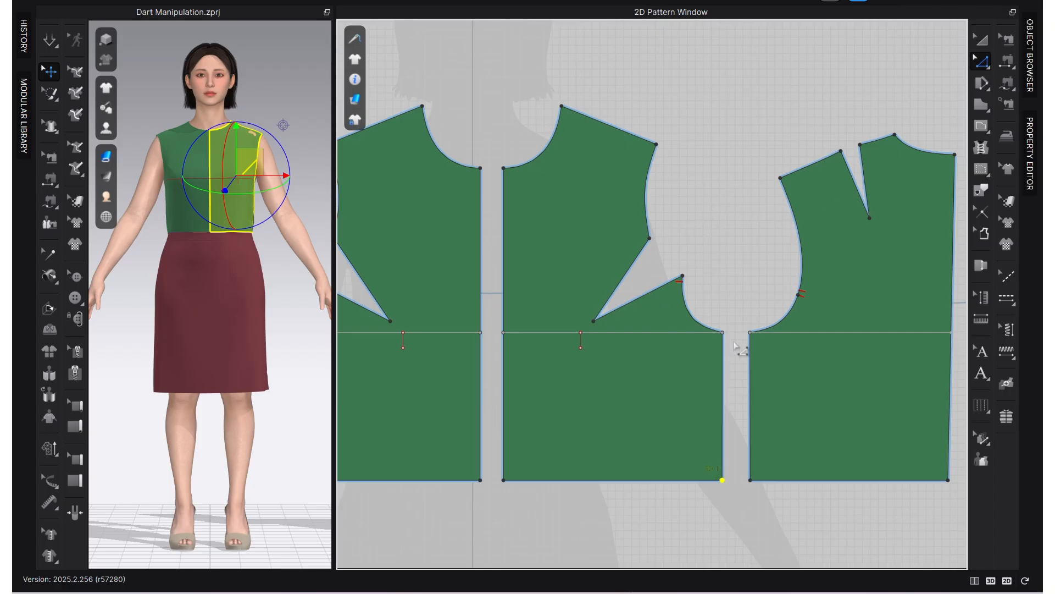
Step: Remove the leftover waist dart sewing from the back bodice's waistline
left_click(1008, 39)
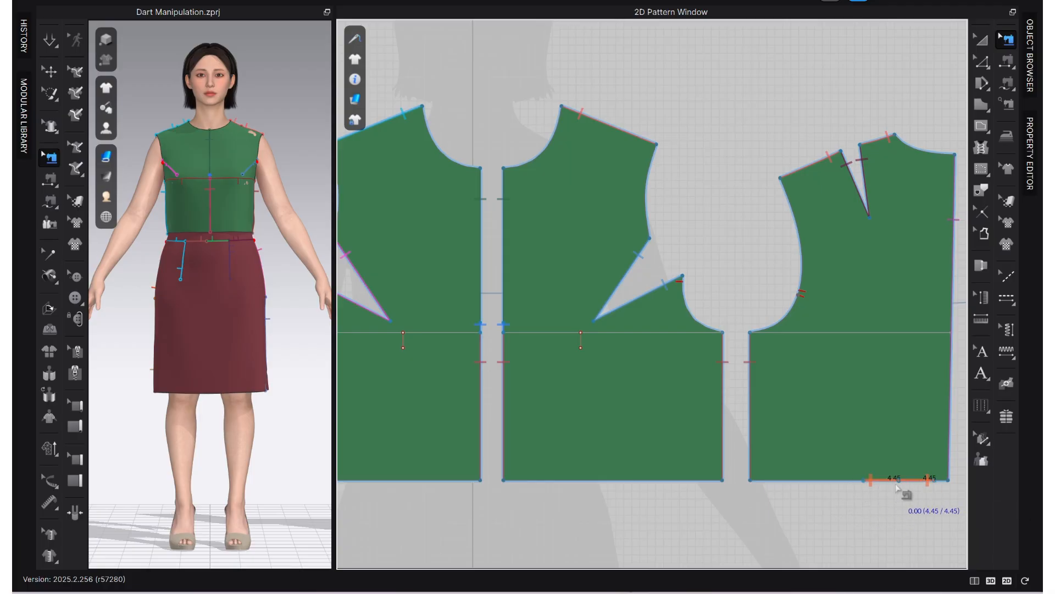
scroll(869, 494, "down", 3)
scroll(648, 489, "up", 2)
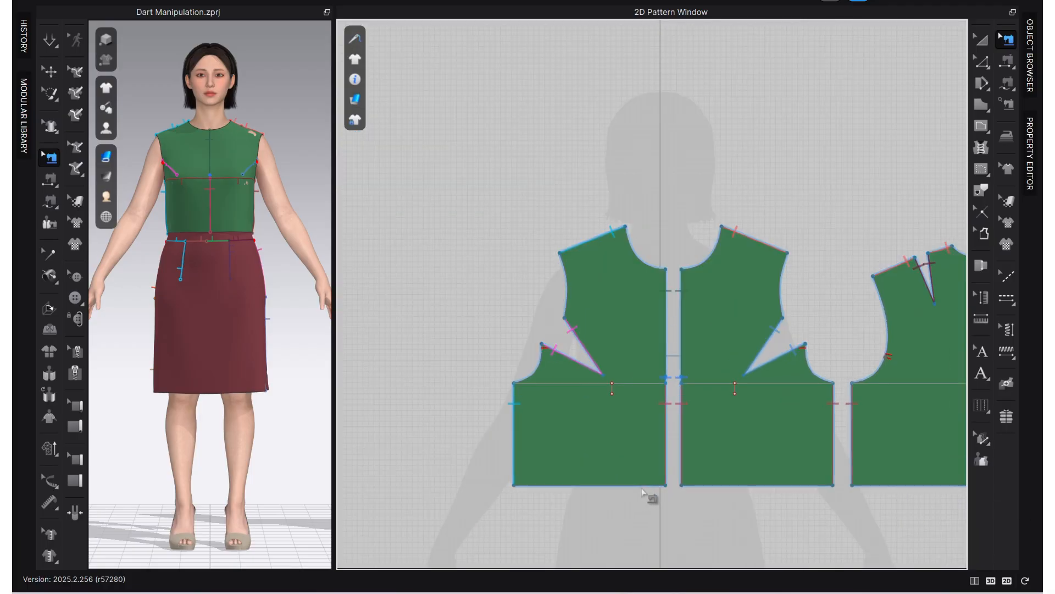
scroll(687, 547, "down", 3)
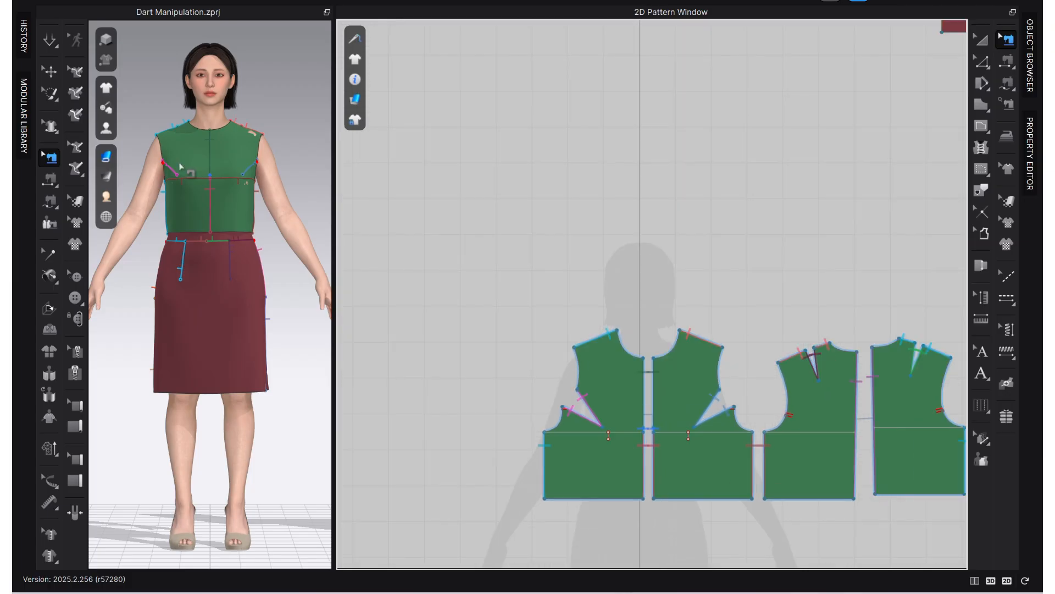
Step: Simulate the garment and check how the bodice hangs on the avatar with the waist darts removed
key("space")
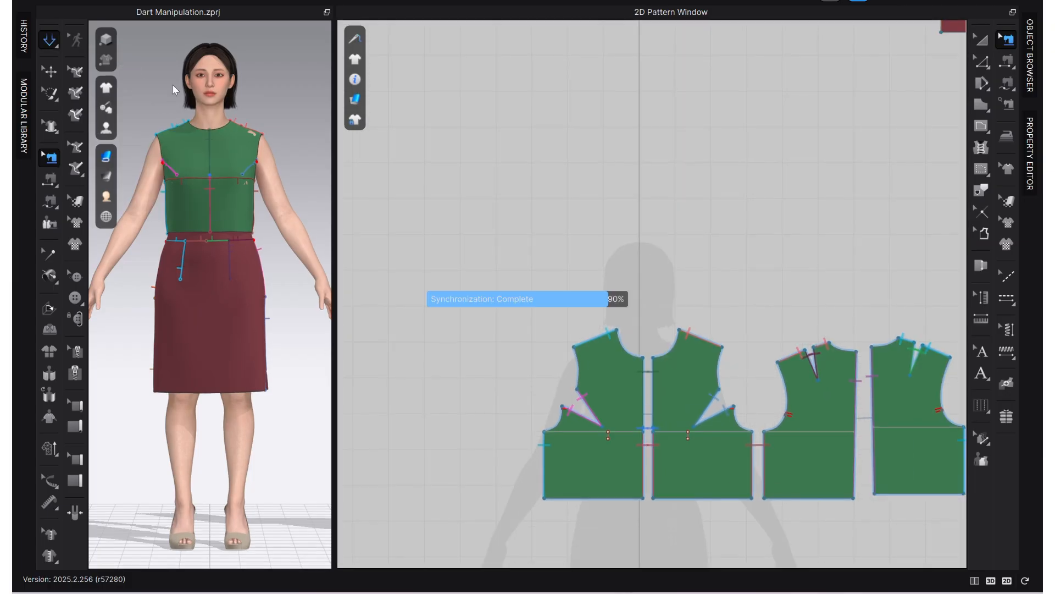
left_click(255, 227)
mouse_move(236, 277)
right_mouse_down()
mouse_move(343, 286)
mouse_move(248, 288)
right_mouse_up()
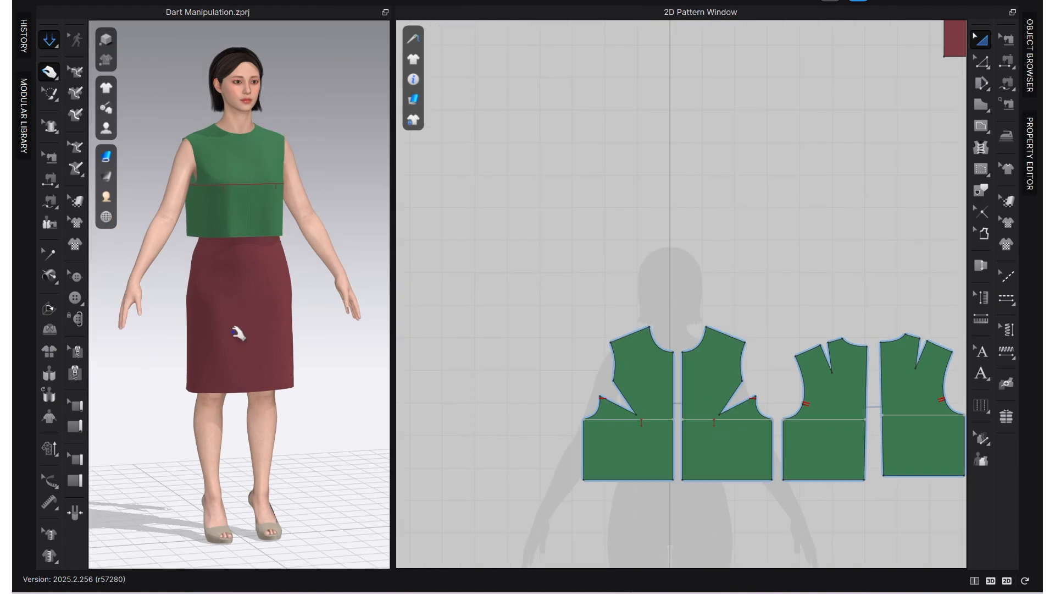
right_click_drag(236, 332, 187, 345)
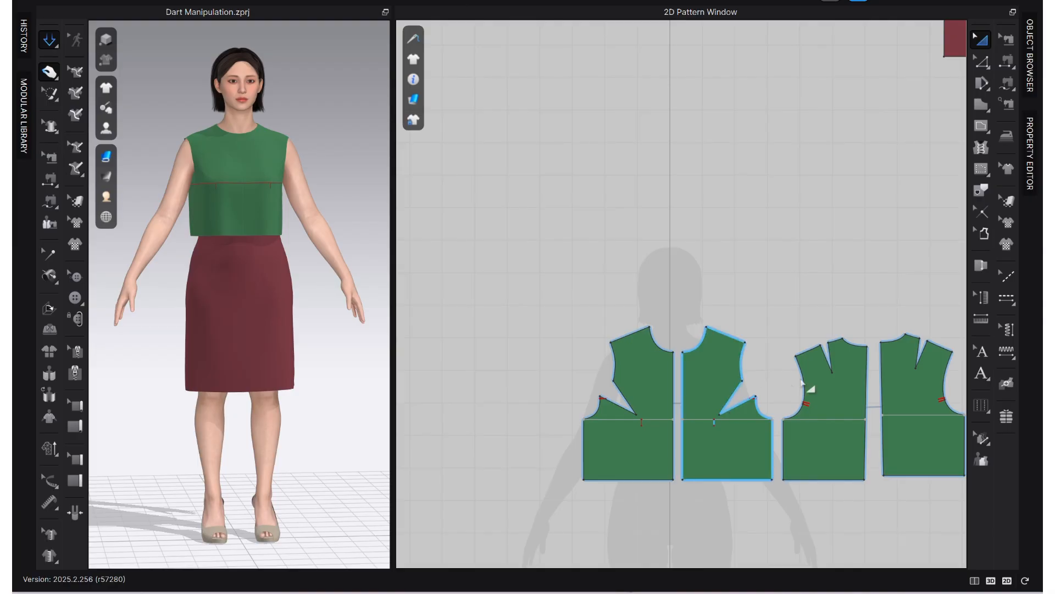
Step: Assign FABRIC 2 to all front and back bodice patterns and narrow the Object Browser
right_click_drag(742, 413, 590, 384)
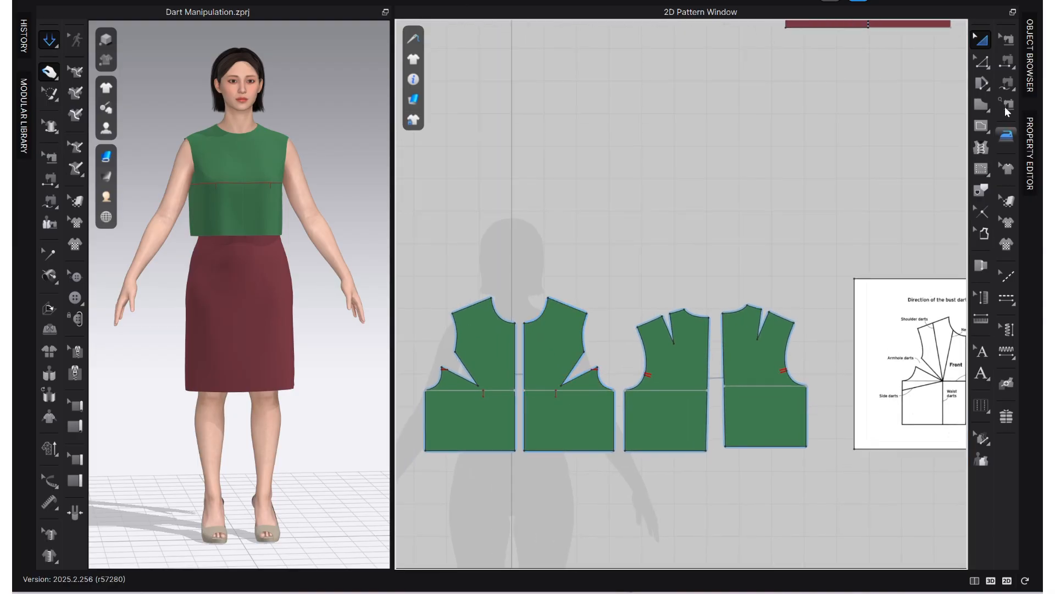
left_click(1030, 55)
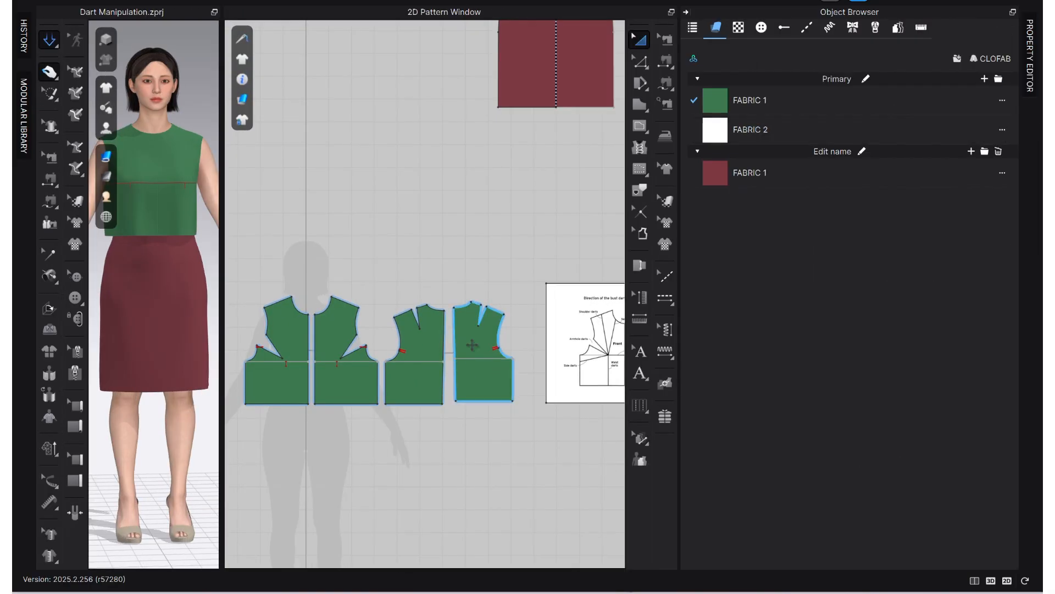
left_click_drag(522, 199, 231, 471)
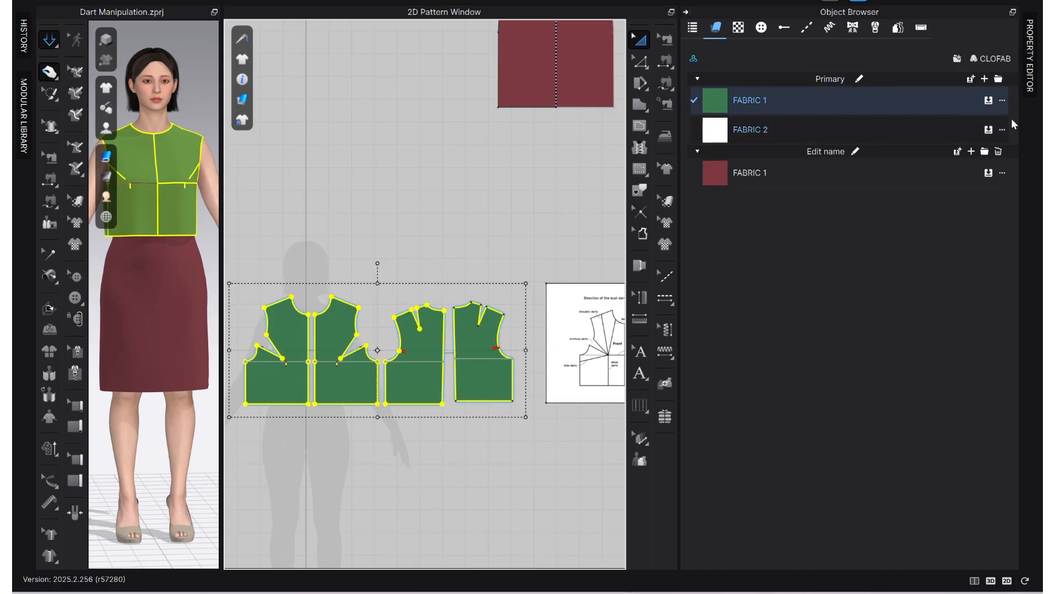
left_click(989, 130)
left_click(553, 167)
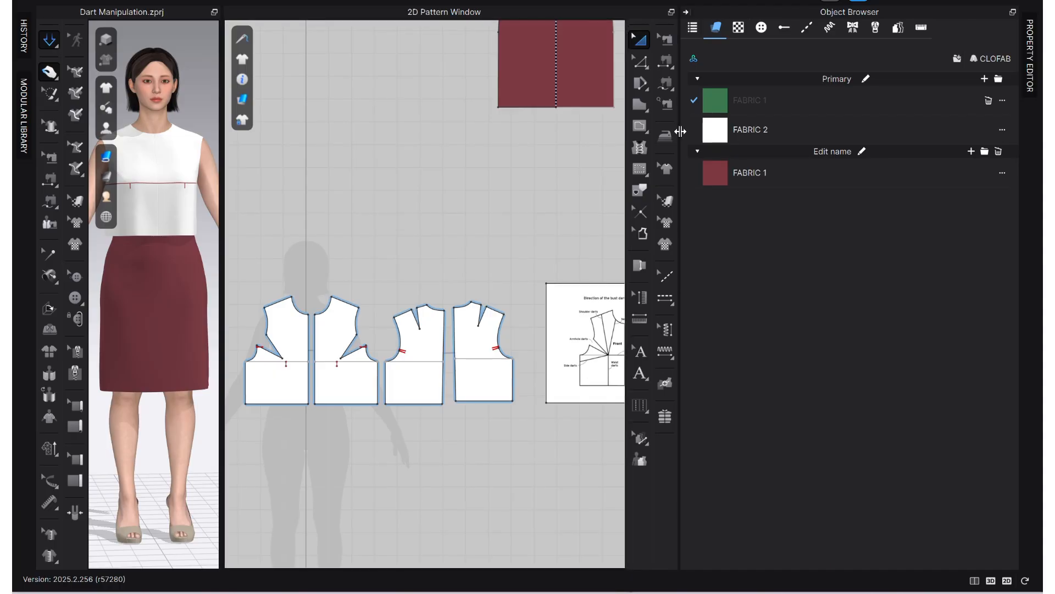
left_click_drag(679, 131, 840, 153)
Step: Move the second back bodice pattern down to line up with its mirrored half
left_click(582, 316)
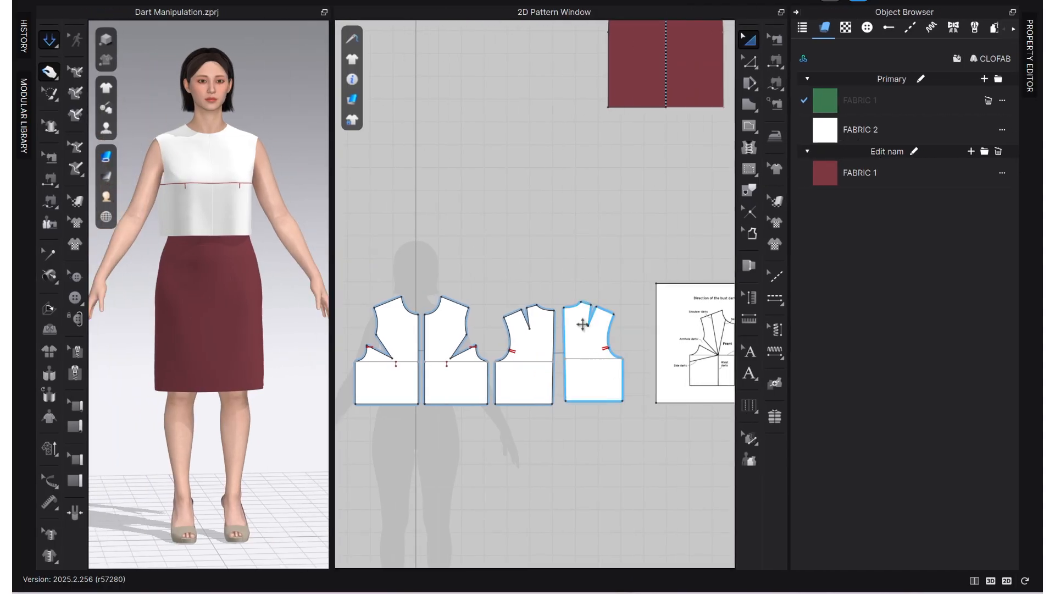
left_click(578, 369)
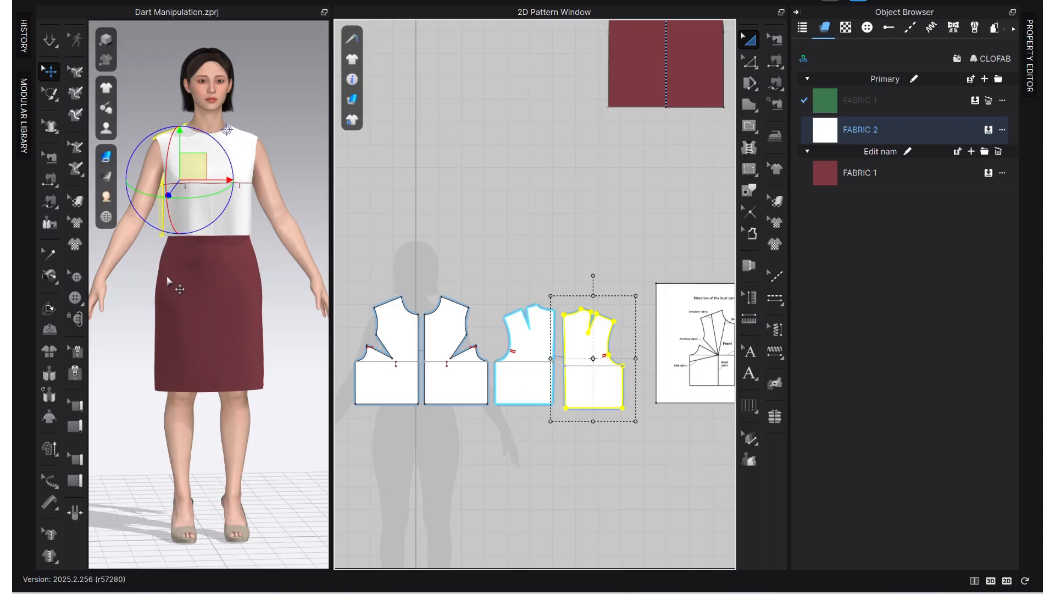
mouse_move(168, 280)
right_mouse_down()
mouse_move(273, 285)
mouse_move(184, 282)
right_mouse_up()
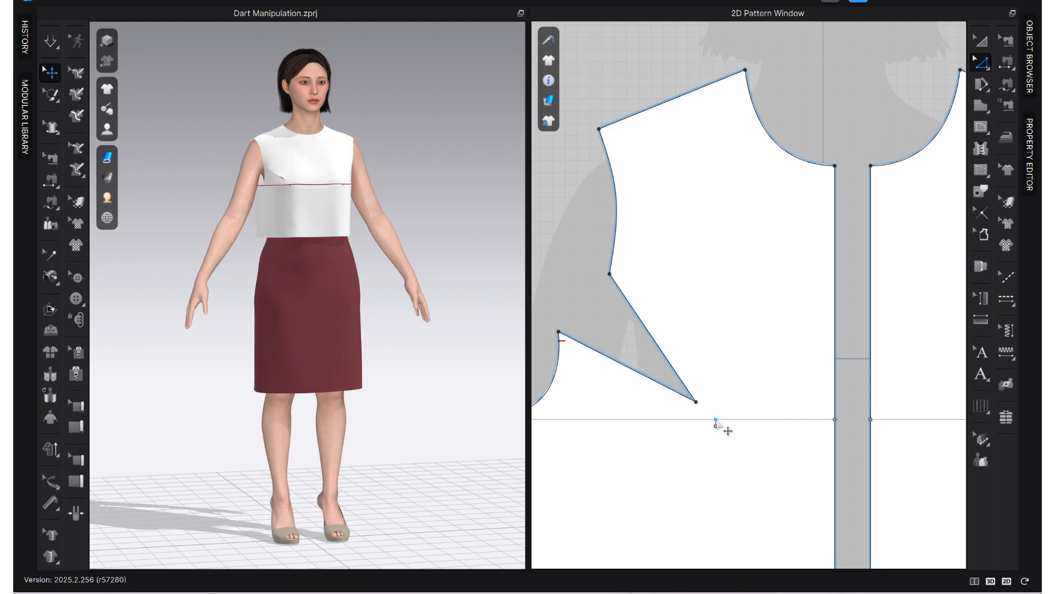
Step: Move the tip of the front armhole dart onto the marked bust point on the bust line
scroll(729, 430, "down", 5)
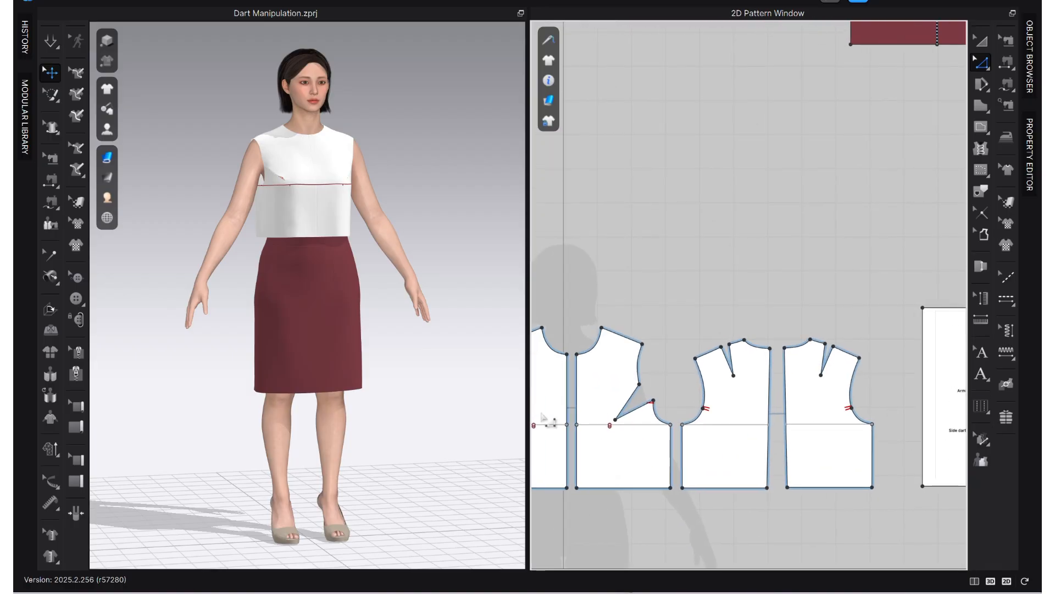
right_click_drag(551, 423, 628, 419)
scroll(679, 421, "up", 5)
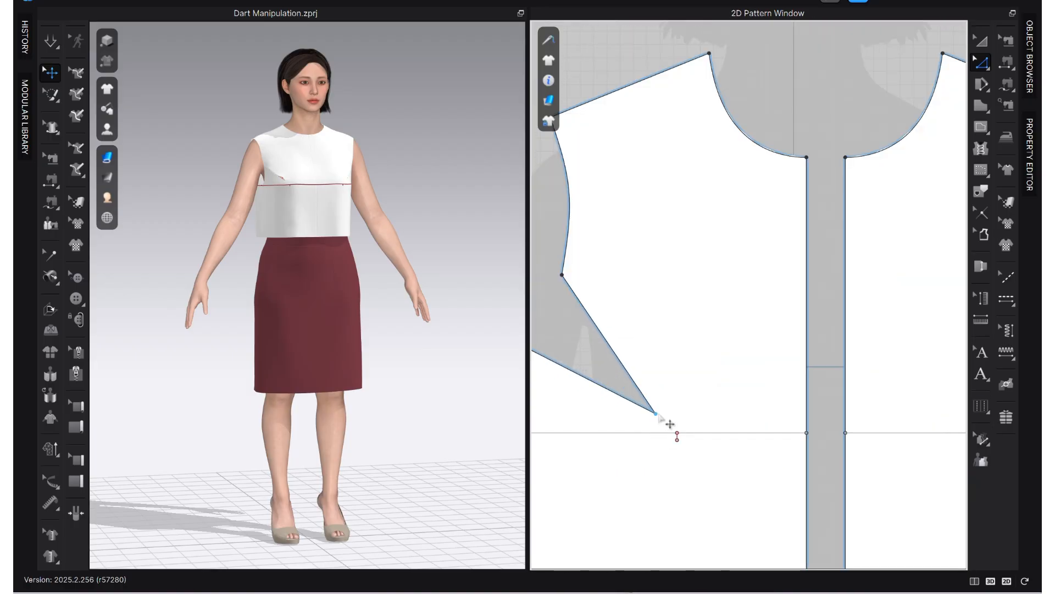
left_click_drag(657, 415, 677, 432)
left_click(670, 487)
scroll(707, 449, "down", 2)
Step: Measure both legs of the front armhole dart to compare their lengths
left_click(653, 391)
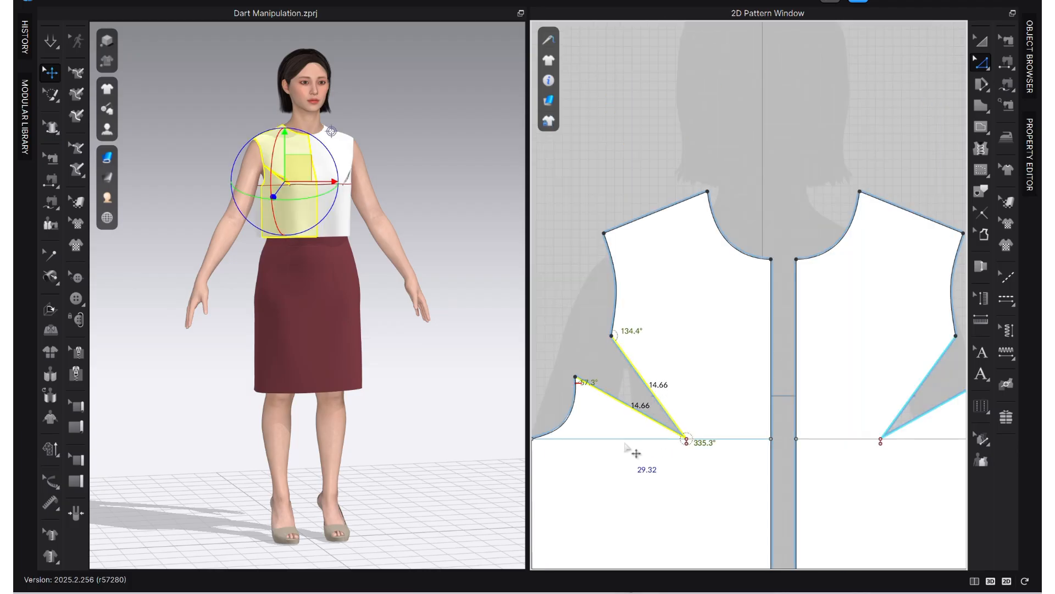
scroll(697, 448, "up", 3)
scroll(652, 374, "down", 2)
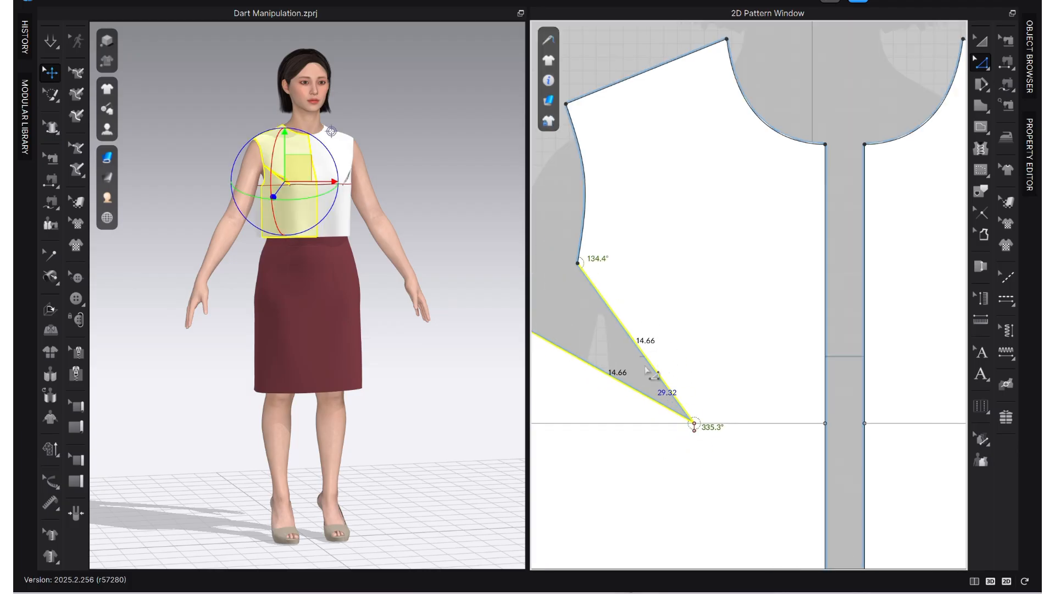
scroll(646, 429, "down", 3)
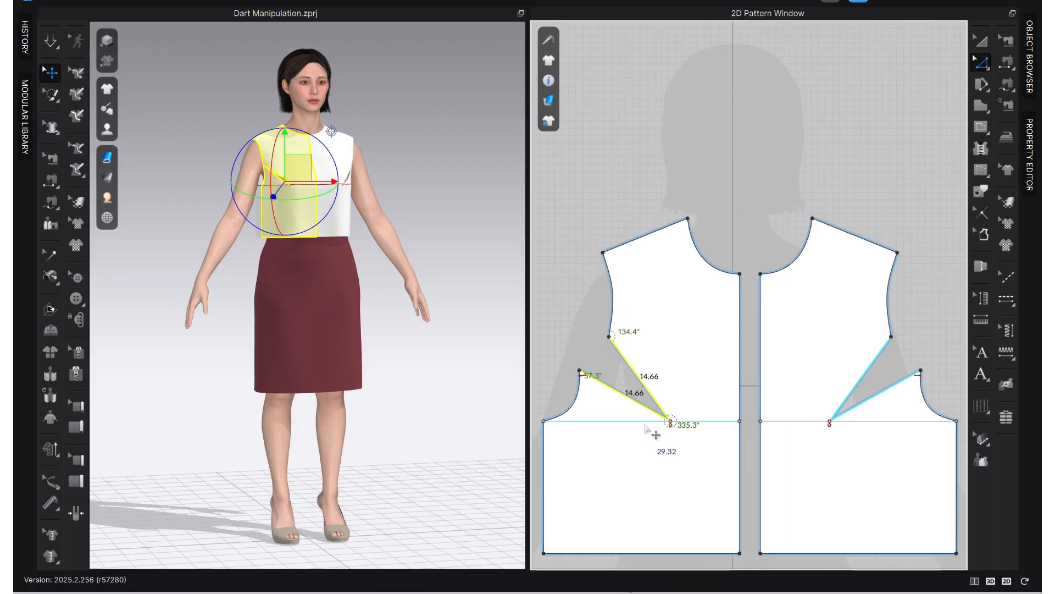
scroll(655, 429, "down", 4)
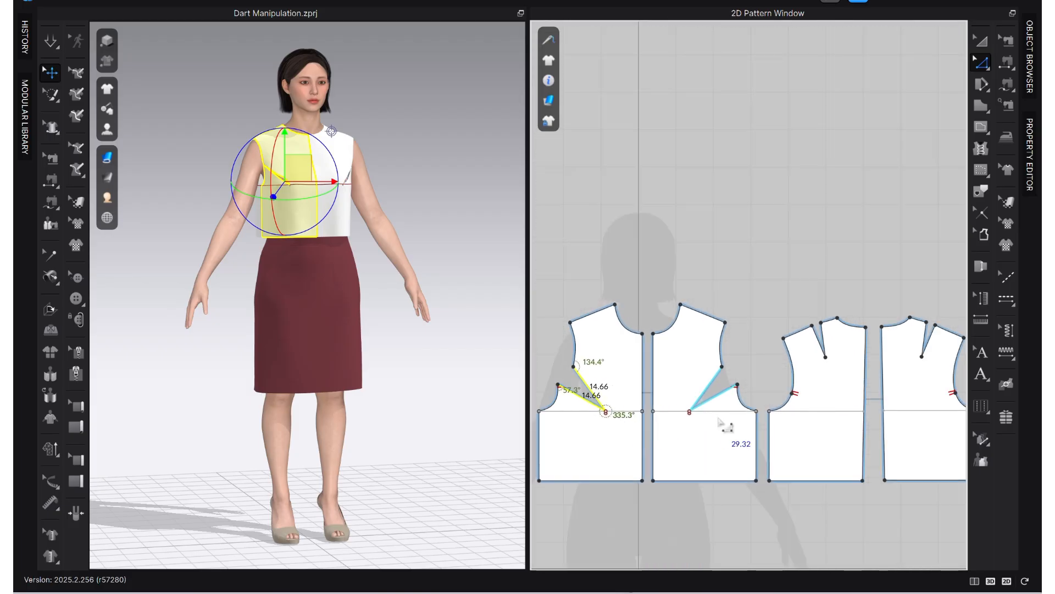
right_click_drag(720, 423, 532, 429)
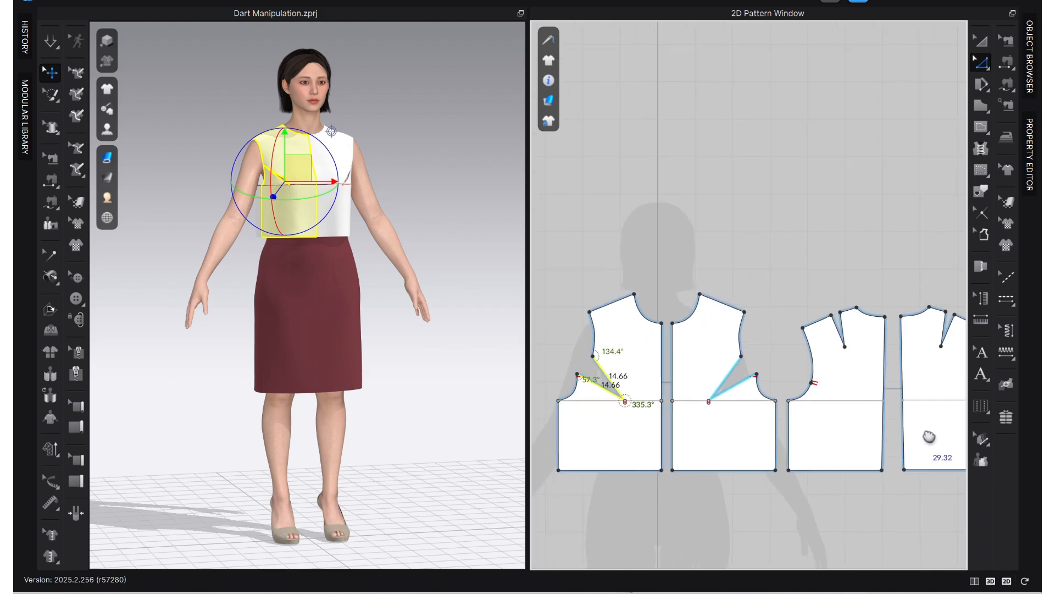
left_click_drag(641, 412, 637, 410)
Step: Examine the dress sketch to see where the centre panel's seams run from the neckline to the waist
scroll(646, 379, "up", 3)
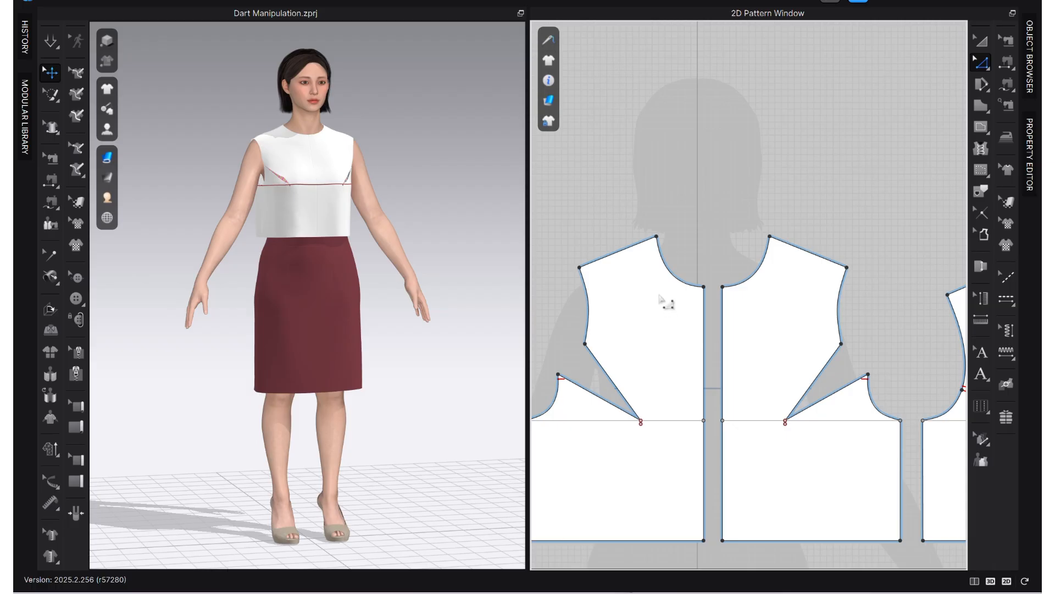
middle_click_drag(766, 367, 435, 342)
middle_click_drag(934, 365, 509, 377)
scroll(887, 368, "down", 2)
scroll(918, 381, "down", 1)
middle_click_drag(918, 380, 634, 370)
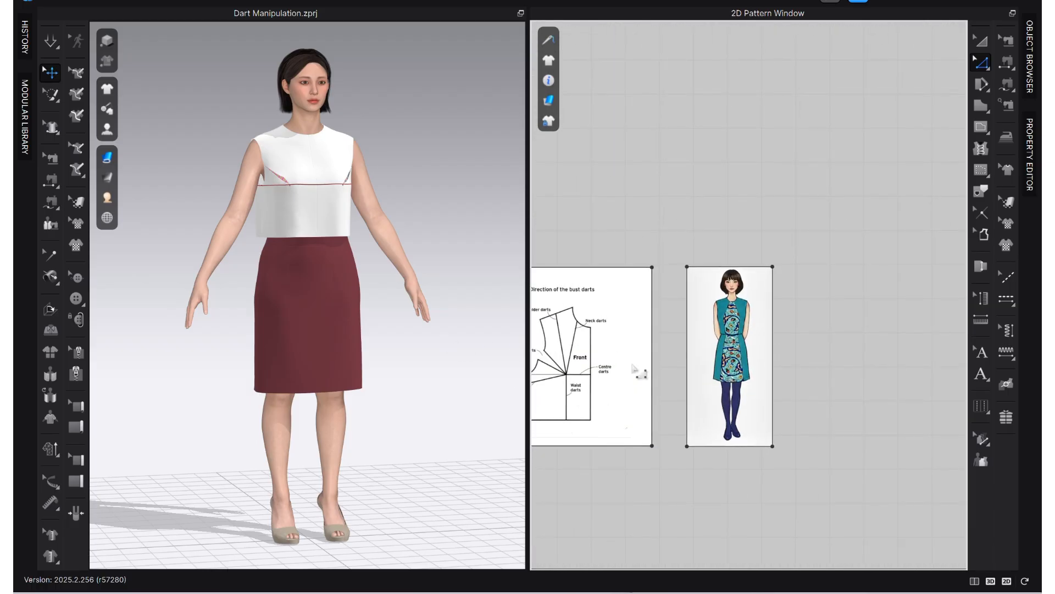
scroll(735, 329, "up", 3)
scroll(730, 272, "up", 3)
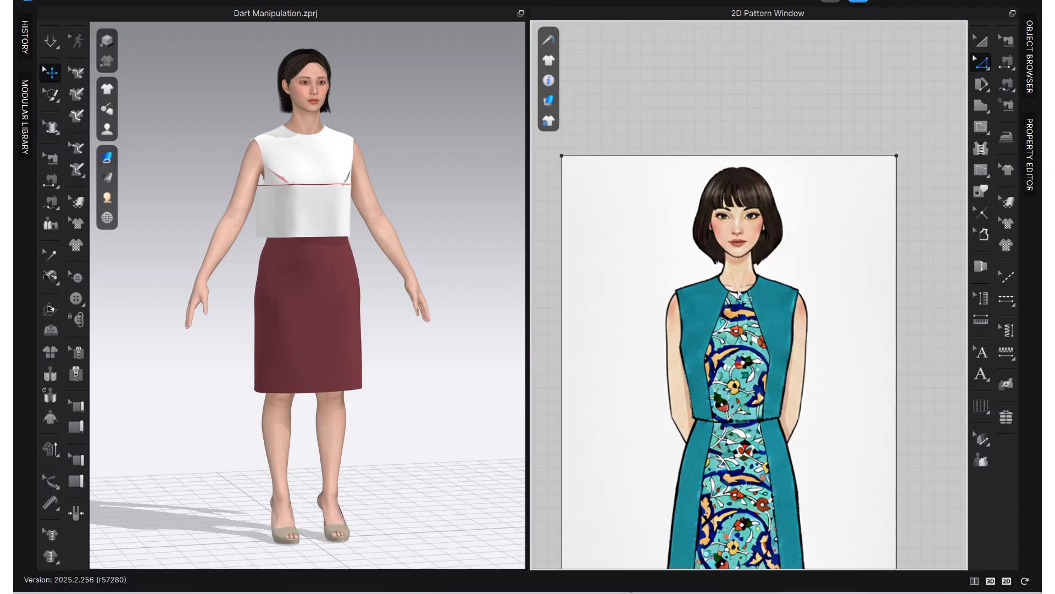
Step: Split the front neckline into two lines, with the point 3 cm from the centre front
middle_click_drag(698, 341, 889, 323)
scroll(891, 322, "down", 5)
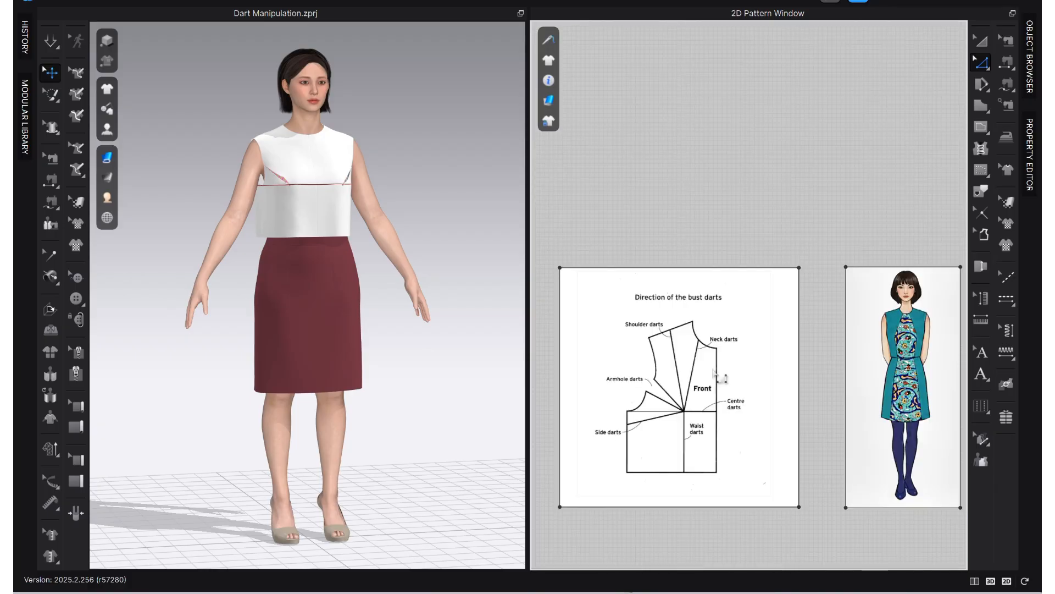
scroll(715, 377, "down", 1)
middle_click_drag(706, 379, 996, 379)
middle_click_drag(685, 389, 903, 374)
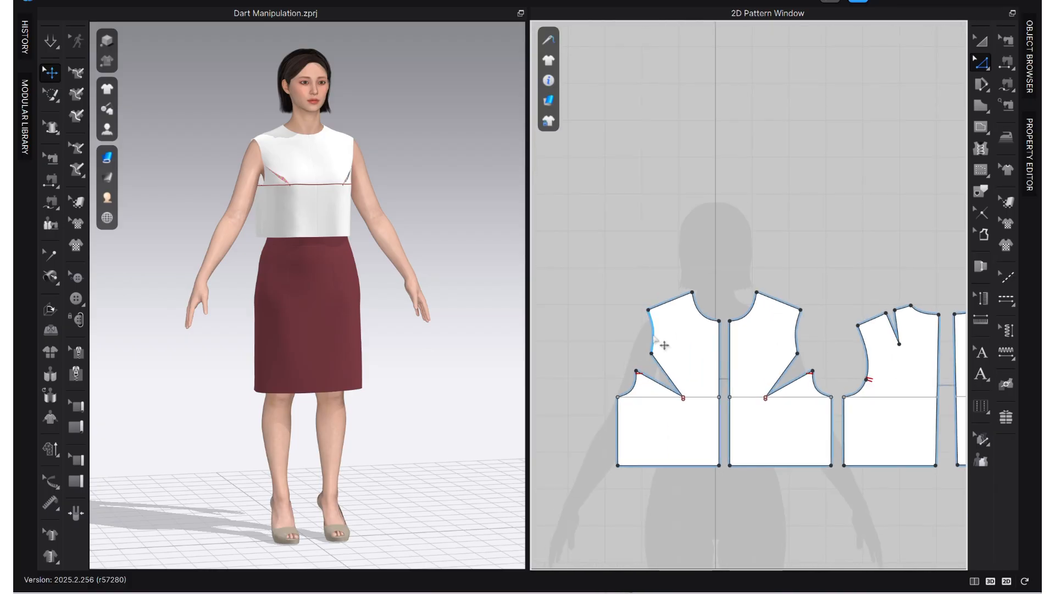
scroll(676, 329, "up", 3)
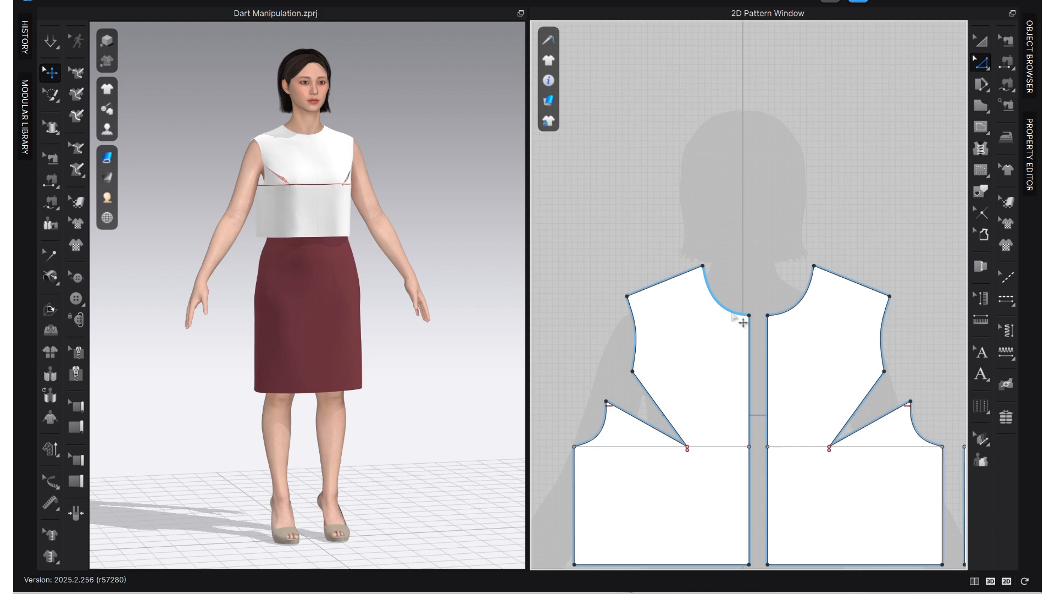
right_click(730, 323)
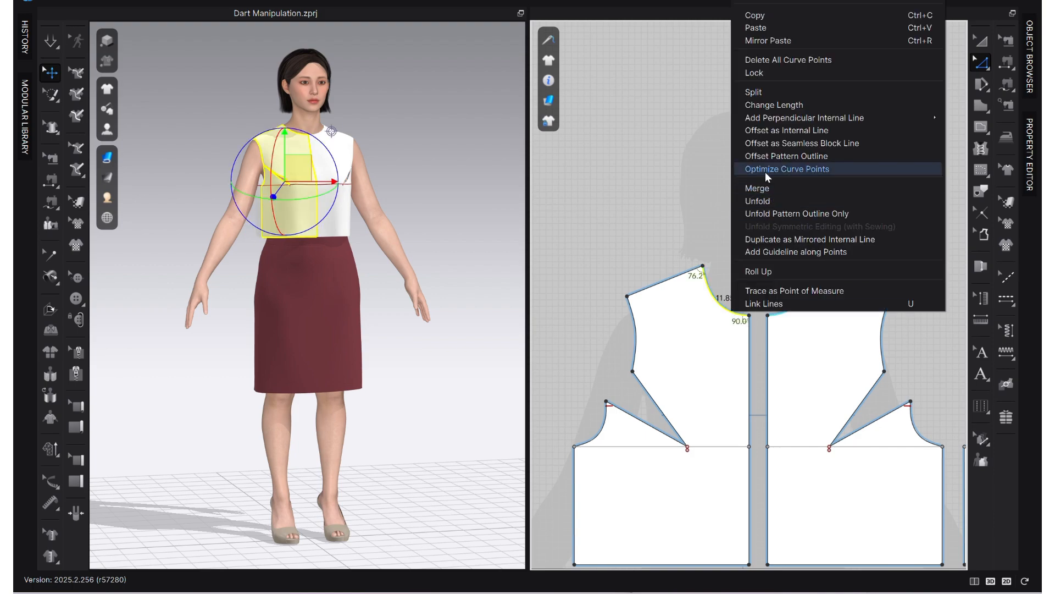
left_click(770, 93)
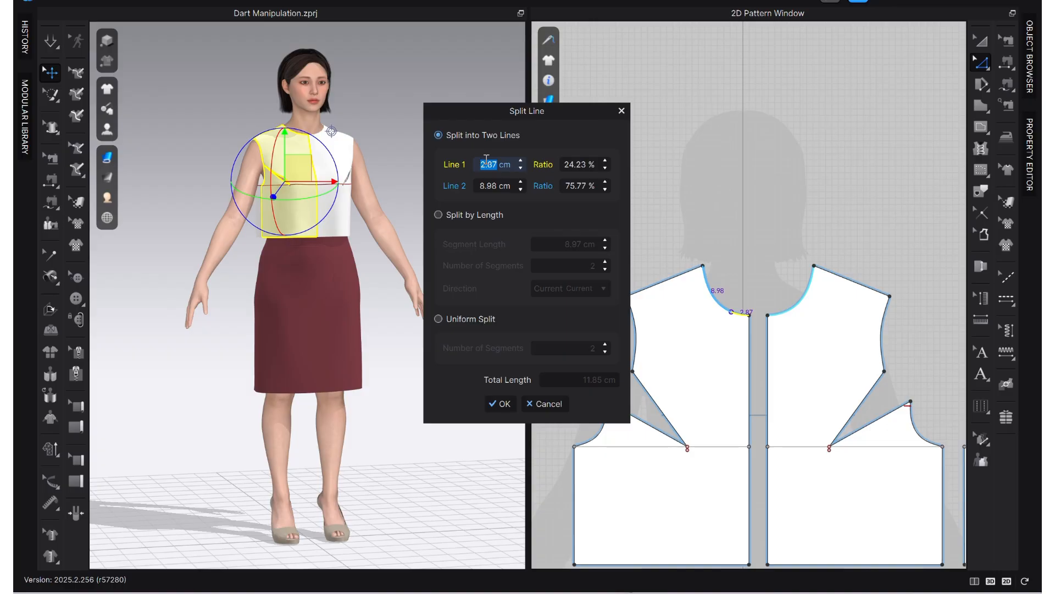
type("3")
left_click(500, 403)
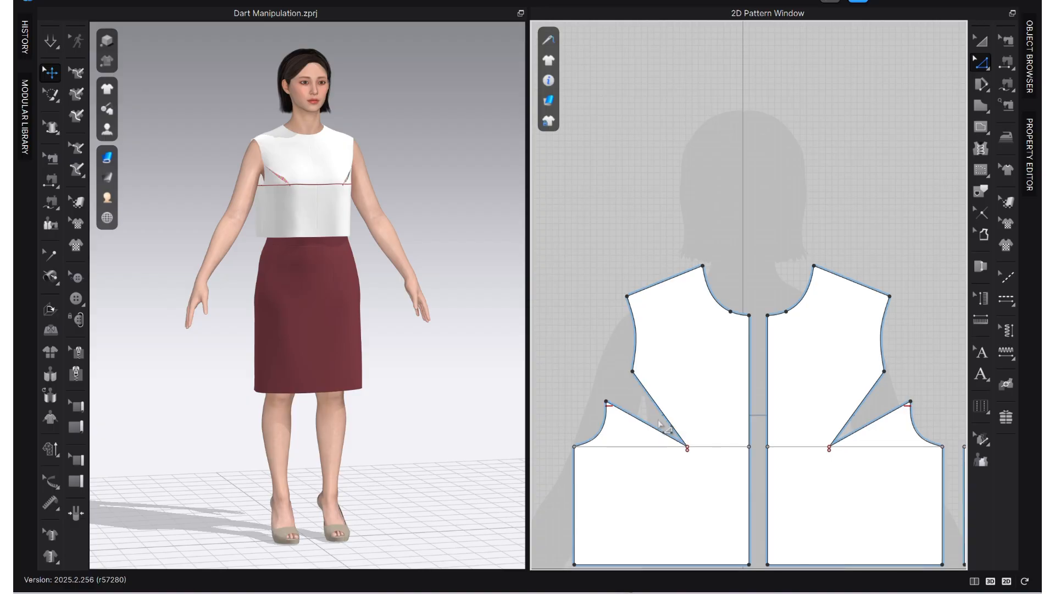
Step: Rotate the front armhole dart to the new neckline point, pivoting at the bust point and setting the dart's length down to it
right_click(670, 419)
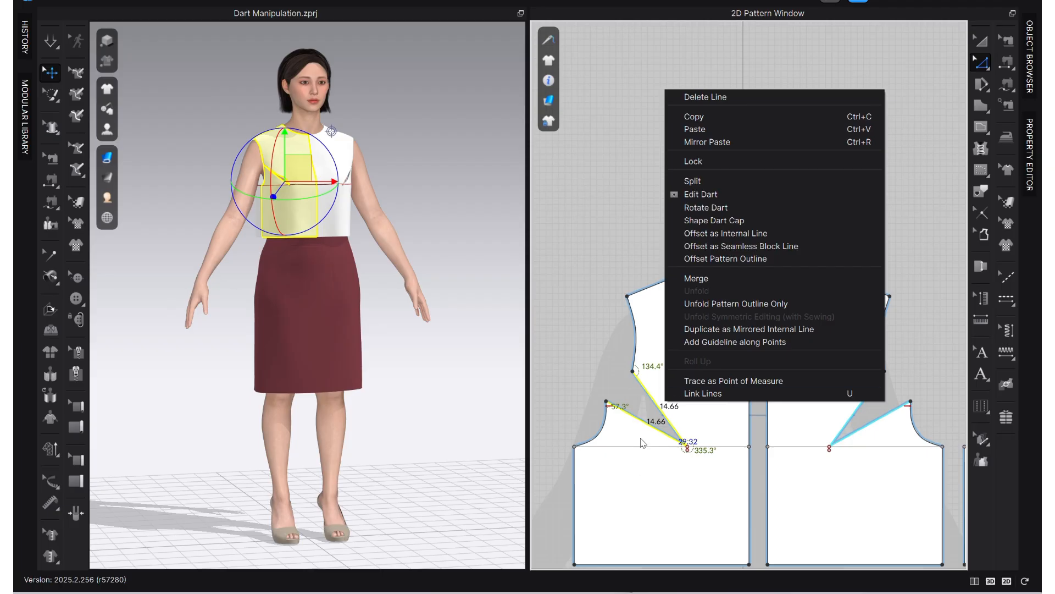
left_click(717, 211)
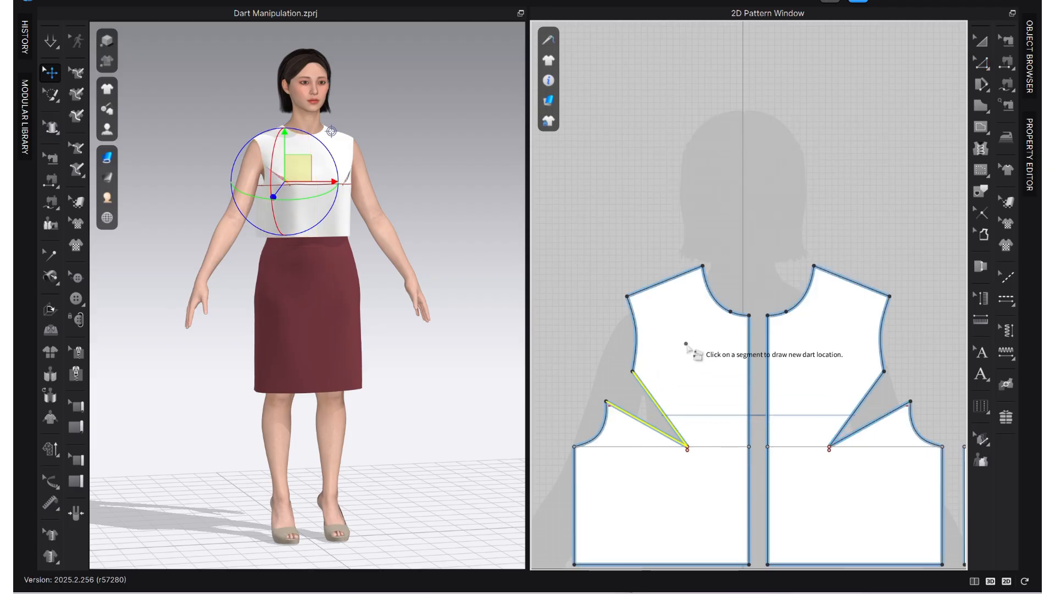
left_click(731, 312)
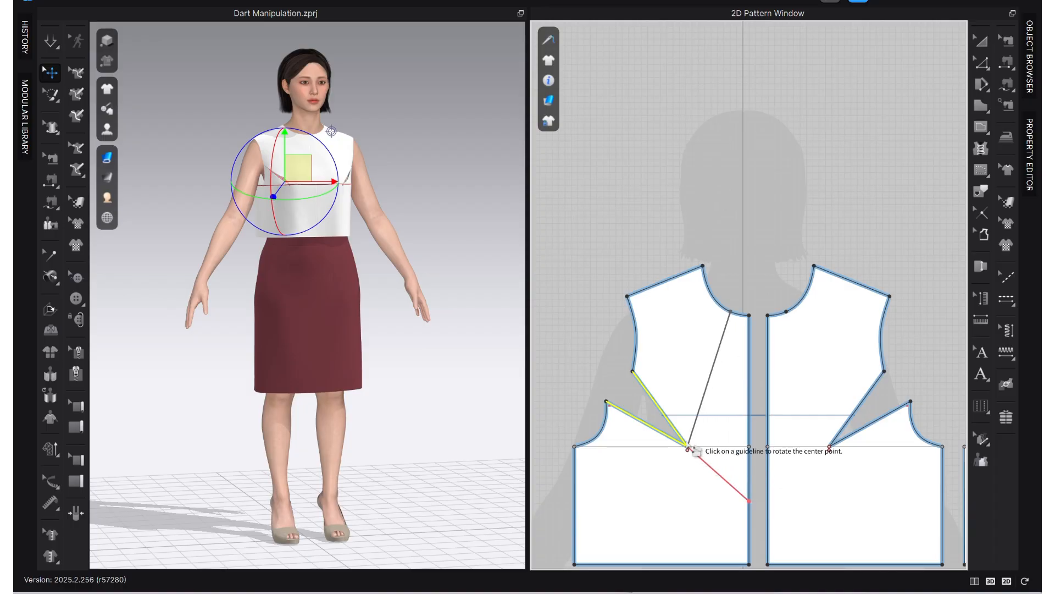
scroll(690, 450, "up", 5)
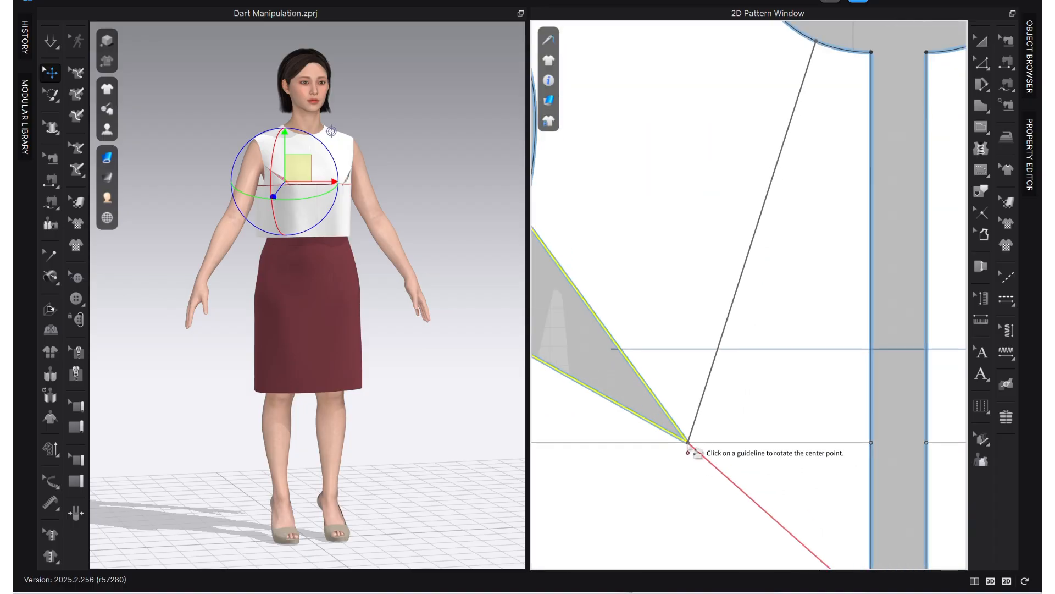
left_click(696, 449)
scroll(691, 423, "down", 5)
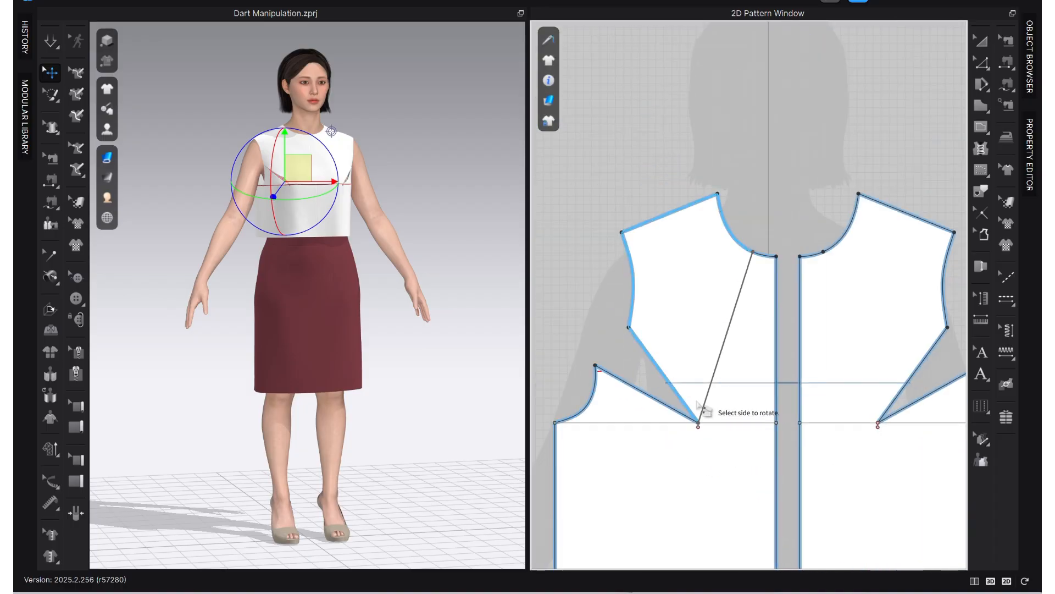
left_click(700, 304)
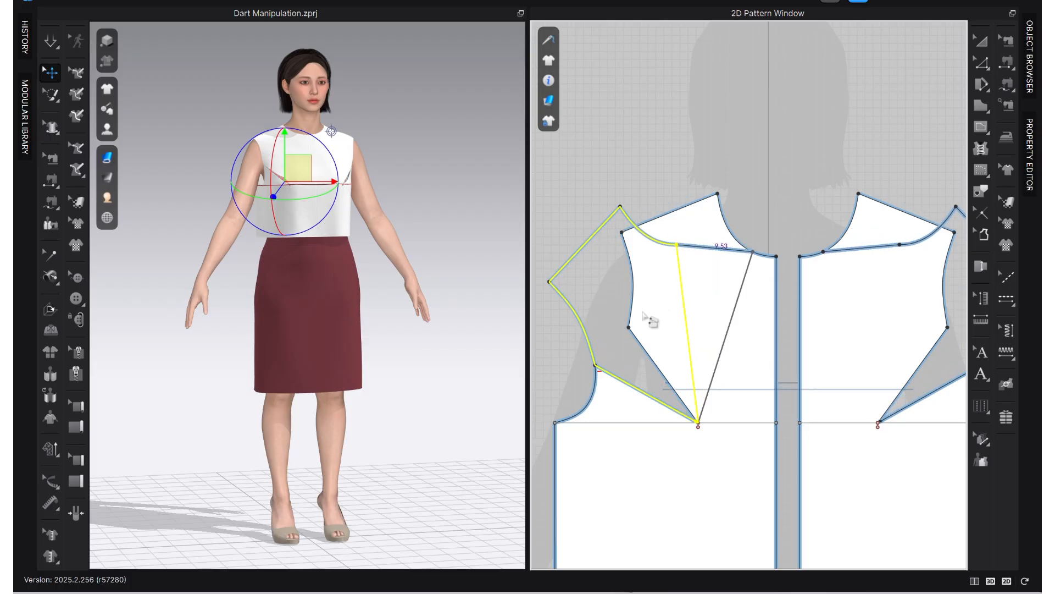
left_click(627, 357)
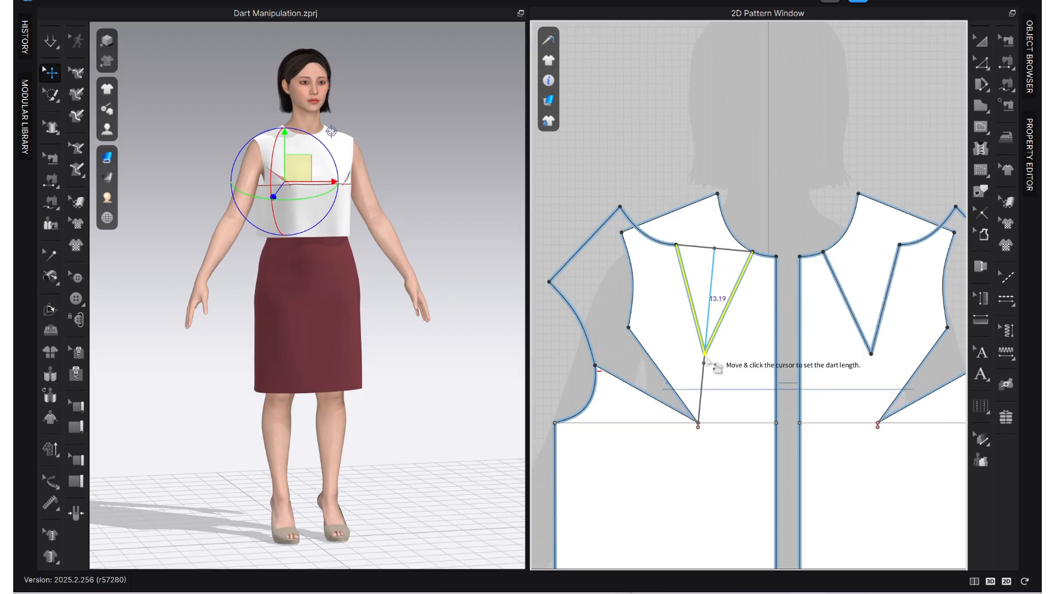
left_click(706, 436)
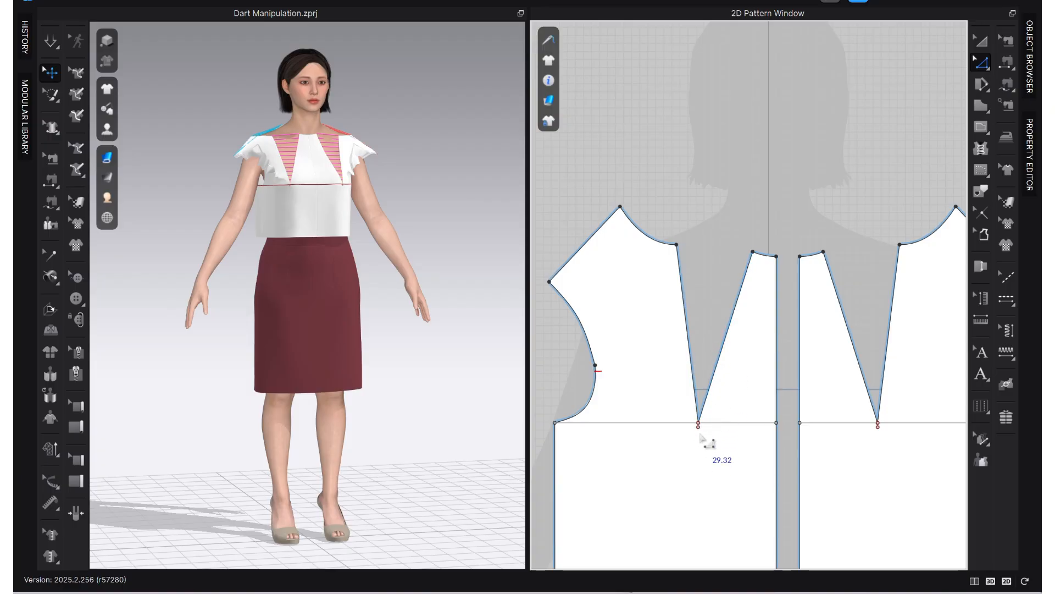
scroll(704, 435, "up", 3)
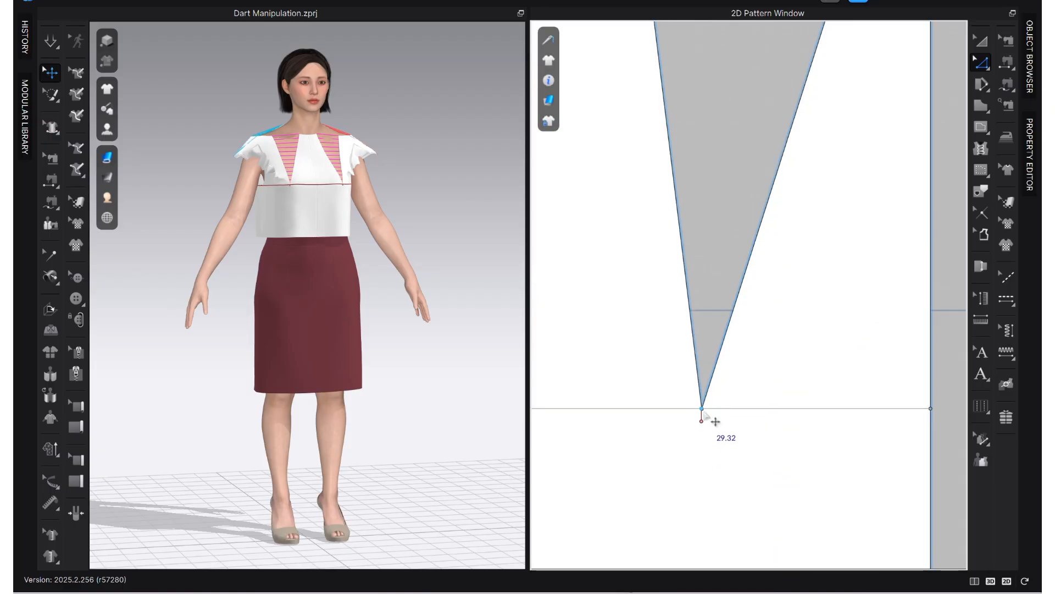
scroll(704, 434, "down", 5)
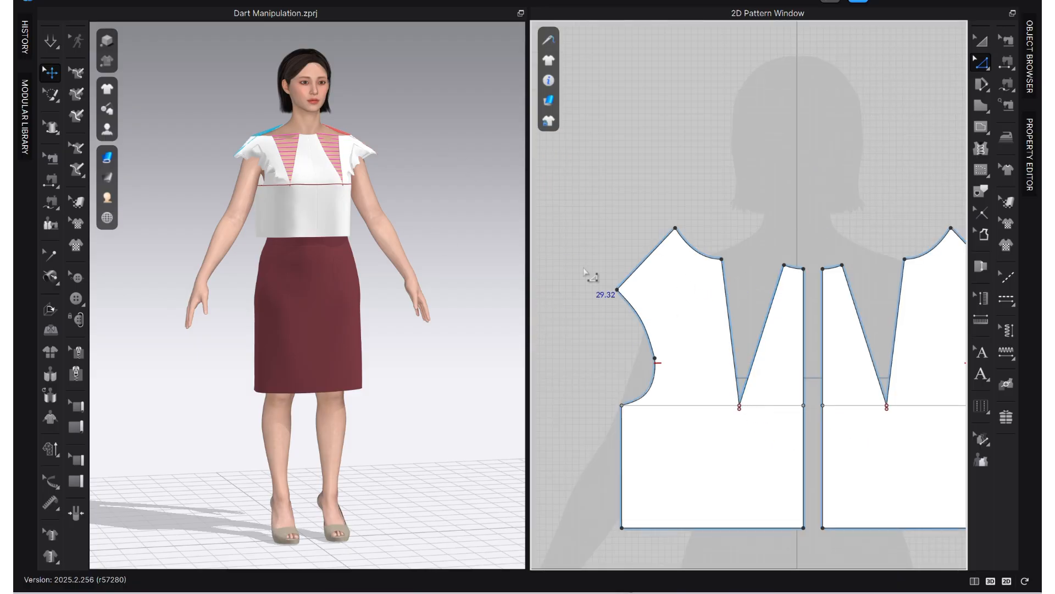
Step: Simulate the garment to close the neckline darts and inspect the draped bodice from the front
key("space")
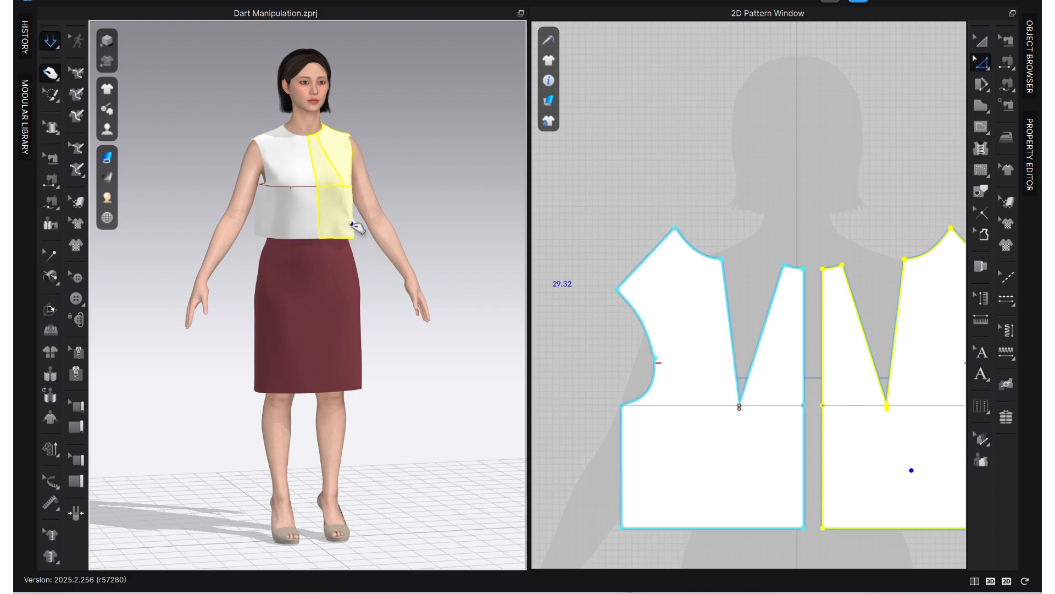
scroll(336, 209, "up", 4)
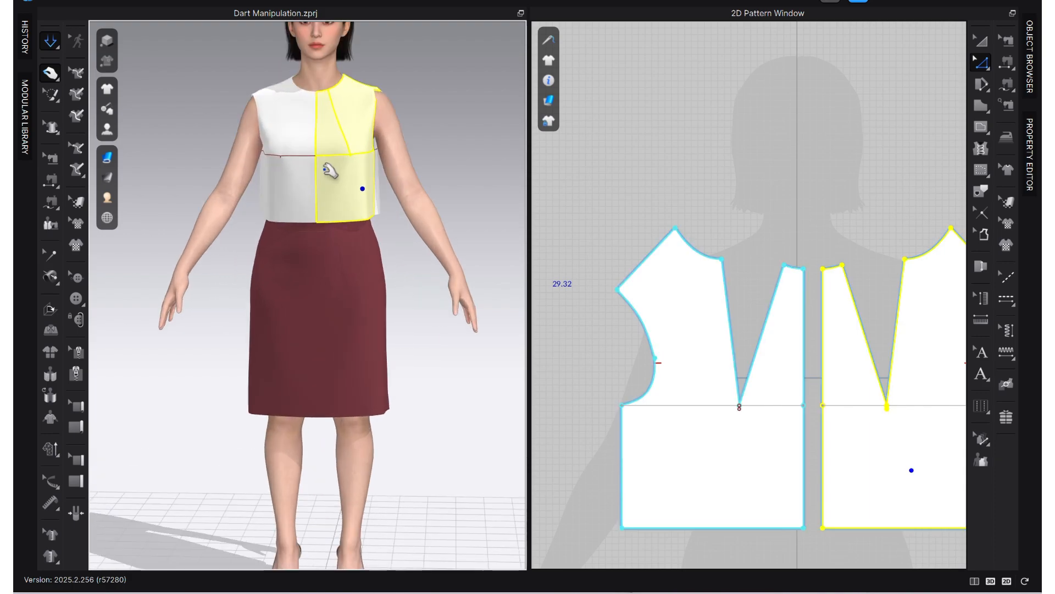
middle_click_drag(330, 170, 313, 305)
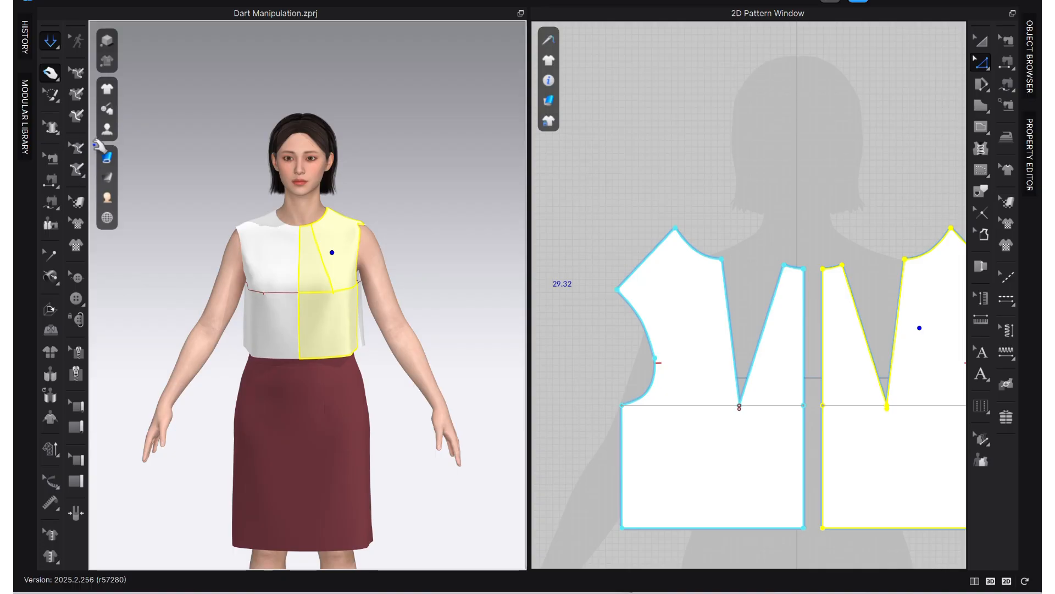
mouse_move(109, 130)
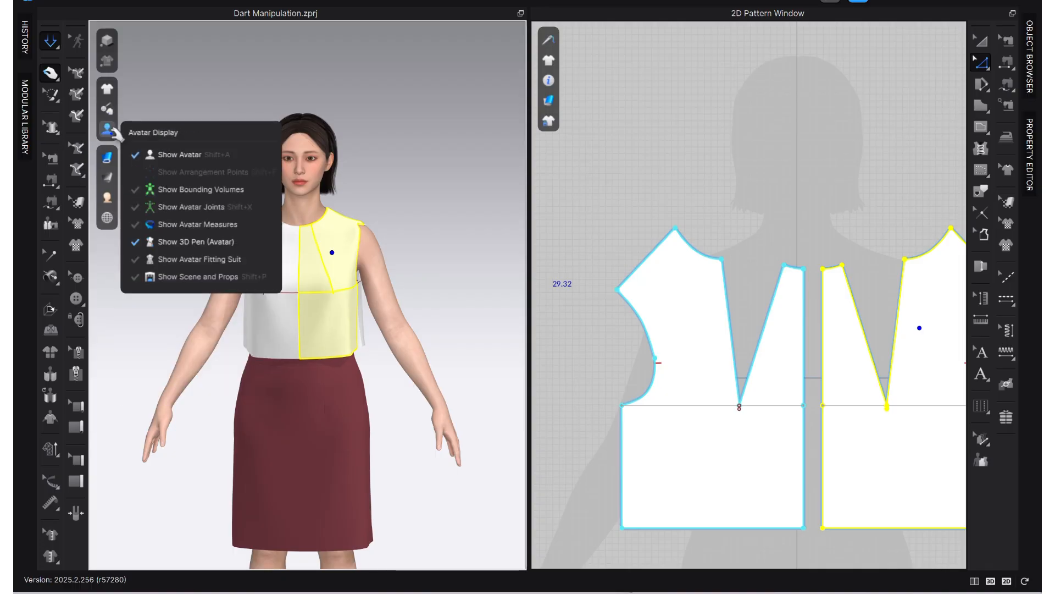
mouse_move(108, 89)
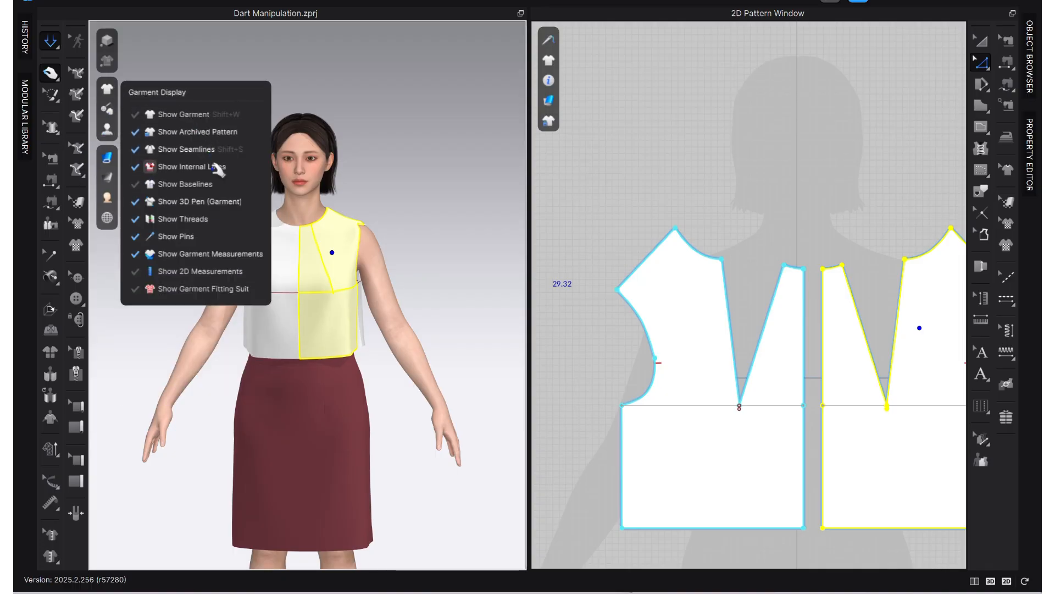
left_click(460, 166)
mouse_move(369, 327)
right_mouse_down()
mouse_move(401, 308)
mouse_move(387, 321)
right_mouse_up()
scroll(697, 380, "down", 2)
scroll(696, 390, "up", 3)
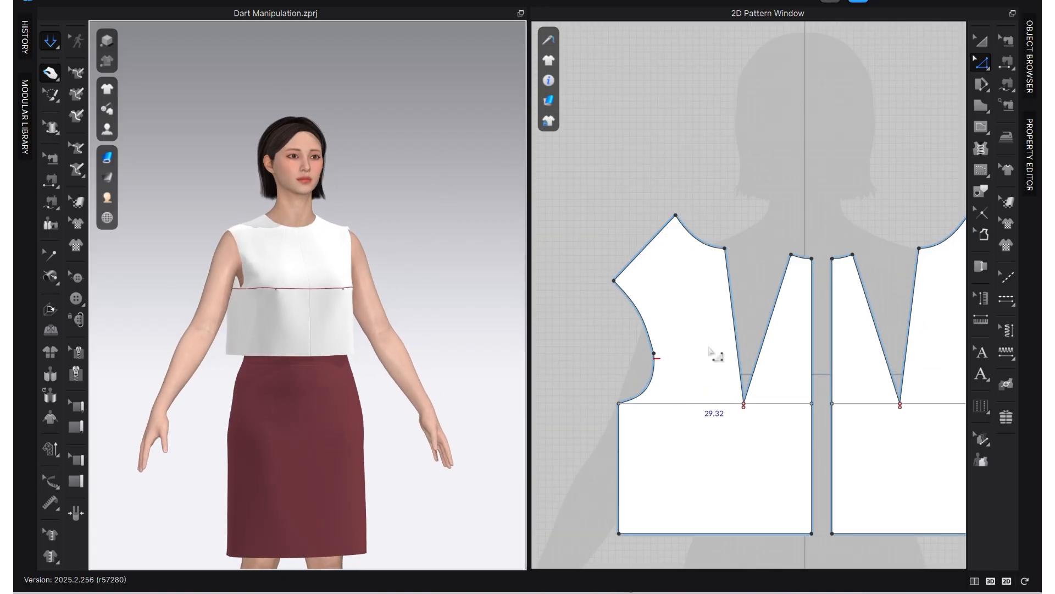
Step: Split the front shoulder line uniformly into 2 segments
right_click_drag(723, 351, 719, 338)
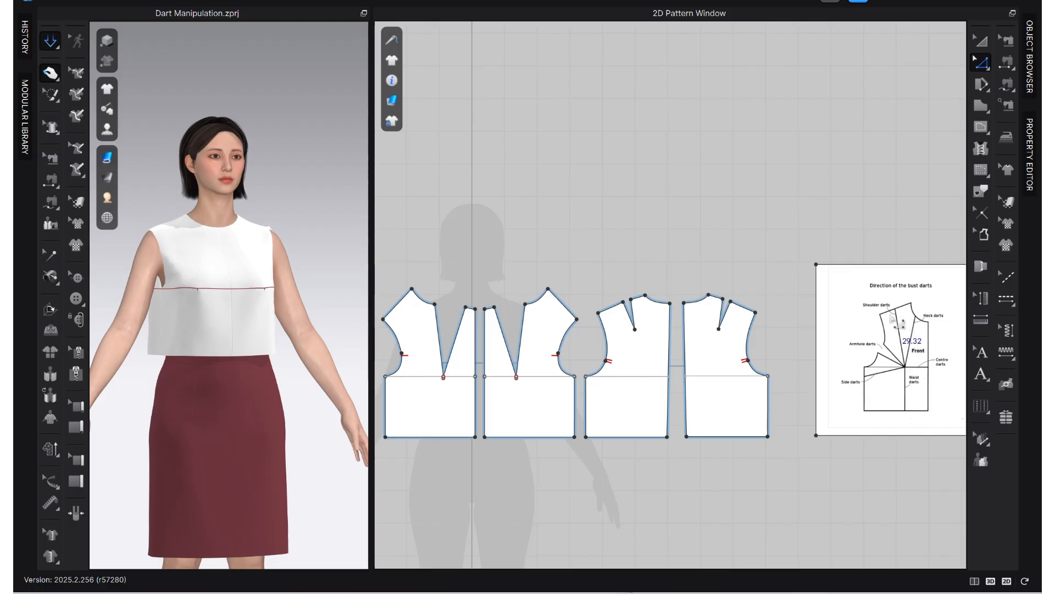
scroll(400, 324, "up", 3)
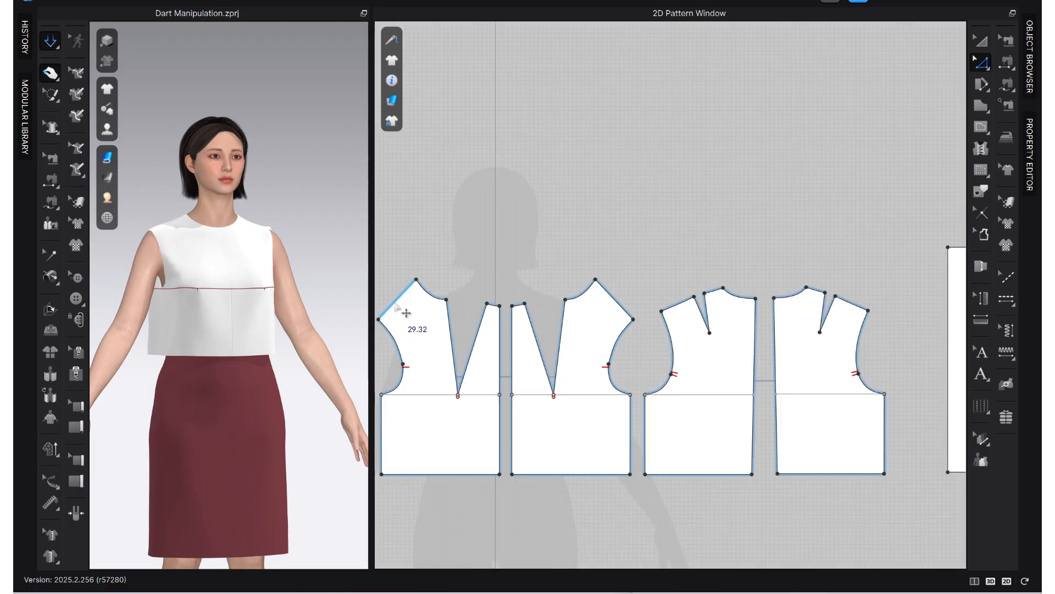
right_click(404, 292)
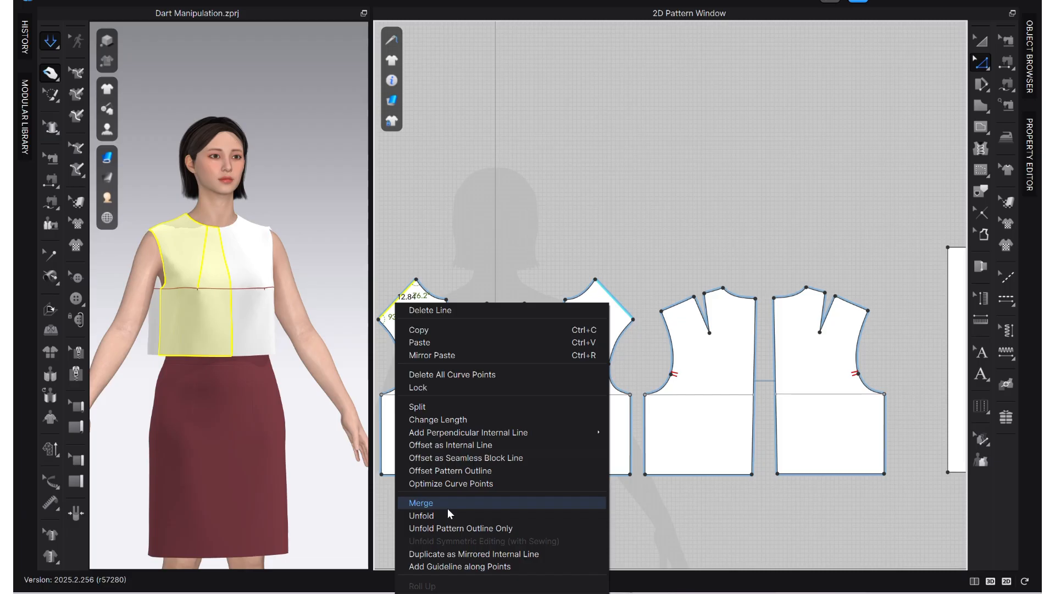
left_click(443, 411)
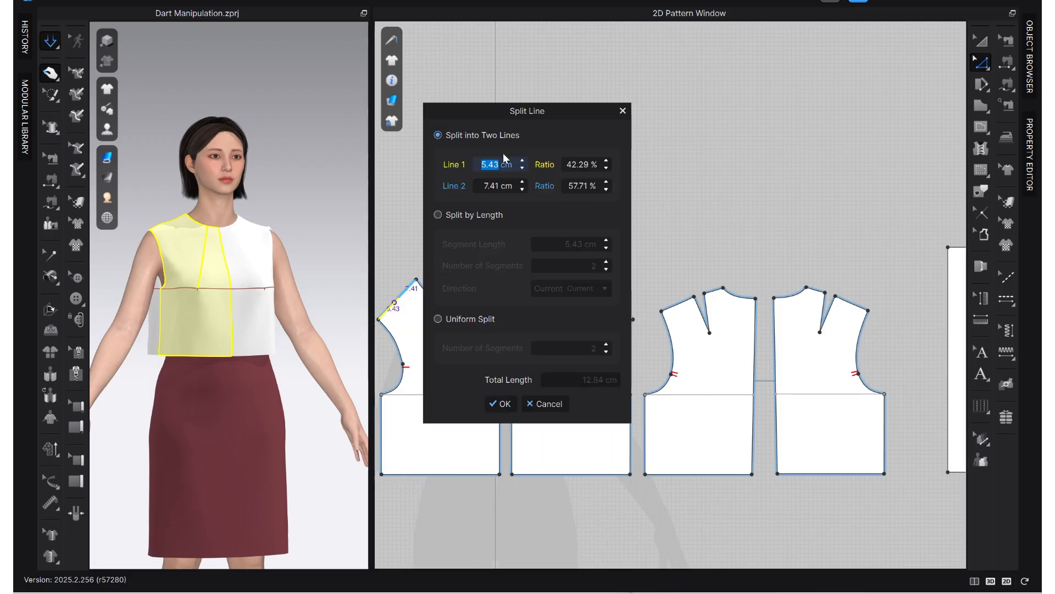
left_click(460, 320)
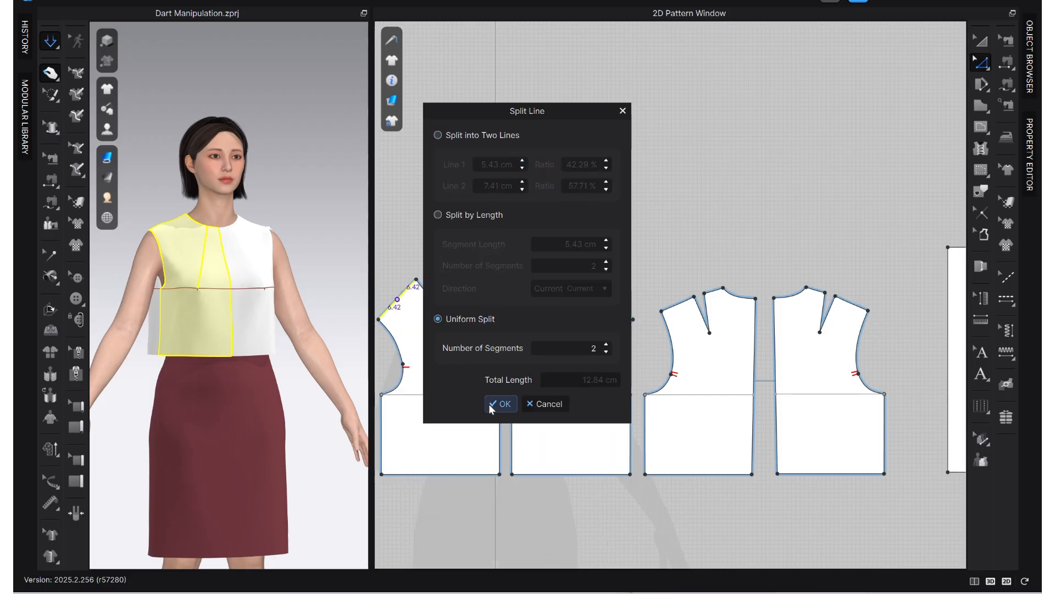
left_click(502, 404)
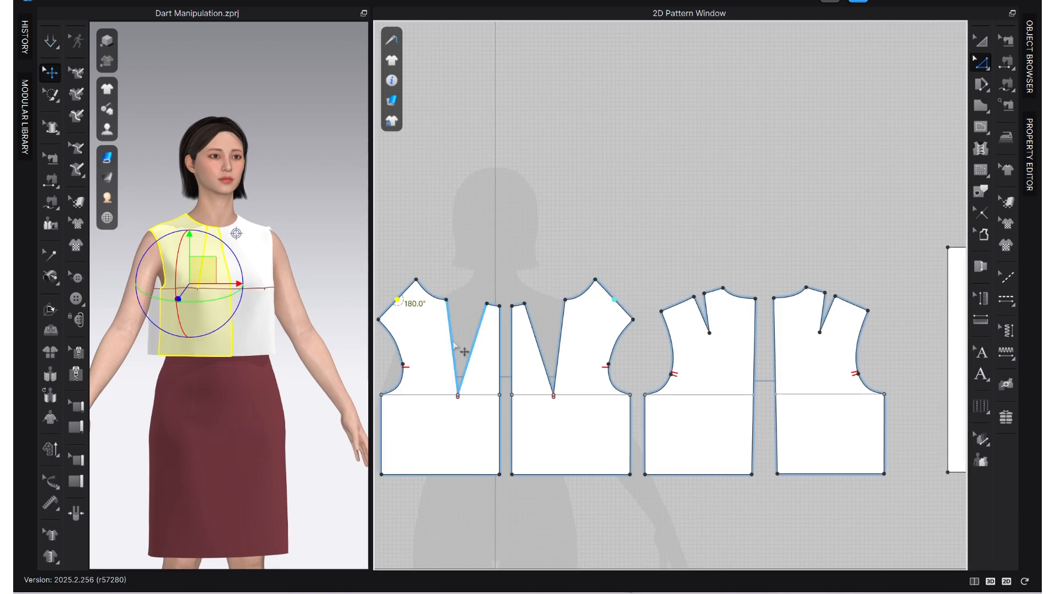
left_click(464, 311)
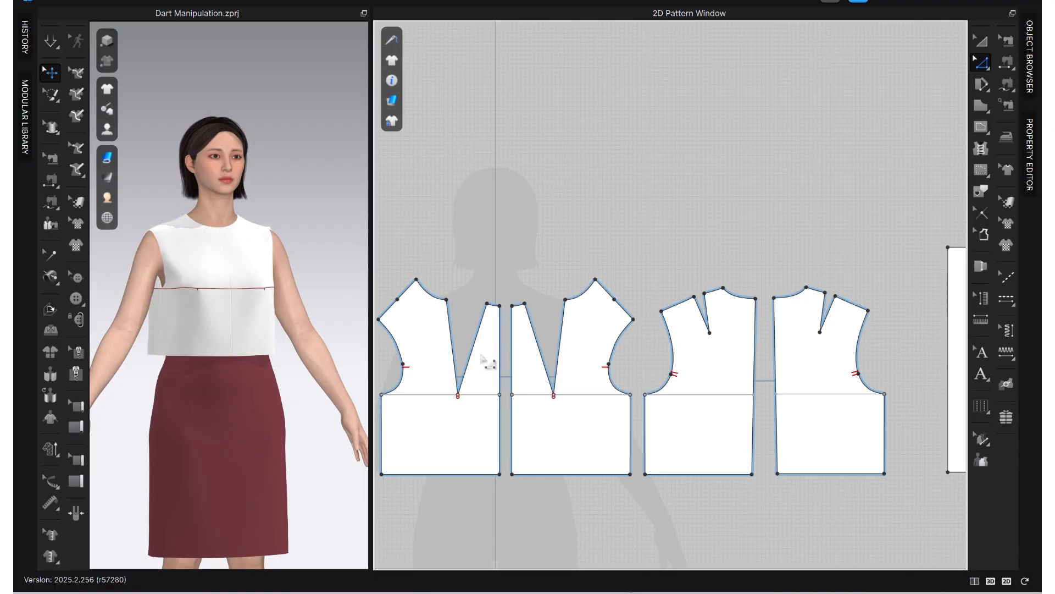
Step: Rotate the front neckline dart to the shoulder midpoint, pivoting at the bust point with the dart running down to it, and simulate the garment
left_click(476, 355)
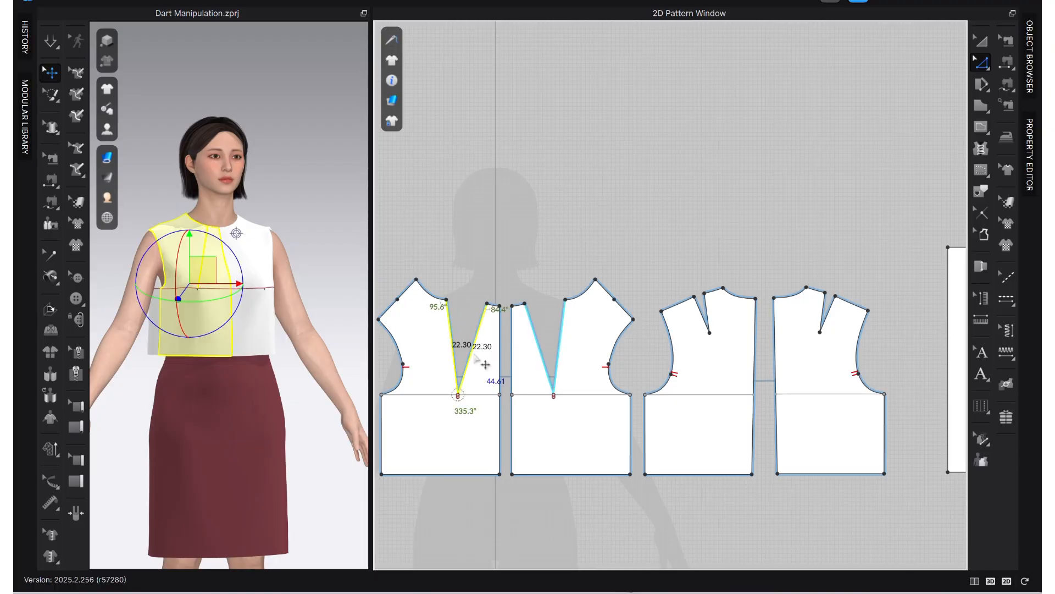
right_click(476, 357)
left_click(523, 148)
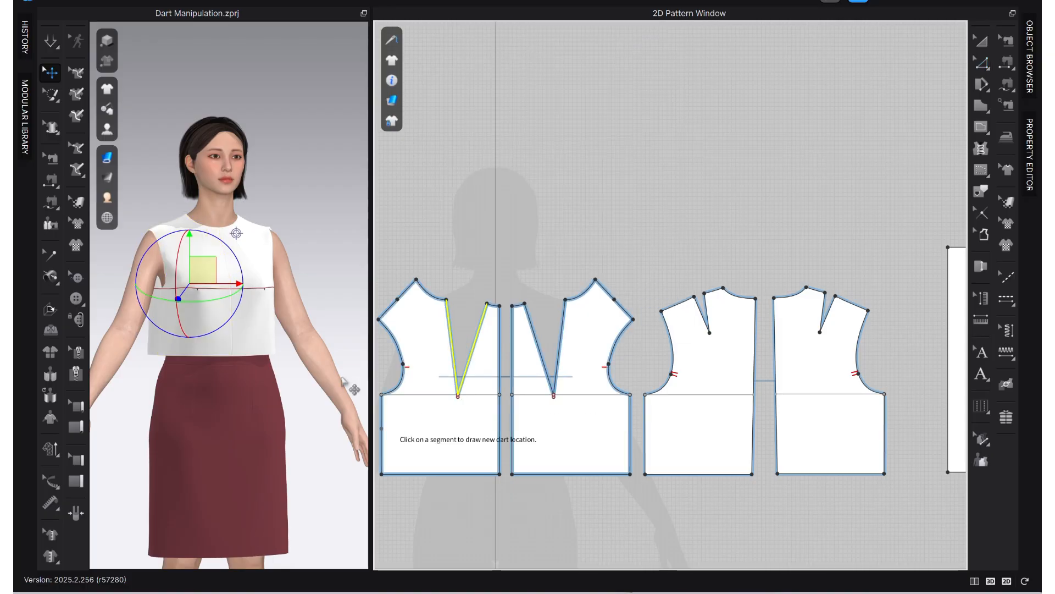
left_click(450, 473)
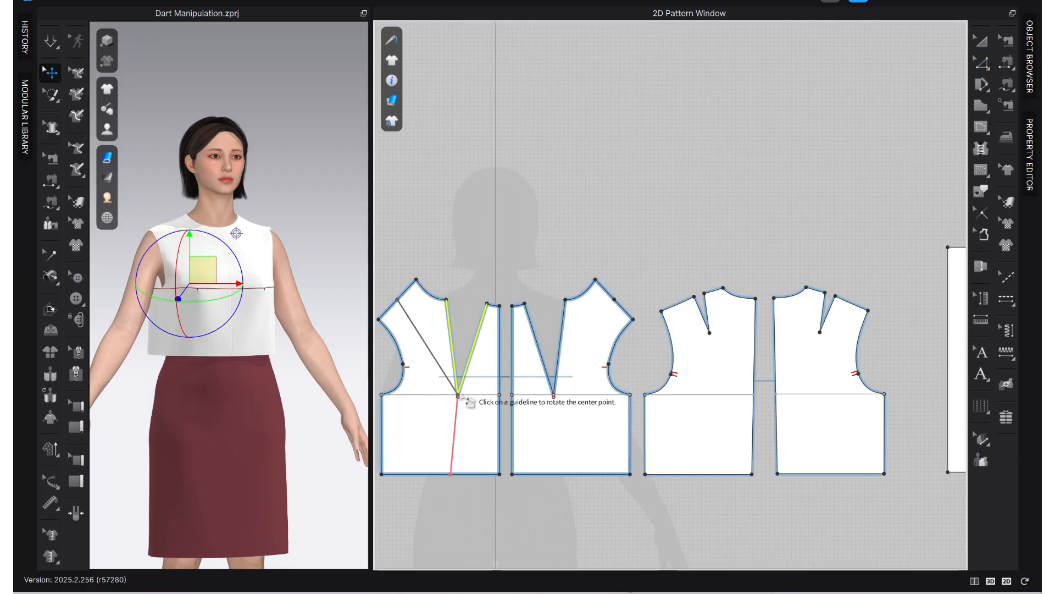
scroll(464, 394, "up", 5)
left_click(463, 381)
scroll(544, 397, "down", 4)
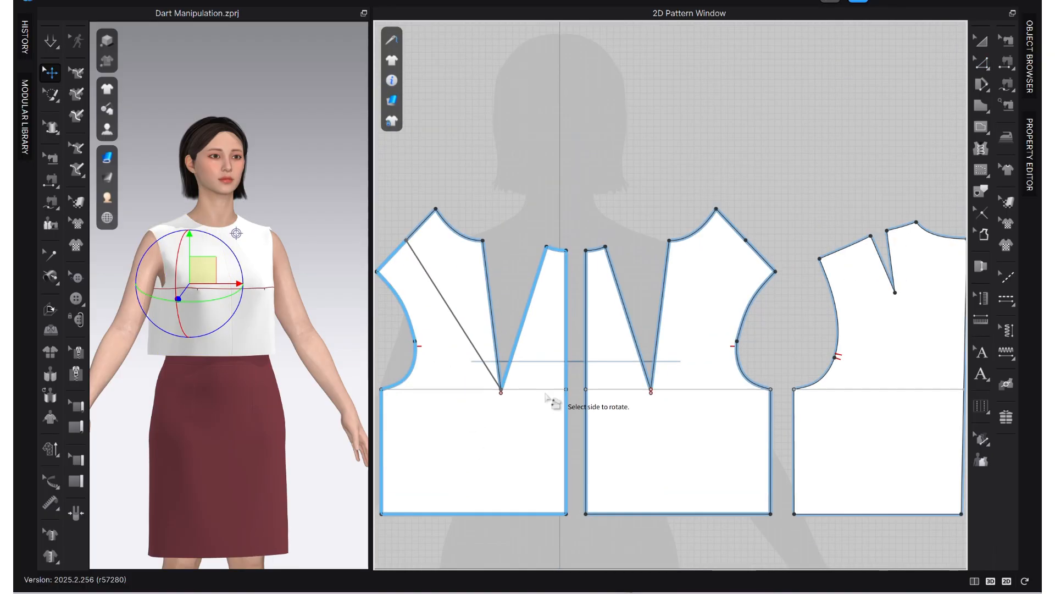
left_click(473, 310)
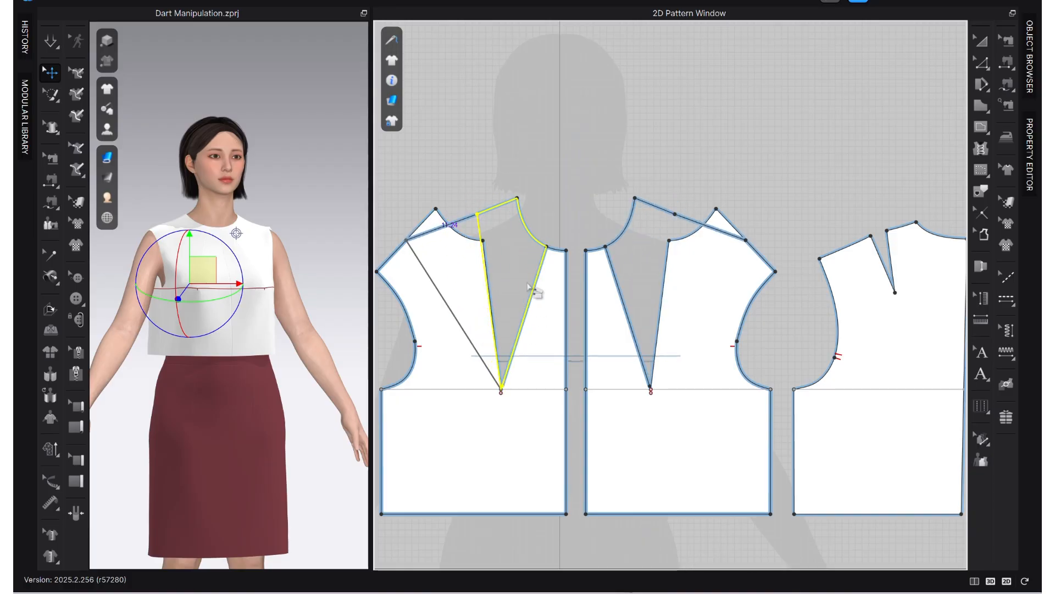
left_click(465, 279)
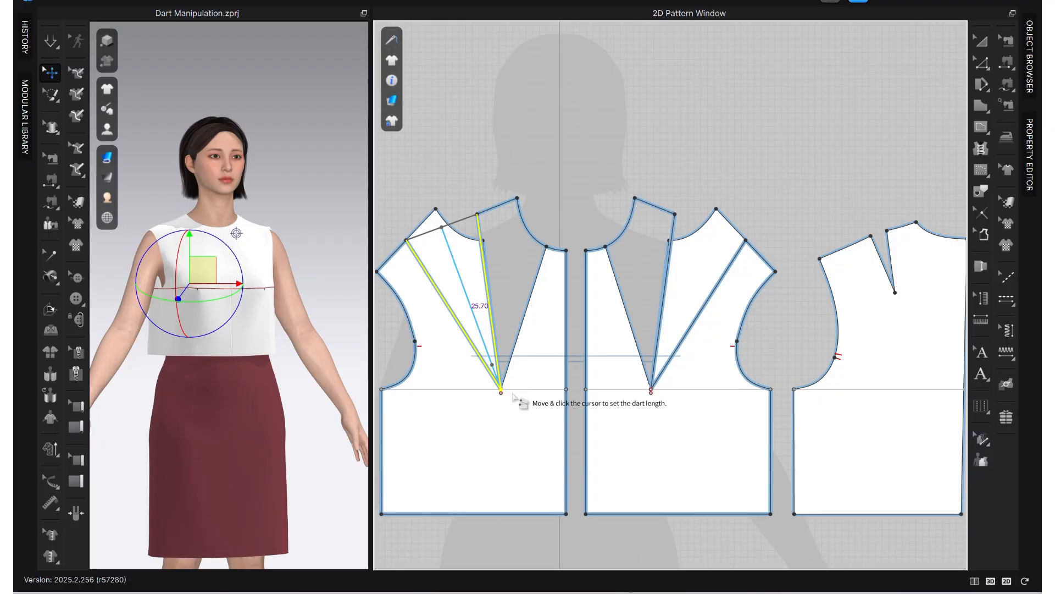
left_click(514, 396)
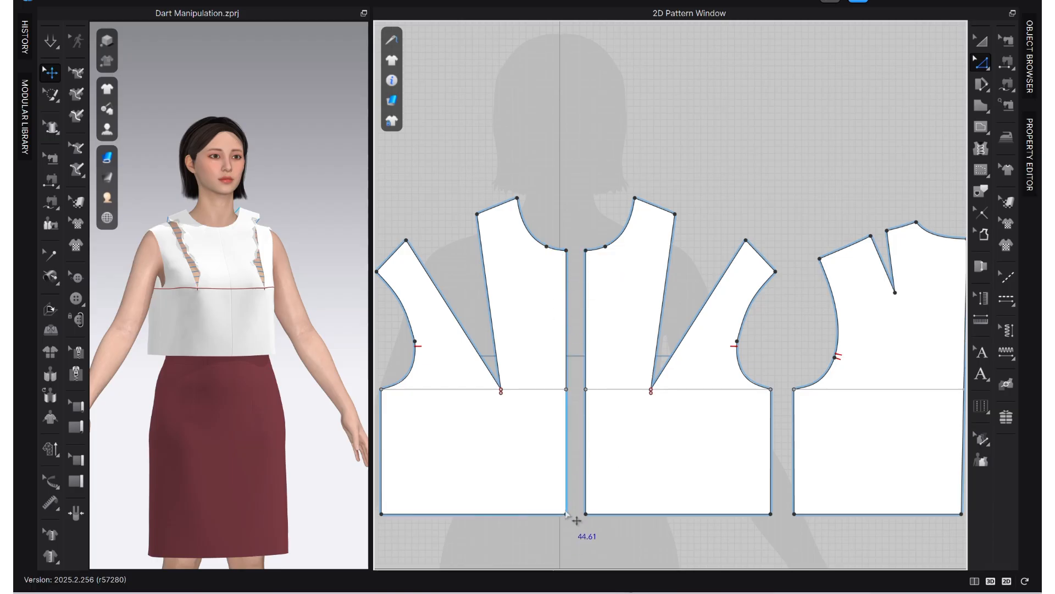
key("space")
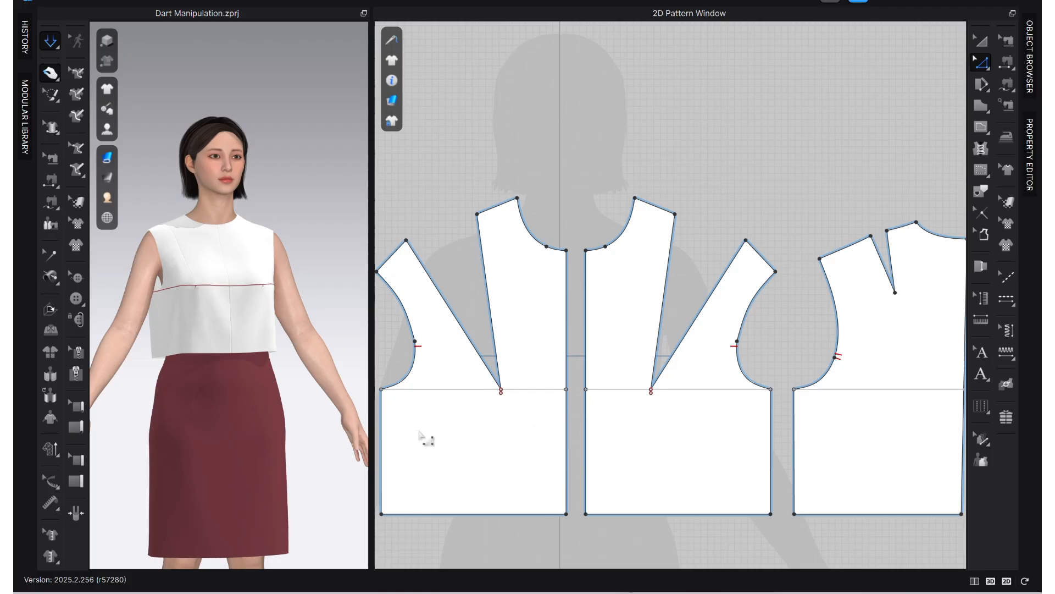
Step: Split the front side seam into two lines, with the point 5 cm below the armhole
right_click(384, 432)
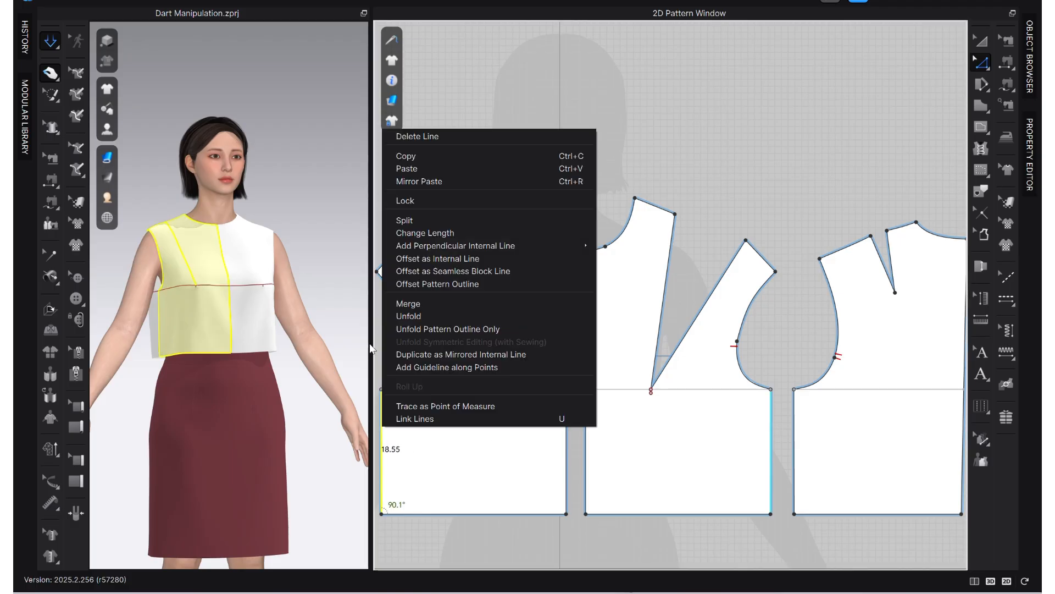
left_click(432, 213)
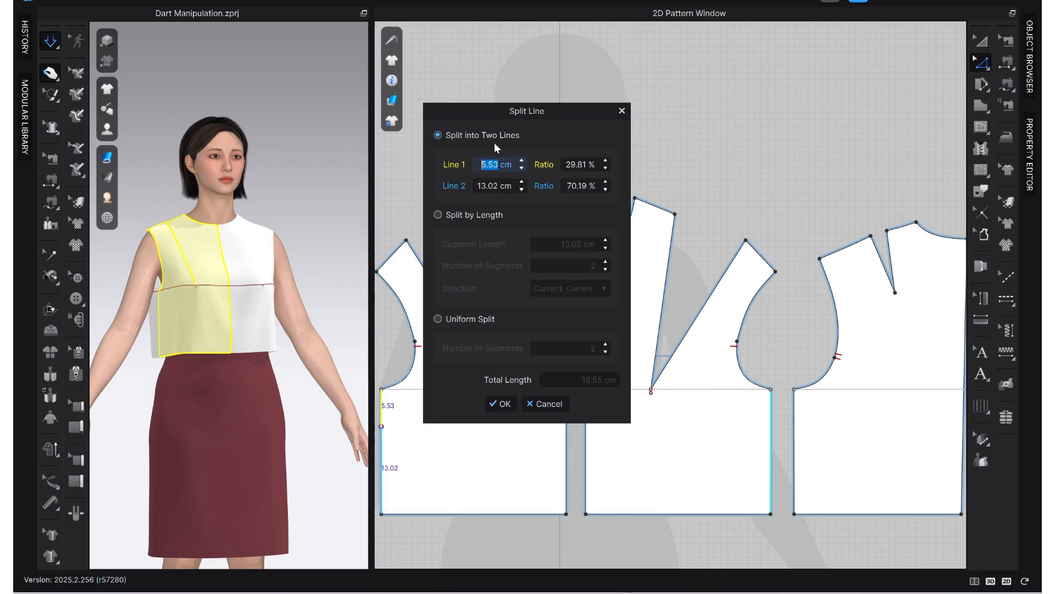
type("5")
key("Return")
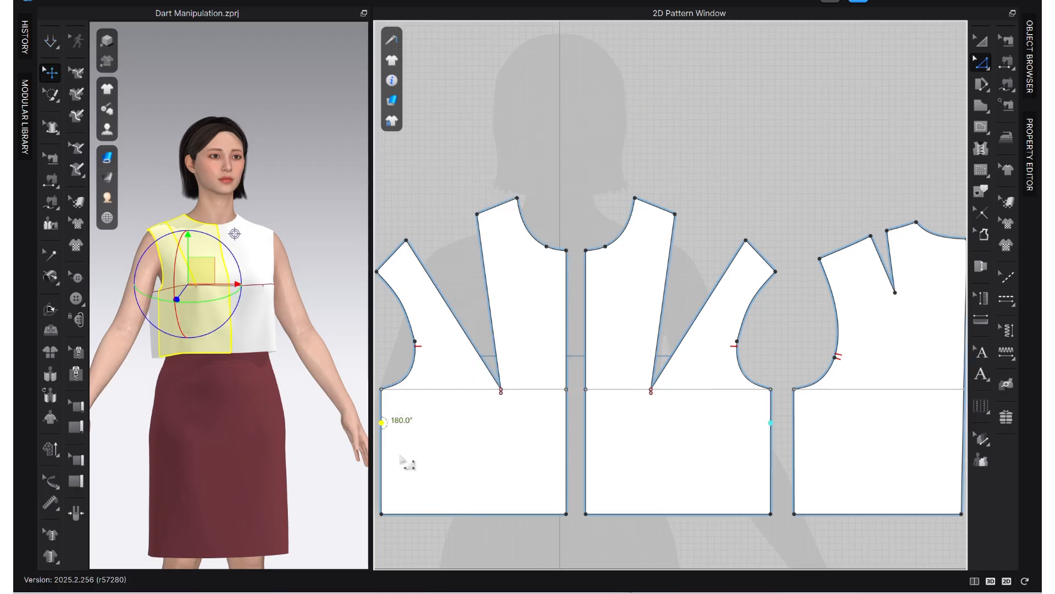
Step: Rotate the front shoulder dart to the new side seam point, pivoting at the bust point and extending the dart to it
left_click(493, 334)
right_click(493, 333)
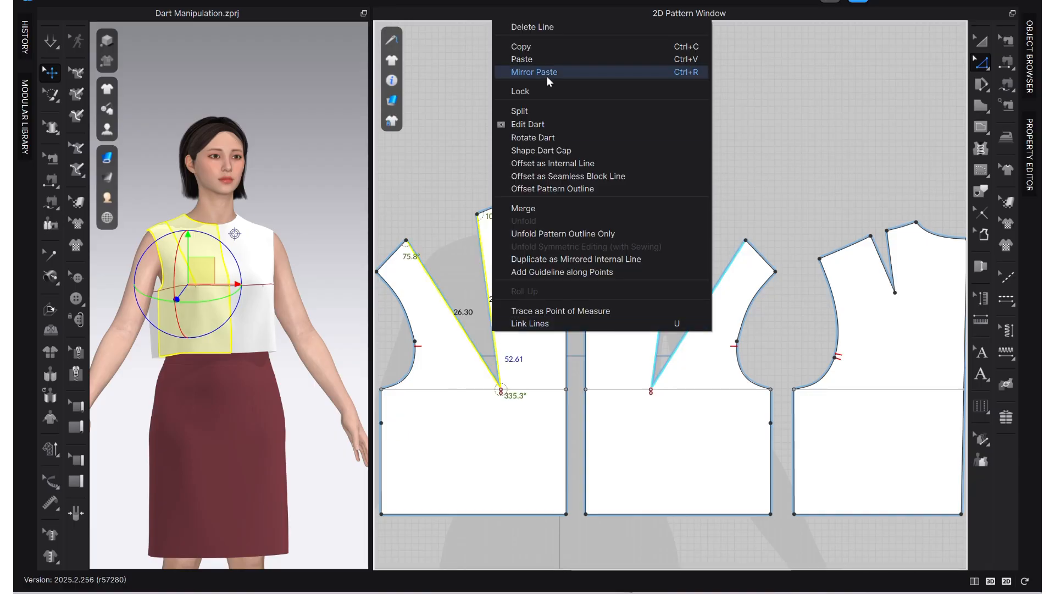
left_click(559, 137)
left_click(382, 424)
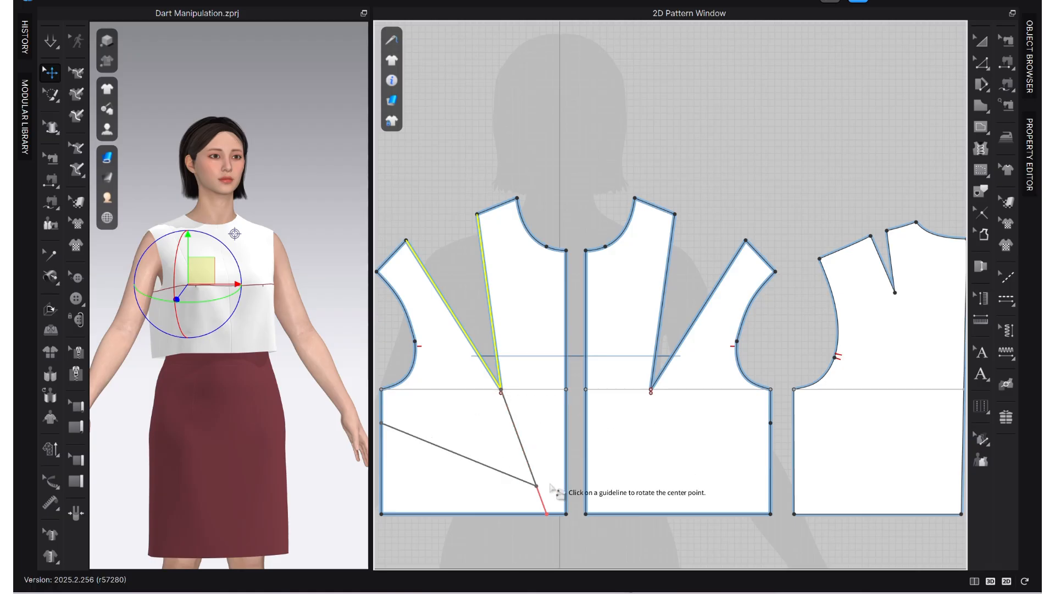
scroll(473, 401, "up", 5)
left_click(566, 372)
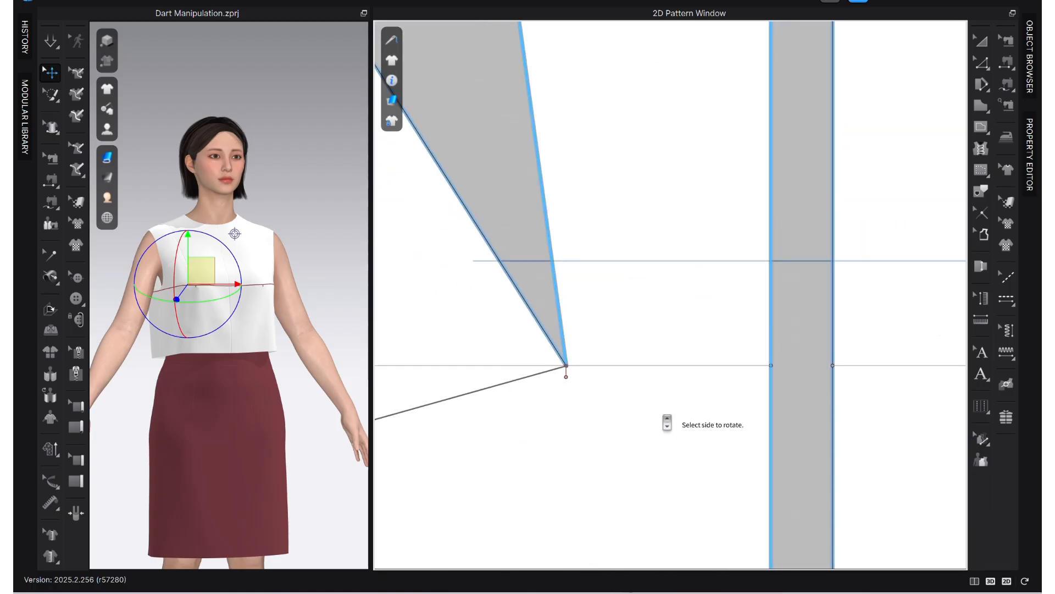
scroll(667, 422, "down", 5)
left_click(588, 372)
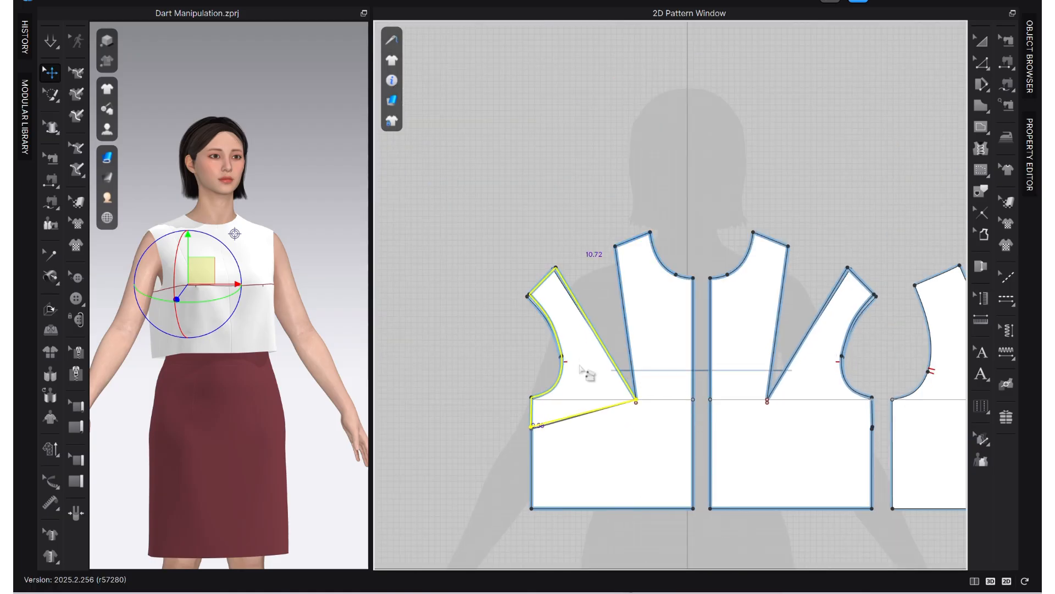
left_click(617, 339)
left_click(591, 401)
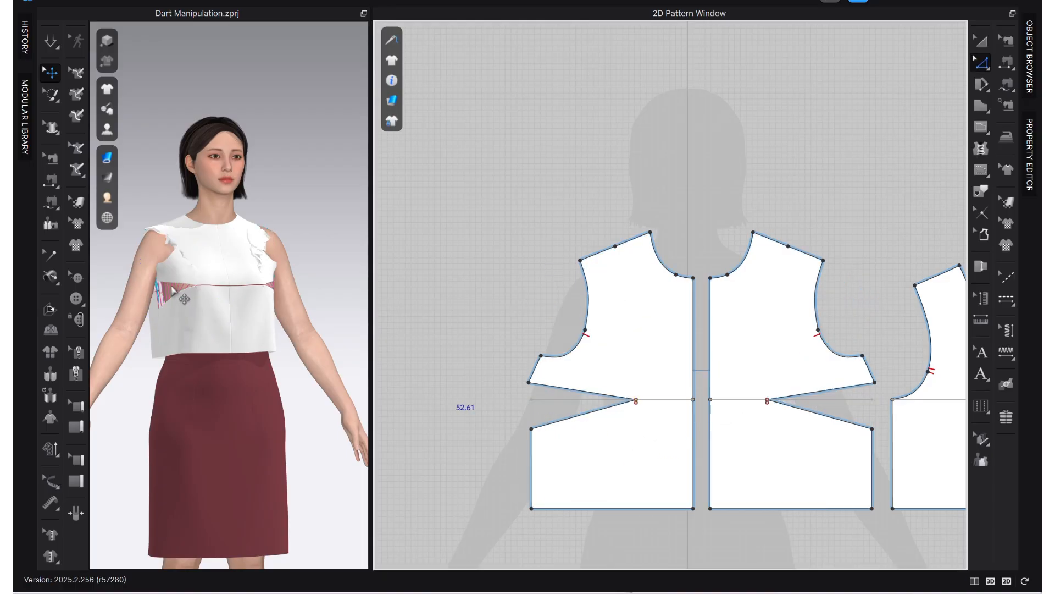
Step: Simulate the garment to close the side seam darts, pulling the front bodice fabric into place on the avatar
key("space")
left_click_drag(185, 326, 188, 365)
mouse_move(167, 245)
left_mouse_down()
mouse_move(157, 254)
mouse_move(147, 246)
left_mouse_up()
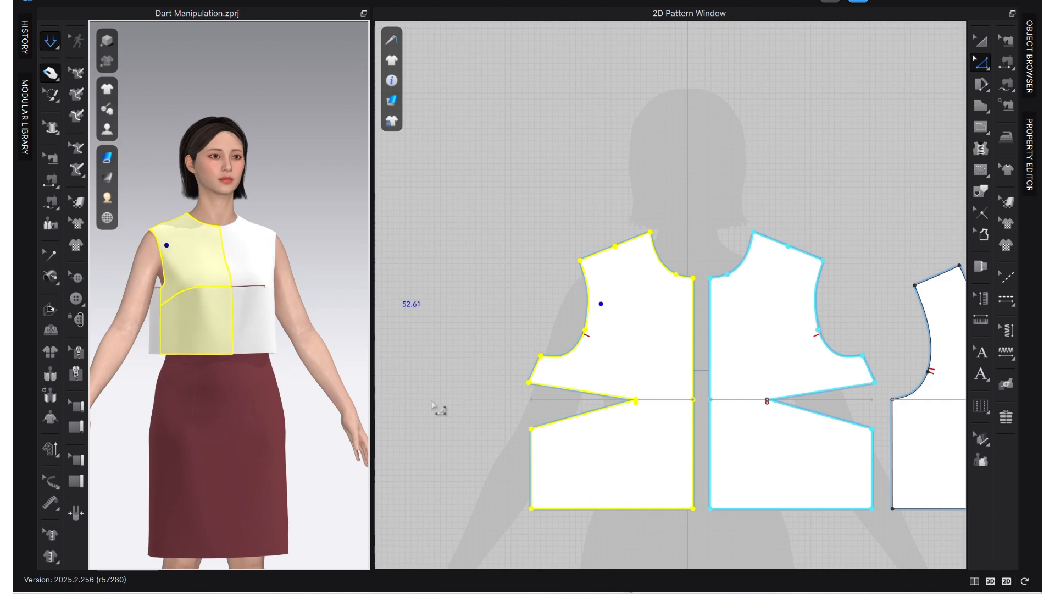
left_click(534, 416)
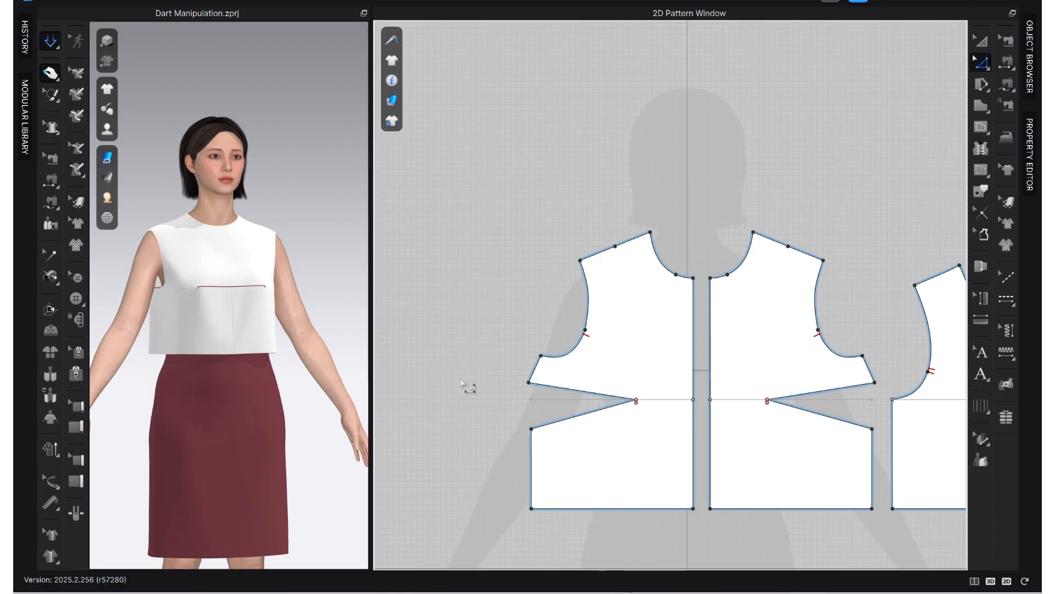
key("space")
Step: Draw a vertical internal line from the front bust point straight down to the hem
scroll(672, 410, "up", 3)
scroll(650, 417, "down", 1)
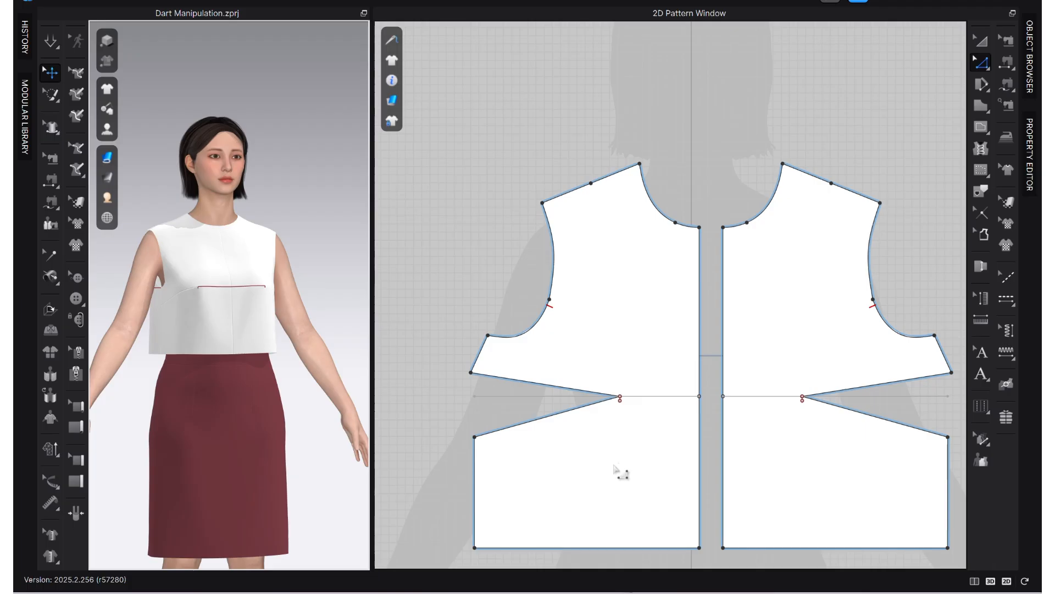
key("g")
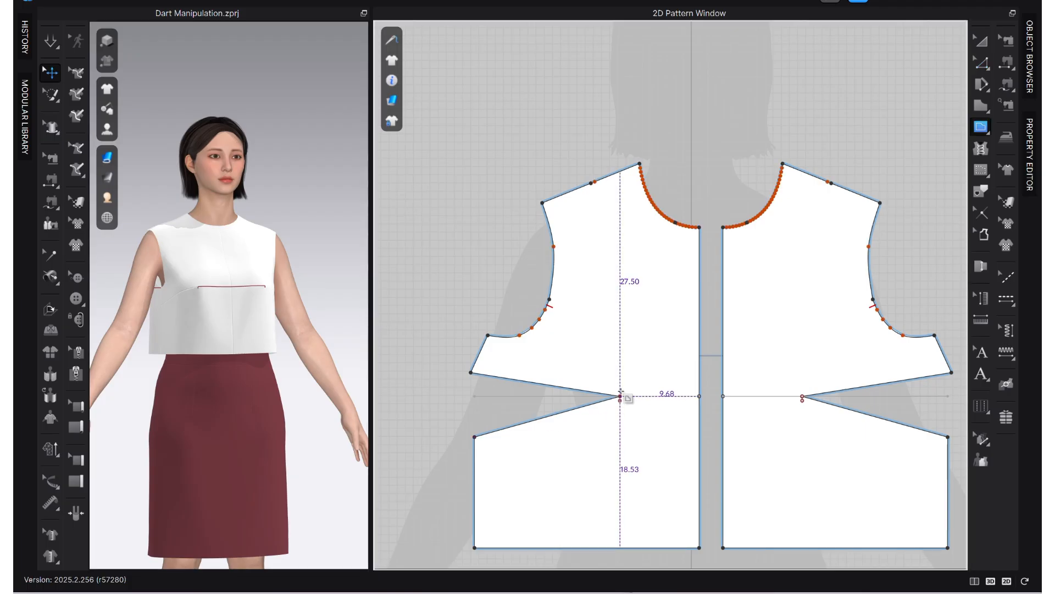
left_click(621, 396)
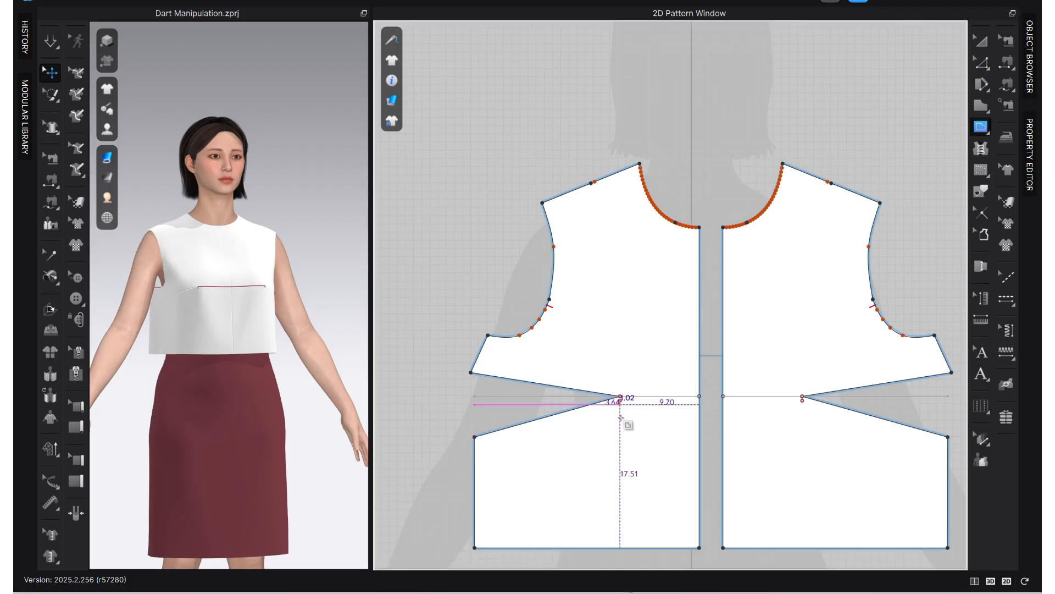
left_click(621, 548)
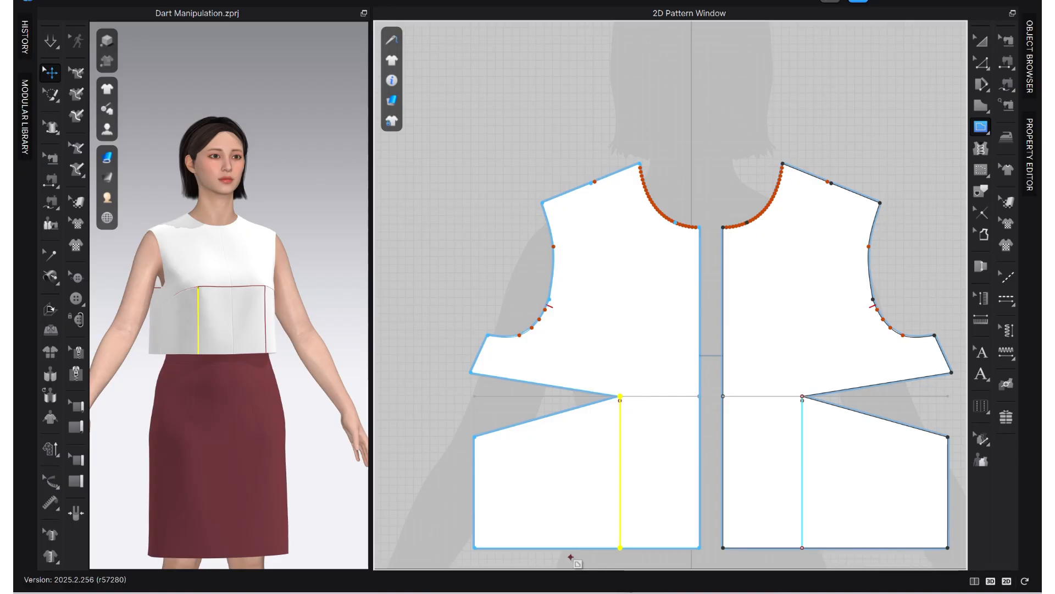
Step: Add a point on the front hem where the vertical internal line meets it
key("z")
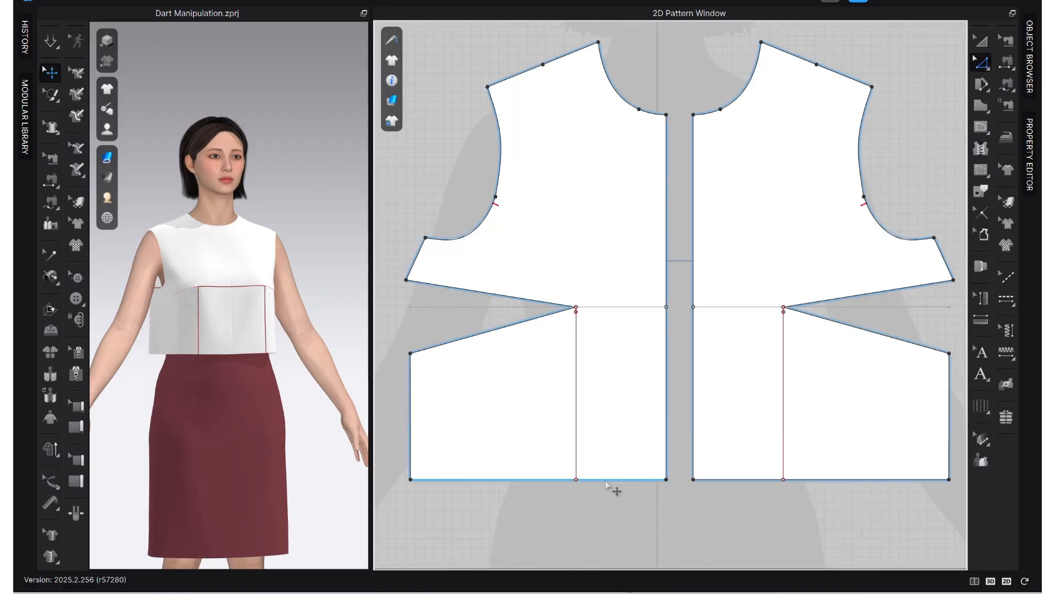
left_click(606, 480)
right_click(606, 480)
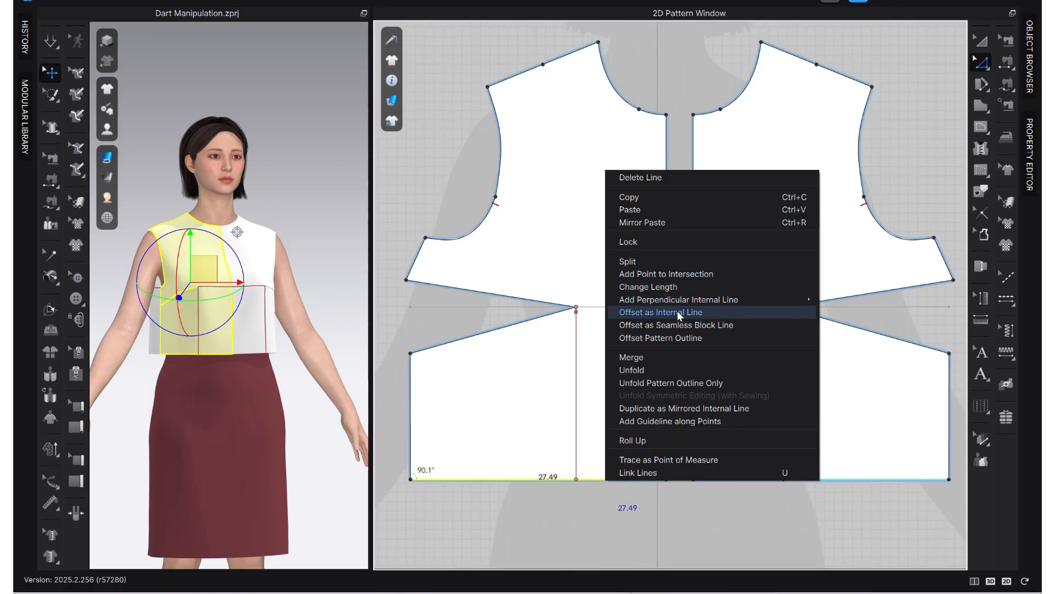
left_click(674, 275)
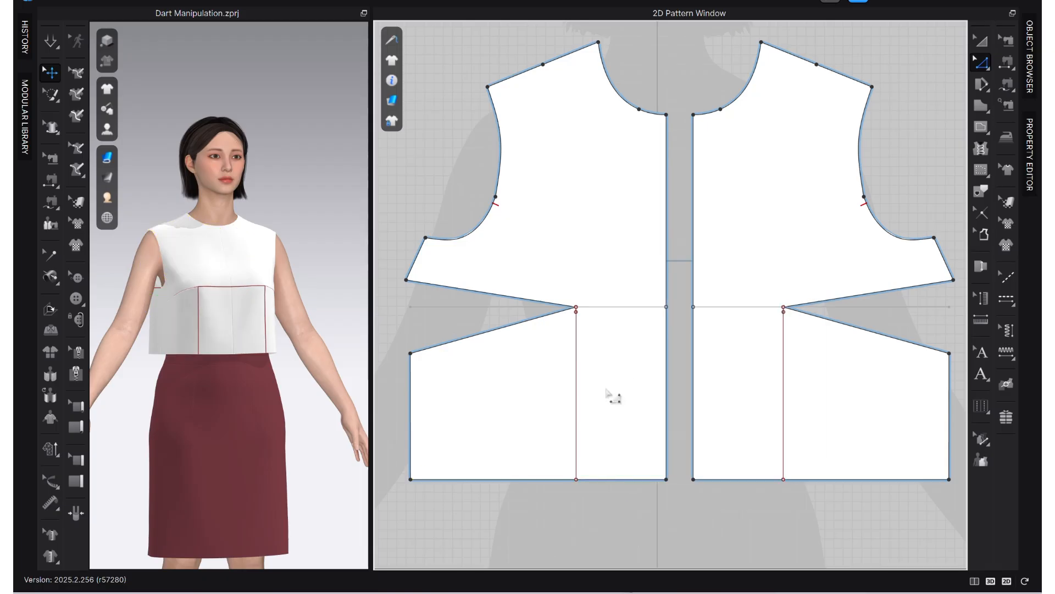
Step: Delete the vertical internal line and the small leftover internal marks at the front bust points
left_click(577, 401)
key("Delete")
scroll(575, 321, "up", 5)
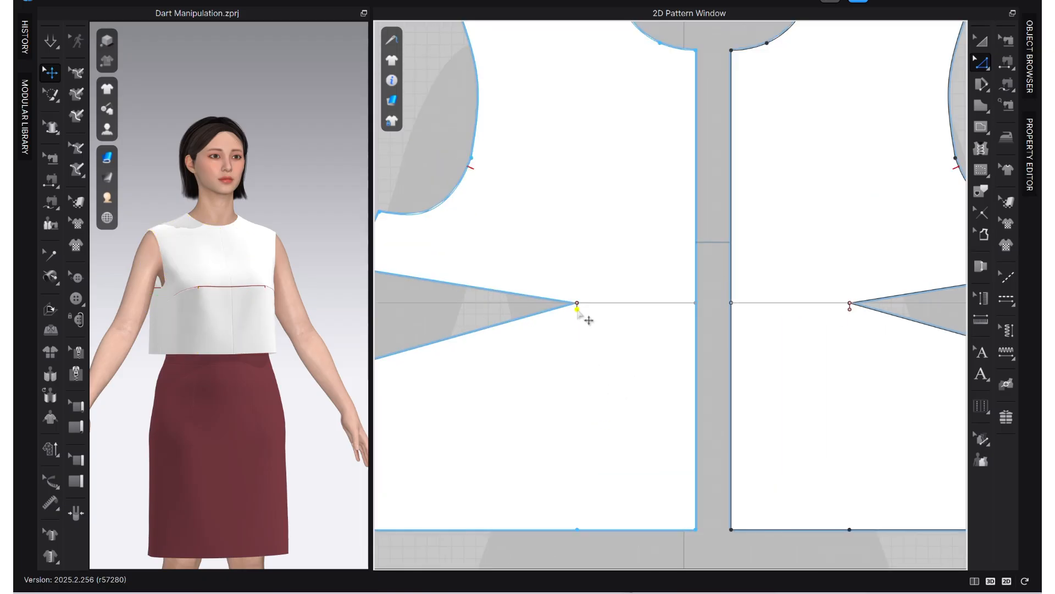
scroll(589, 365, "down", 2)
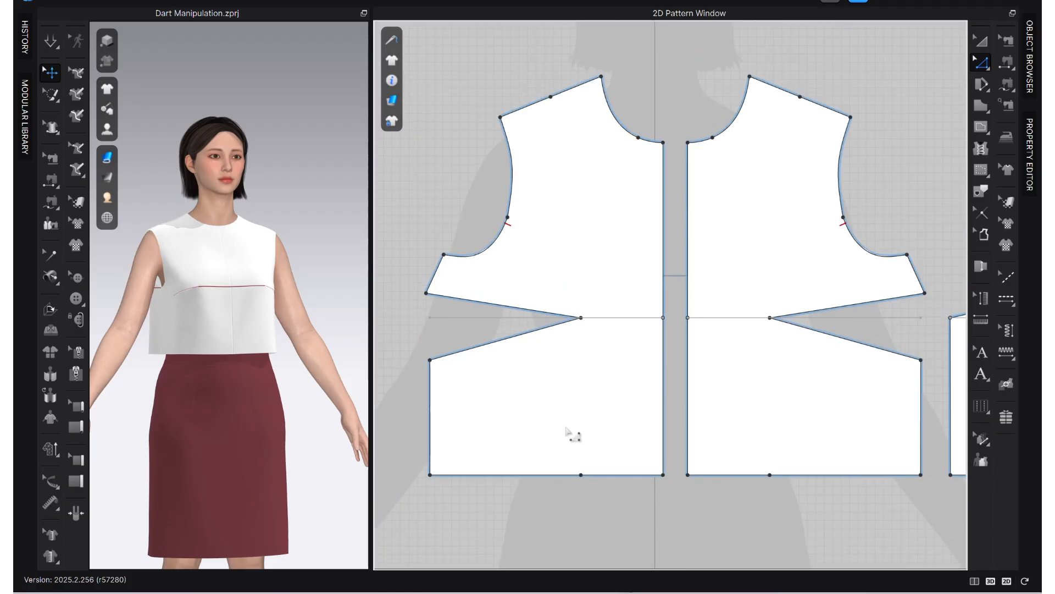
Step: Rotate the side seam dart to the new hem point, pivoting at the bust point and setting the dart's length up to it
scroll(567, 430, "up", 2)
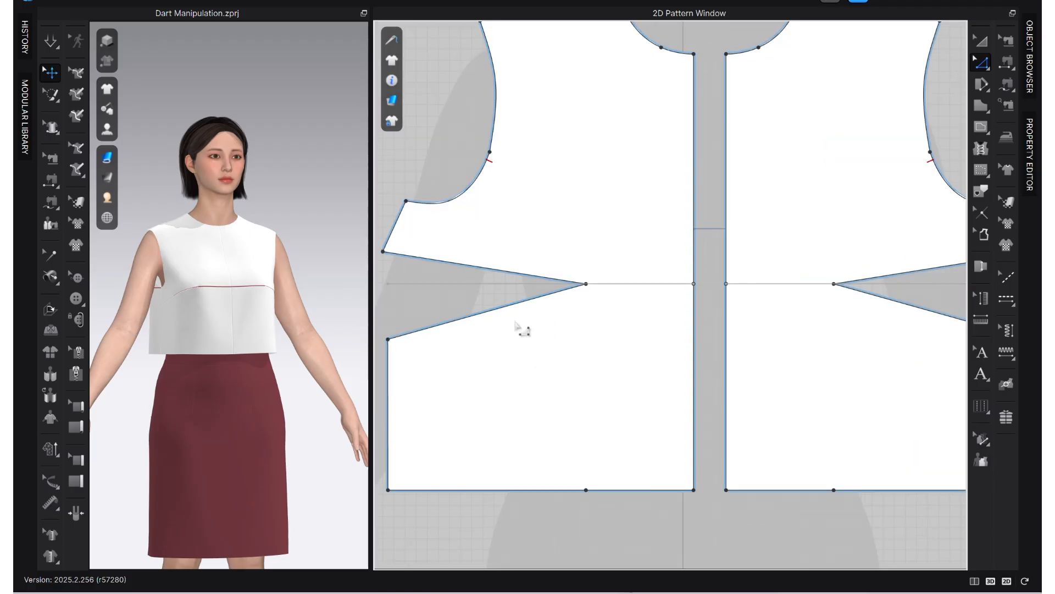
left_click(522, 309)
right_click(518, 320)
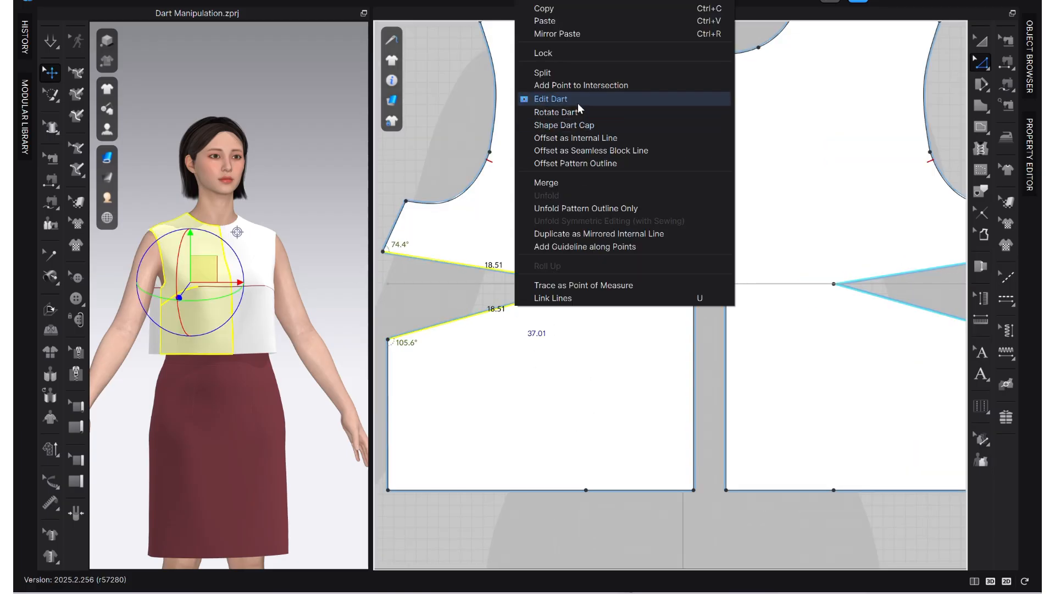
left_click(577, 112)
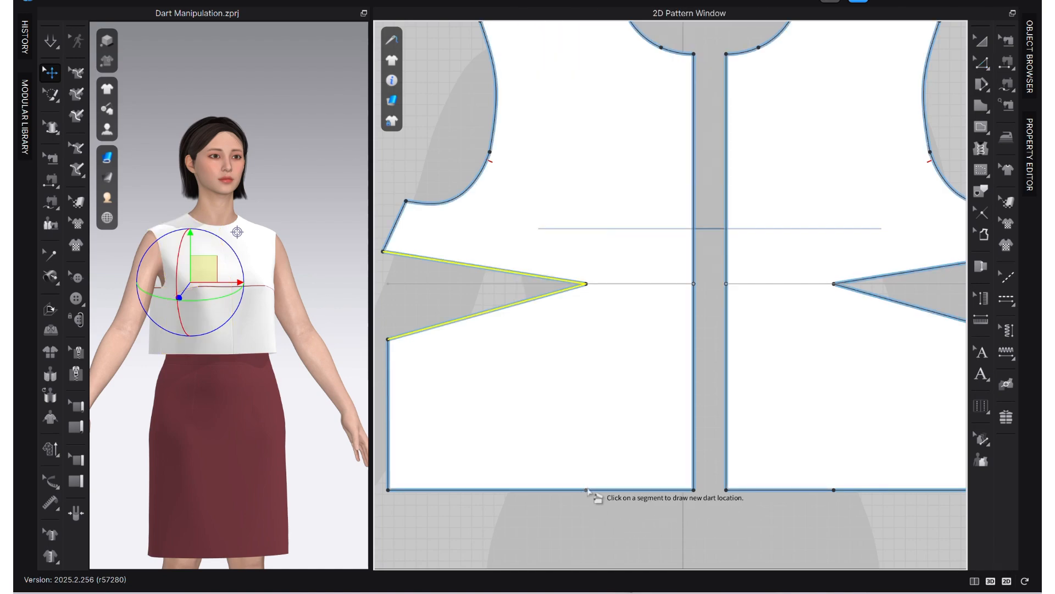
left_click(586, 489)
left_click(587, 287)
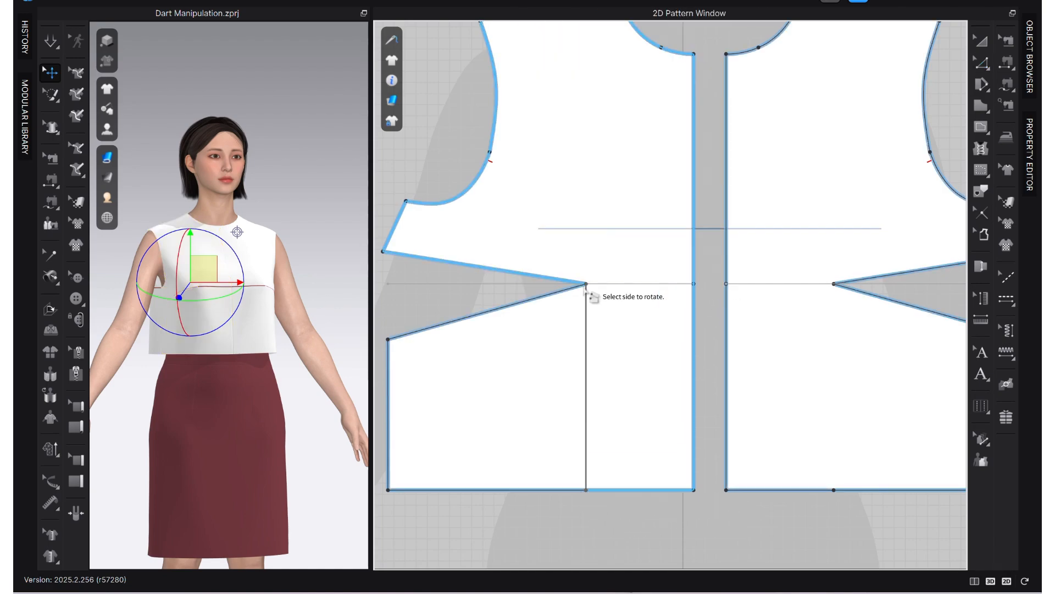
left_click(519, 406)
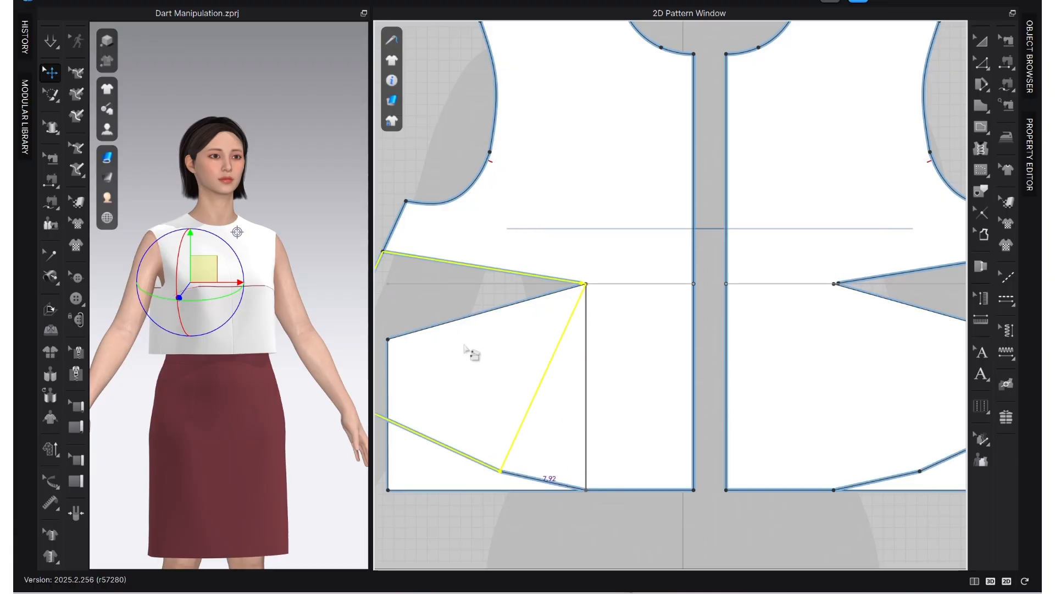
left_click(597, 287)
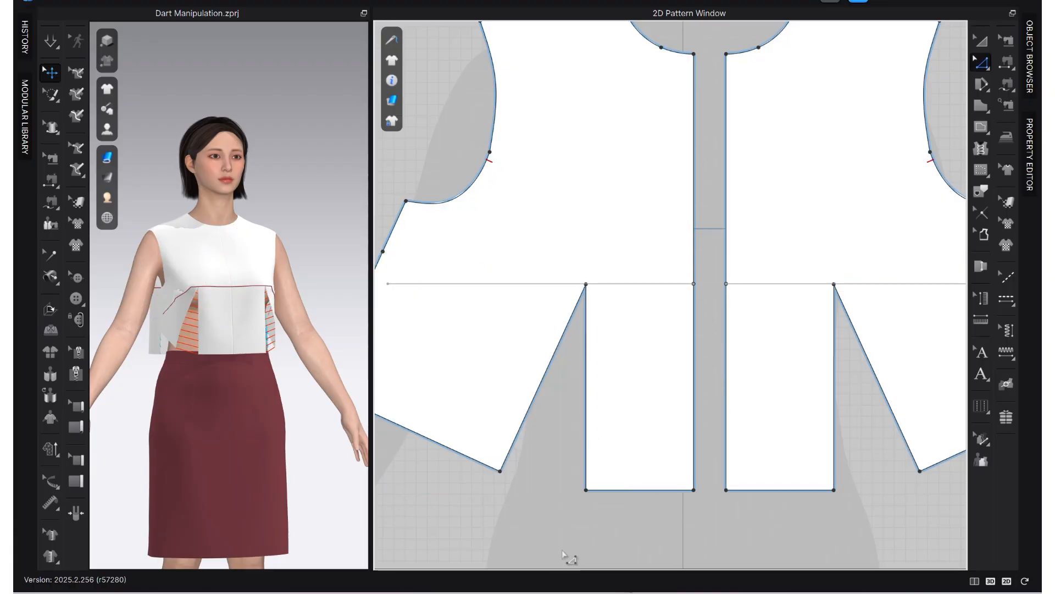
Step: Simulate the garment to close the hem darts and view the front and back bodice patterns together
scroll(541, 519, "down", 2)
key("space")
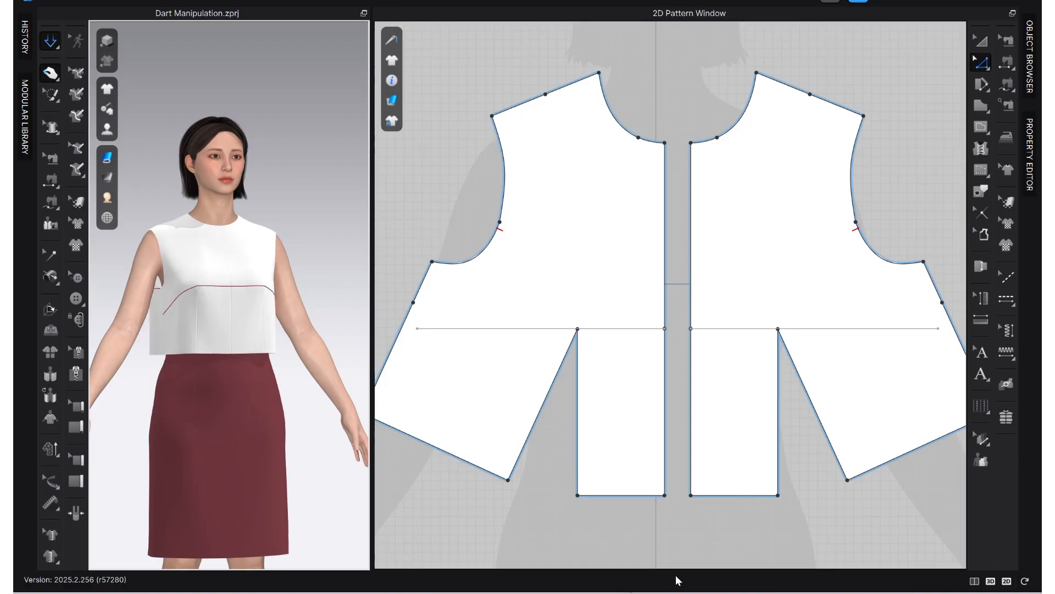
scroll(678, 486, "down", 4)
scroll(610, 462, "up", 1)
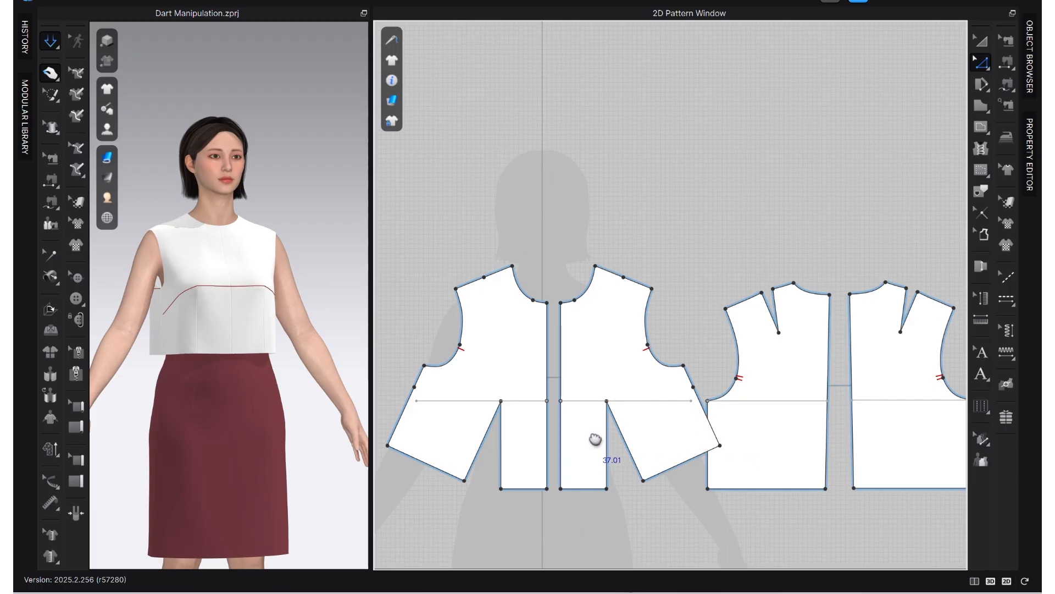
Step: Try to rotate the front hem dart to the centre front at bust level, pivoting at the bust point and turning the centre section
right_click_drag(595, 438, 509, 447)
scroll(841, 431, "down", 2)
scroll(691, 435, "up", 1)
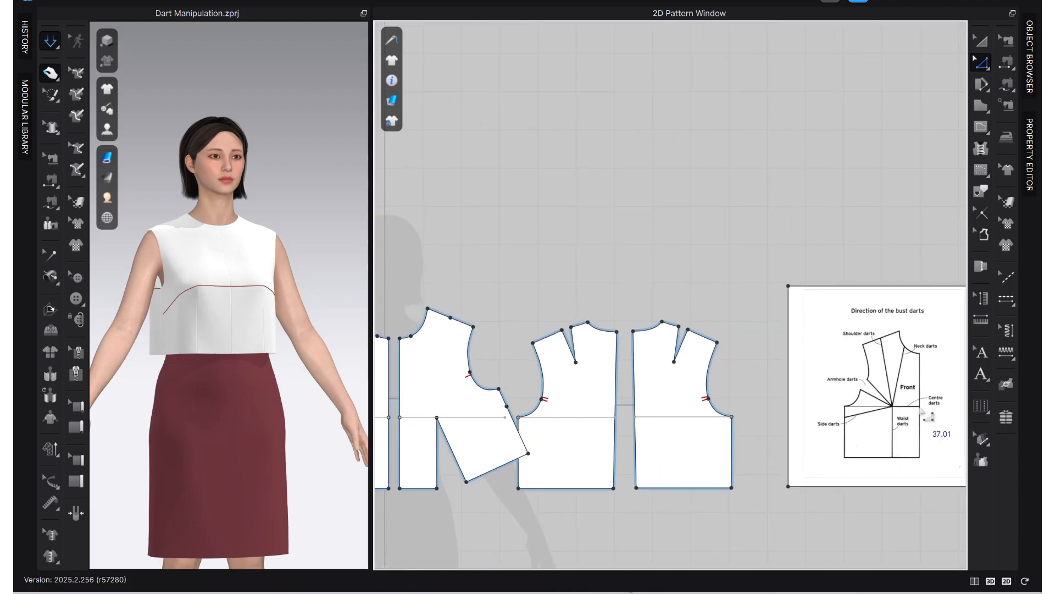
scroll(547, 465, "down", 1)
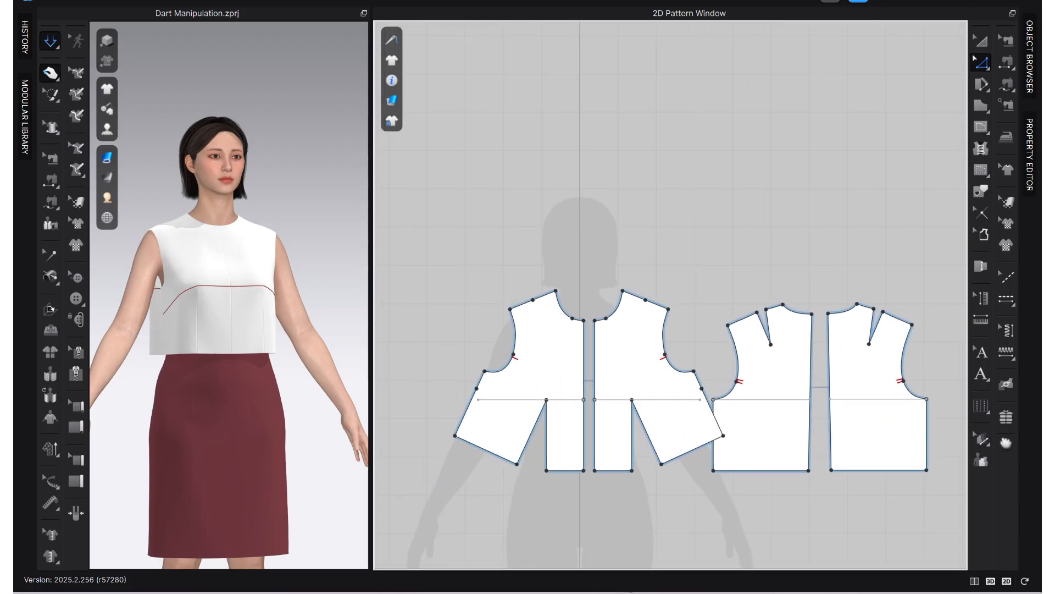
scroll(544, 461, "up", 5)
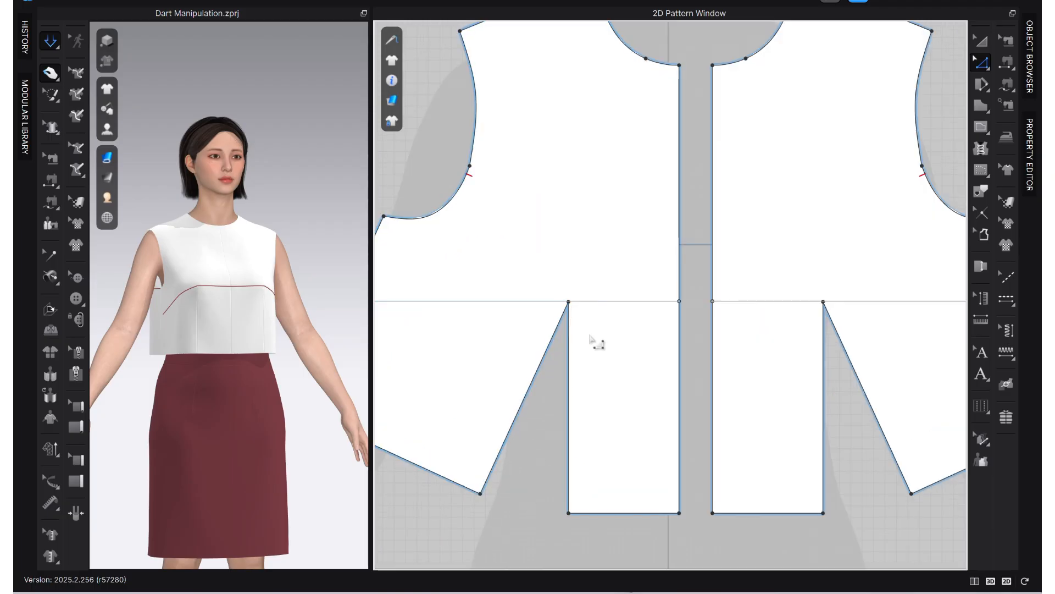
right_click(572, 342)
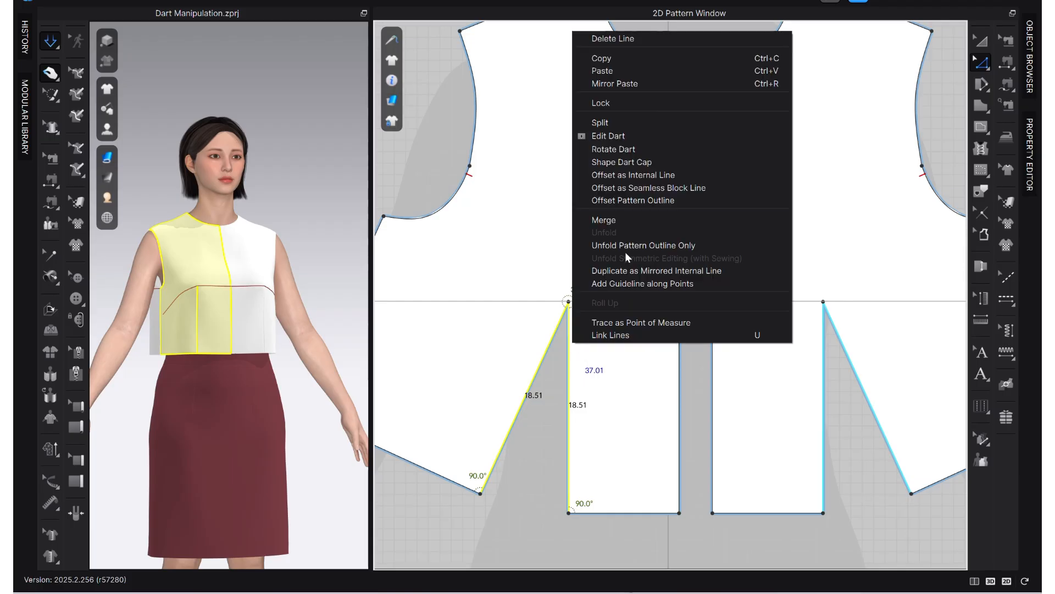
left_click(634, 152)
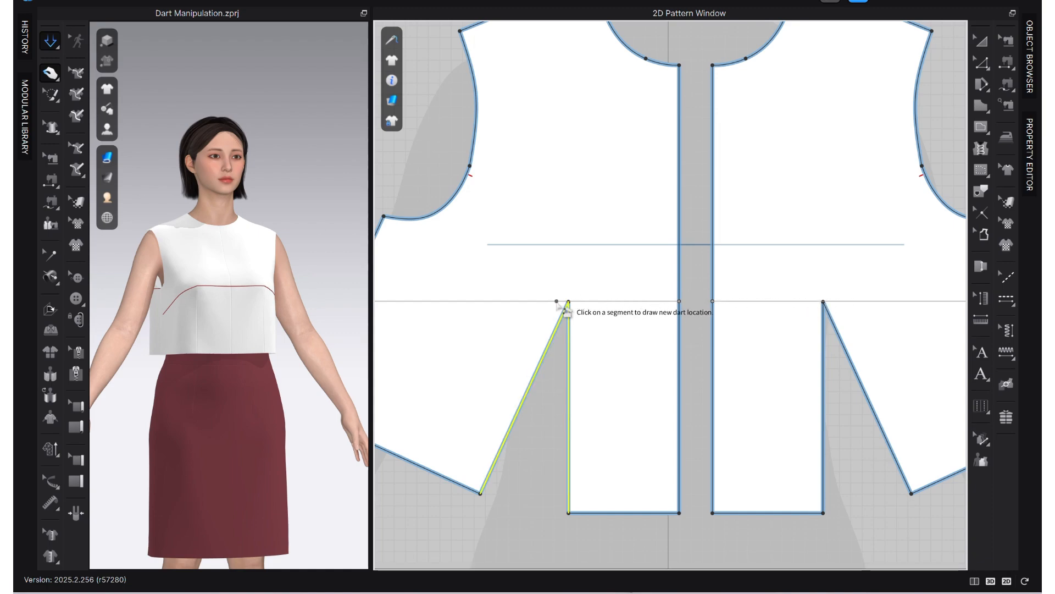
left_click(680, 302)
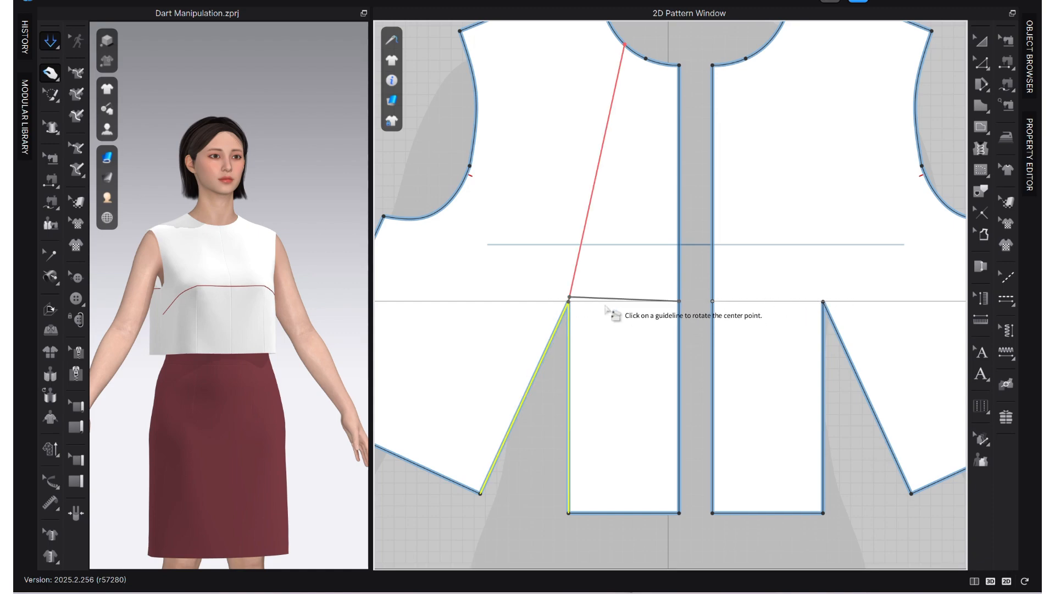
left_click(570, 302)
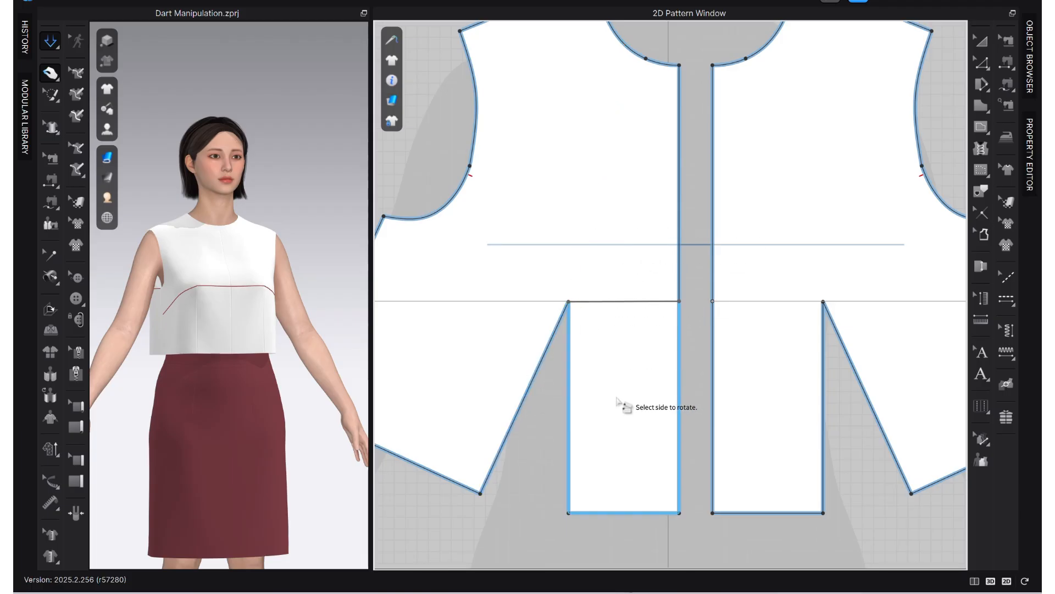
scroll(618, 403, "down", 3)
left_click(584, 408)
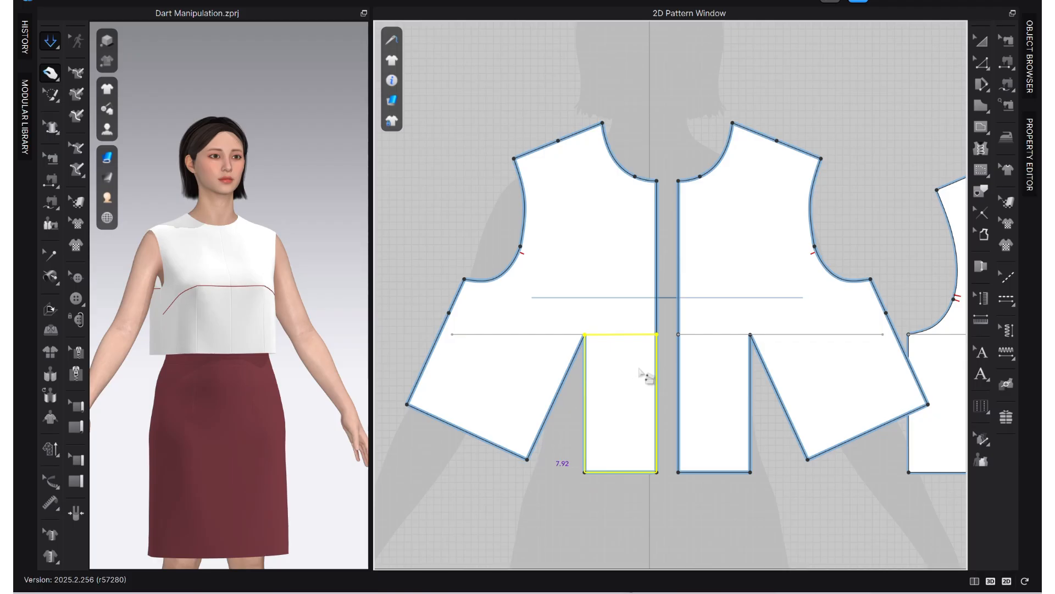
key("z")
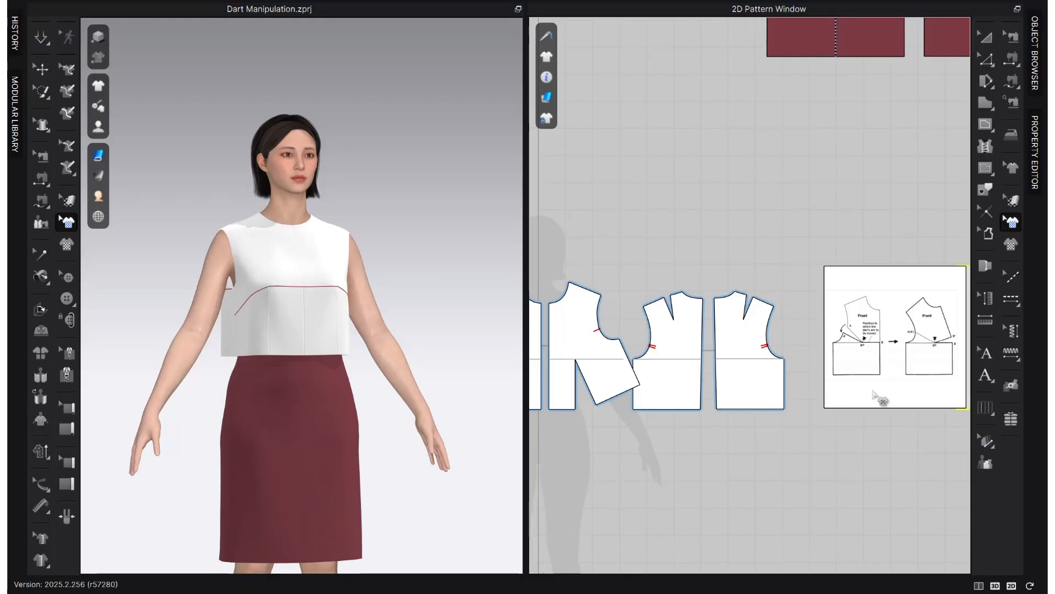
Step: Examine the centre front dart rotation diagram and compare it with the front bodice patterns
scroll(886, 370, "up", 3)
middle_click_drag(886, 370, 742, 344)
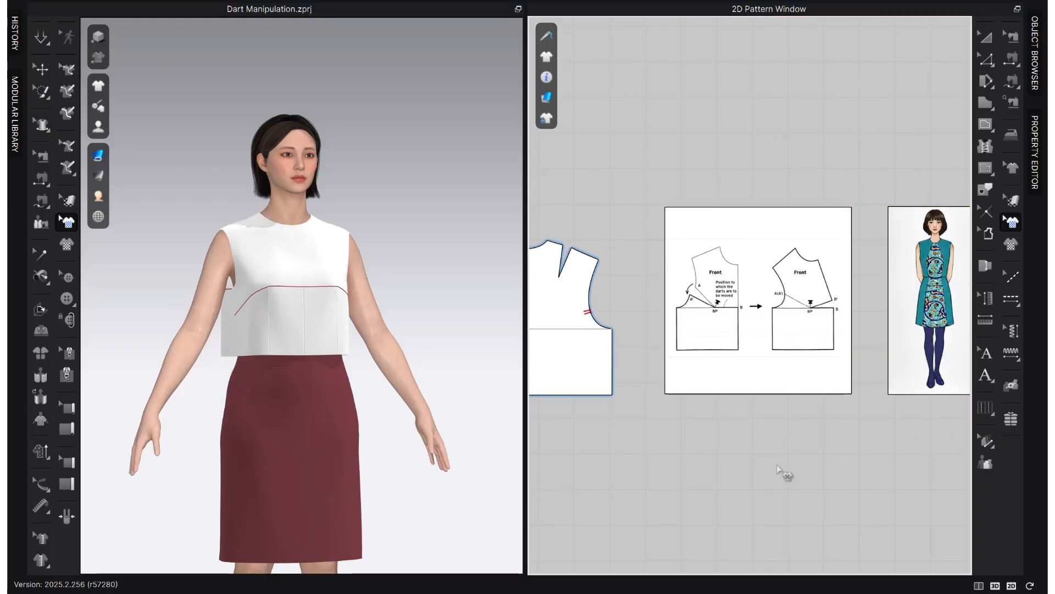
scroll(775, 364, "up", 5)
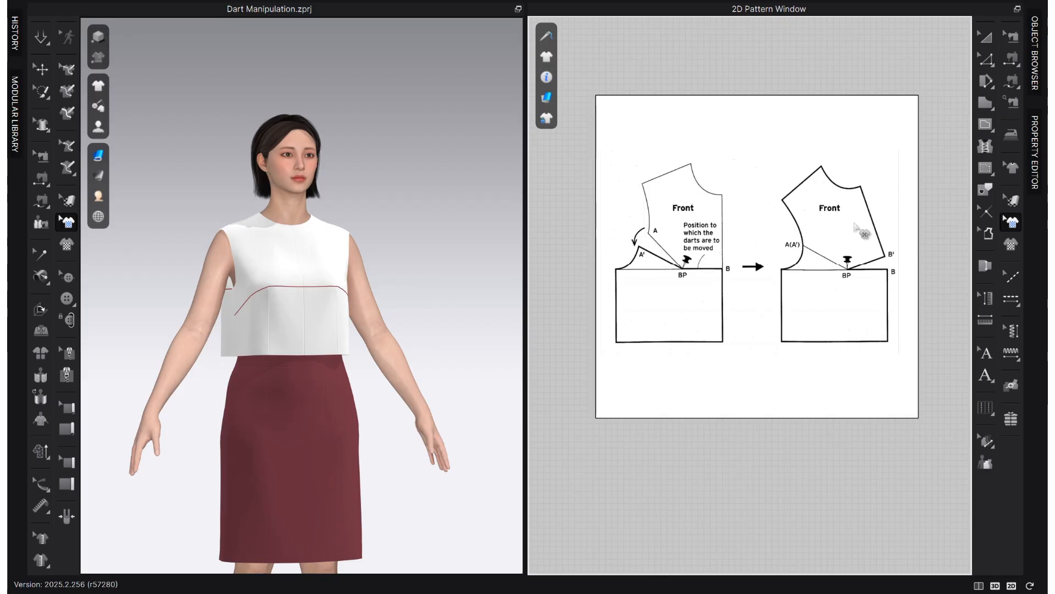
middle_click_drag(709, 322, 1041, 316)
scroll(814, 328, "down", 8)
middle_click_drag(738, 367, 896, 405)
scroll(694, 398, "up", 8)
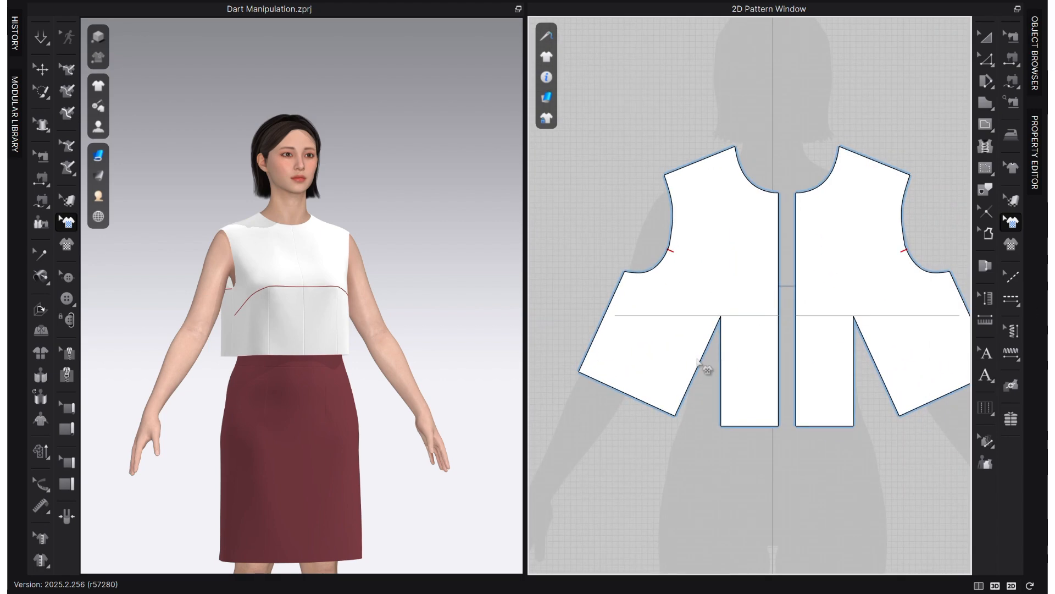
Step: Rotate the front hem dart to the centre front at bust level, turning the upper side section and setting the dart's length to the bust point
key("z")
left_click(723, 368)
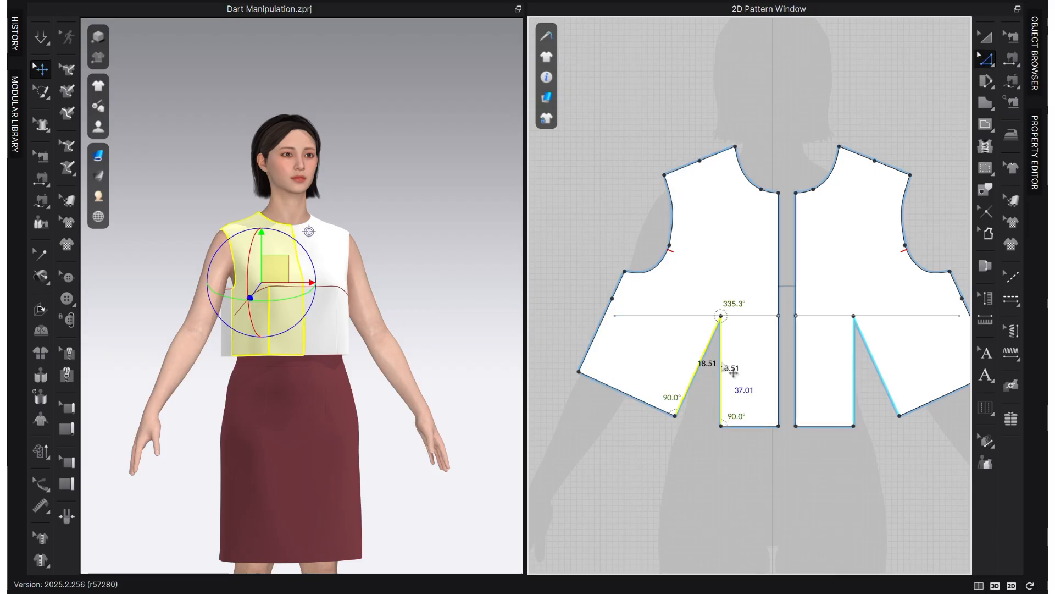
right_click(722, 364)
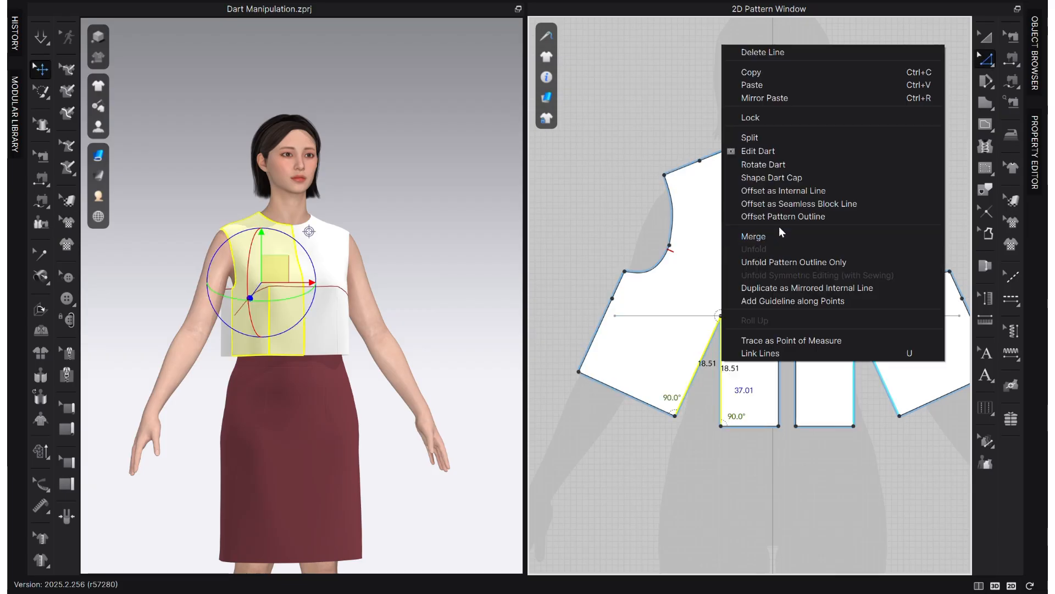
left_click(792, 164)
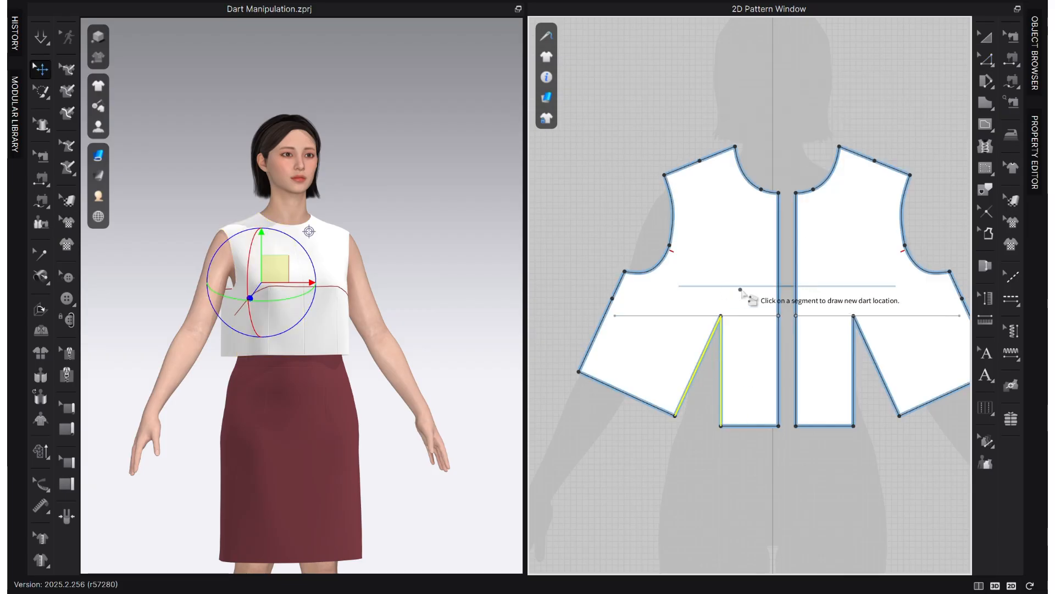
left_click(779, 315)
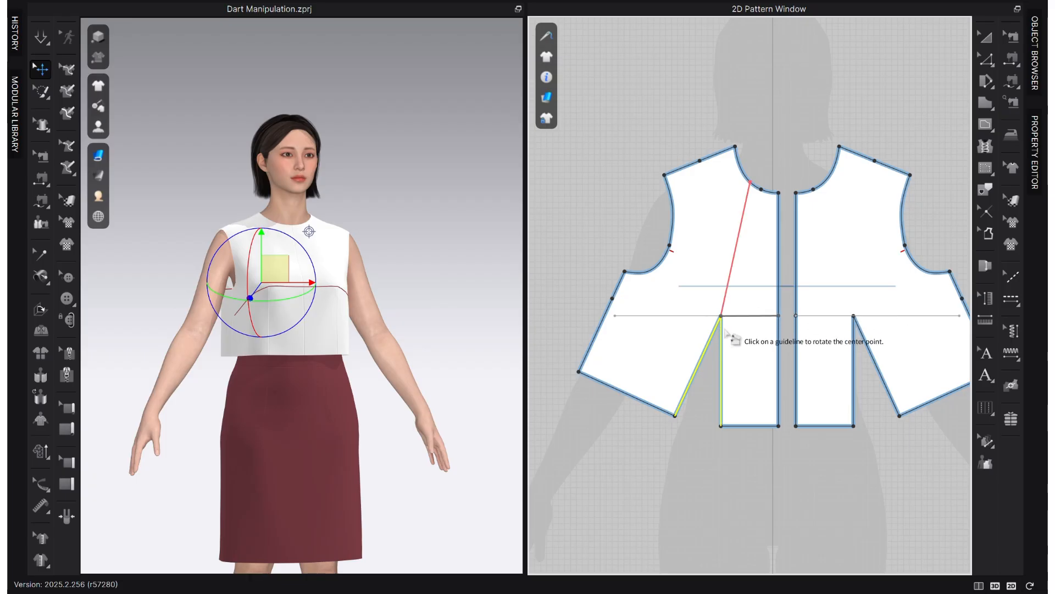
scroll(724, 319, "up", 2)
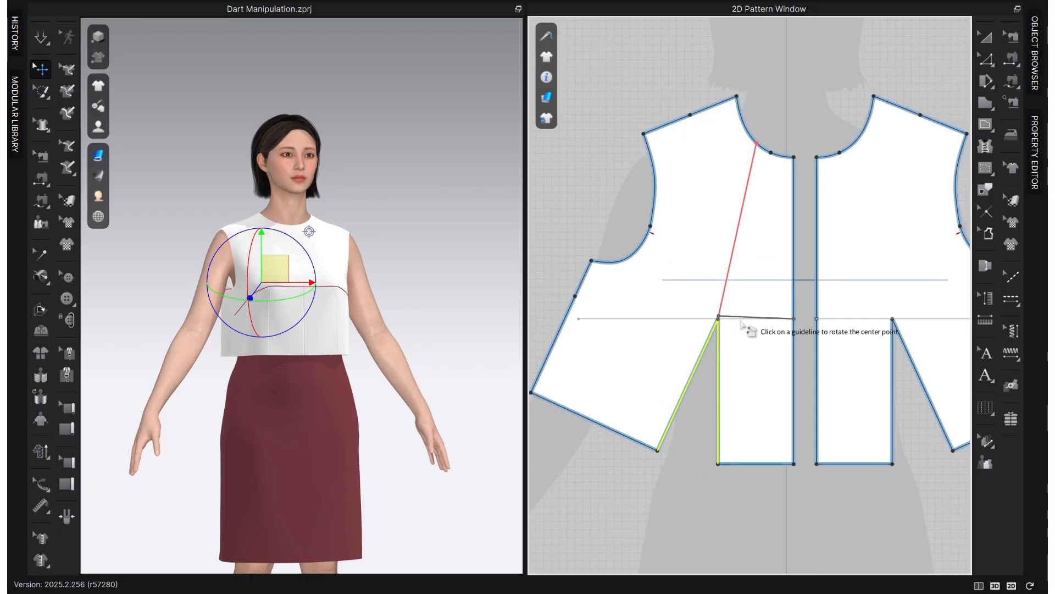
left_click(724, 323)
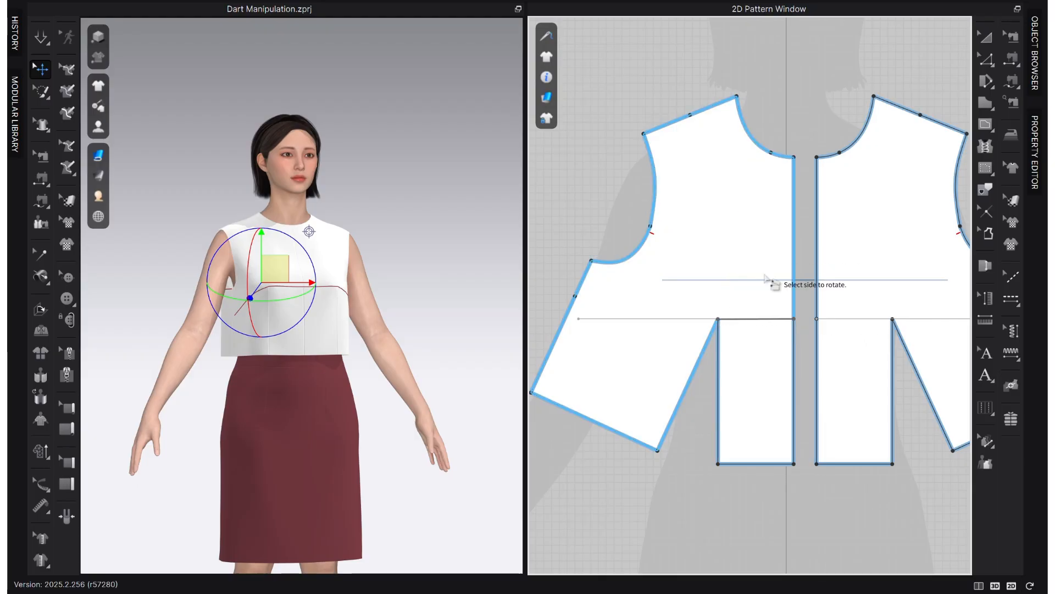
left_click(762, 273)
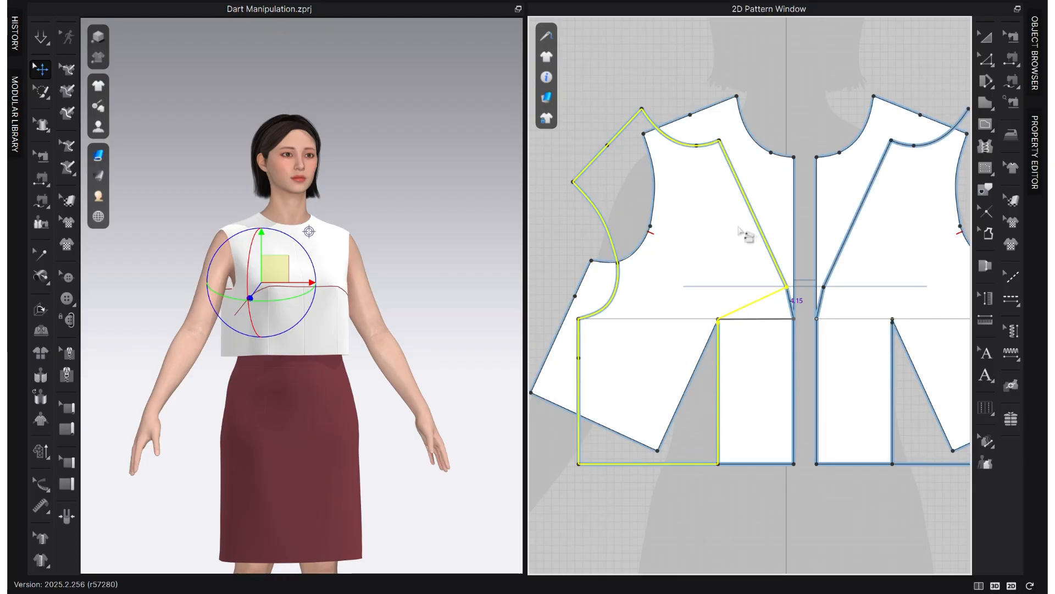
left_click(713, 187)
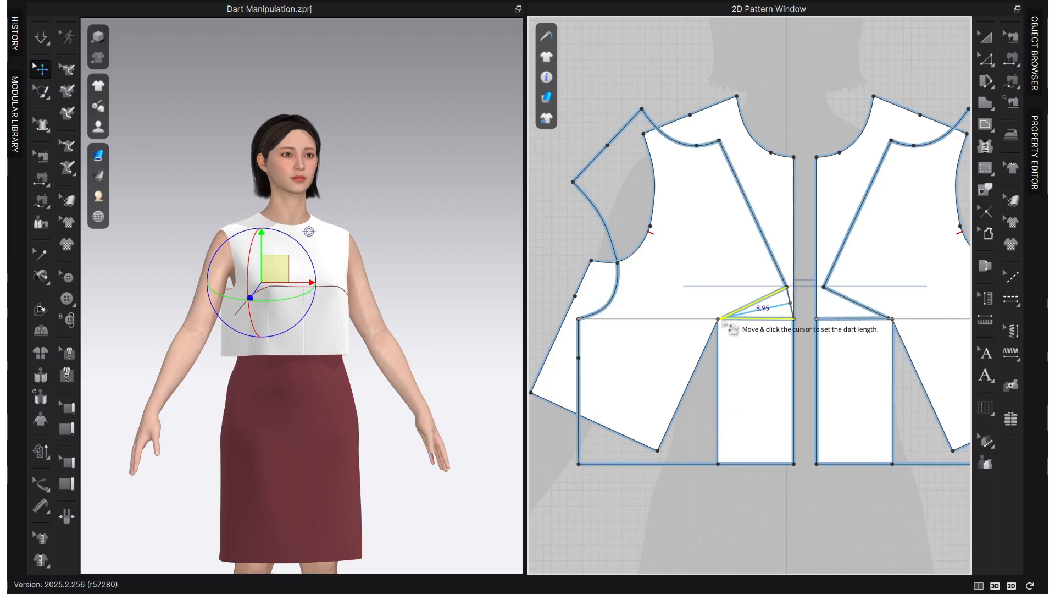
left_click(729, 399)
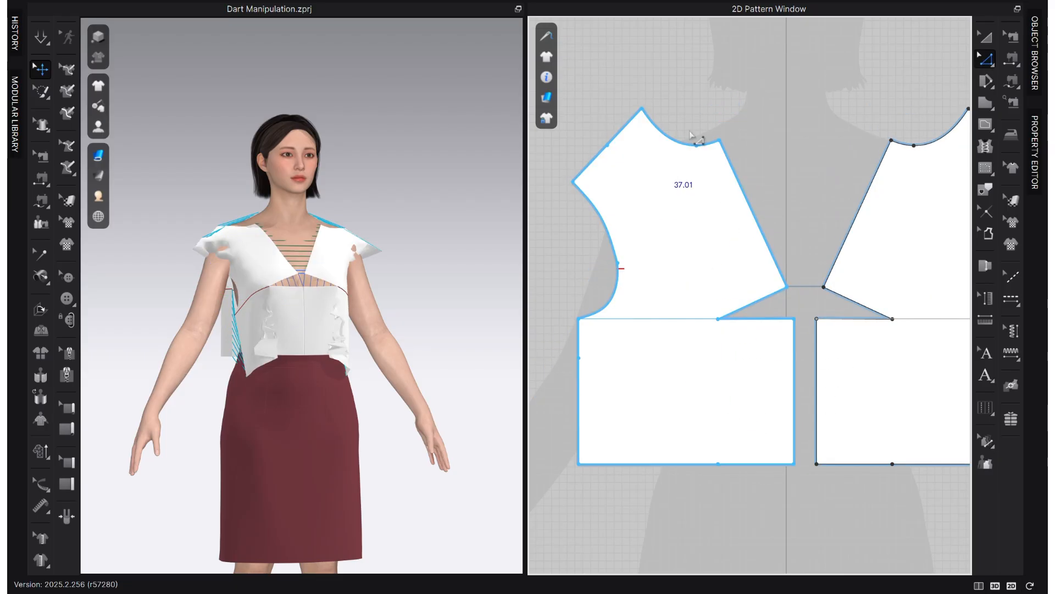
Step: Simulate the garment to close the centre front darts and check the front and back bodice patterns
key("space")
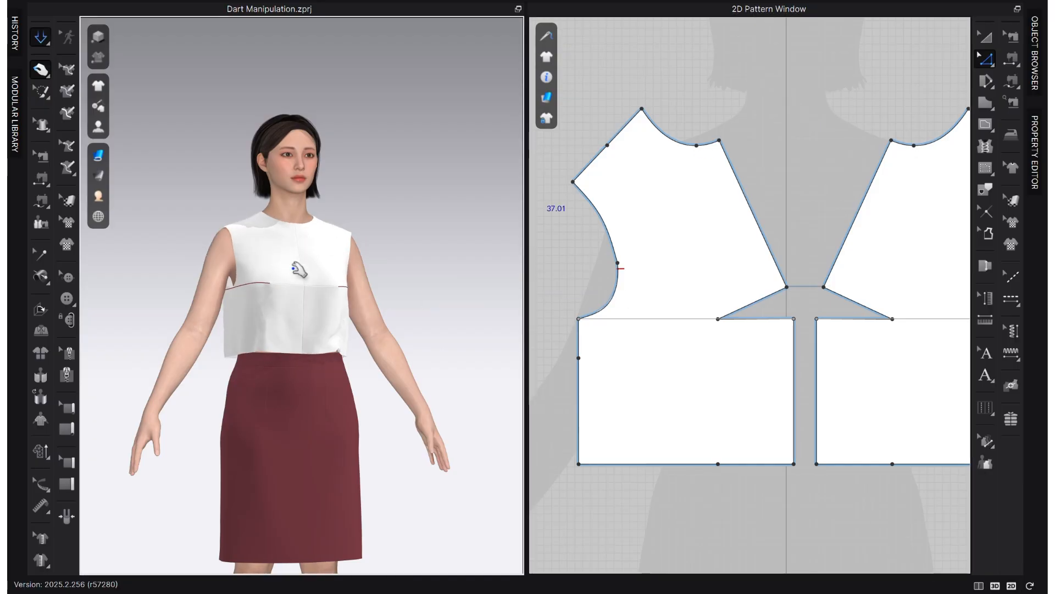
left_click(284, 325)
left_click(306, 341)
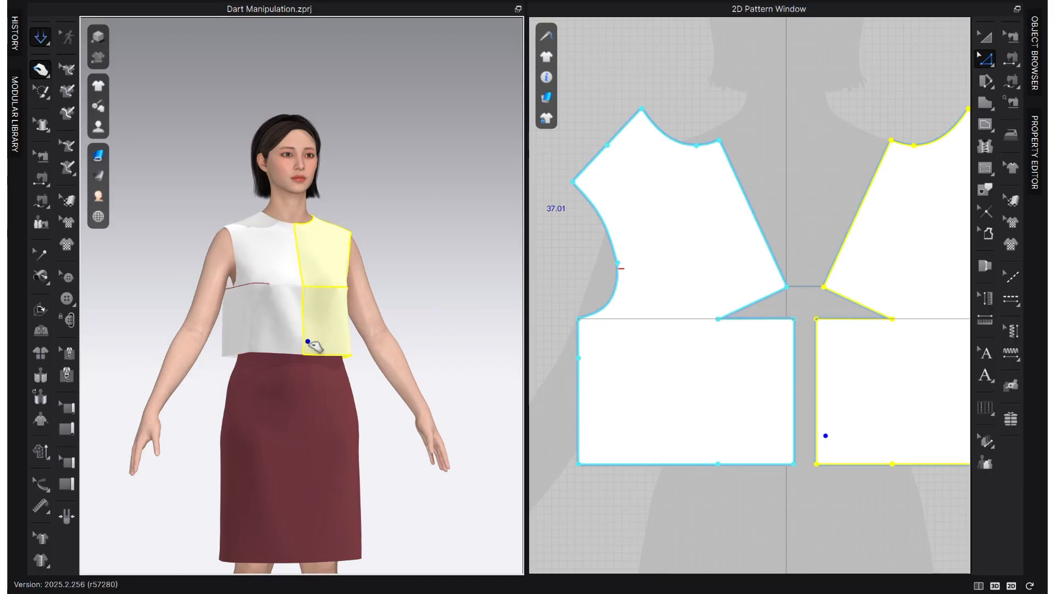
left_click(791, 299)
scroll(797, 239, "down", 4)
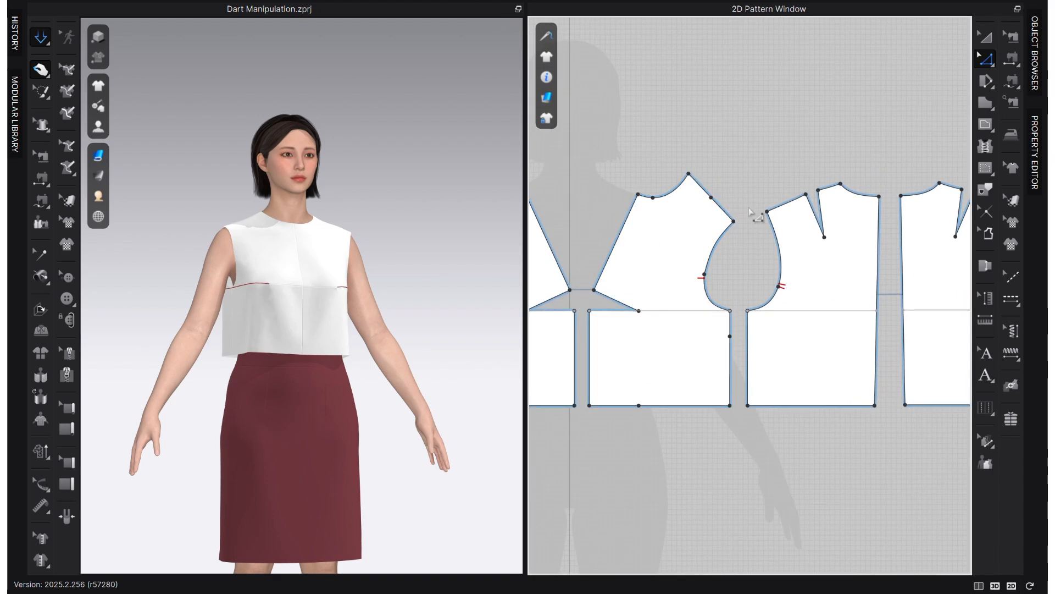
left_click(796, 255)
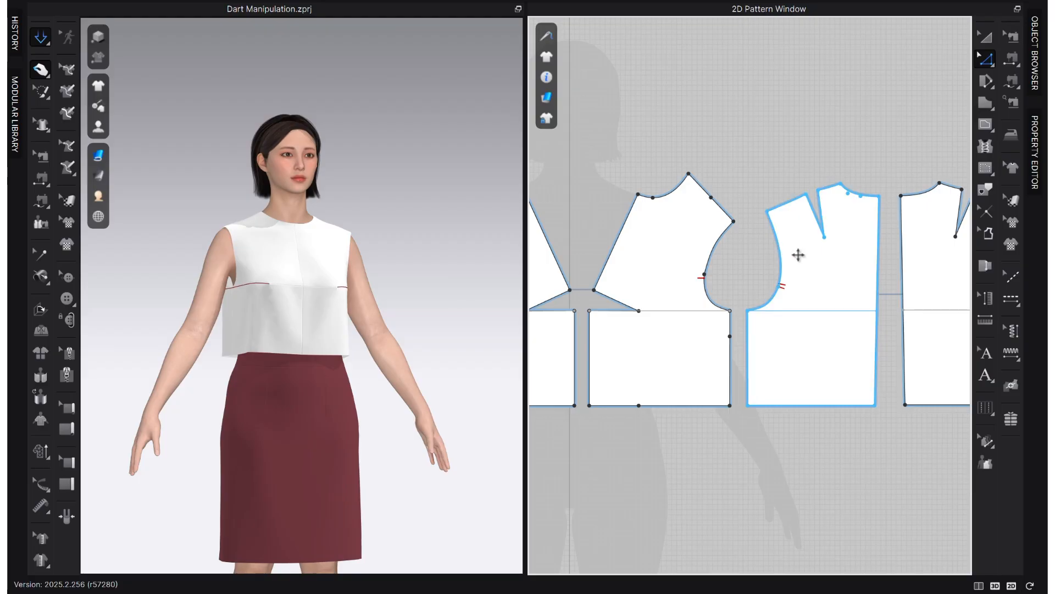
middle_click_drag(804, 260, 934, 251)
left_click(709, 253)
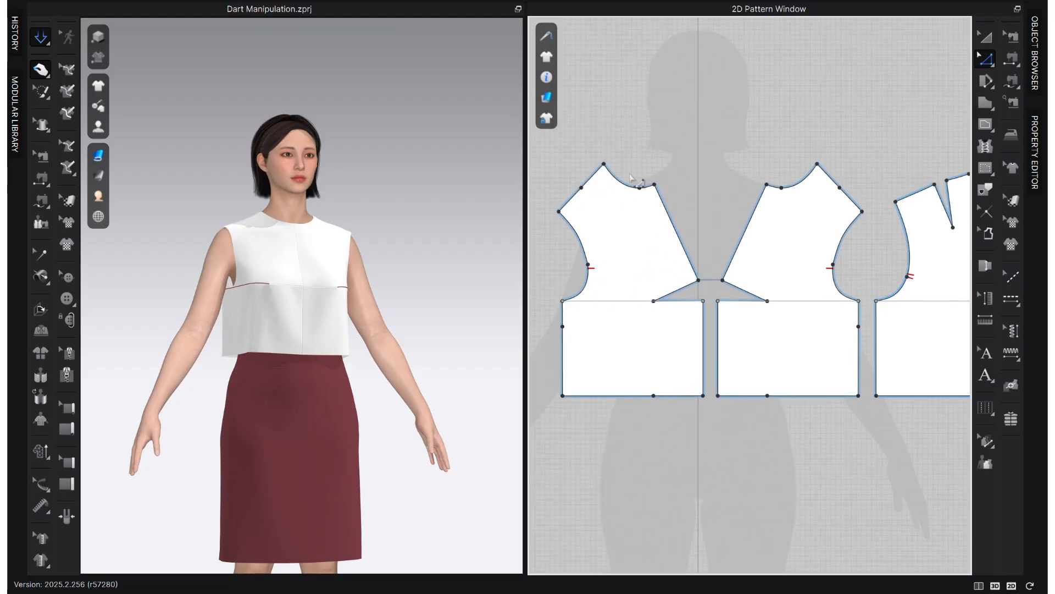
left_click(658, 231)
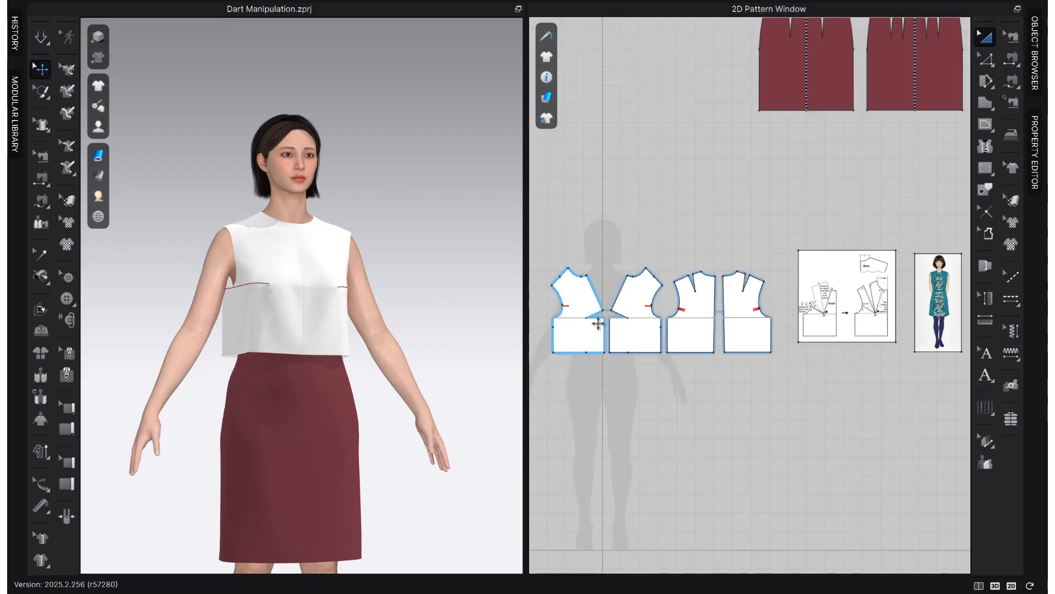
Step: Examine the reference diagram for dividing the bust dart between the armhole, neckline and shoulder alongside the bodice patterns
scroll(599, 323, "up", 2)
middle_click_drag(656, 326, 727, 323)
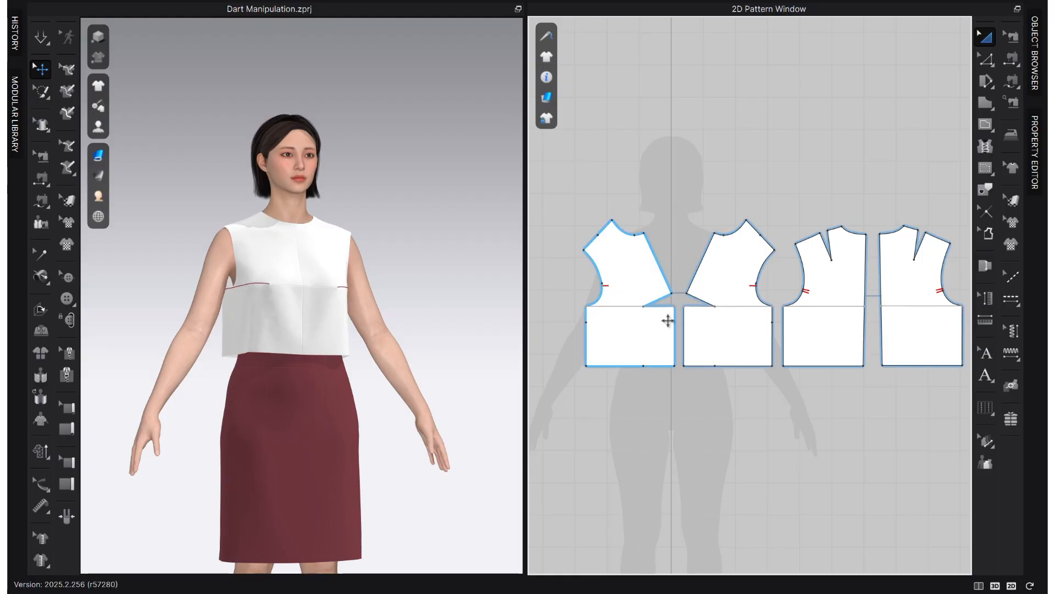
middle_click_drag(785, 344, 772, 343)
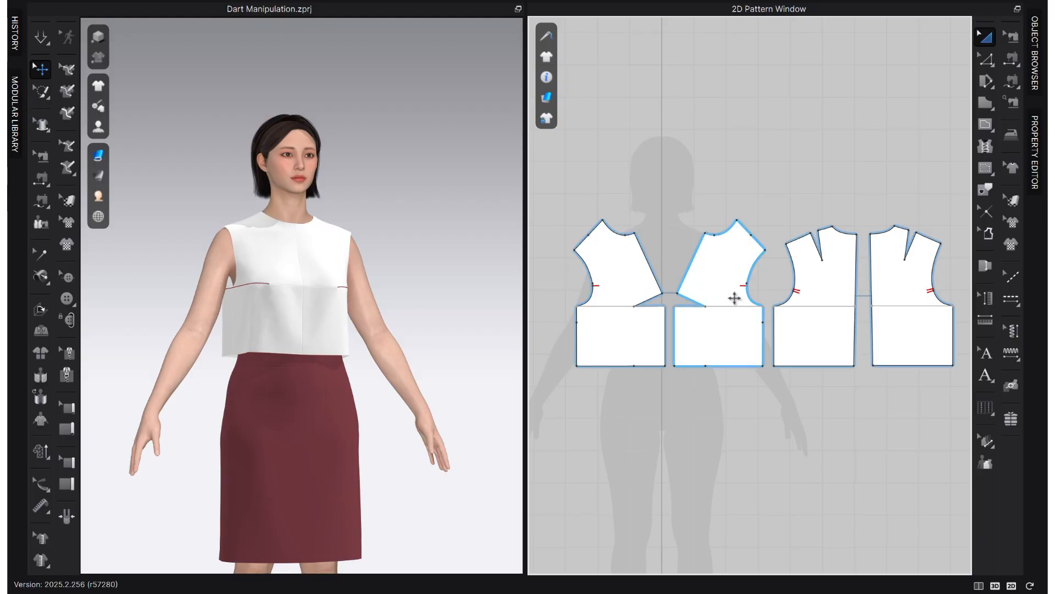
middle_click_drag(791, 321, 575, 339)
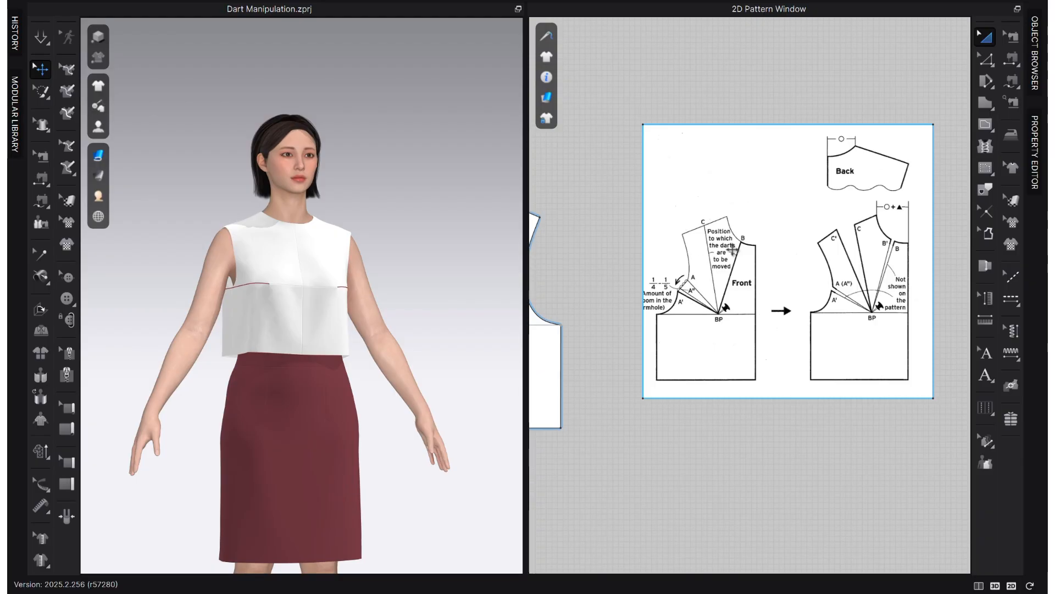
scroll(795, 297, "up", 3)
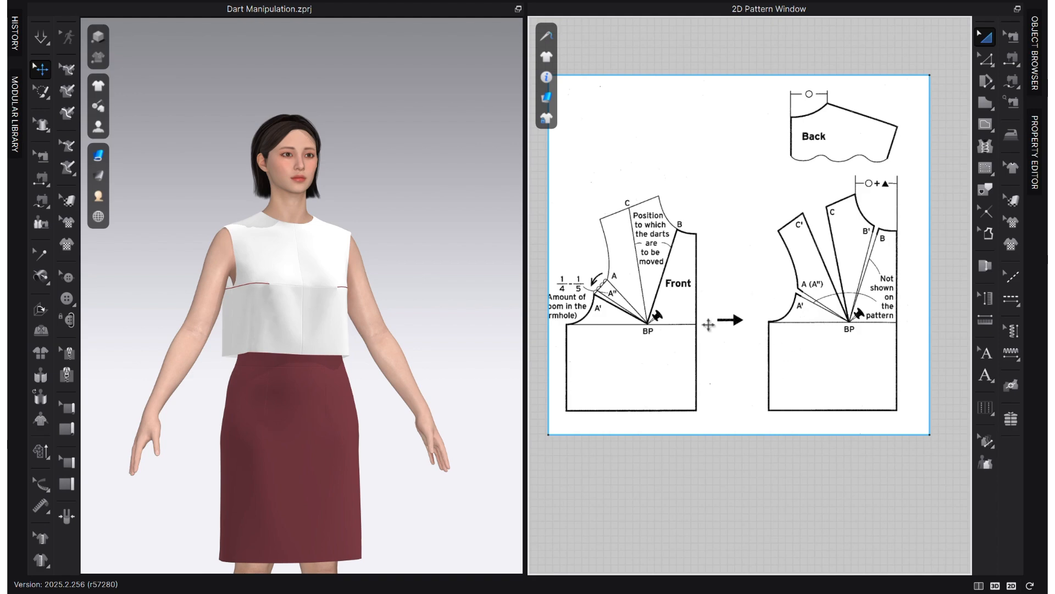
scroll(675, 322, "down", 4)
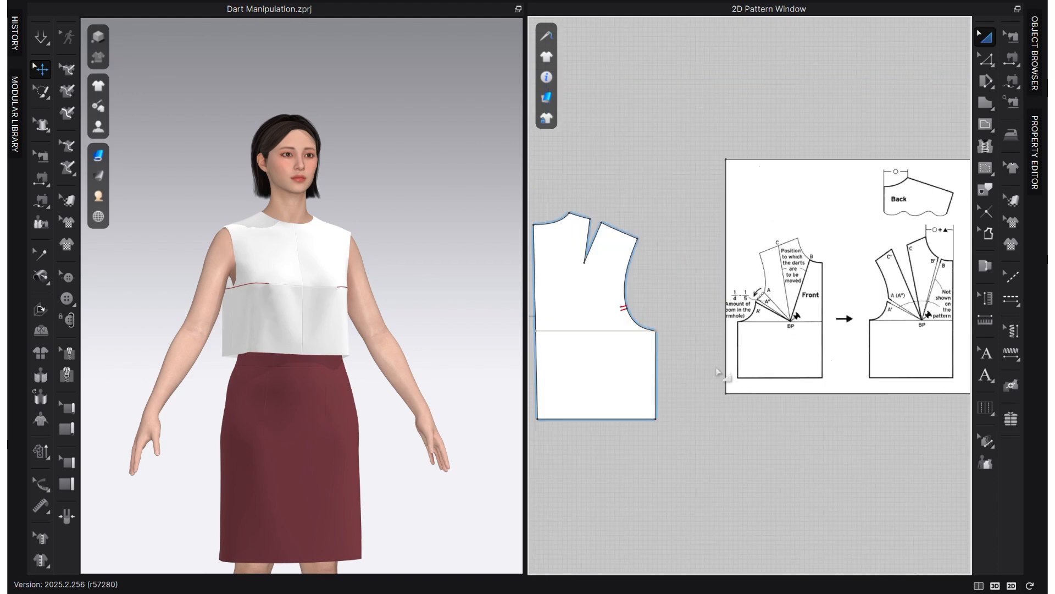
scroll(714, 374, "down", 2)
middle_click_drag(728, 376, 858, 446)
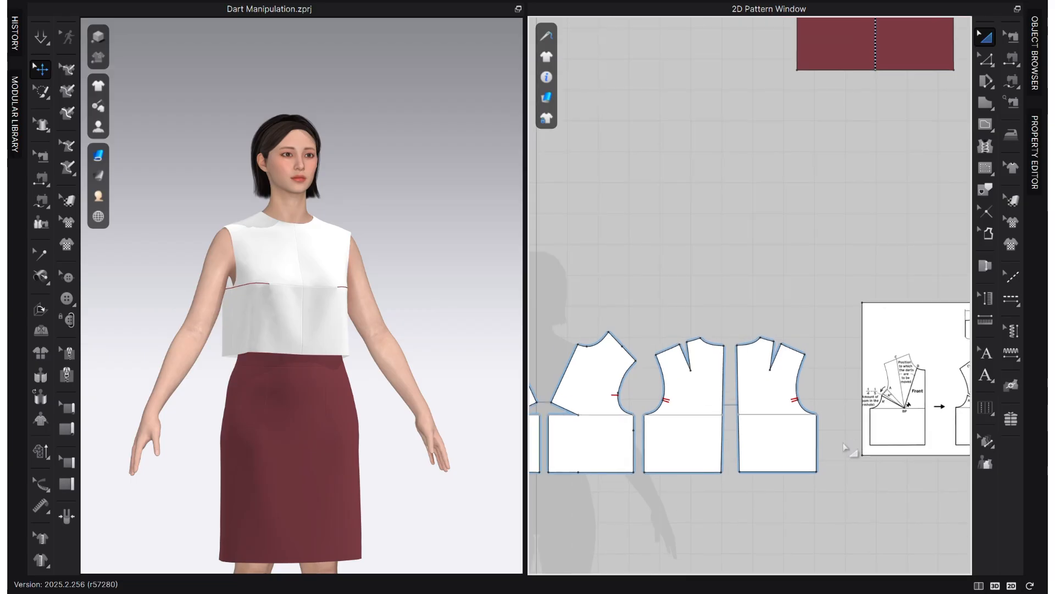
Step: Move both back bodice patterns up out of the way and place the dart division diagram beside the front bodice
left_click_drag(769, 448, 877, 228)
left_click_drag(709, 398, 823, 215)
left_click_drag(868, 311, 676, 348)
Step: Widen the 2D pattern window so the front bodice and the dart division diagram fit side by side
scroll(583, 510, "up", 2)
middle_click_drag(587, 511, 748, 497)
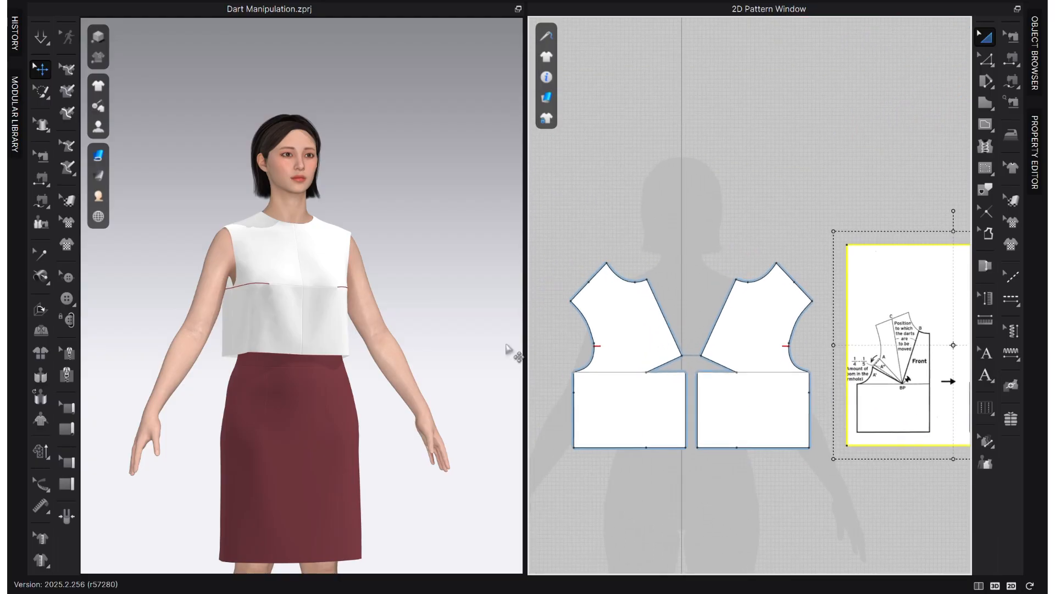
left_click_drag(525, 355, 364, 358)
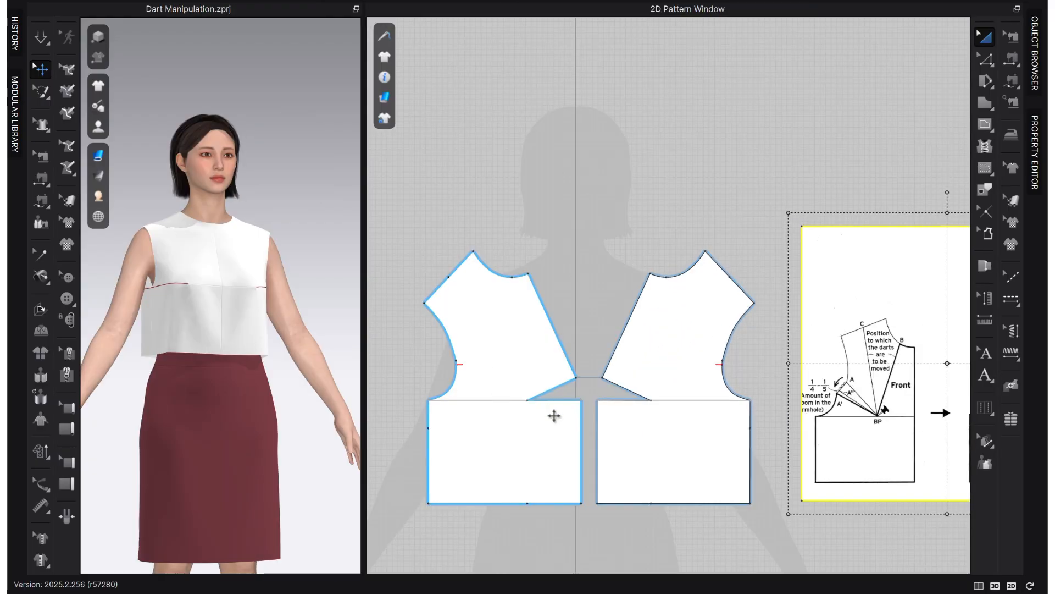
Step: Rotate the front bodice's centre front dart back to the armhole point, extending the dart tip to the bust point
left_click(643, 288)
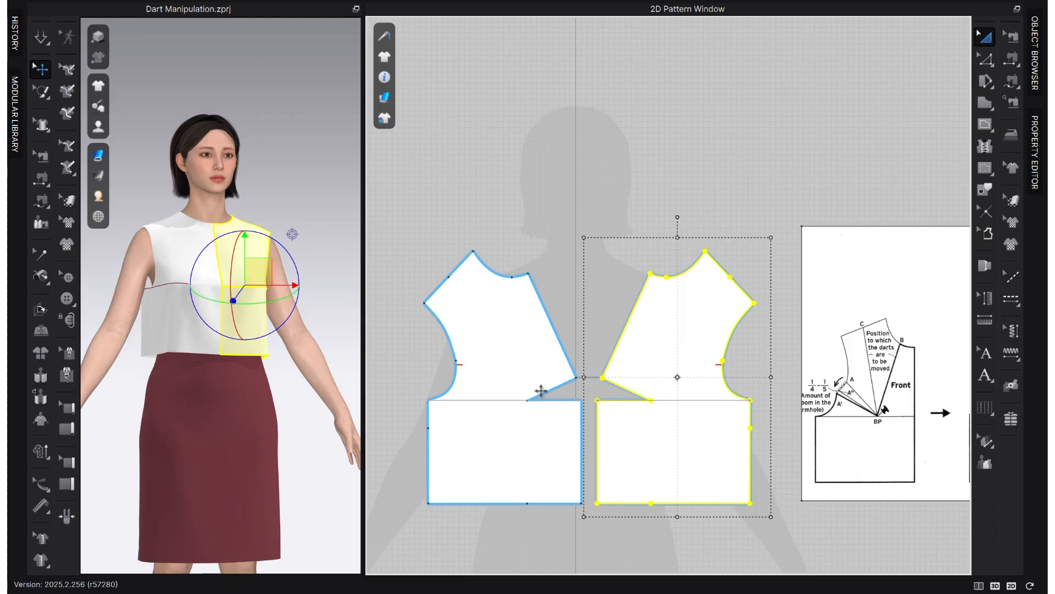
left_click(575, 279)
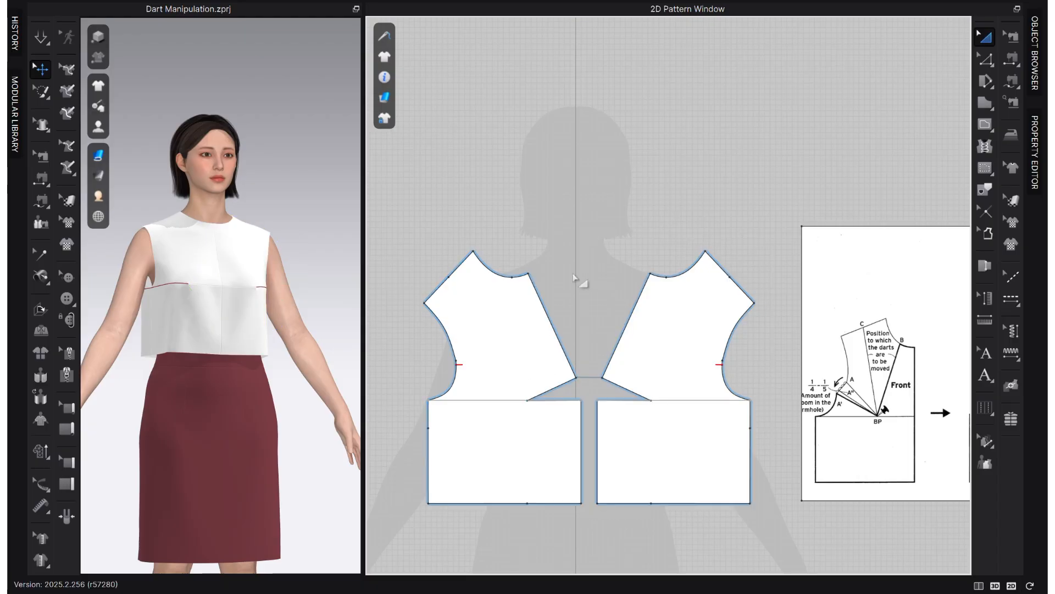
key("z")
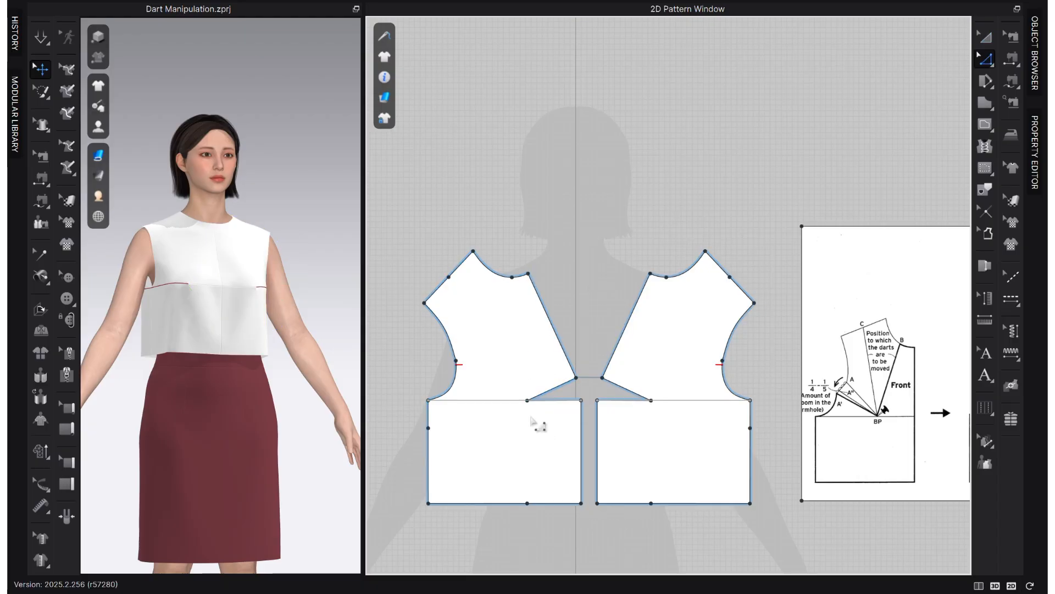
left_click(540, 398)
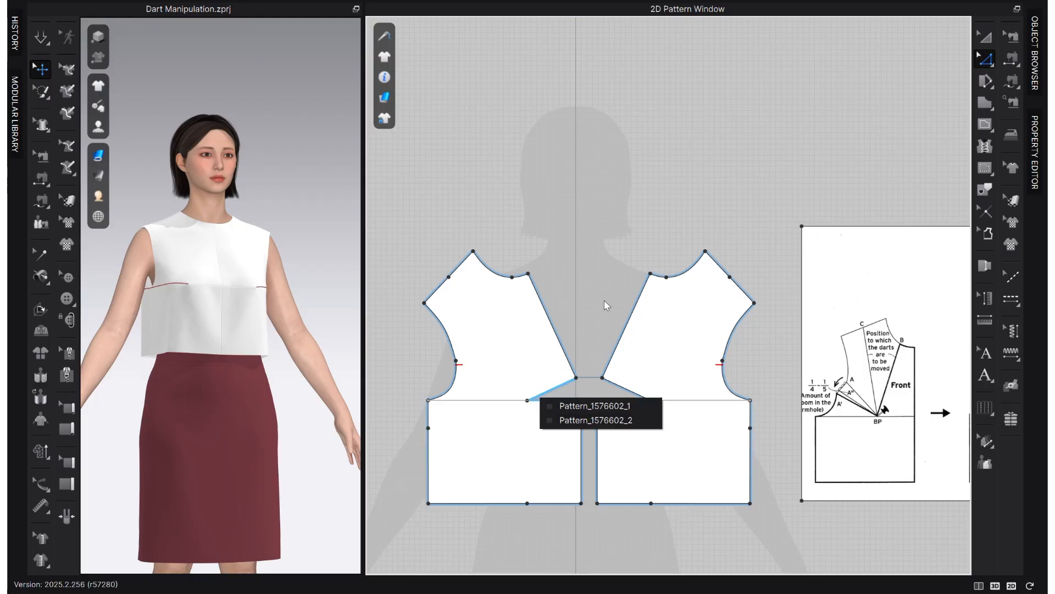
left_click(580, 407)
right_click(556, 393)
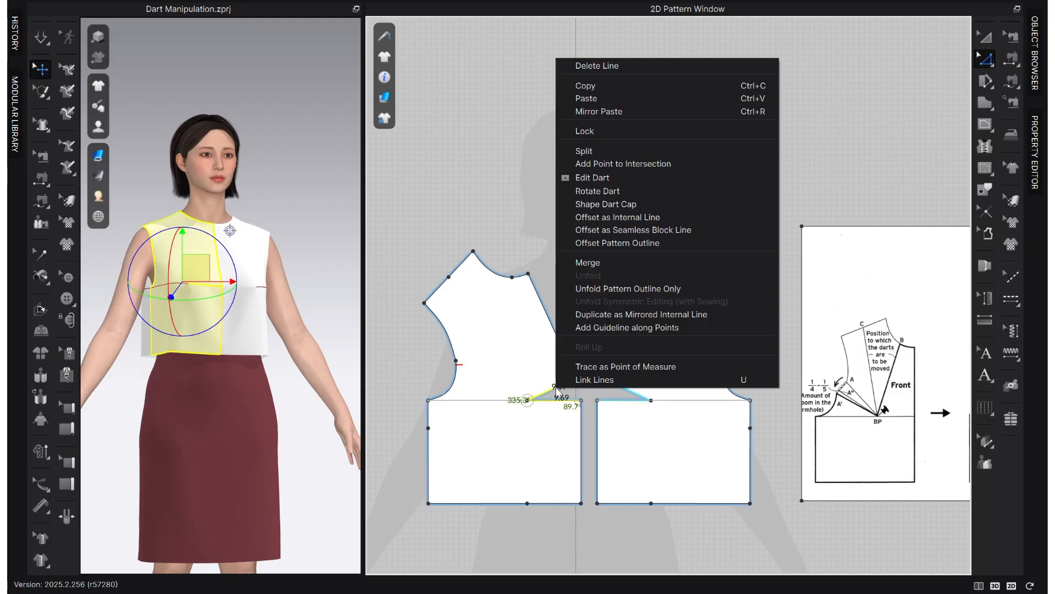
left_click(612, 192)
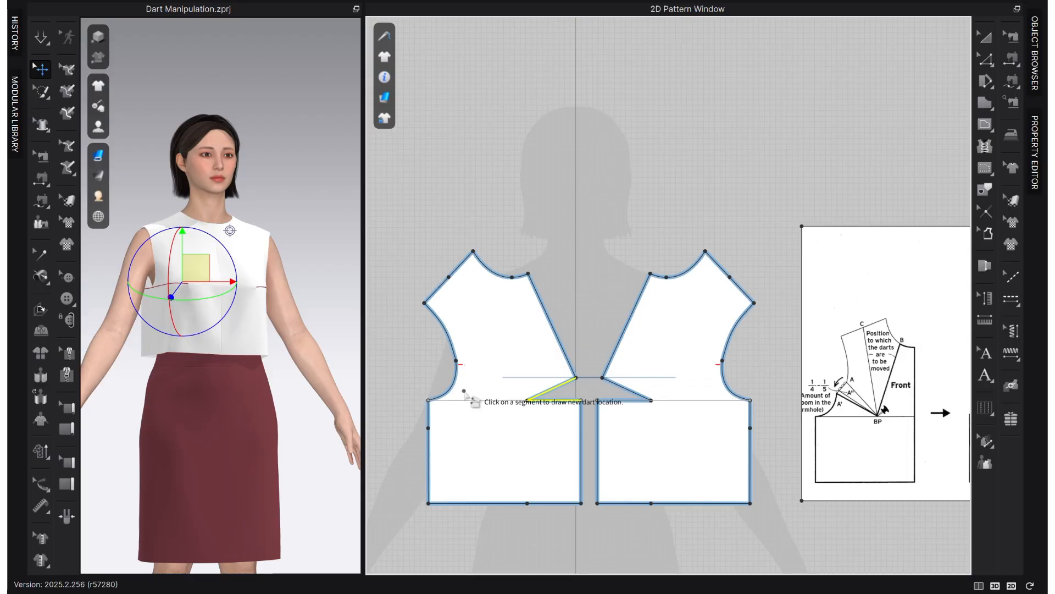
scroll(457, 366, "up", 2)
scroll(457, 364, "up", 2)
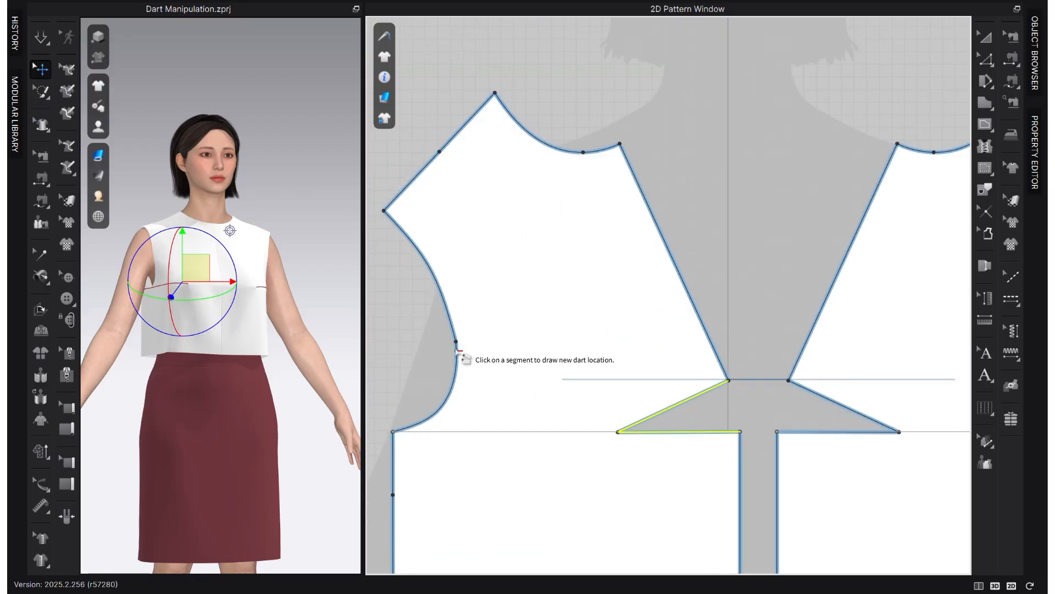
left_click(456, 341)
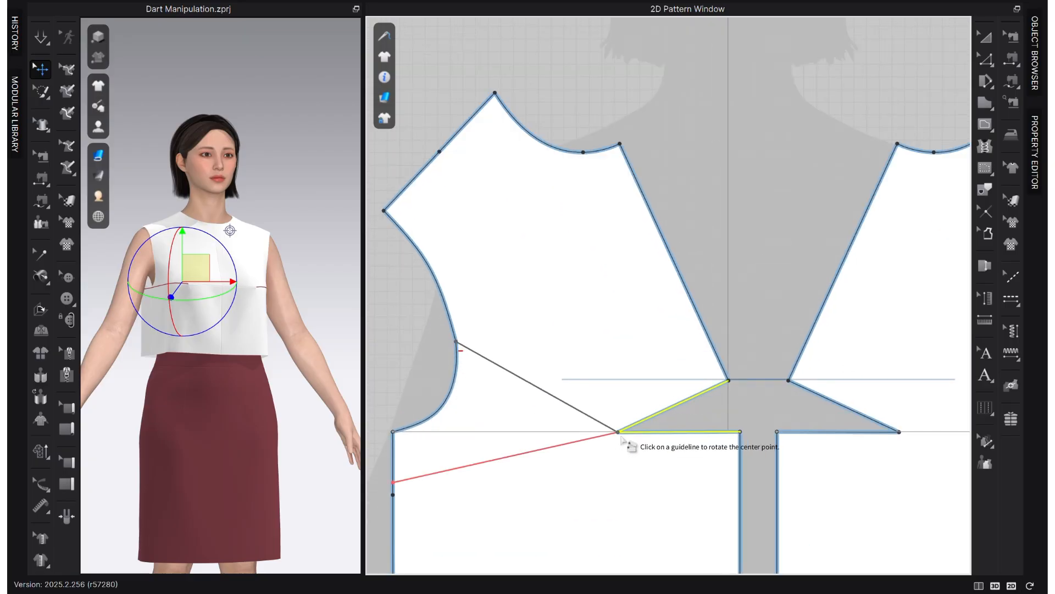
left_click(621, 422)
left_click(711, 413)
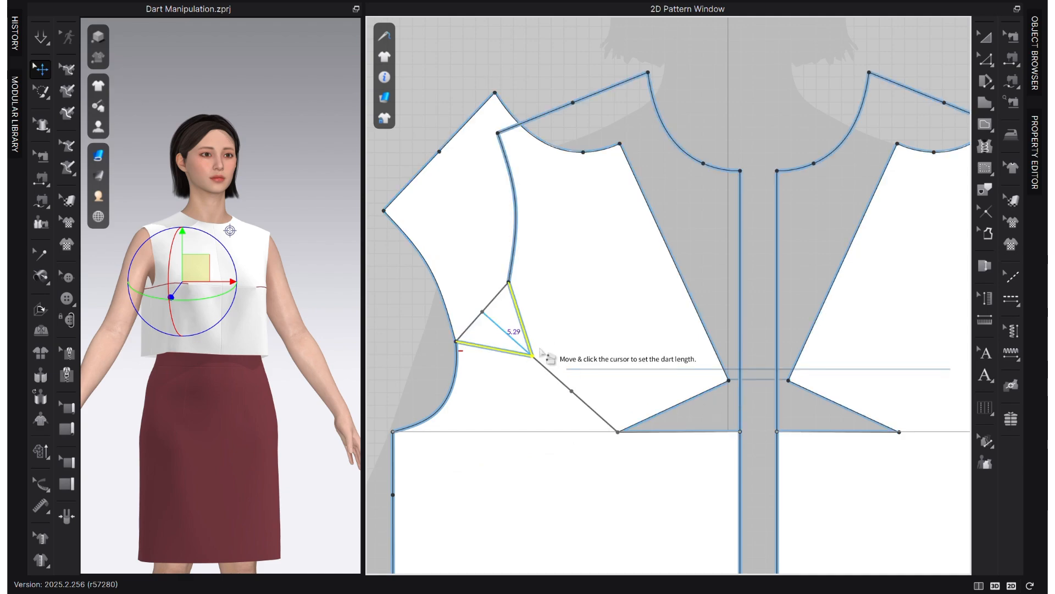
left_click(625, 454)
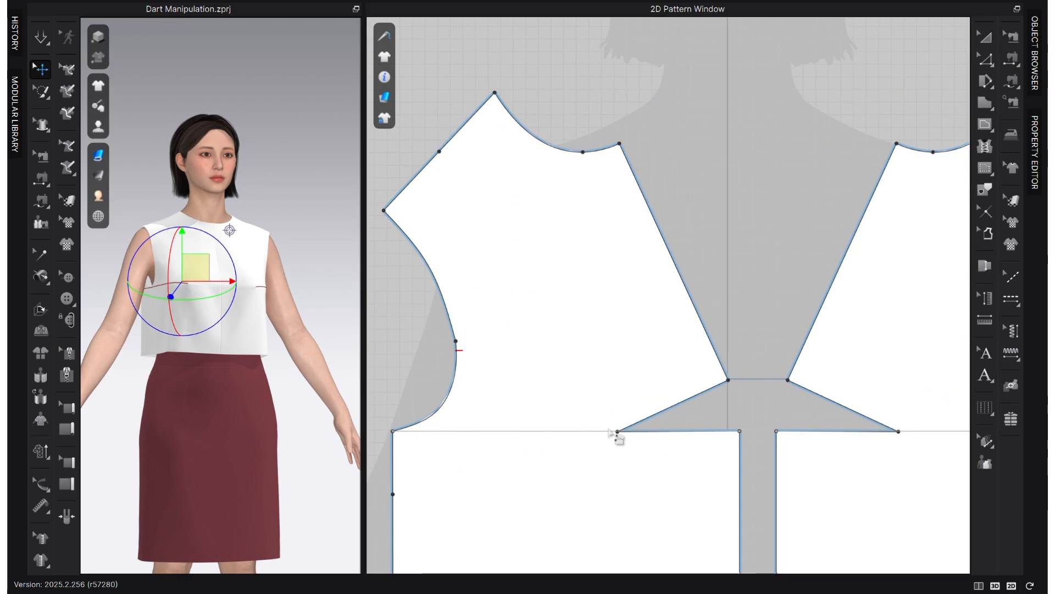
scroll(611, 435, "down", 5)
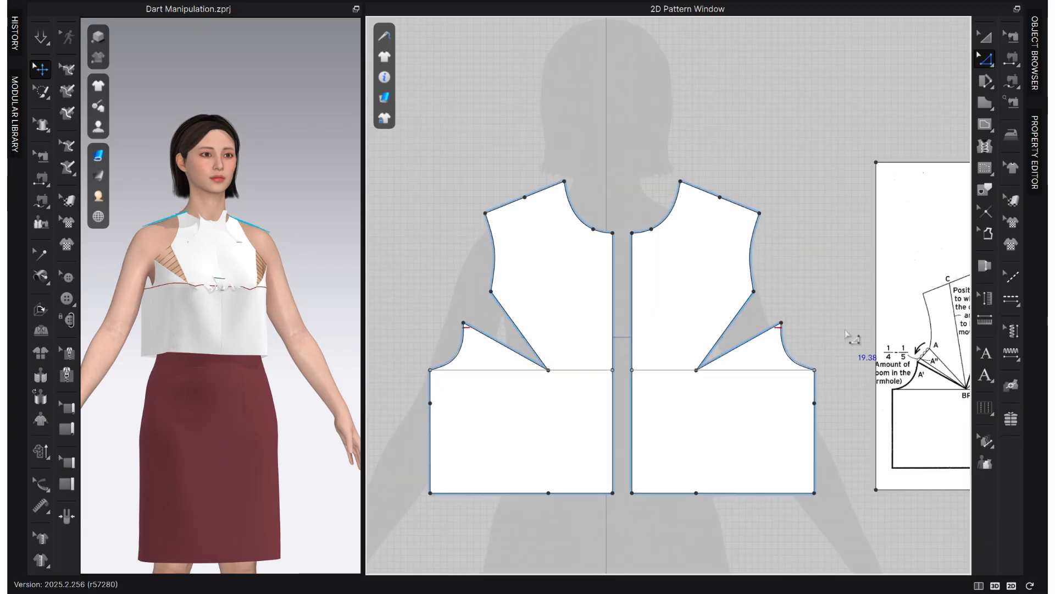
Step: Measure the armhole dart's opening with a temporary line between its two open ends
middle_click_drag(851, 337, 791, 341)
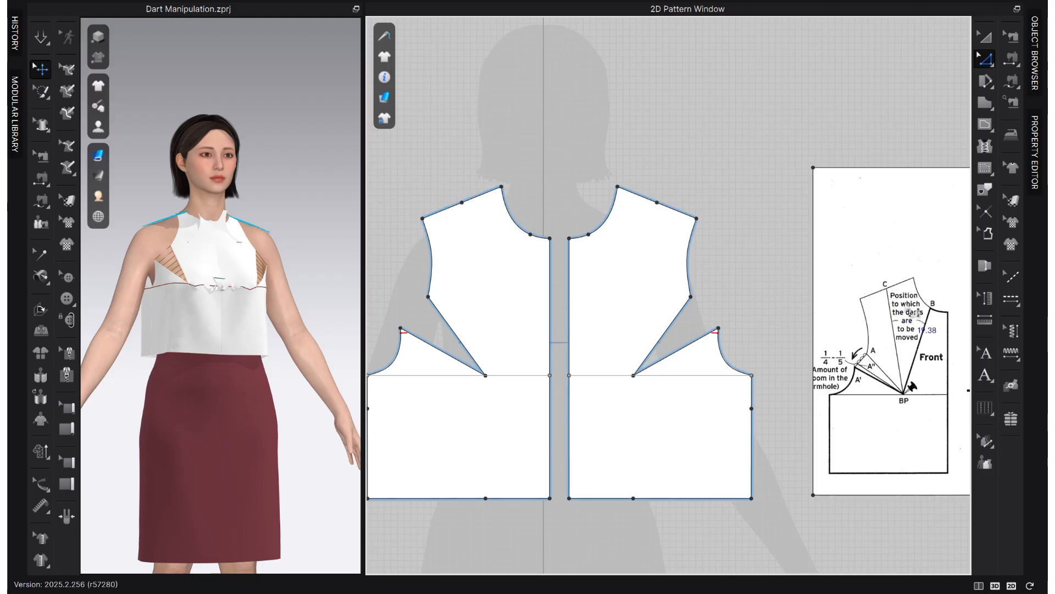
middle_click_drag(473, 358, 484, 358)
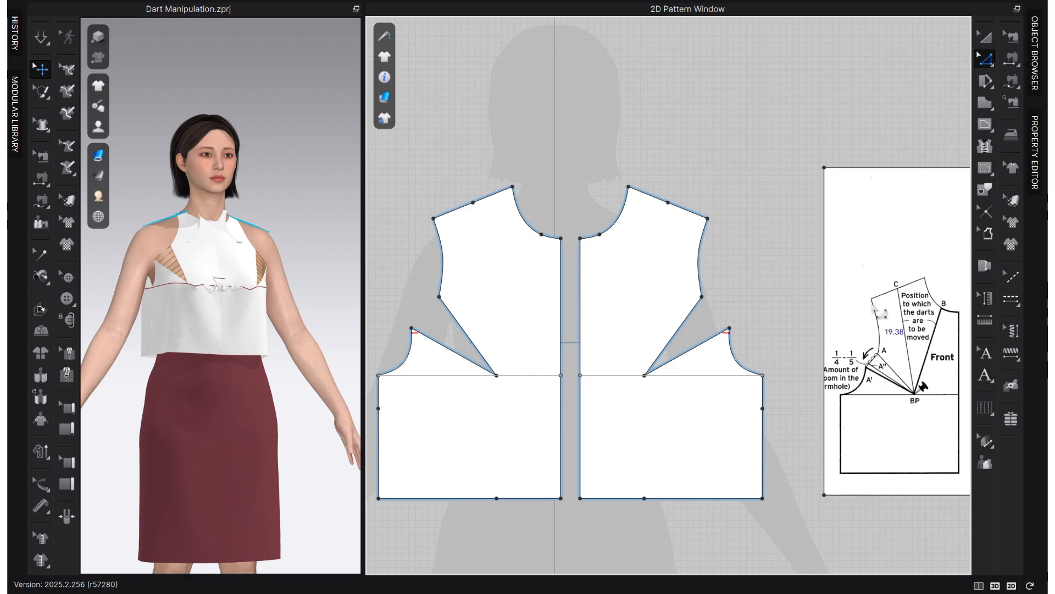
key("g")
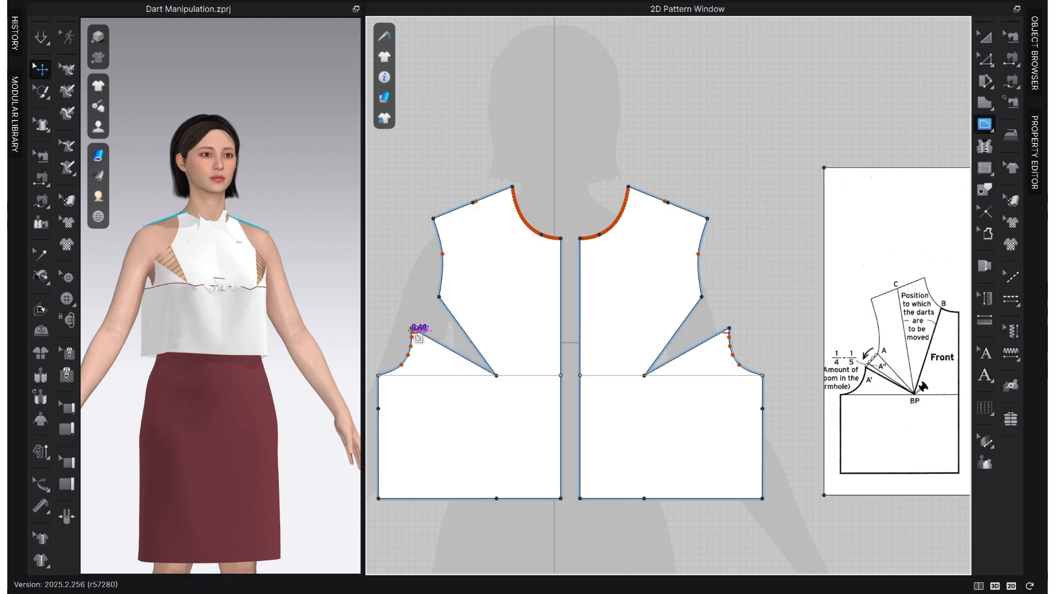
left_click(411, 328)
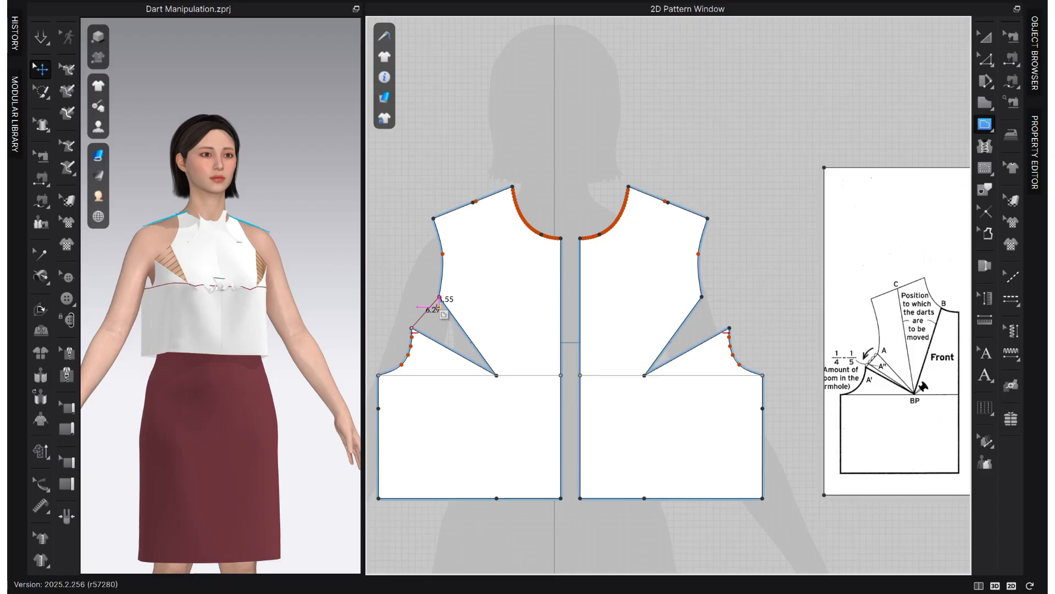
left_click(439, 298)
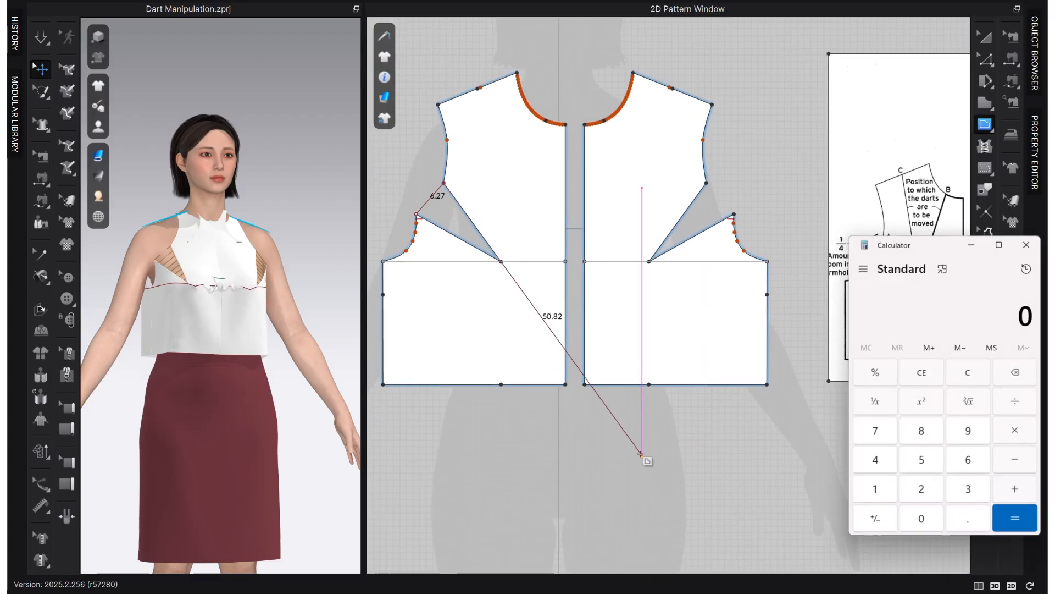
Step: Divide 6.27 by 4 in the calculator, put it away, and discard the measuring line across the armhole dart
left_click(970, 522)
left_click(922, 492)
left_click(895, 433)
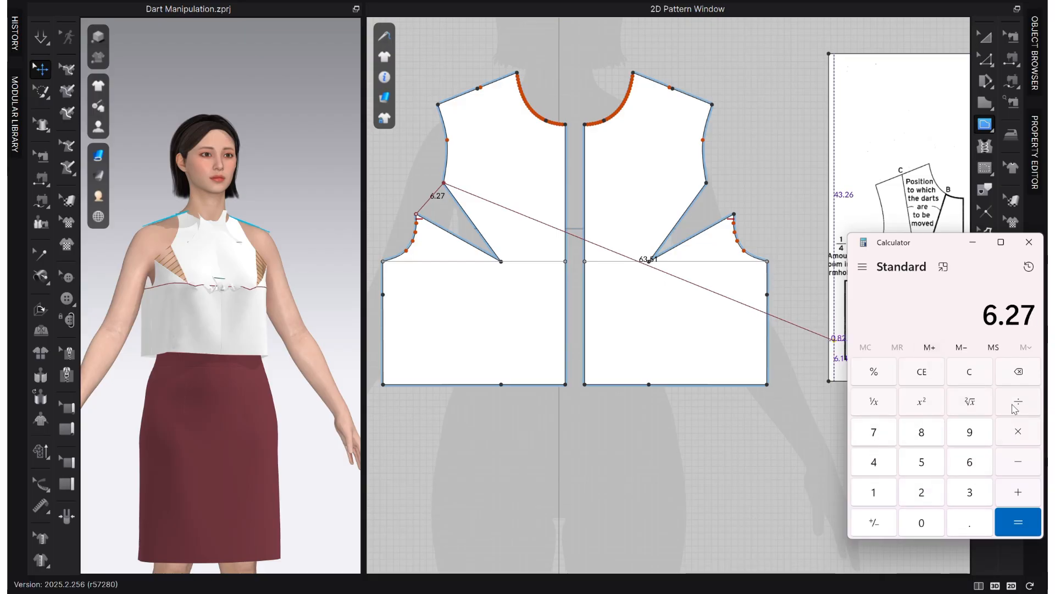
left_click(874, 462)
left_click(1018, 522)
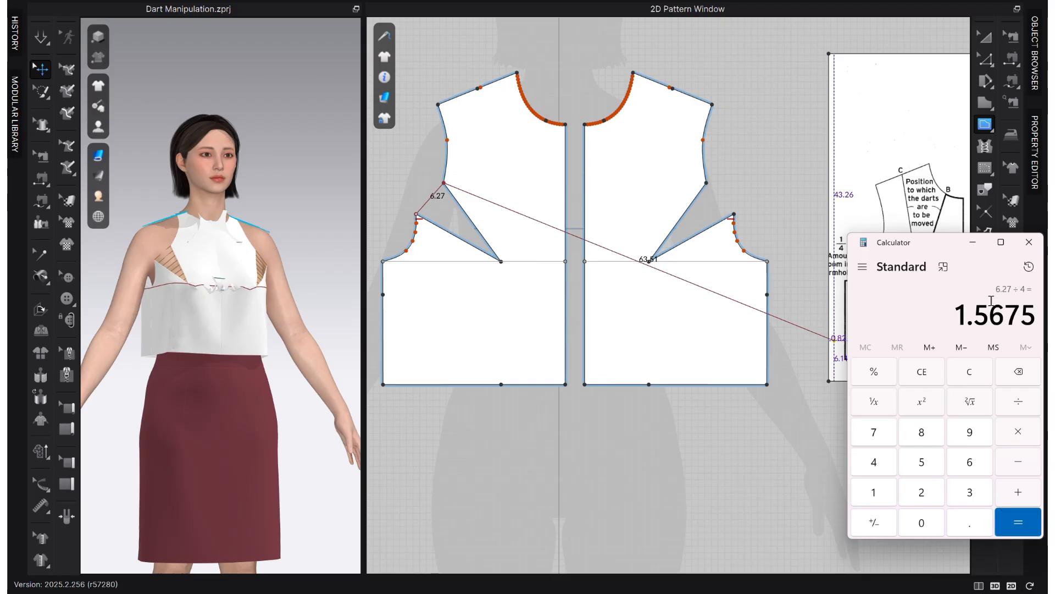
left_click(973, 242)
scroll(484, 277, "up", 5)
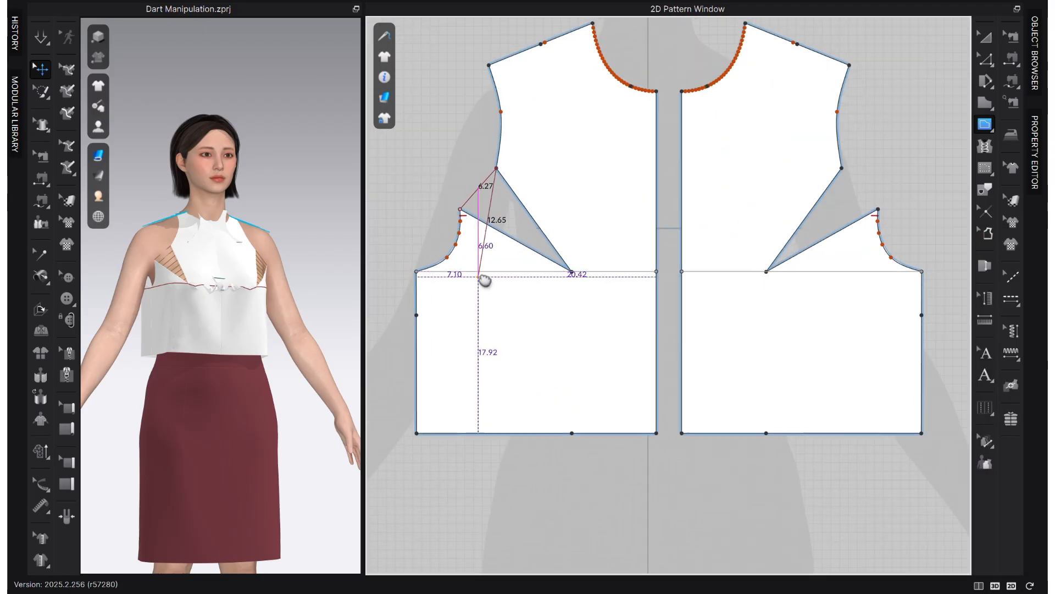
scroll(464, 371, "down", 2)
key("Escape")
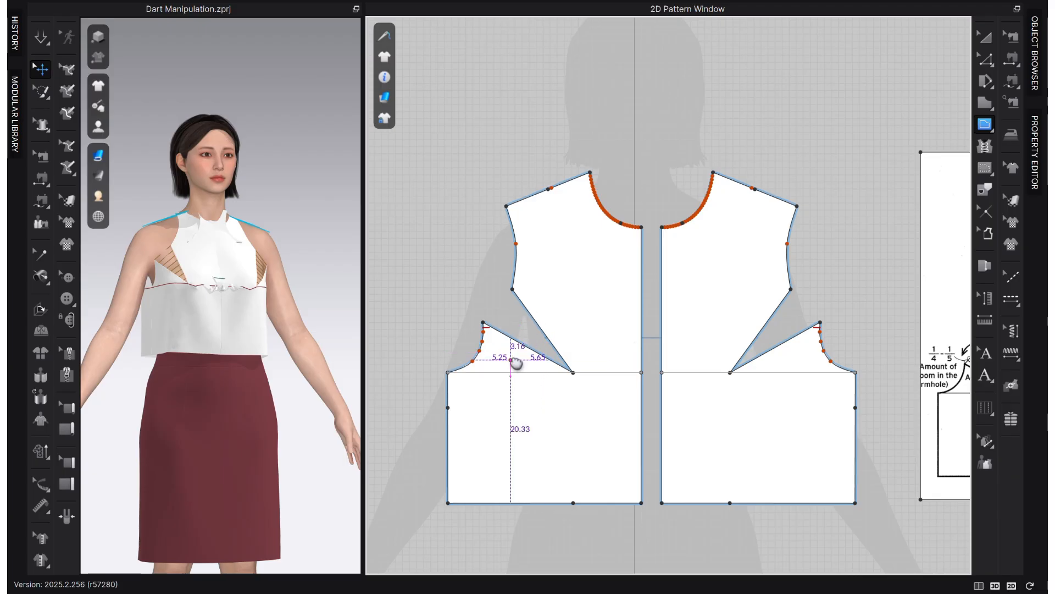
Step: Try to rotate part of the armhole dart to the shoulder's middle point, leaving a small armhole opening and extending the tip to the bust point
middle_click_drag(511, 360, 462, 368)
key("z")
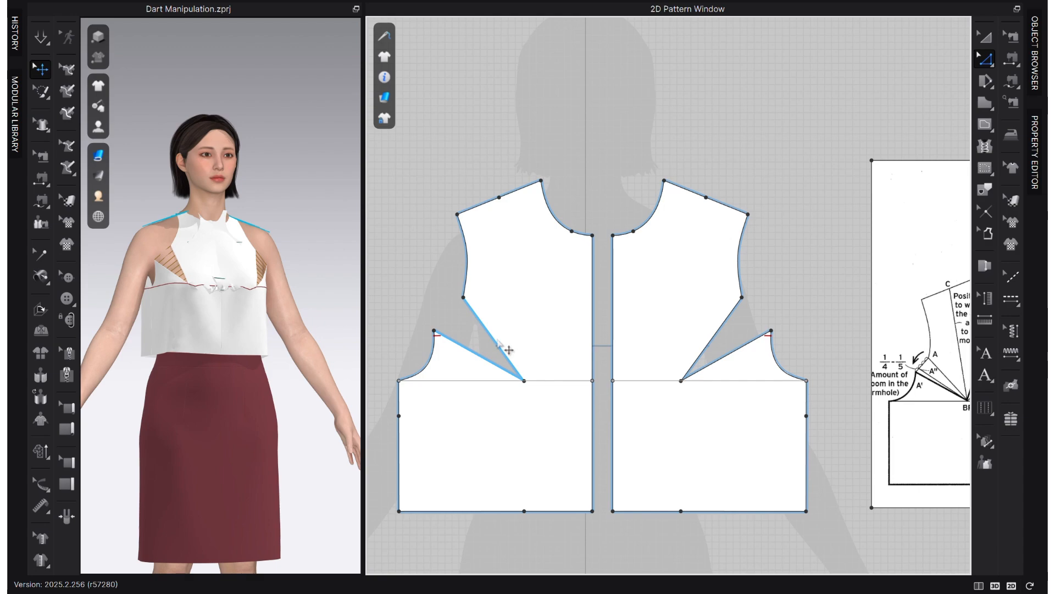
left_click(499, 345)
right_click(499, 345)
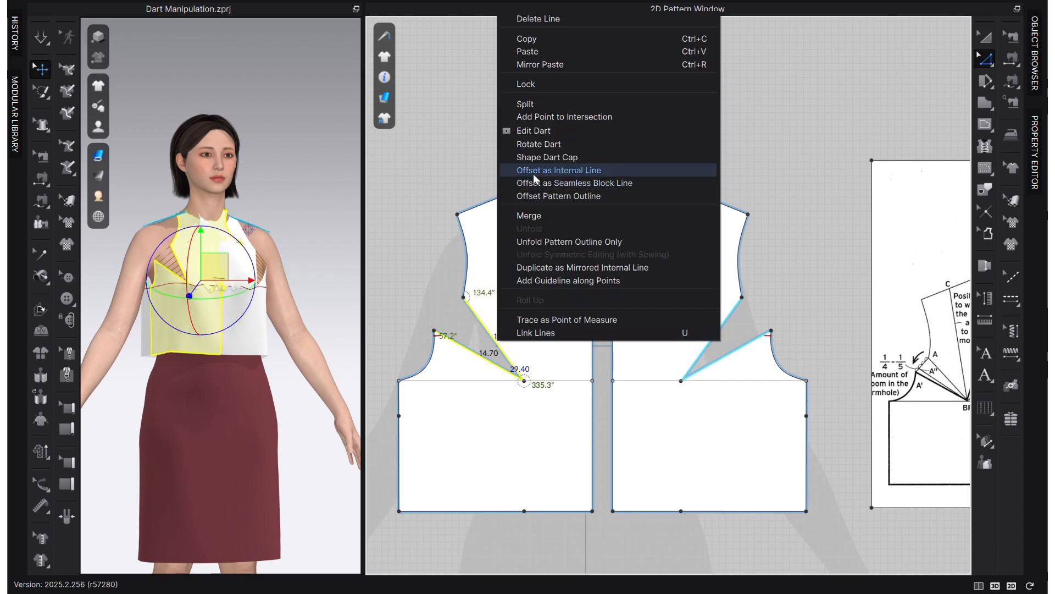
left_click(549, 143)
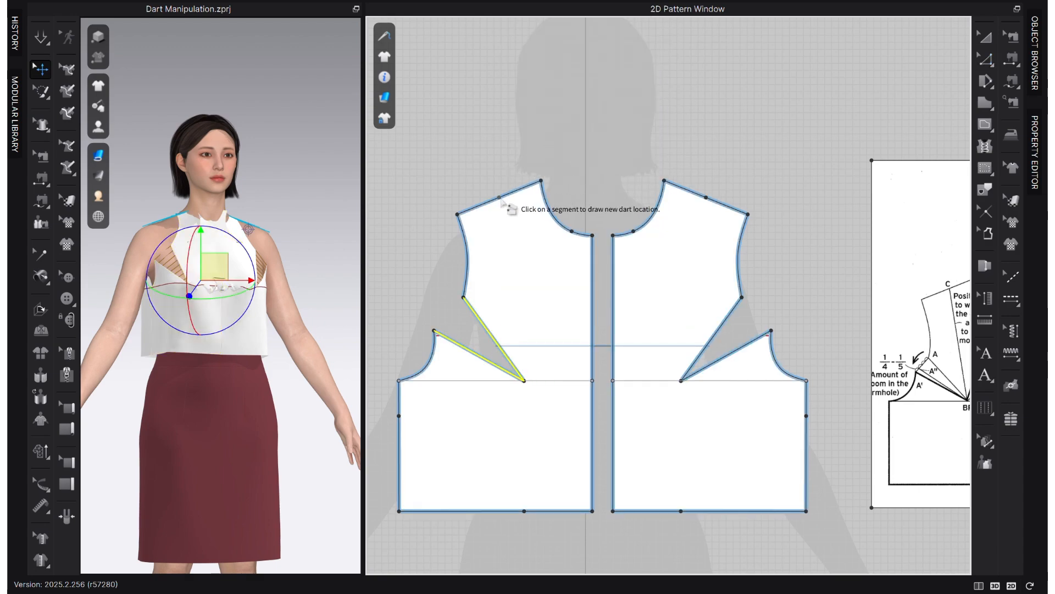
left_click(524, 384)
left_click(495, 309)
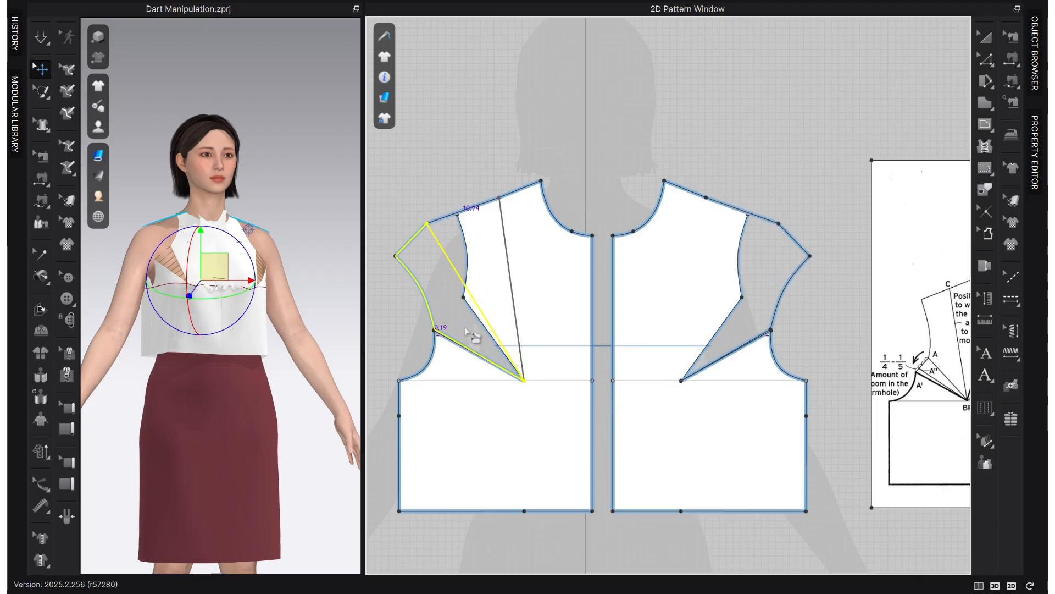
scroll(472, 320, "up", 4)
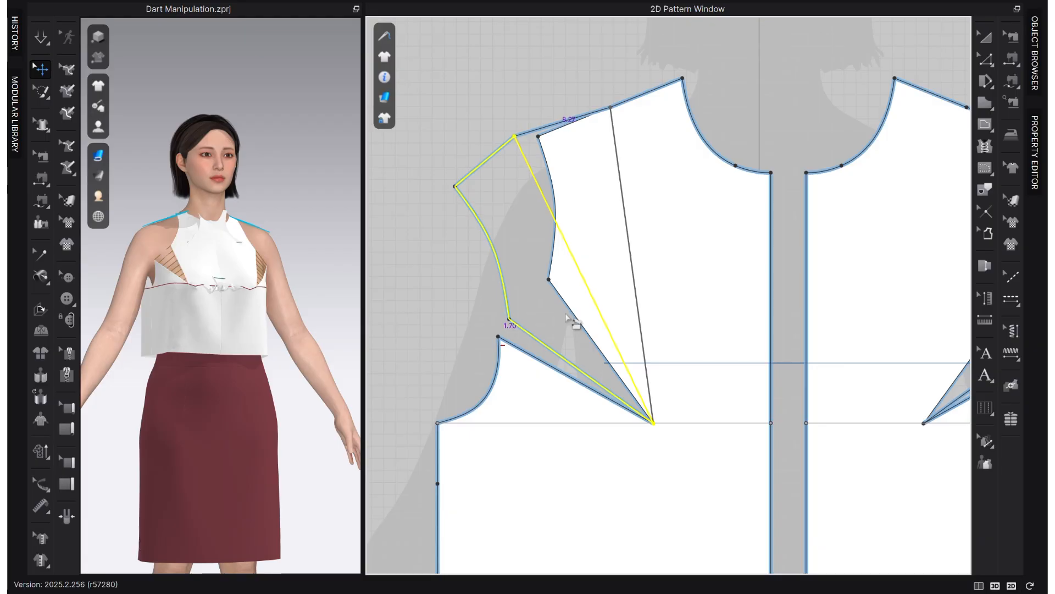
left_click(570, 321)
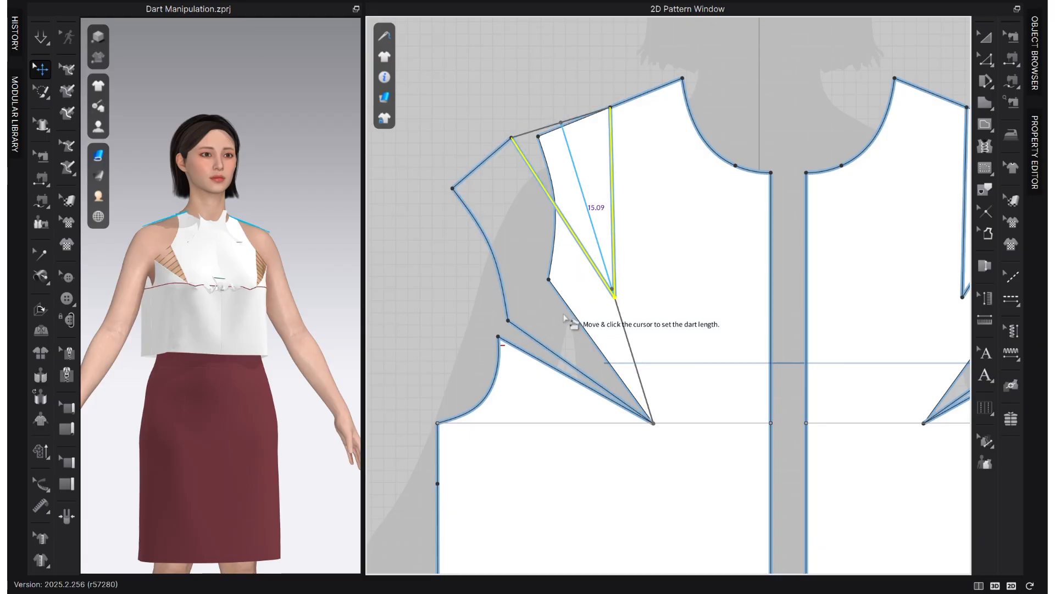
left_click(658, 427)
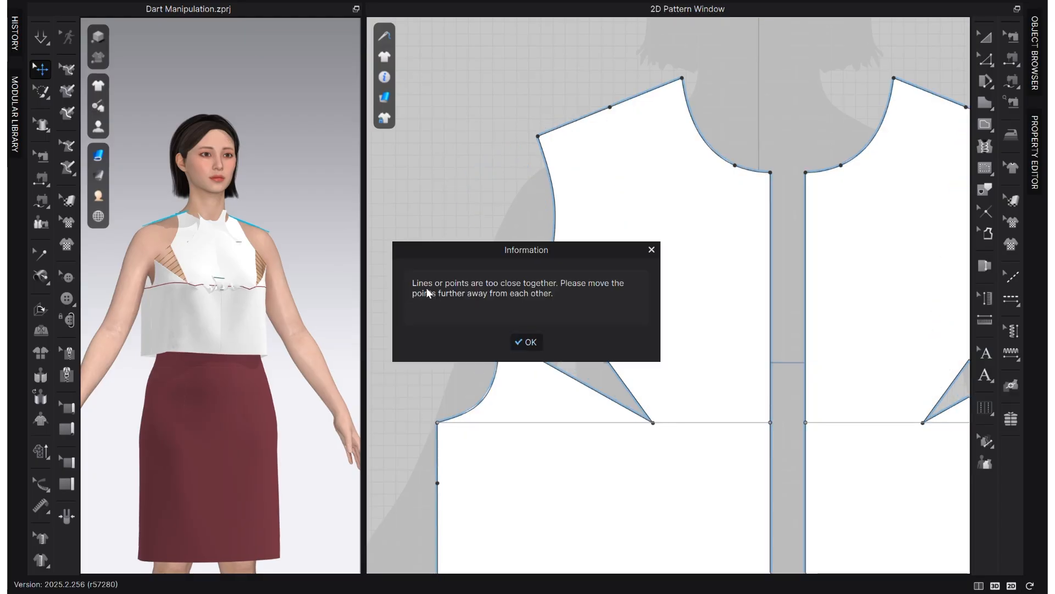
left_click(531, 343)
left_click(582, 335)
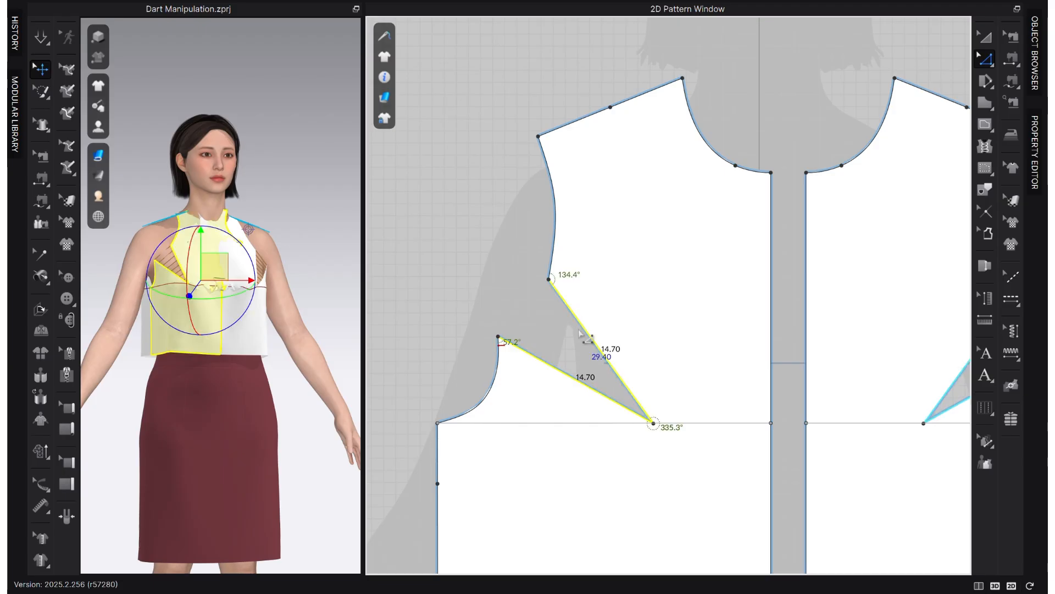
right_click(582, 334)
left_click(616, 458)
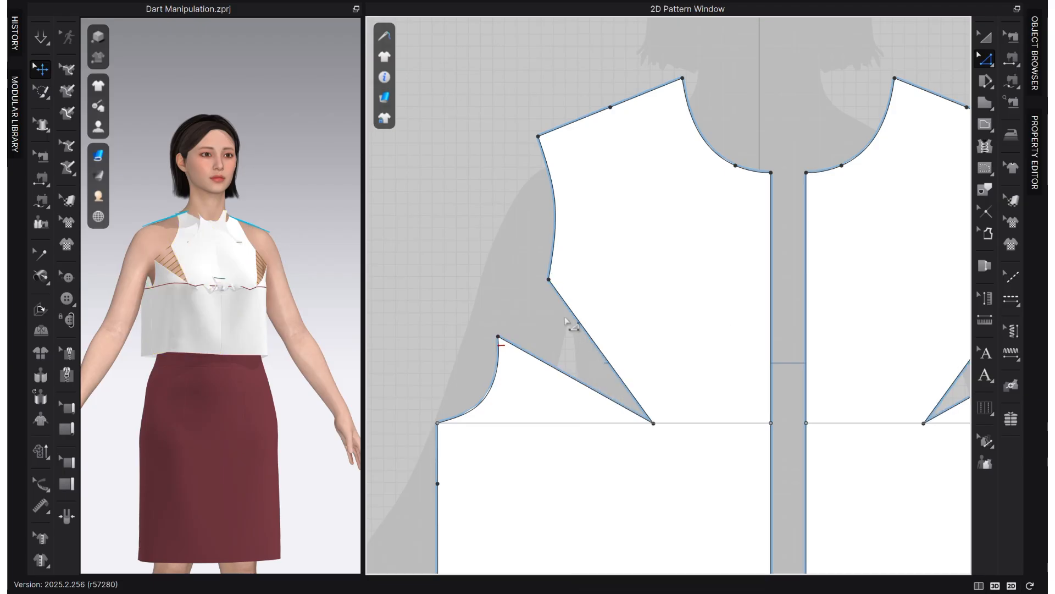
Step: Rotate the armhole dart to the shoulder's middle point, leaving about 1.57 open at the armhole and extending the new dart to the bust point
right_click(585, 328)
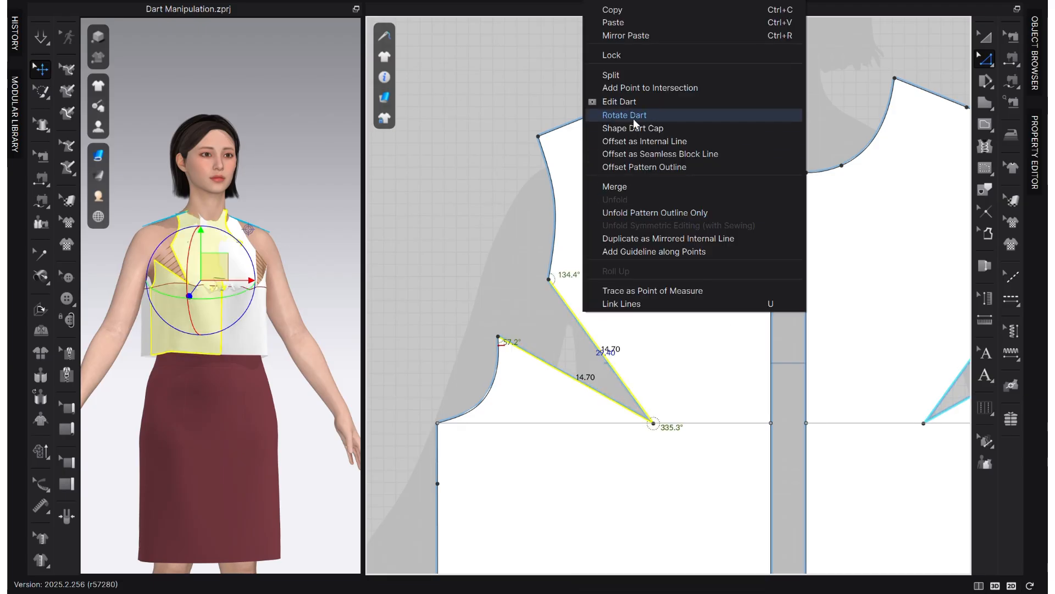
left_click(629, 115)
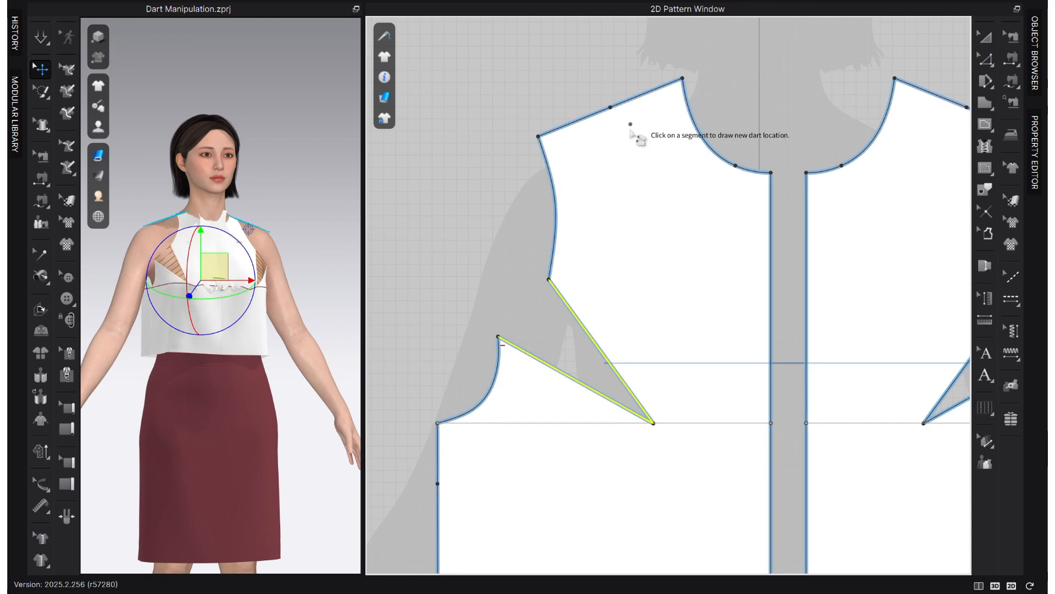
left_click(612, 108)
left_click(653, 424)
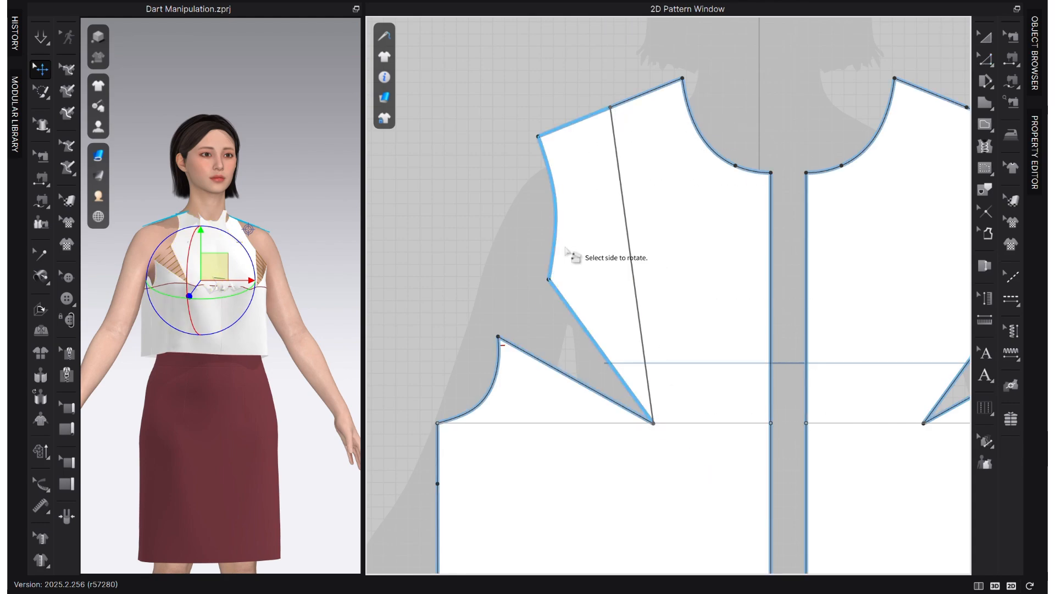
left_click(567, 251)
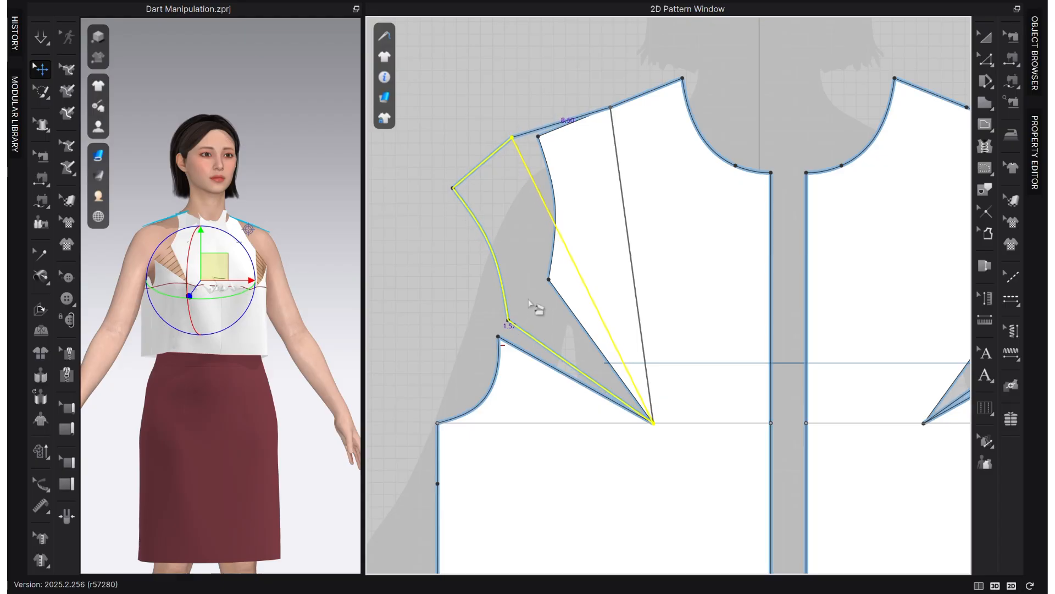
left_click(537, 306)
scroll(654, 417, "up", 4)
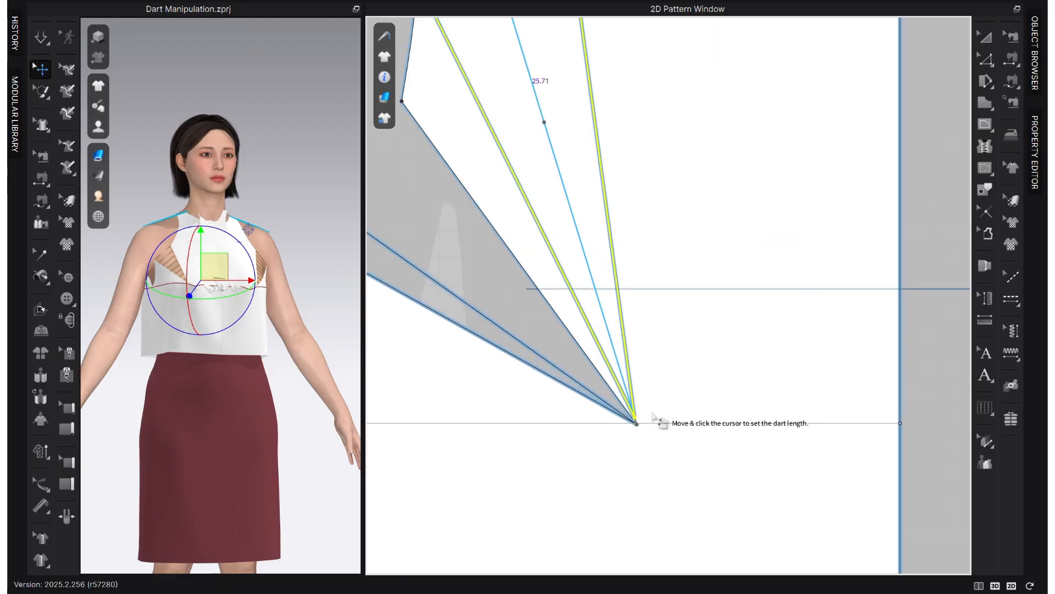
left_click(655, 418)
scroll(649, 415, "down", 4)
scroll(578, 383, "down", 4)
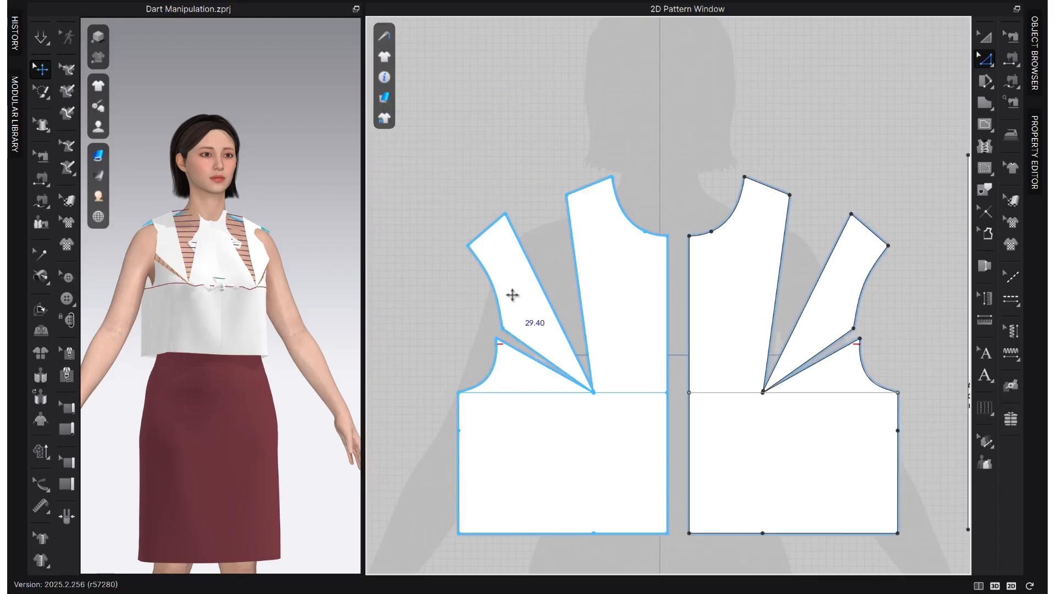
Step: Compare the rotated front block with the reference diagram for dividing the bust dart between armhole and shoulder
middle_click_drag(631, 328, 593, 334)
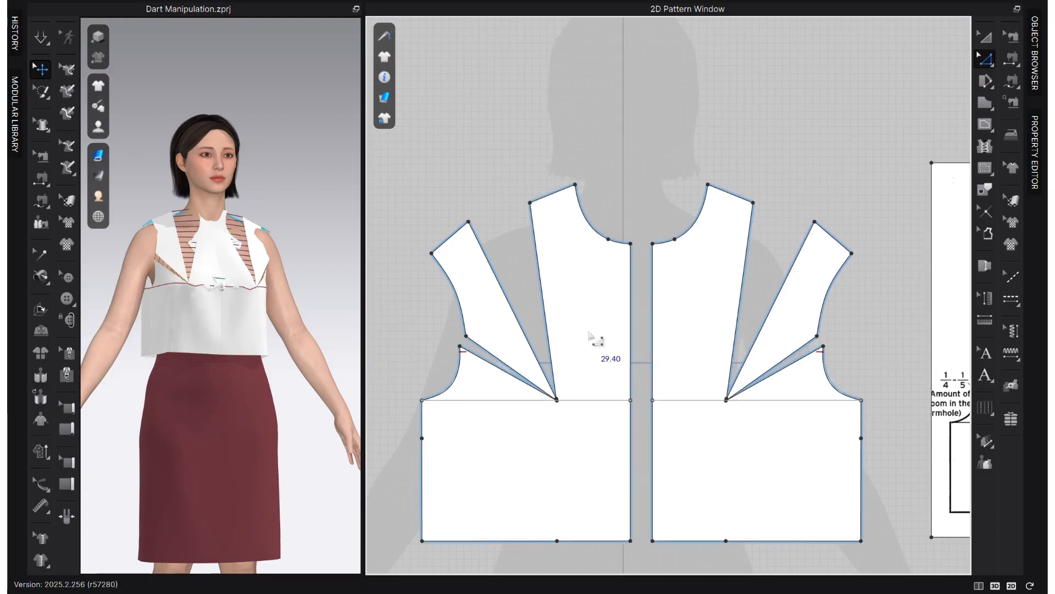
scroll(592, 332, "down", 2)
middle_click_drag(878, 317, 762, 326)
middle_click_drag(818, 385, 715, 370)
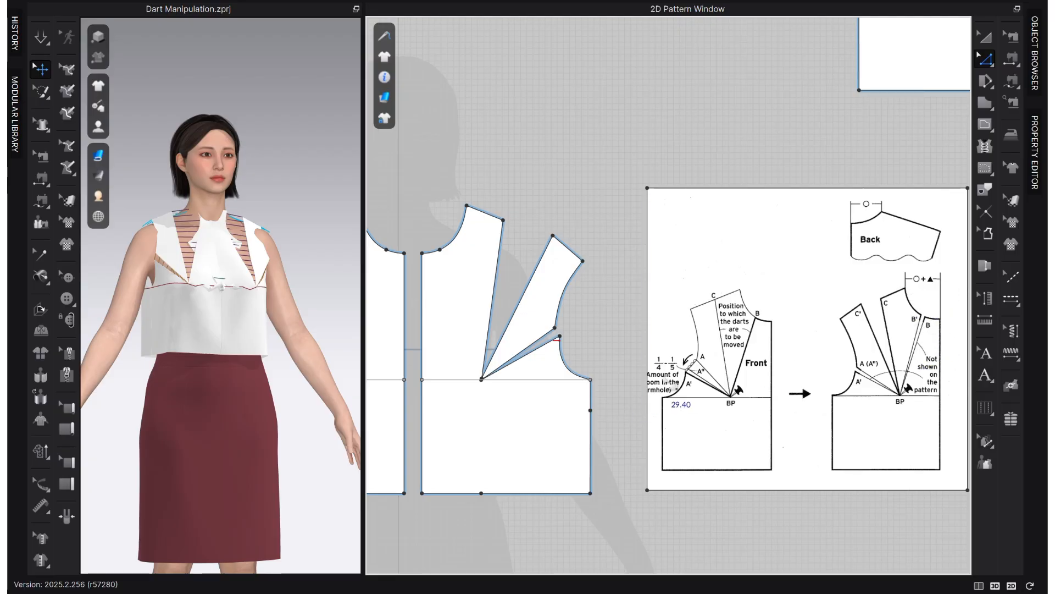
scroll(549, 379, "up", 3)
middle_click_drag(569, 381, 757, 388)
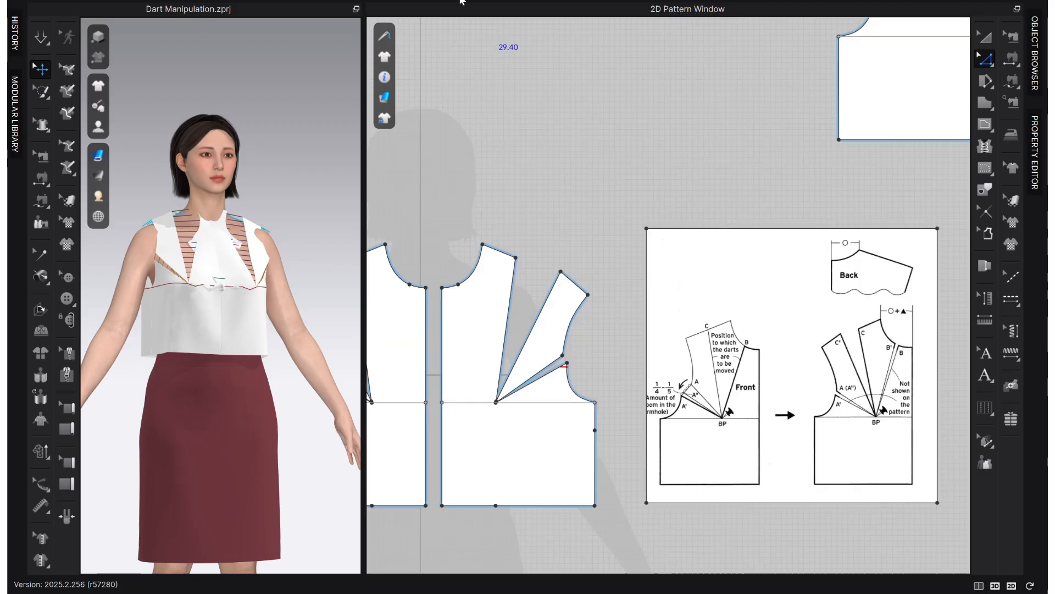
Step: Move the two back bodice halves apart and line them up level with each other above the reference diagram
middle_click_drag(636, 193, 460, 352)
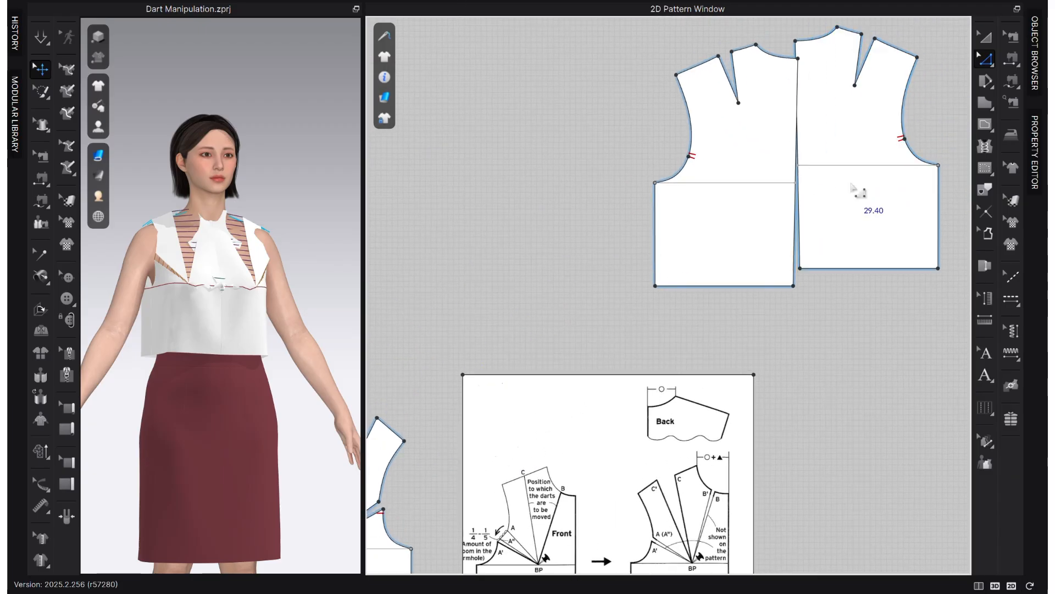
left_click(990, 33)
left_click_drag(830, 213, 832, 256)
left_click_drag(735, 234, 714, 276)
left_click(600, 263)
left_click(871, 302)
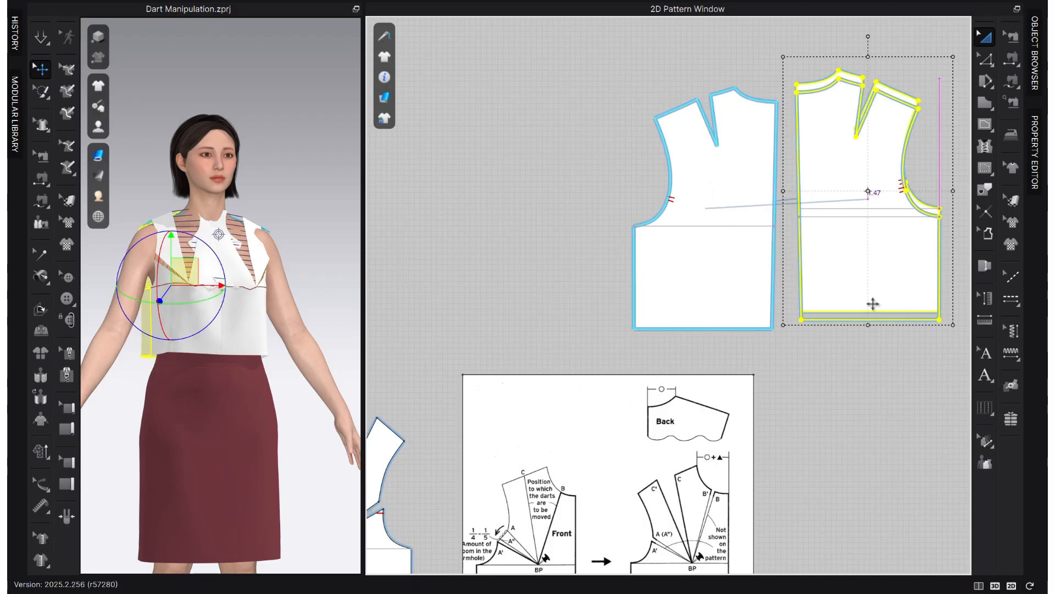
left_click(636, 260)
Step: Draw a horizontal internal line about 7.55 cm long from the centre back neck point to beneath the shoulder neck point, and show its length
key("z")
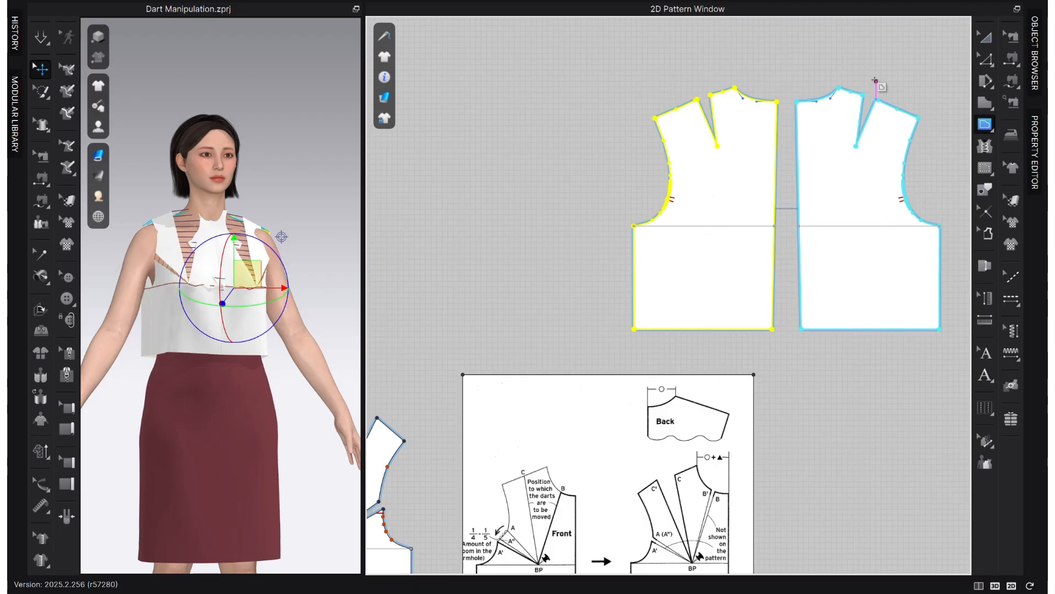
scroll(781, 99, "up", 3)
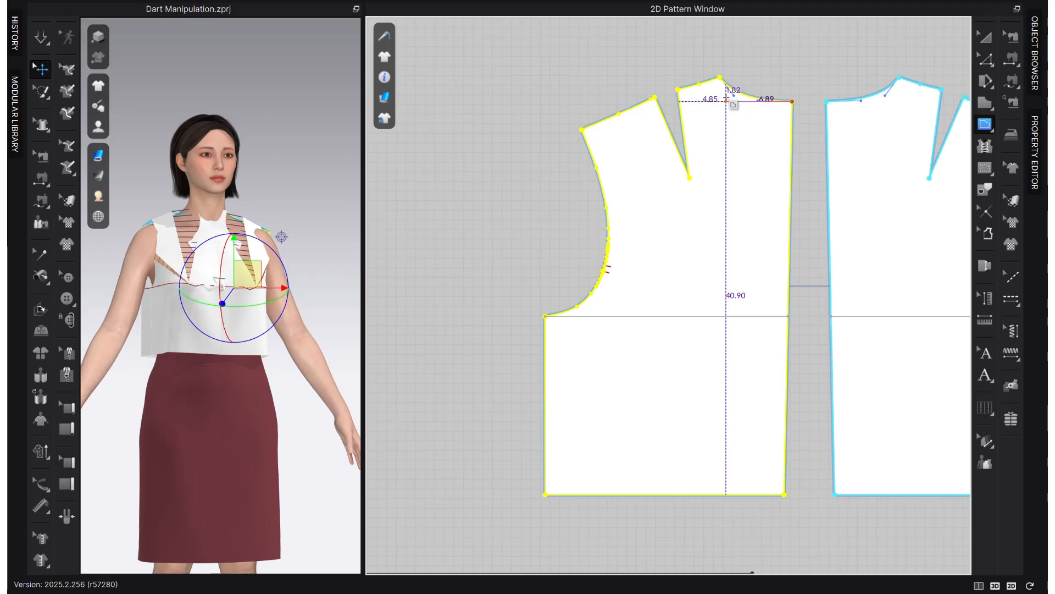
scroll(724, 101, "up", 2)
scroll(721, 101, "up", 2)
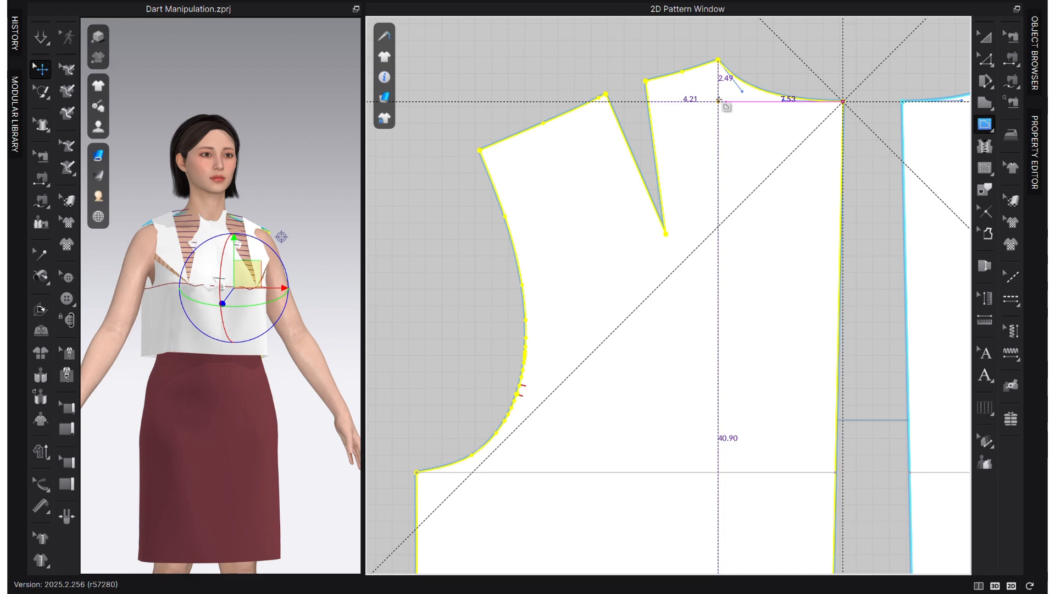
left_click(718, 101)
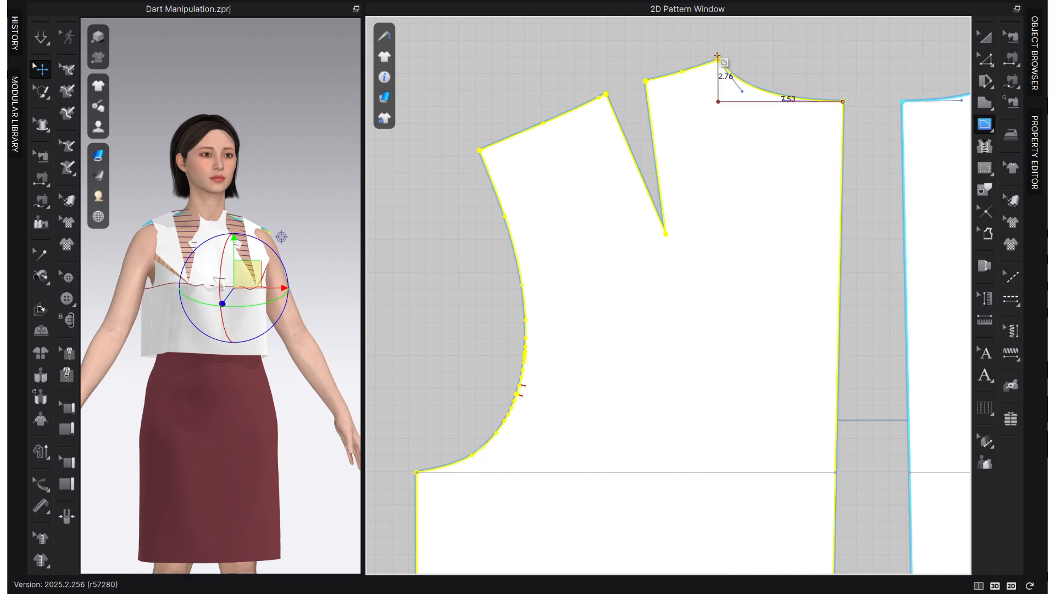
key("Escape")
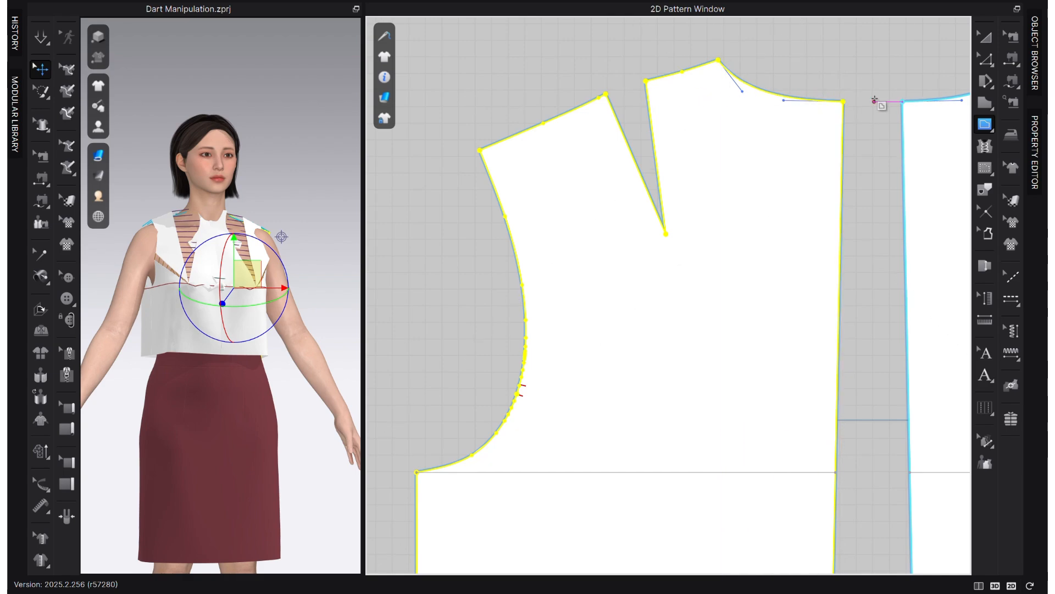
left_click(842, 101)
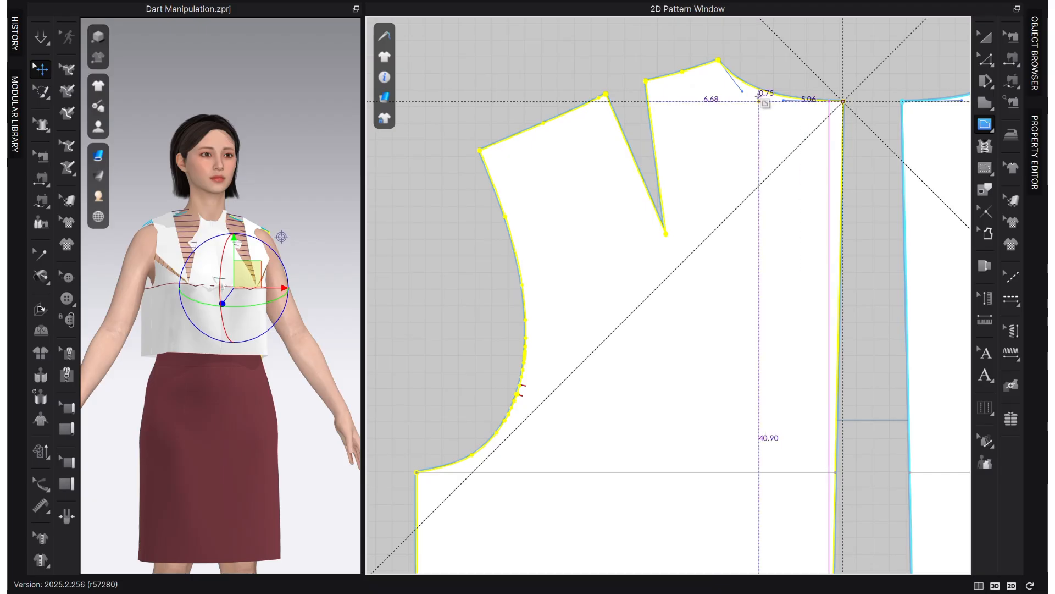
left_click(718, 101)
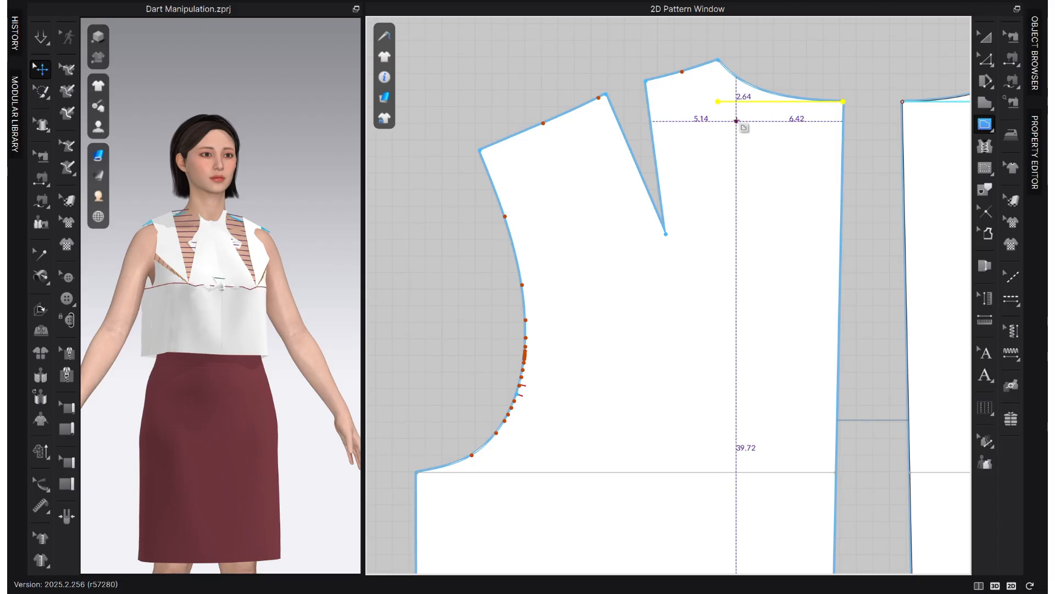
key("z")
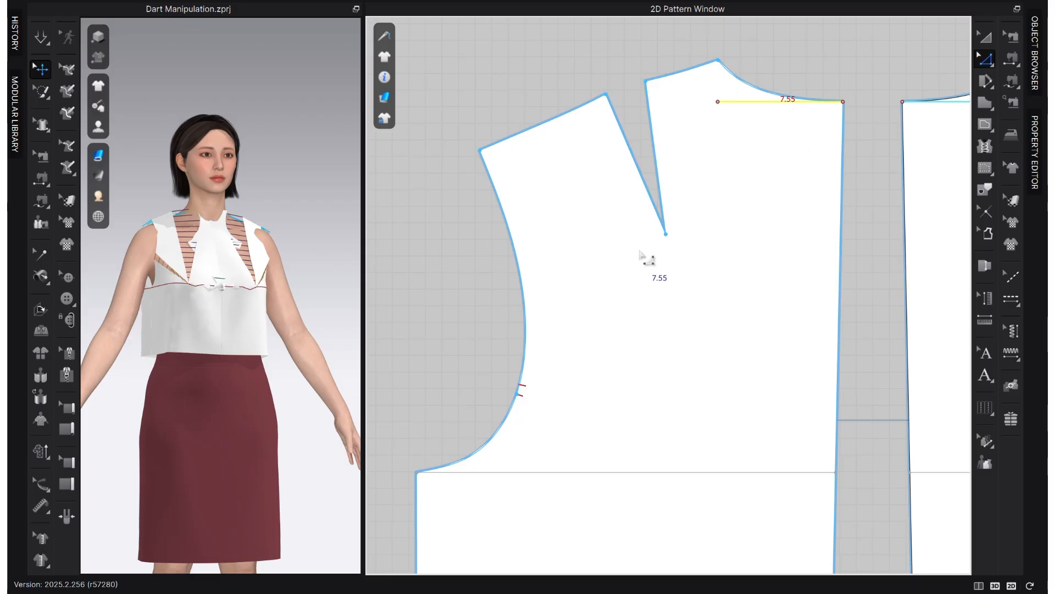
Step: Draw a horizontal internal line 8.5 cm long on the front block, starting from the centre front neck point
middle_click_drag(665, 245, 844, 235)
scroll(849, 234, "down", 3)
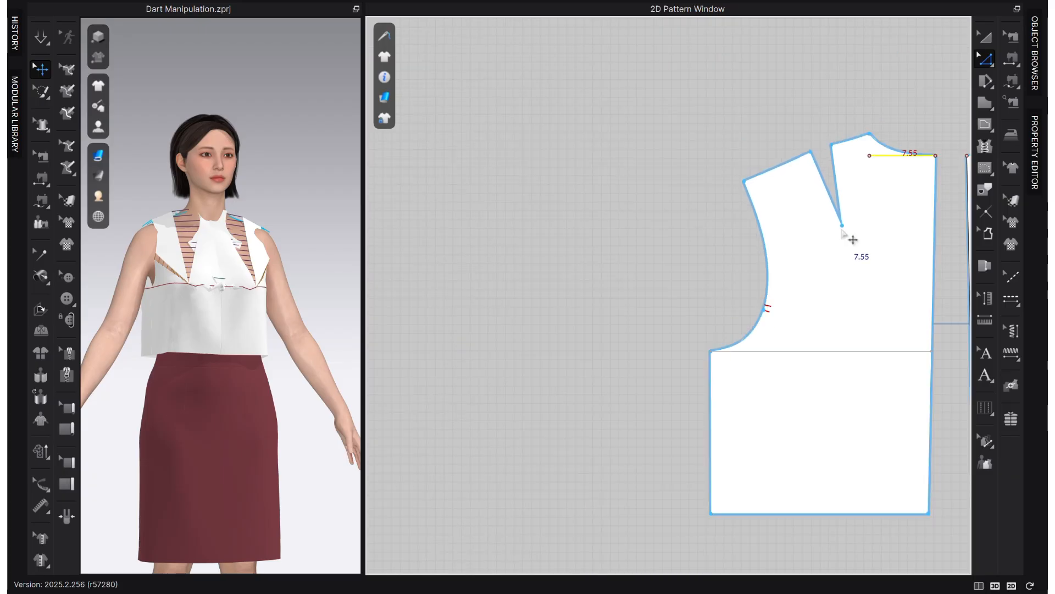
scroll(818, 257, "down", 3)
scroll(533, 476, "up", 2)
middle_click_drag(532, 476, 707, 424)
scroll(561, 459, "up", 2)
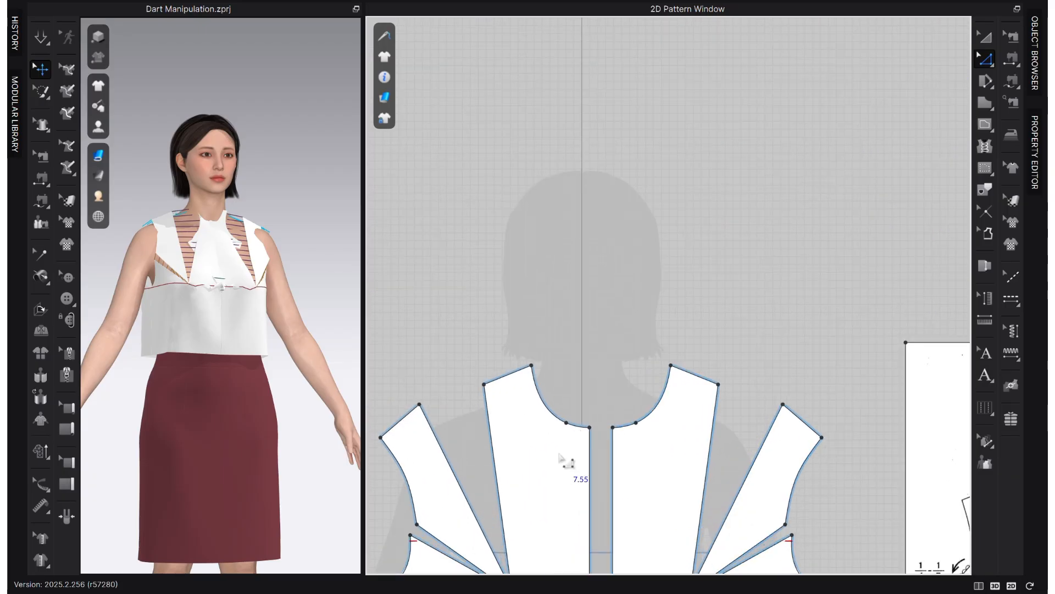
key("g")
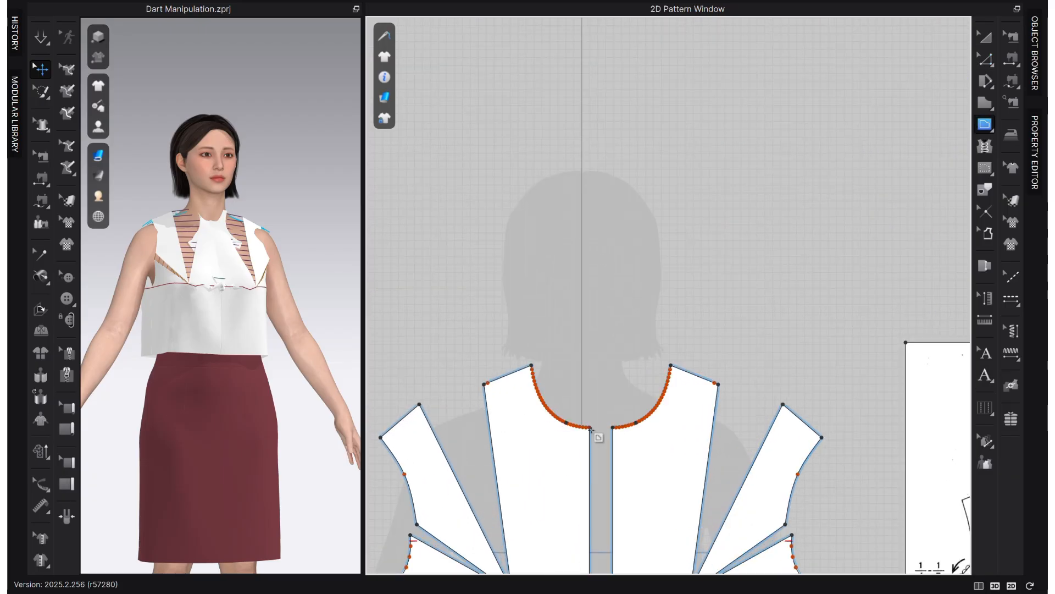
right_click(527, 428)
type("8.5")
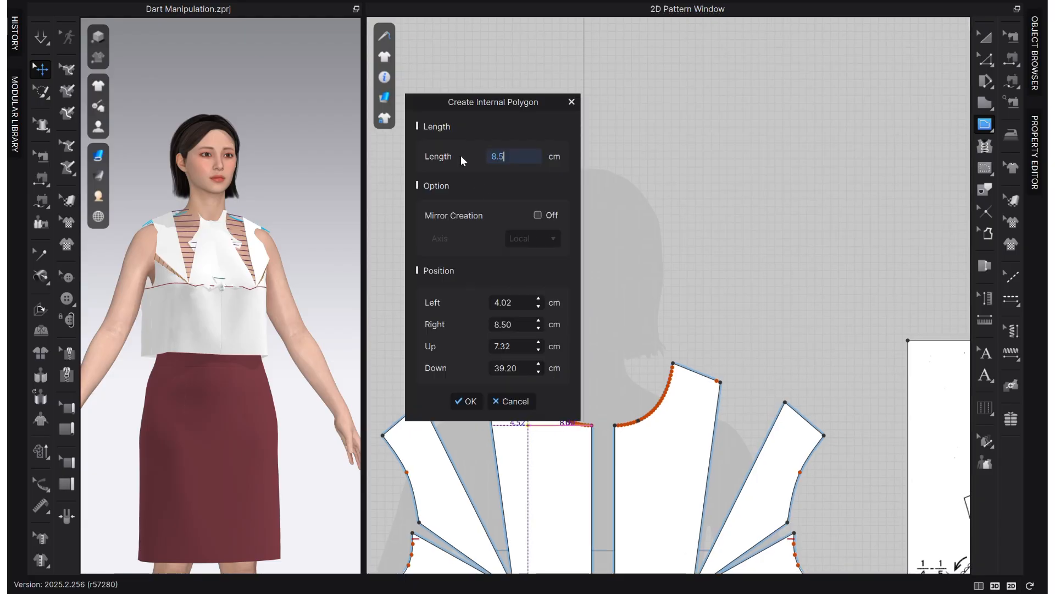
left_click(465, 401)
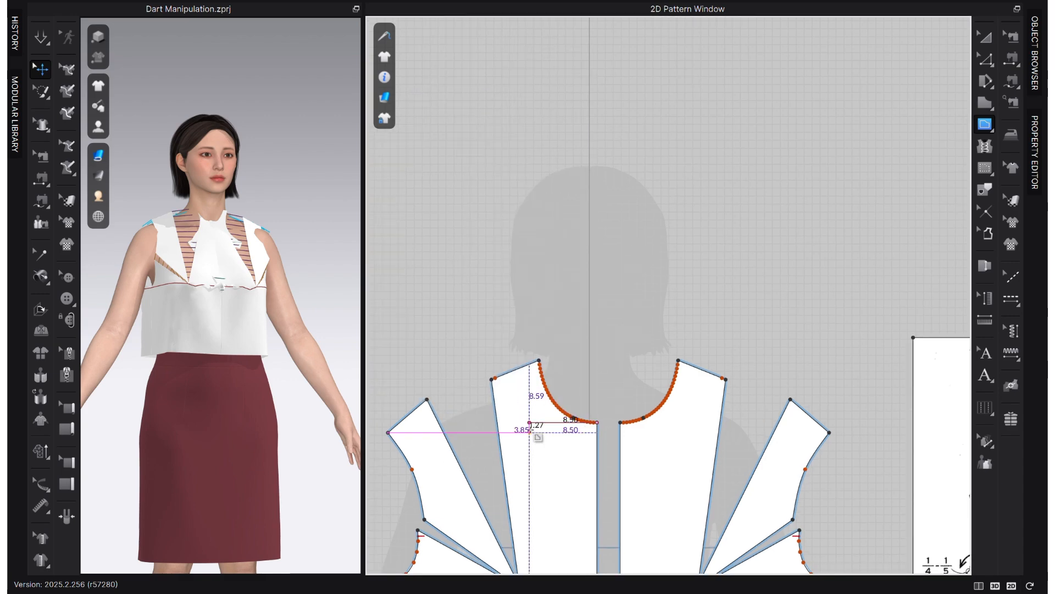
key("Return")
left_click(986, 38)
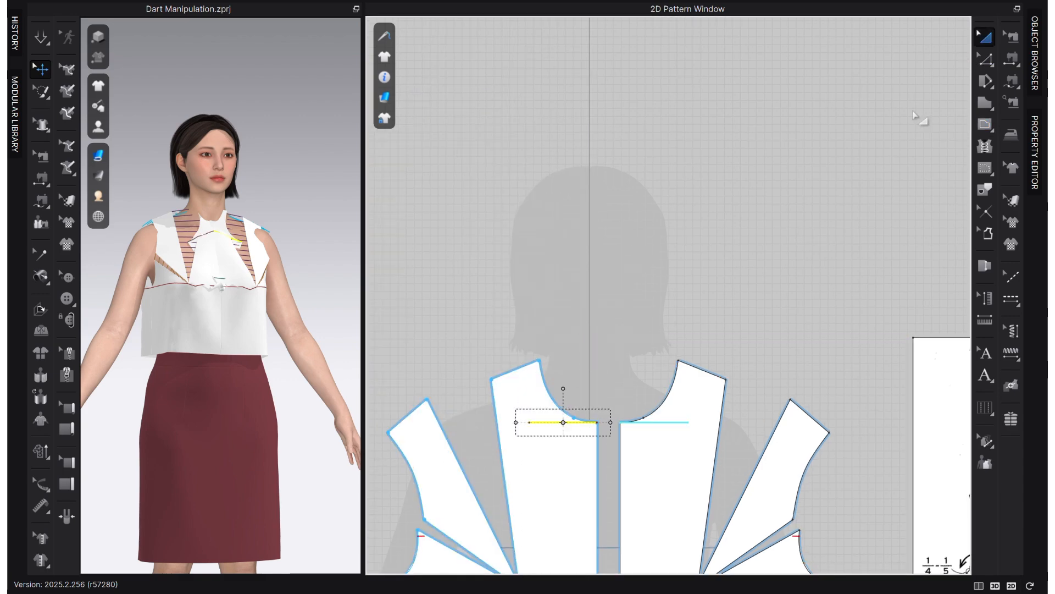
right_click_drag(625, 460, 737, 266)
left_click(684, 293)
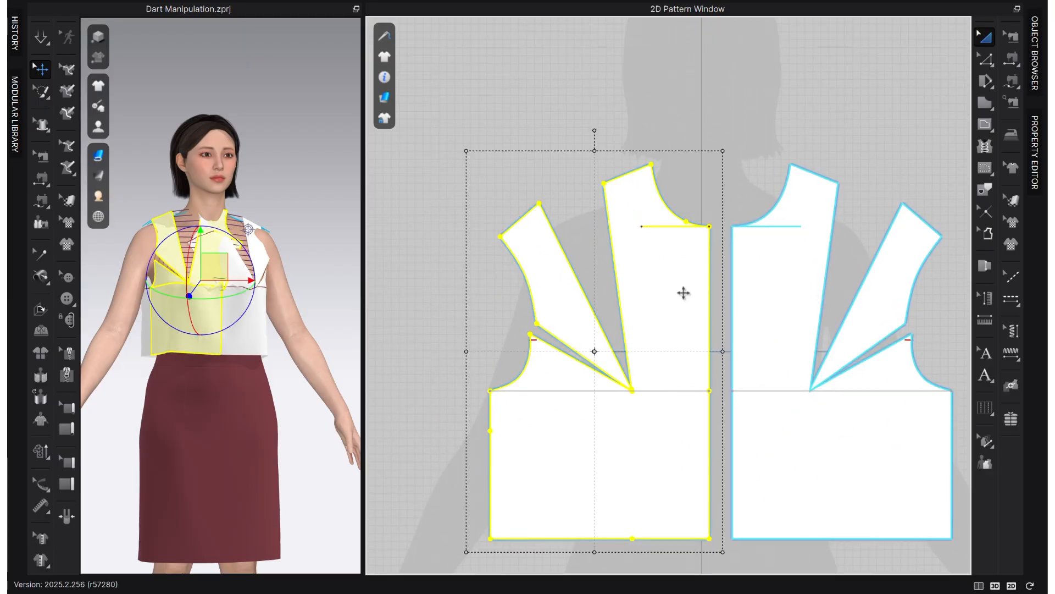
left_click(678, 191)
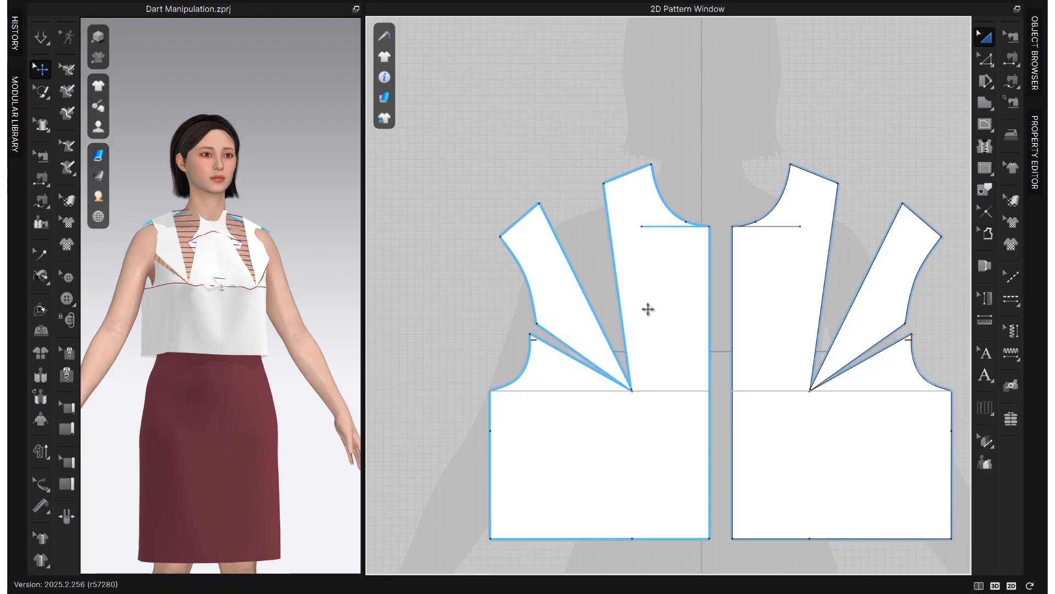
key("z")
left_click(626, 315)
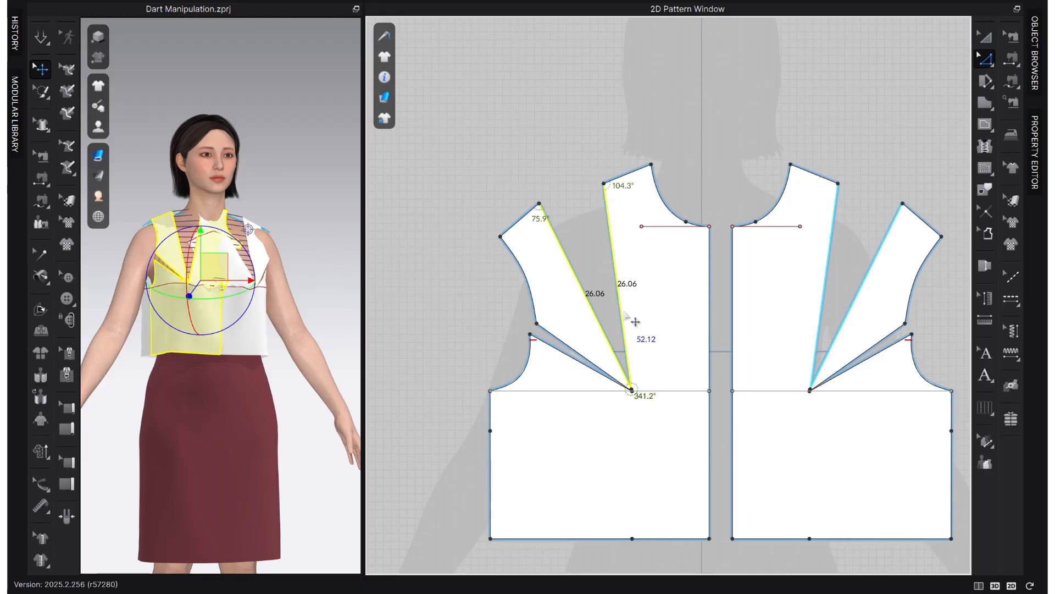
right_click(625, 314)
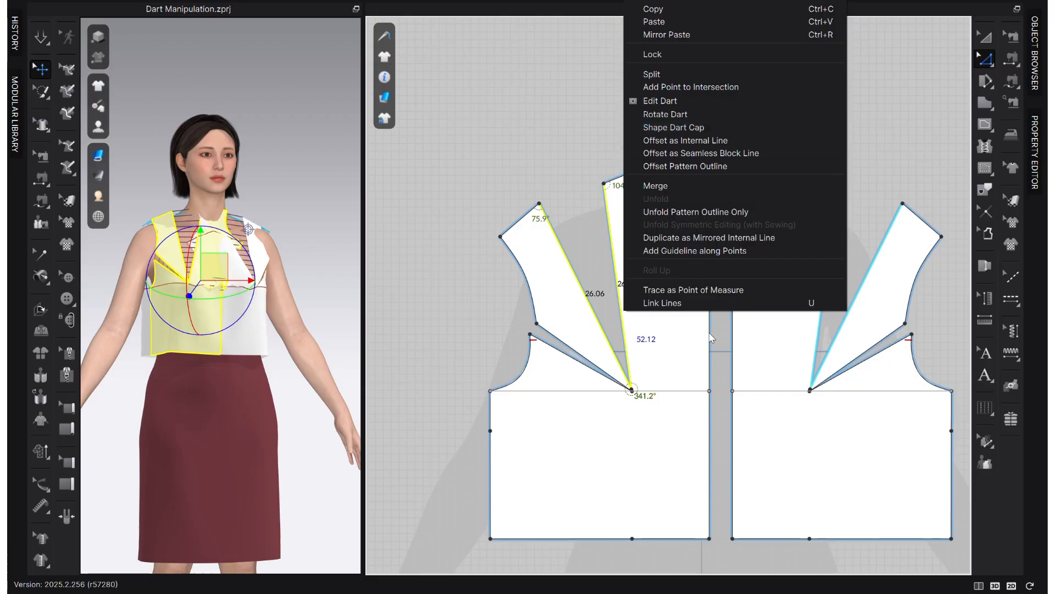
left_click(665, 114)
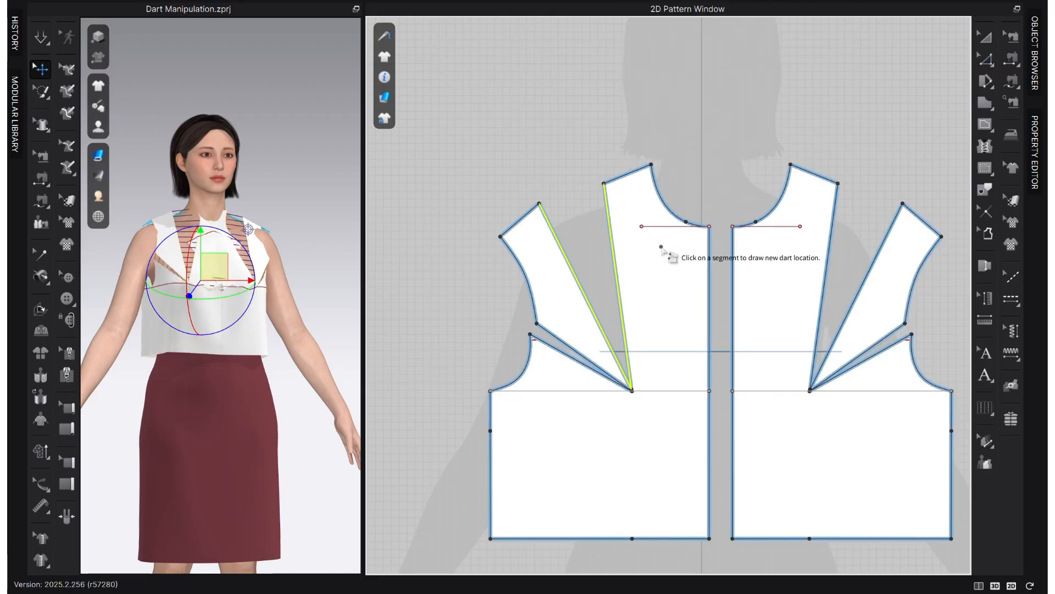
Step: Examine the reference diagram for the new dart position at point B on the neckline, and leave the dart rotation
scroll(605, 343, "down", 4)
middle_click_drag(753, 338, 702, 353)
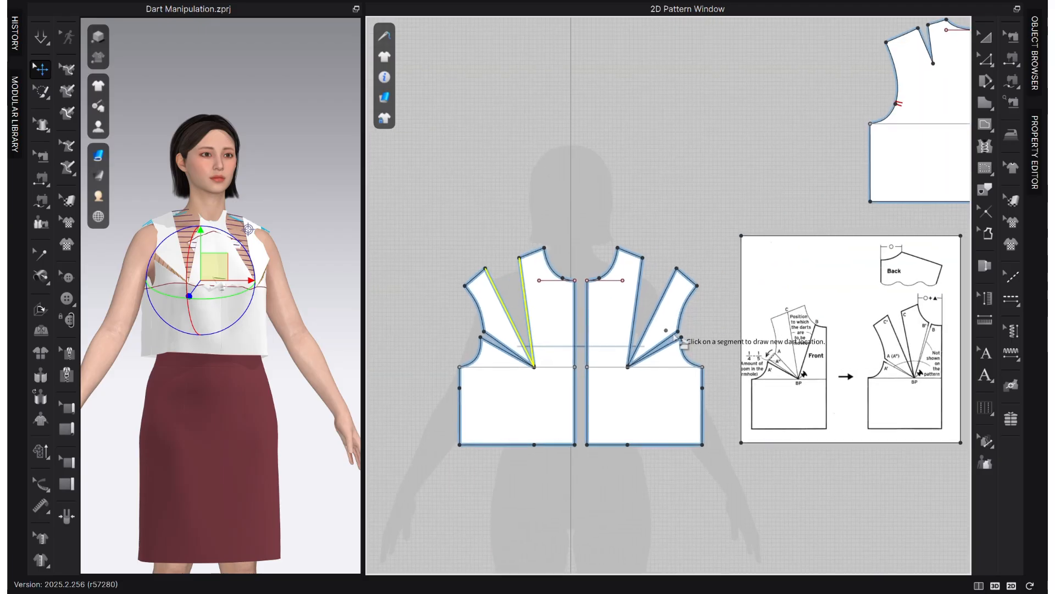
scroll(824, 327, "up", 4)
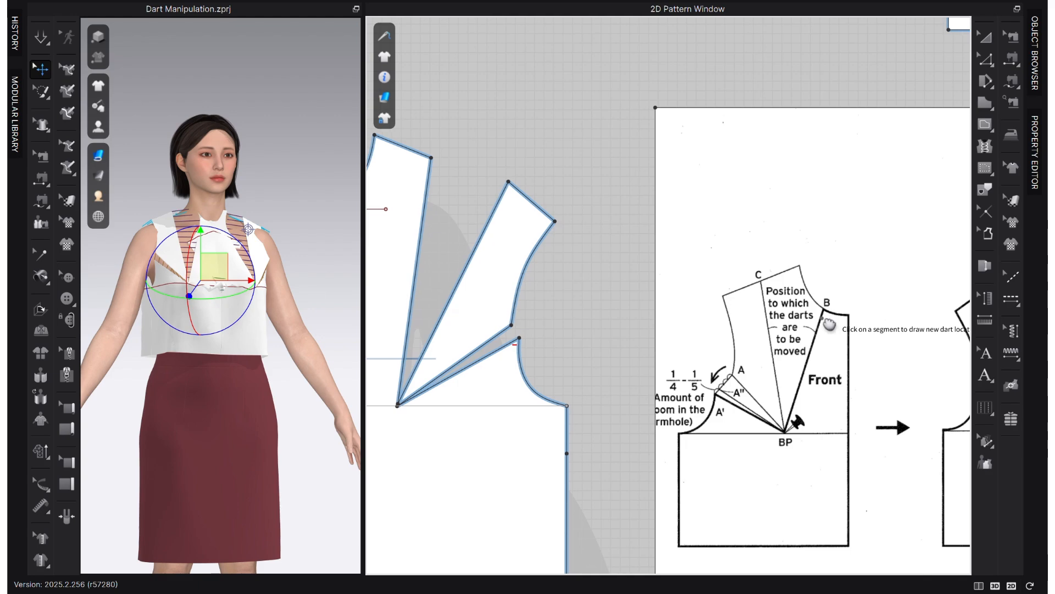
middle_click_drag(808, 311, 855, 317)
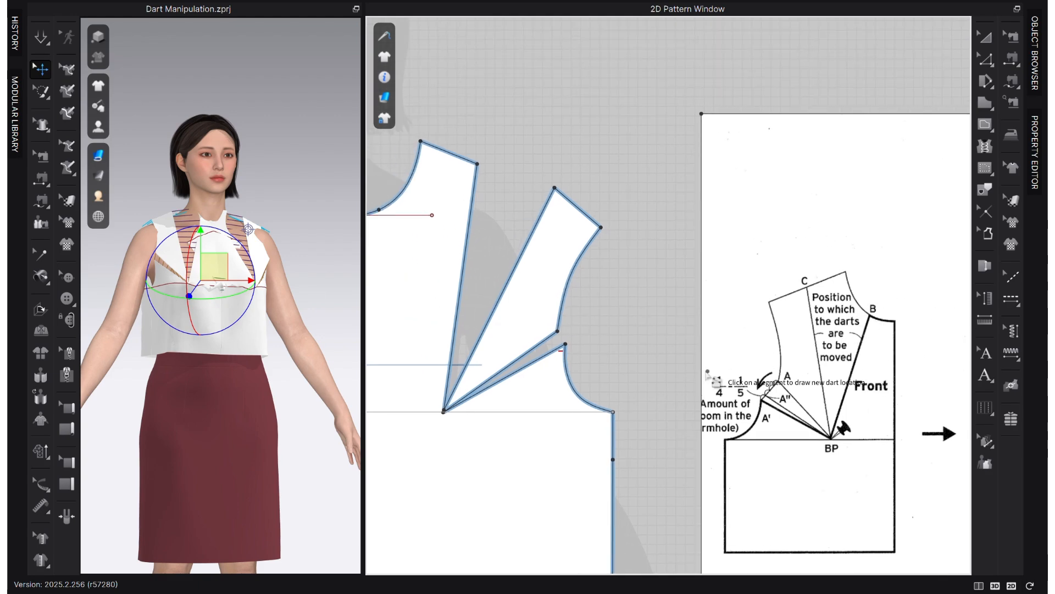
scroll(743, 343, "up", 4)
middle_click_drag(744, 343, 890, 349)
scroll(727, 334, "down", 3)
scroll(726, 334, "down", 4)
scroll(497, 230, "up", 3)
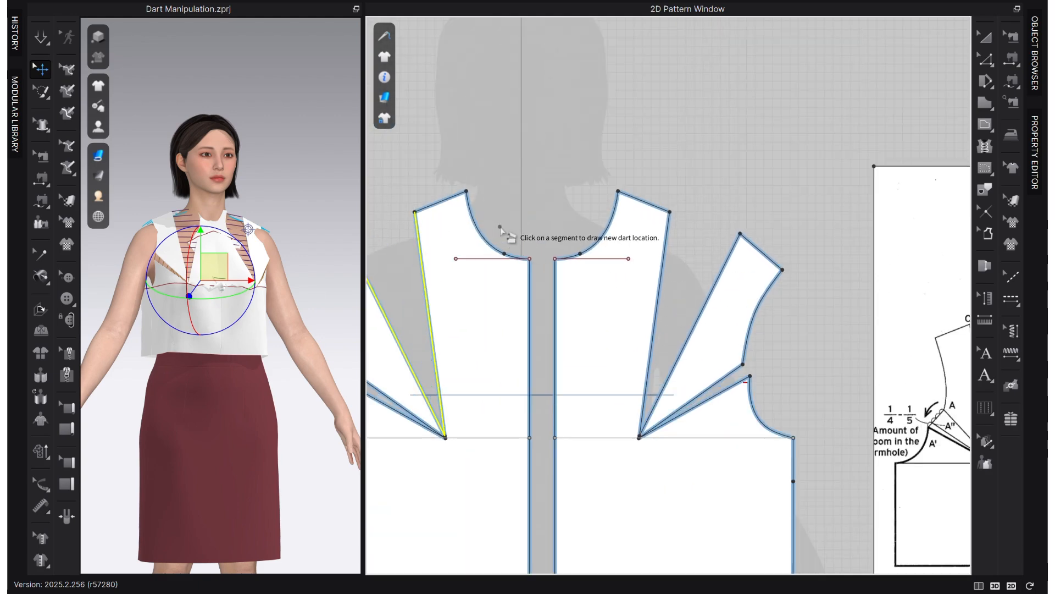
key("z")
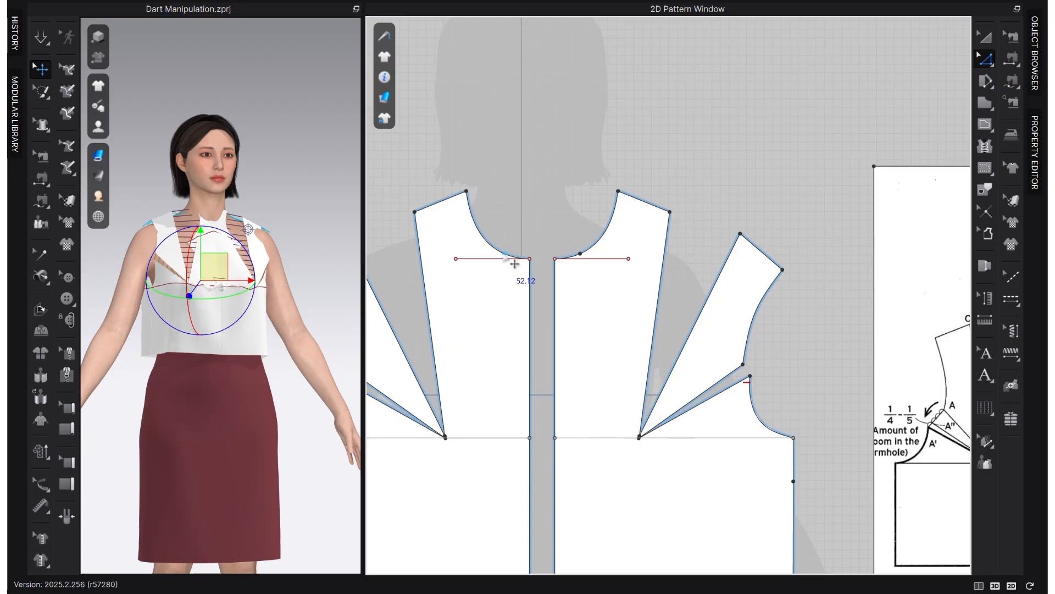
Step: Try deleting the front neckline point near the centre front, and undo the deletion
left_click(505, 254)
key("Delete")
key("ctrl+z")
left_click(506, 239)
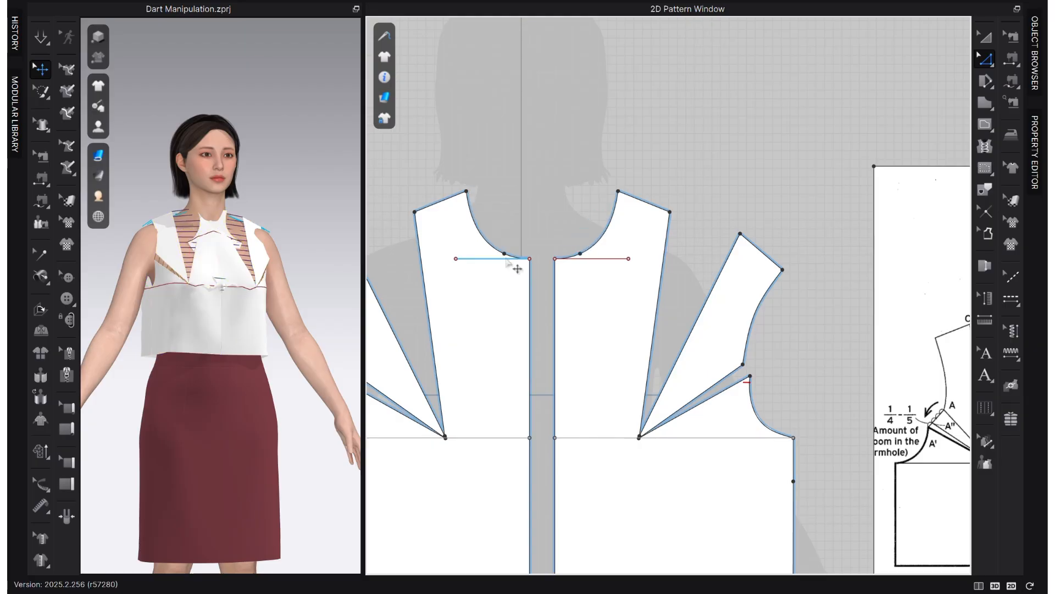
Step: Convert the front neckline point near the centre front to a curve point with Maintain Curve, and split the neckline along its lower curve
scroll(506, 262, "up", 3)
right_click(504, 251)
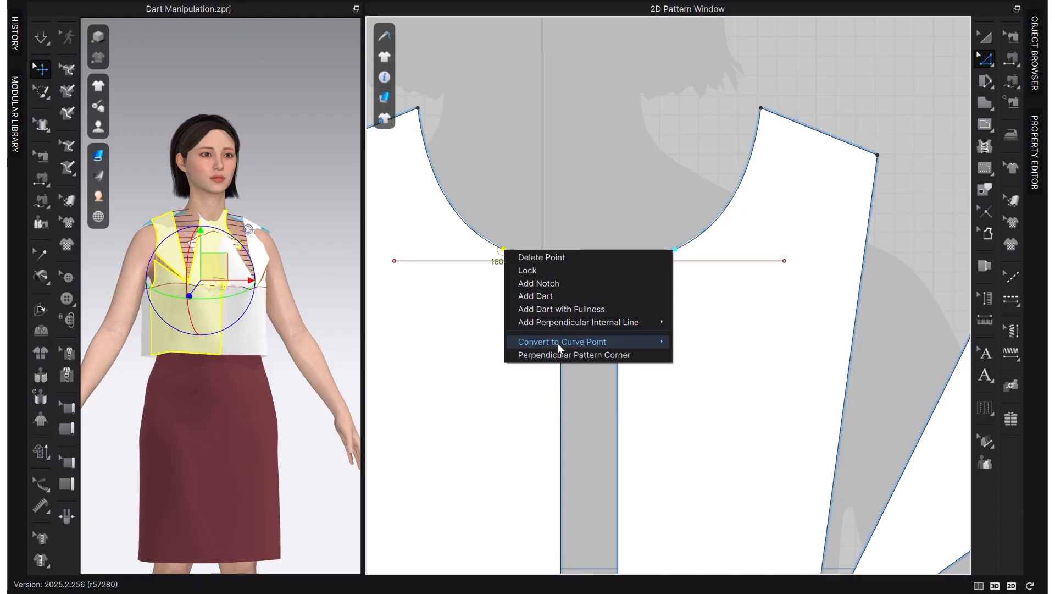
mouse_move(559, 343)
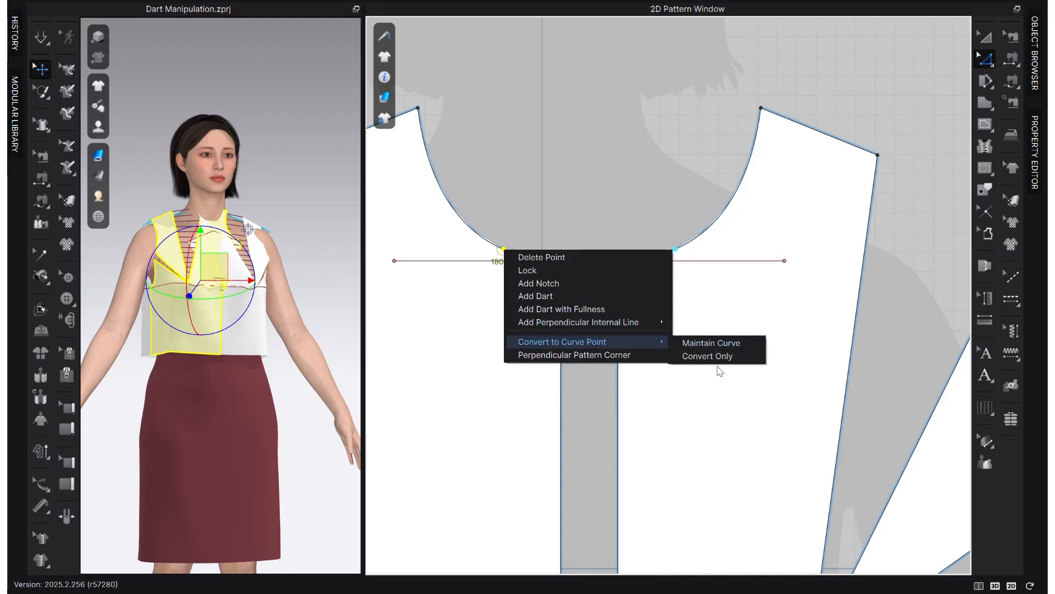
left_click(724, 342)
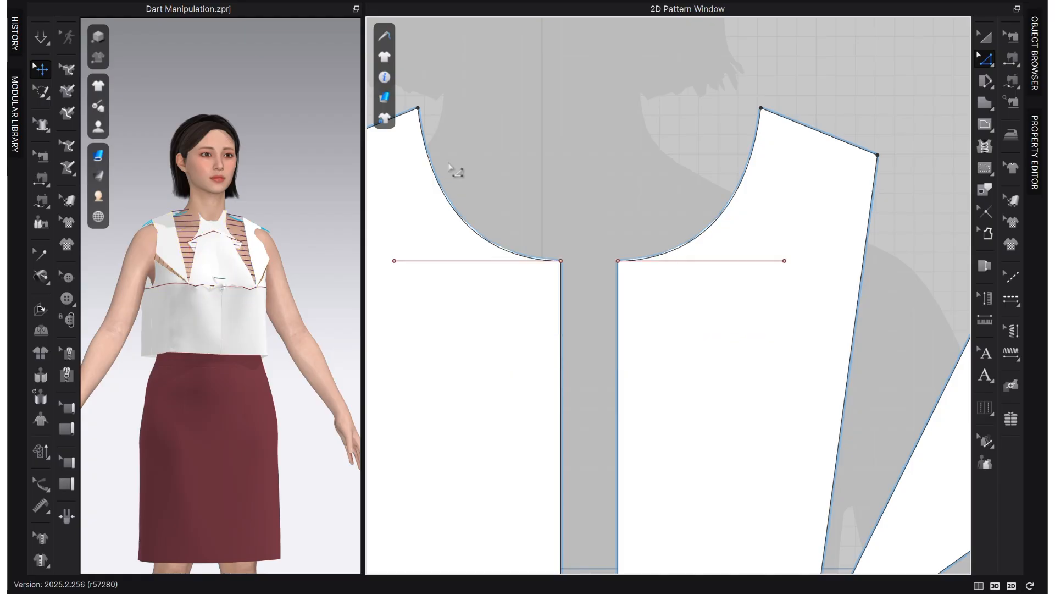
right_click(474, 227)
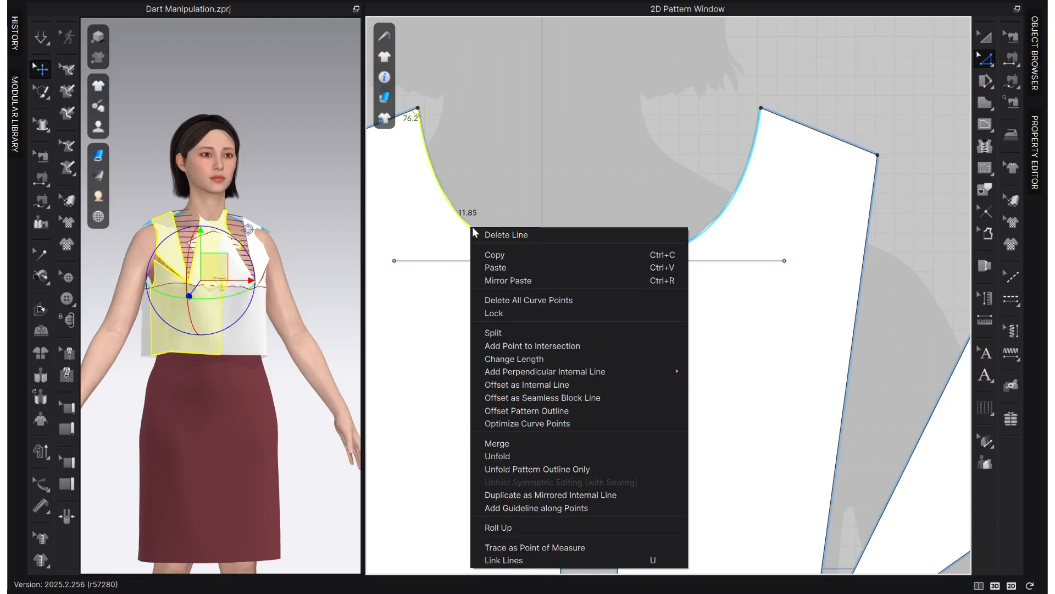
left_click(525, 336)
left_click(506, 405)
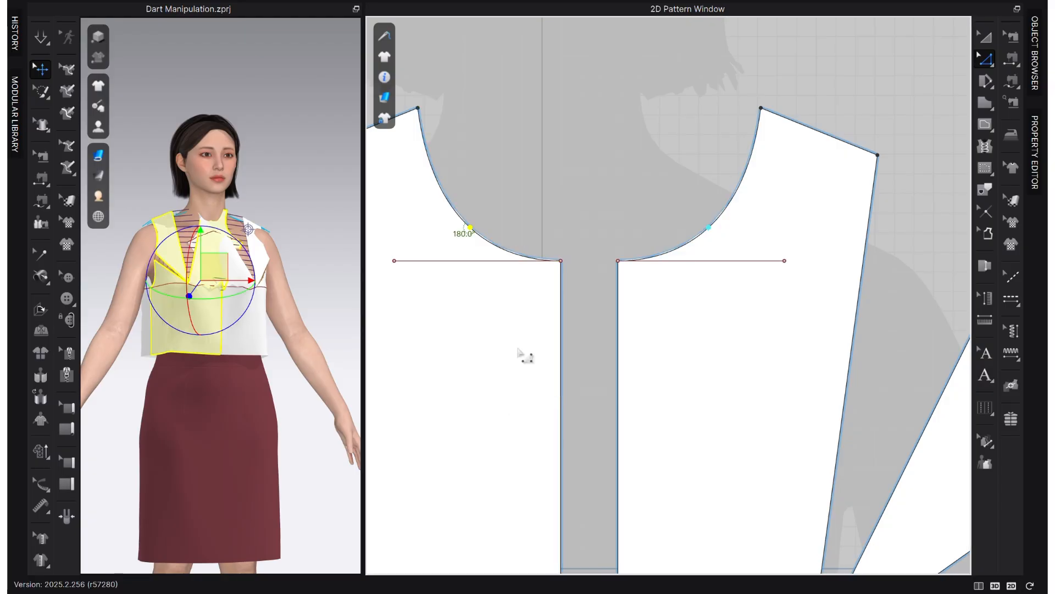
Step: Split the front neckline curve into two lines, 4.15 cm and 7.70 cm long
left_click(554, 199)
scroll(570, 224, "down", 5)
middle_click_drag(582, 252, 549, 263)
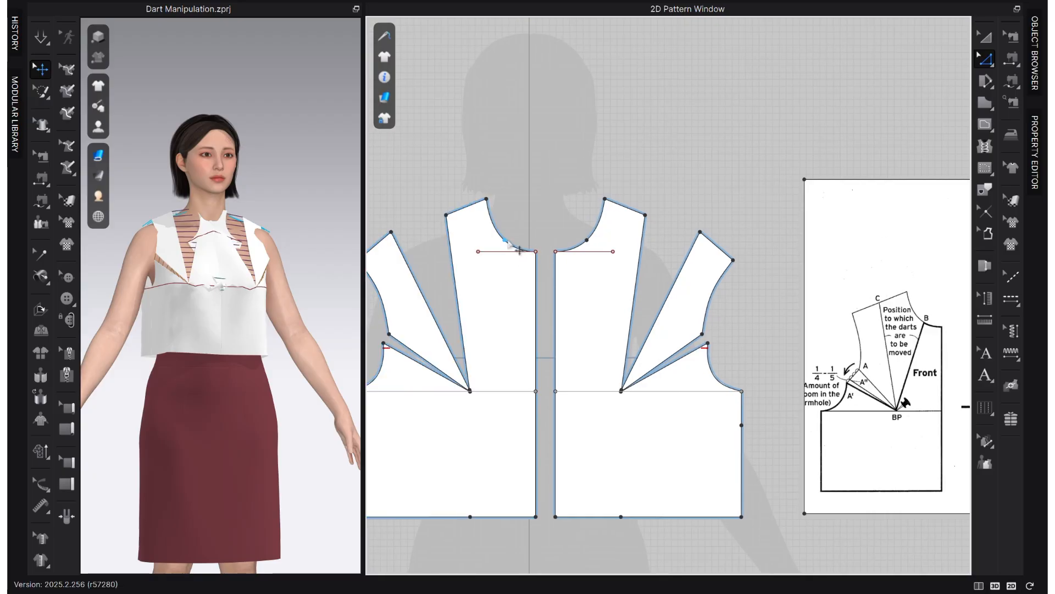
scroll(519, 252, "up", 4)
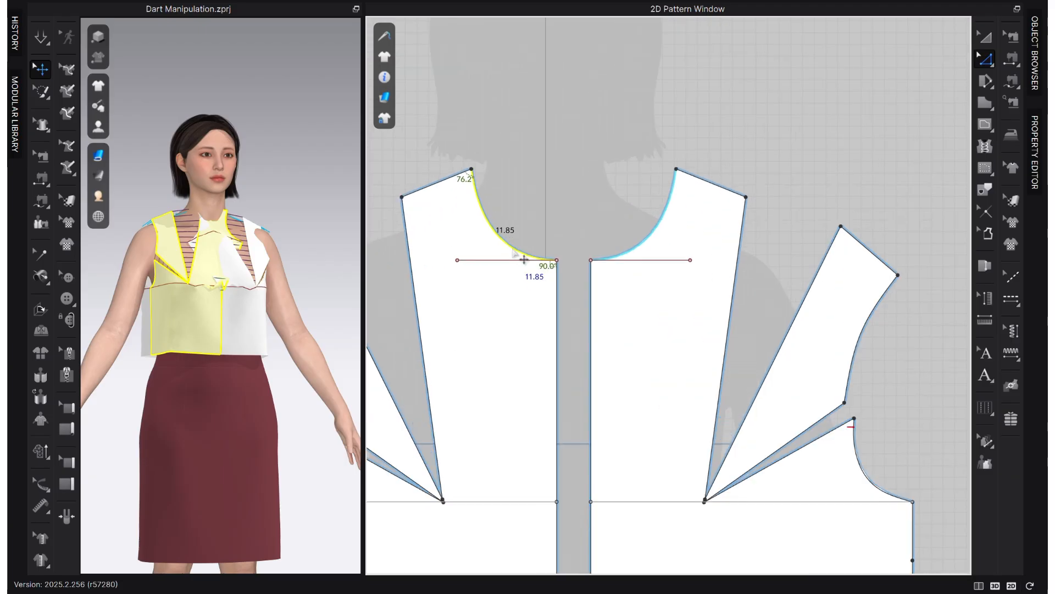
left_click(522, 257)
right_click(522, 257)
left_click(605, 352)
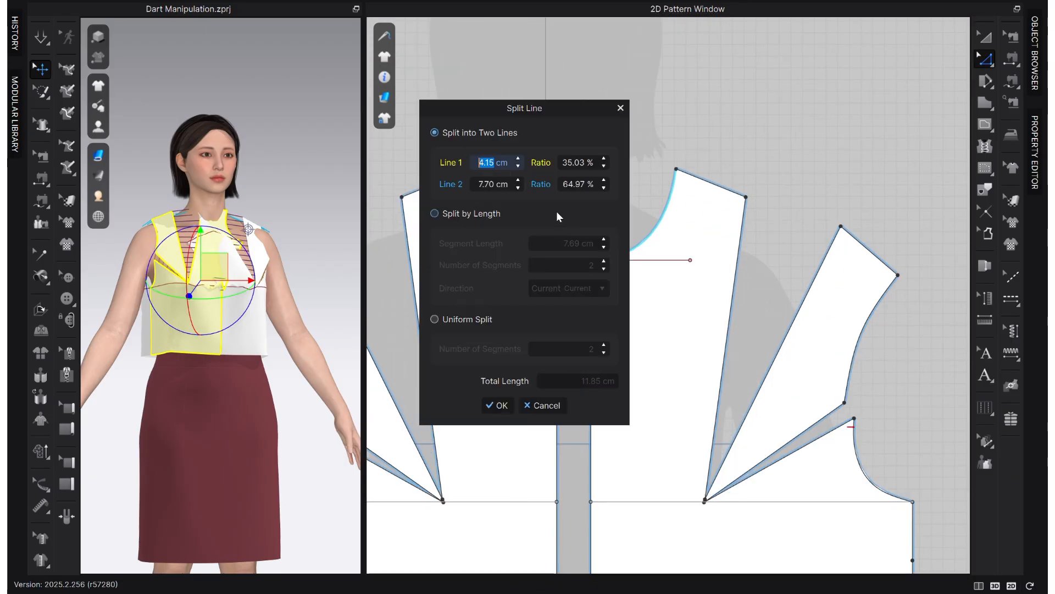
left_click(497, 405)
Step: Try rotating part of the shoulder dart into the neckline split point about the bust point, with a neckline opening of about 1.12 cm
scroll(585, 217, "down", 3)
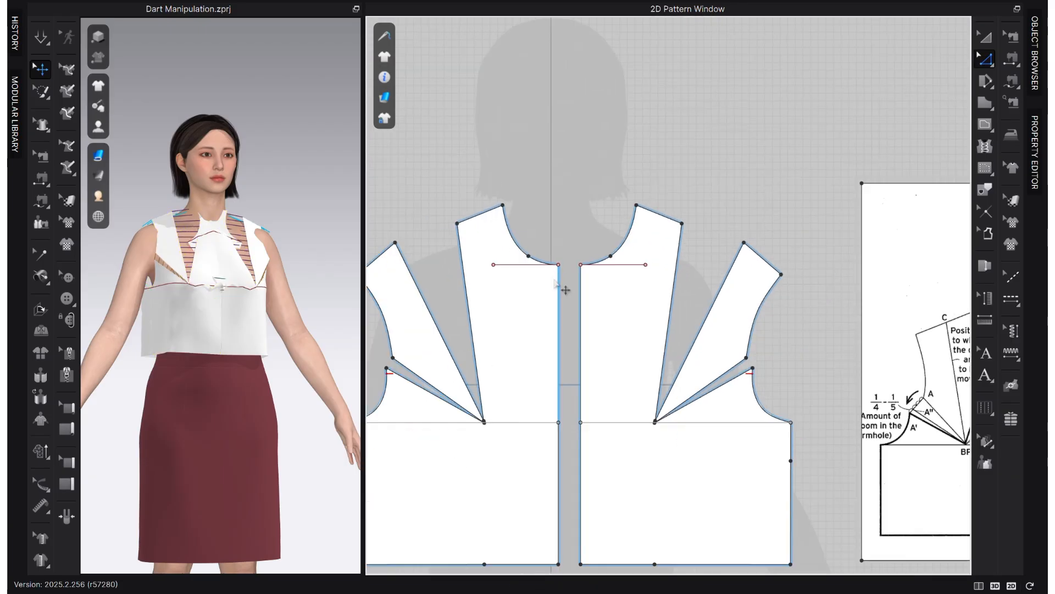
left_click(475, 355)
right_click(476, 355)
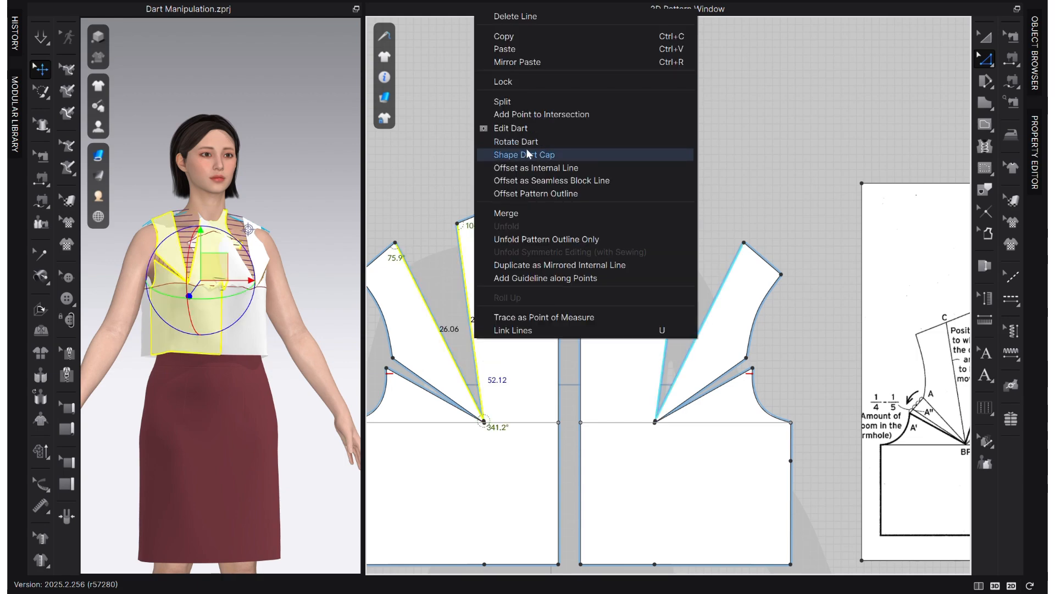
left_click(526, 148)
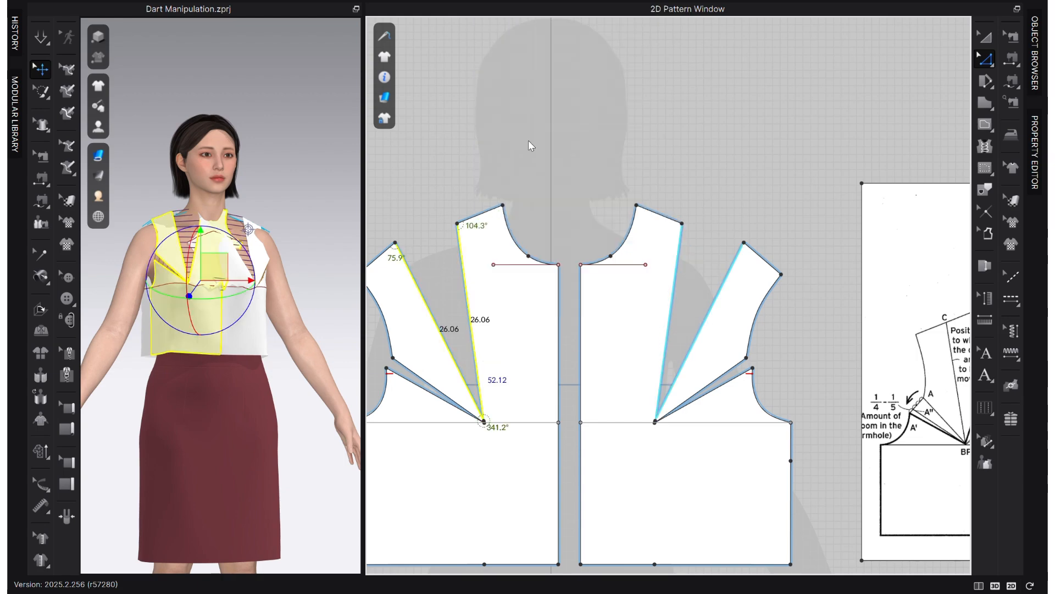
left_click(528, 256)
scroll(492, 448, "up", 5)
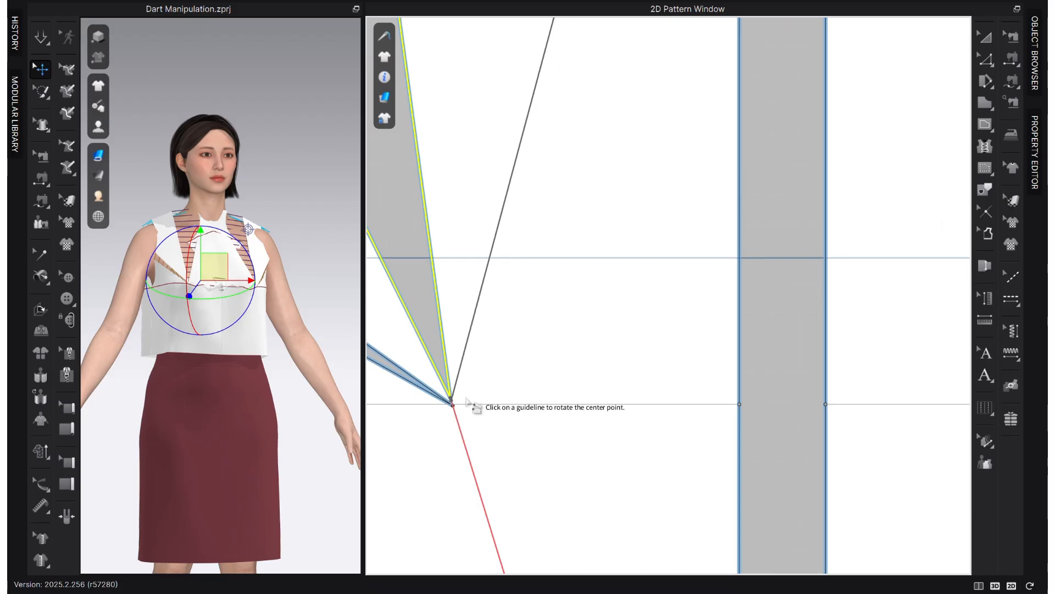
scroll(449, 416, "up", 2)
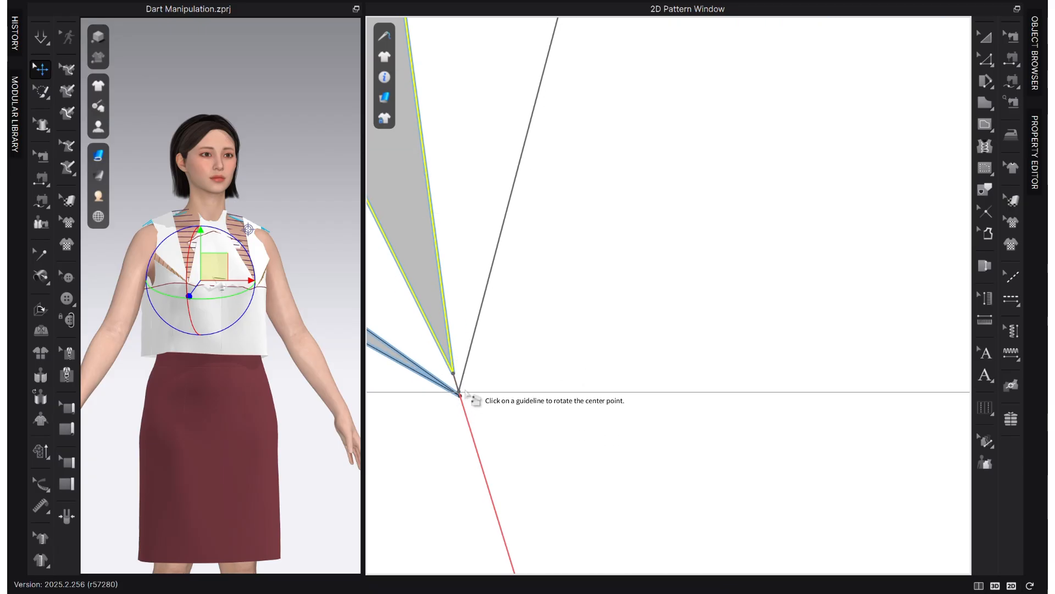
left_click(464, 393)
scroll(514, 275, "down", 5)
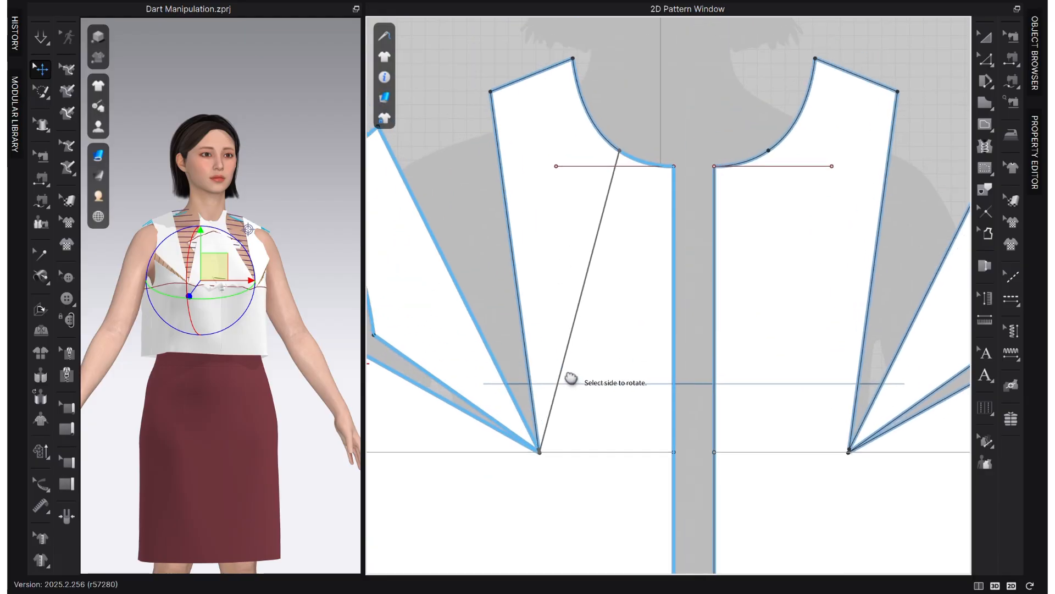
left_click(574, 130)
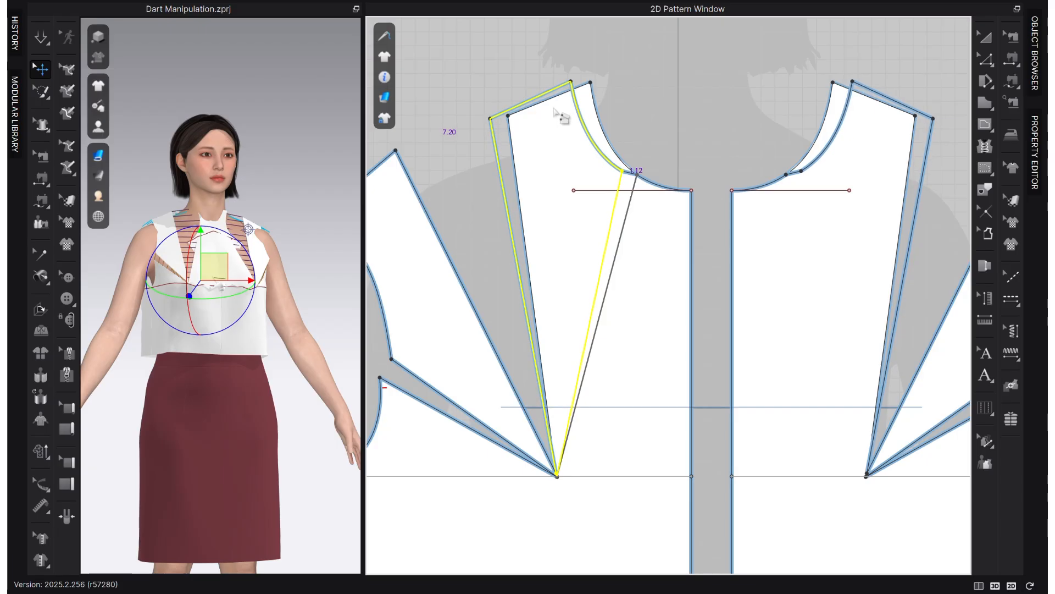
left_click(561, 116)
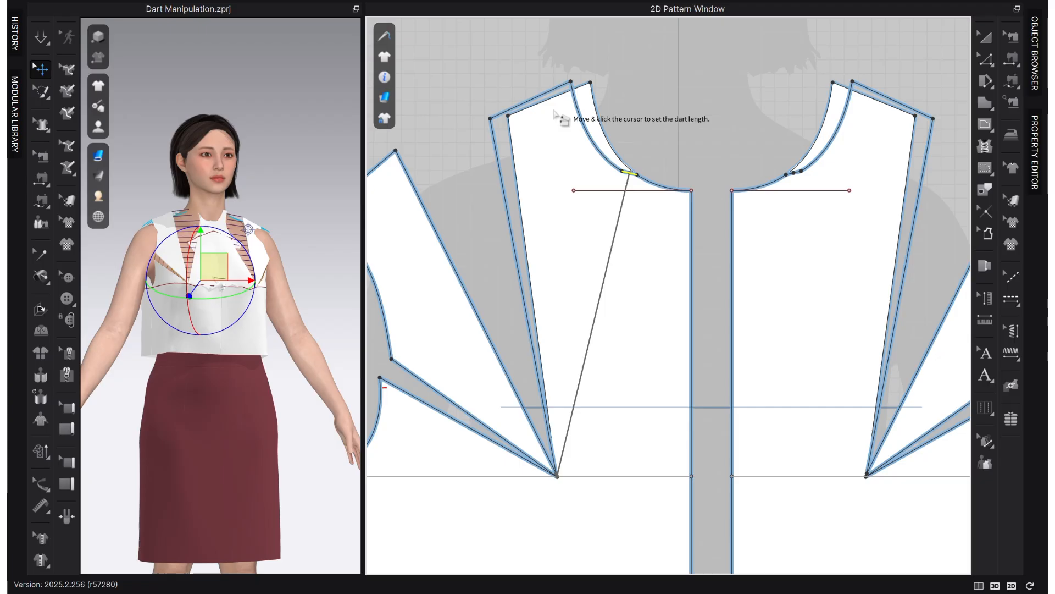
left_click(559, 473)
Step: Check the rotated neck point with a vertical line from the horizontal guide's outer end, and undo the neckline dart rotation
key("v")
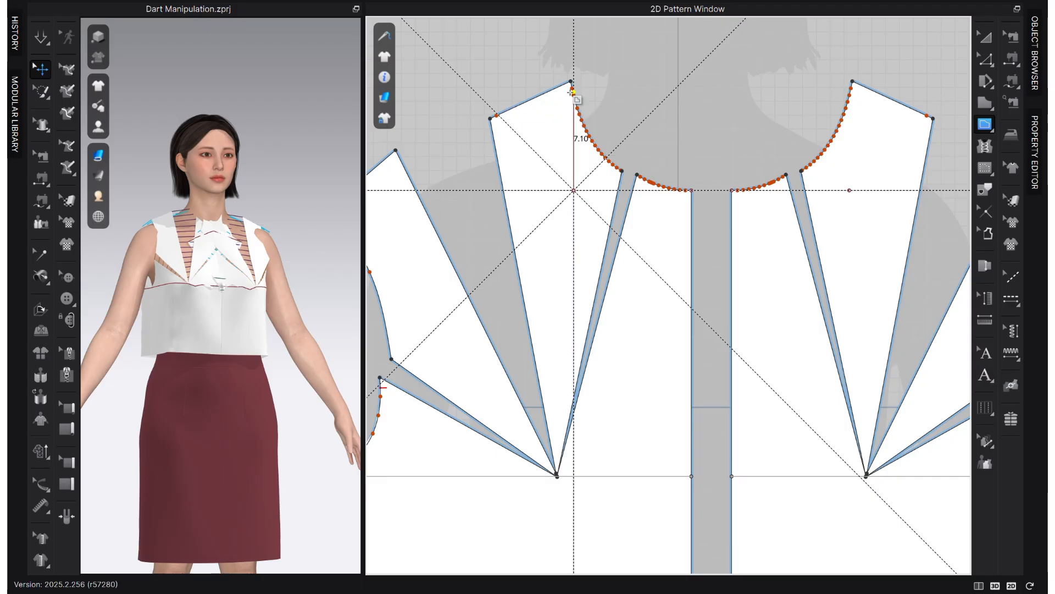
scroll(574, 81, "up", 2)
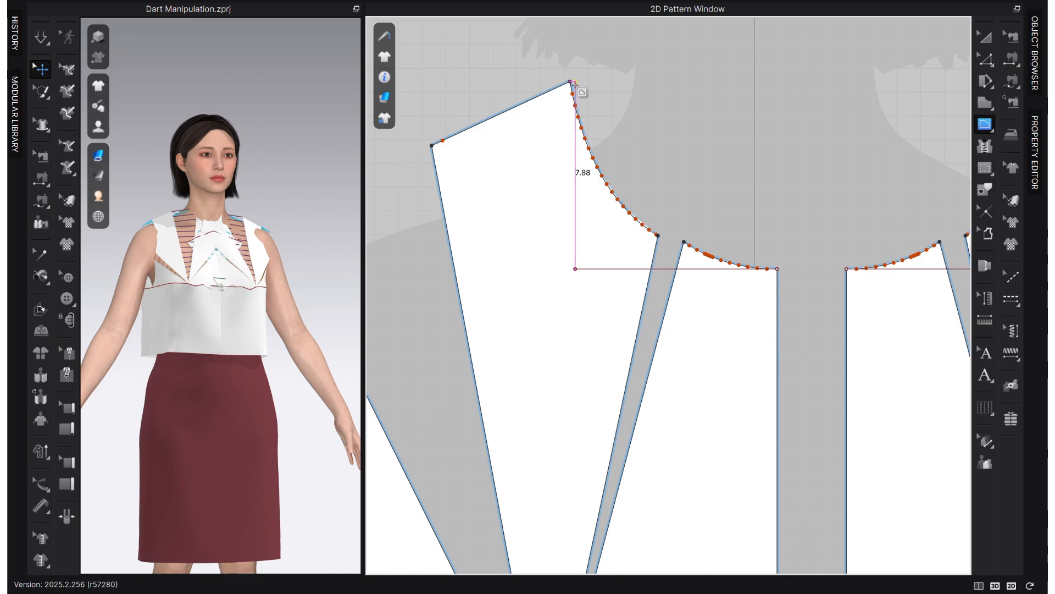
scroll(627, 186, "down", 2)
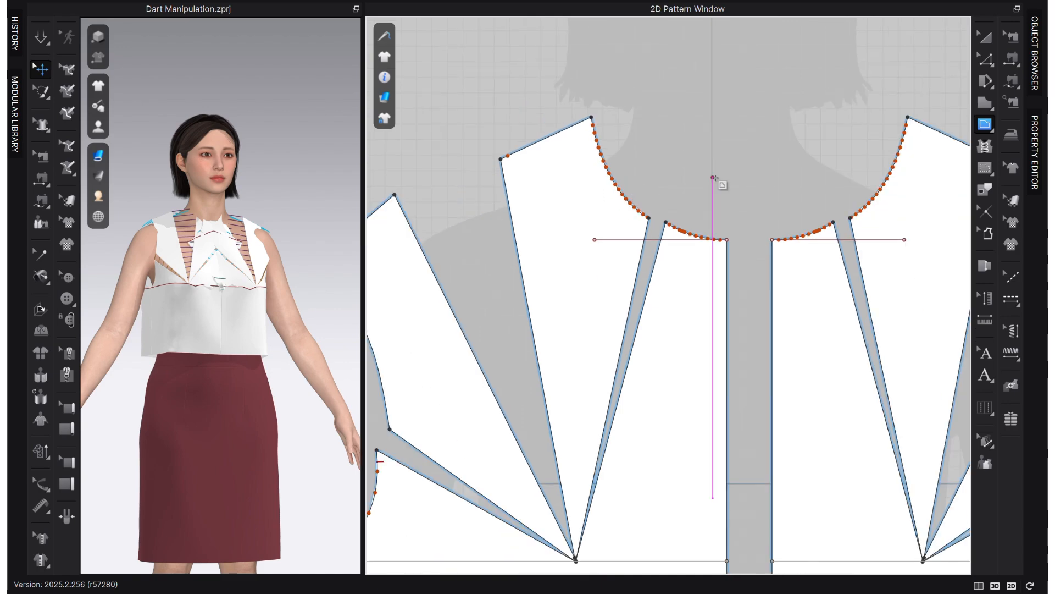
key("z")
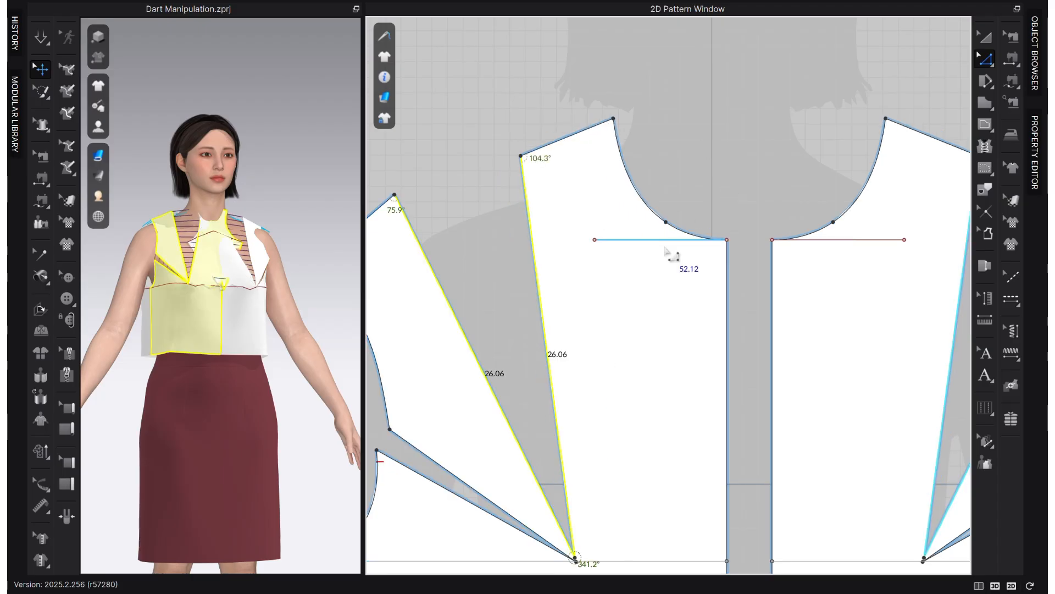
Step: Draw a vertical internal line from the horizontal guide's outer end up to the shoulder line
left_click(623, 422)
key("g")
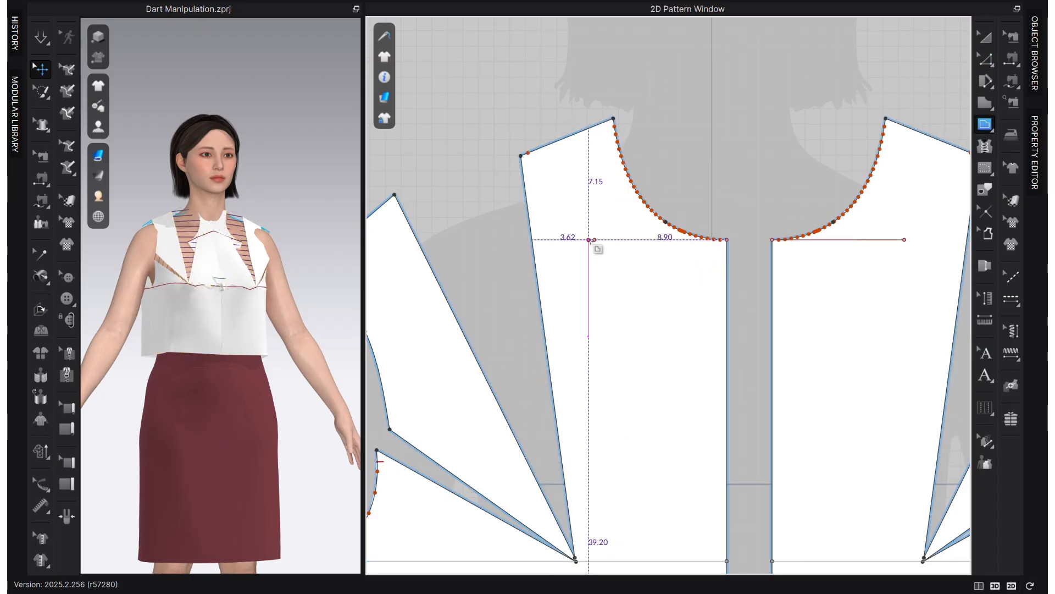
left_click(594, 240)
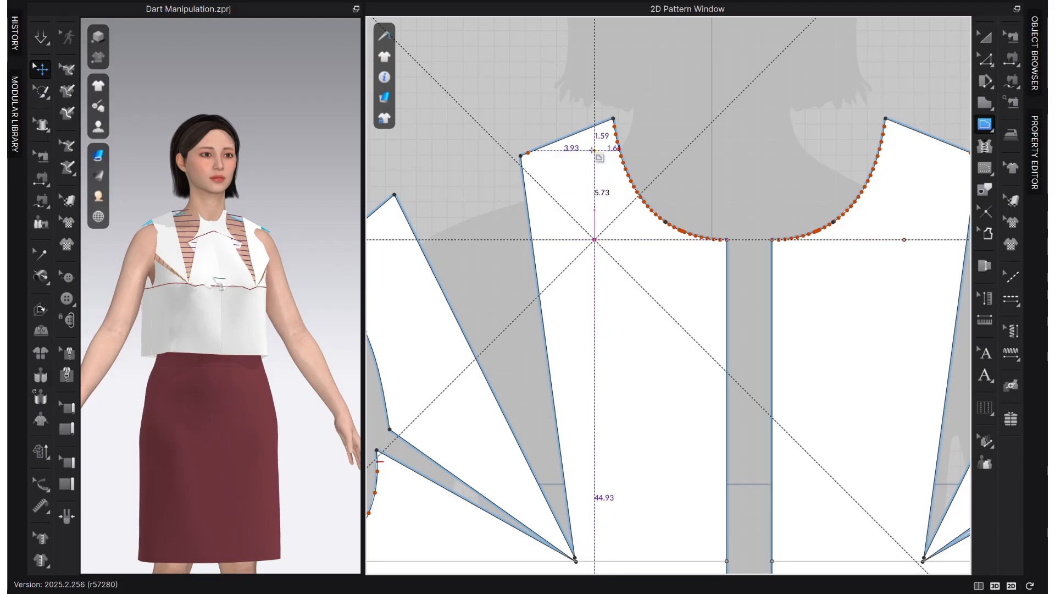
left_click(595, 126)
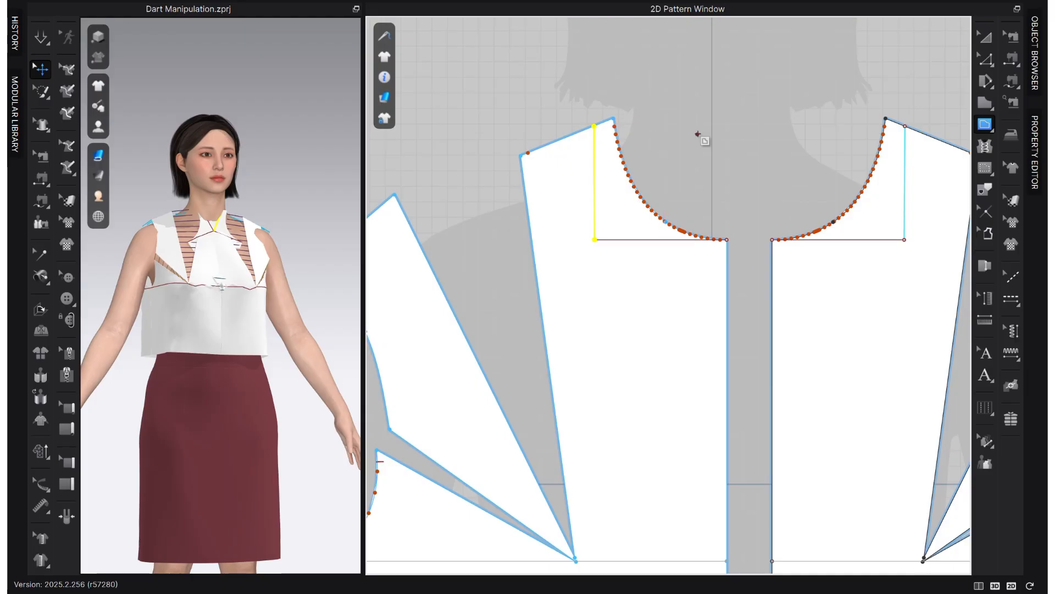
key("z")
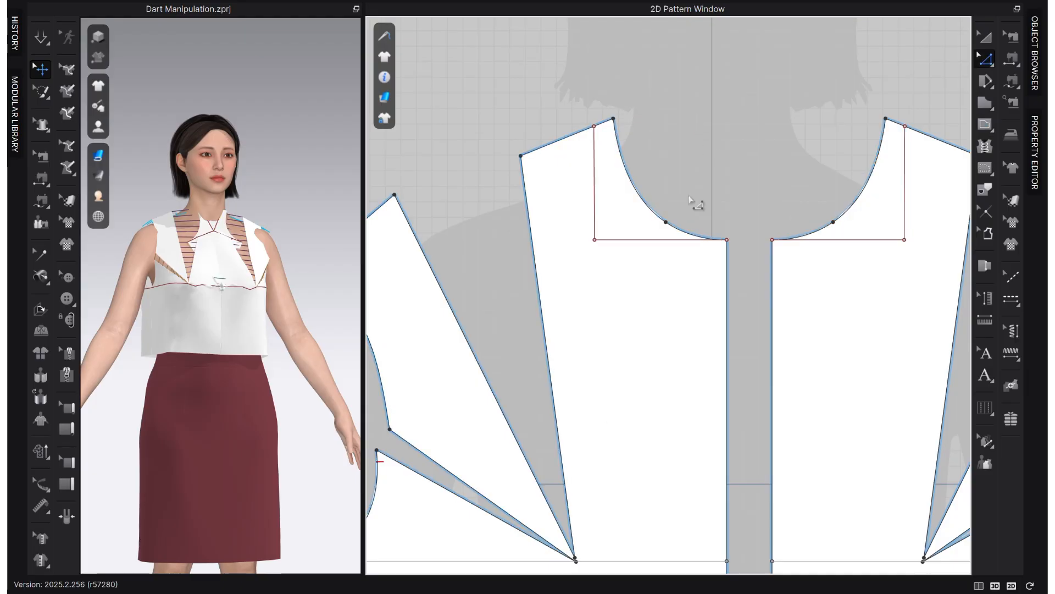
Step: Rotate part of the shoulder dart into the neckline split point, aligning the neck point with the vertical guide and ending the new dart at the bust point
right_click(564, 486)
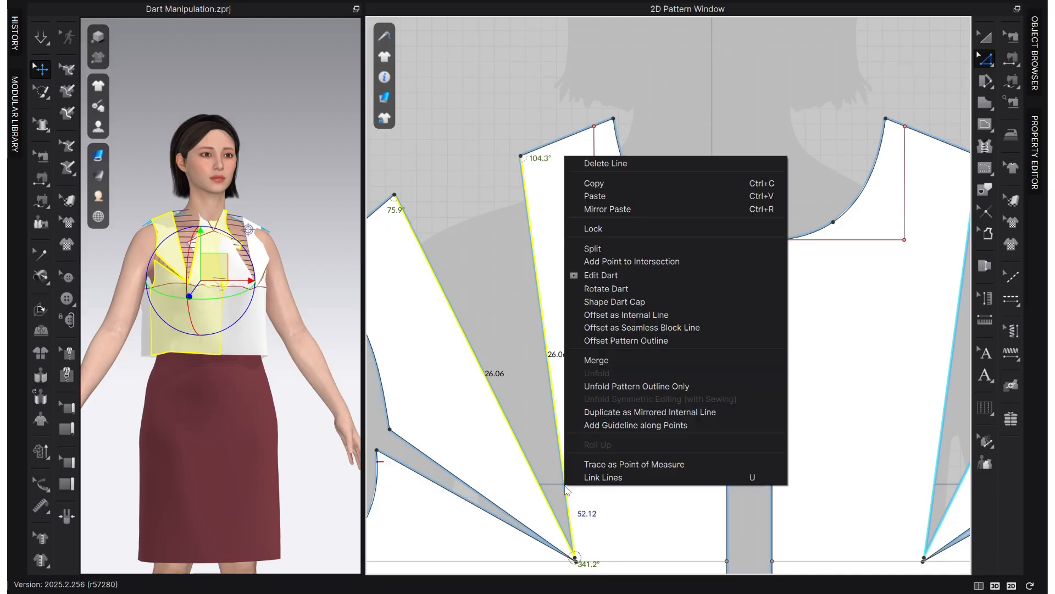
left_click(626, 289)
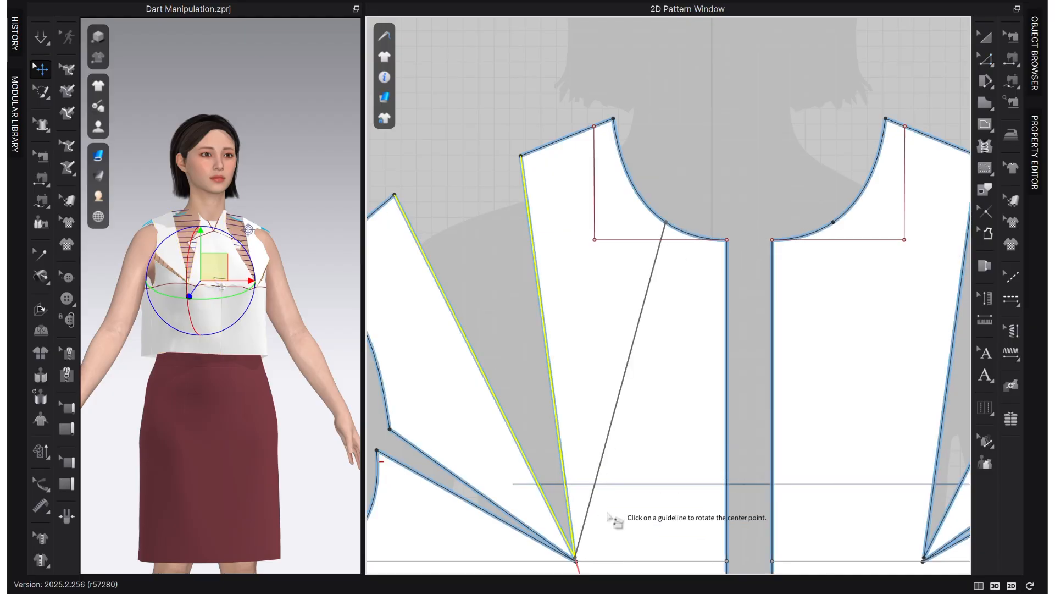
scroll(588, 517, "up", 5)
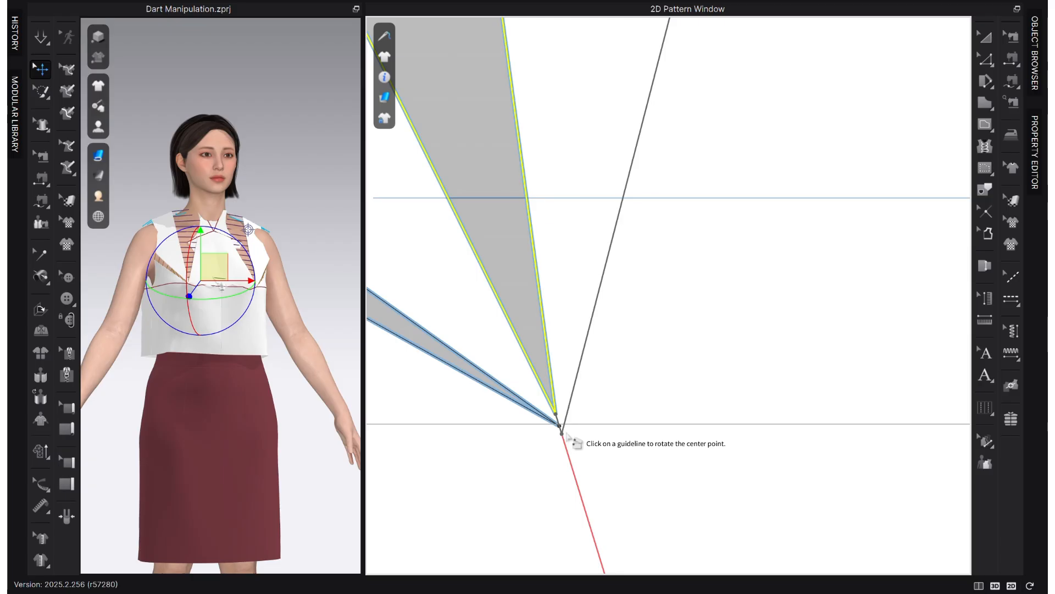
left_click(566, 434)
scroll(589, 429, "down", 5)
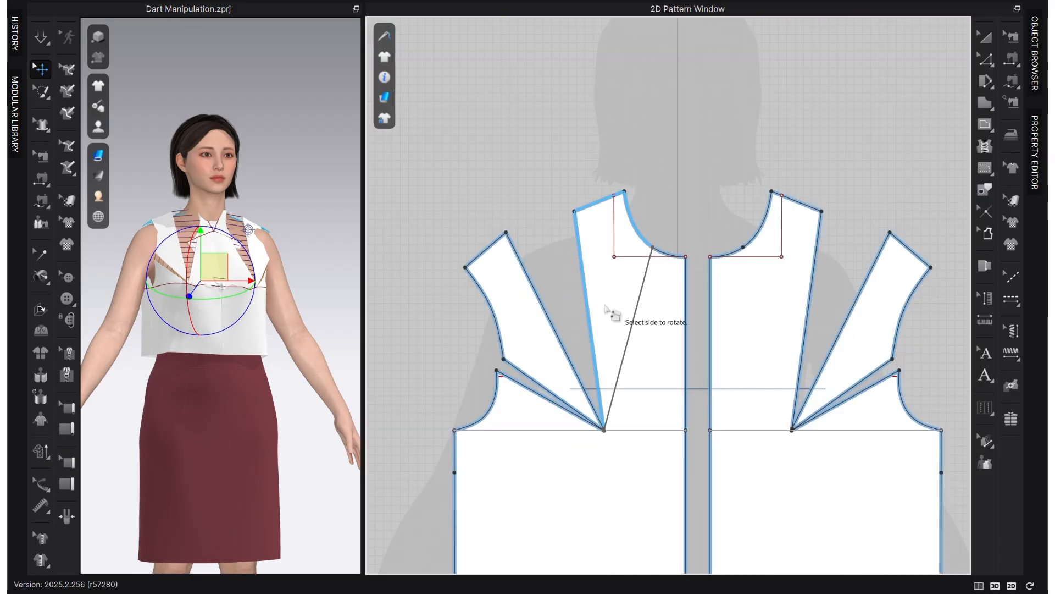
left_click(594, 278)
scroll(593, 278, "up", 3)
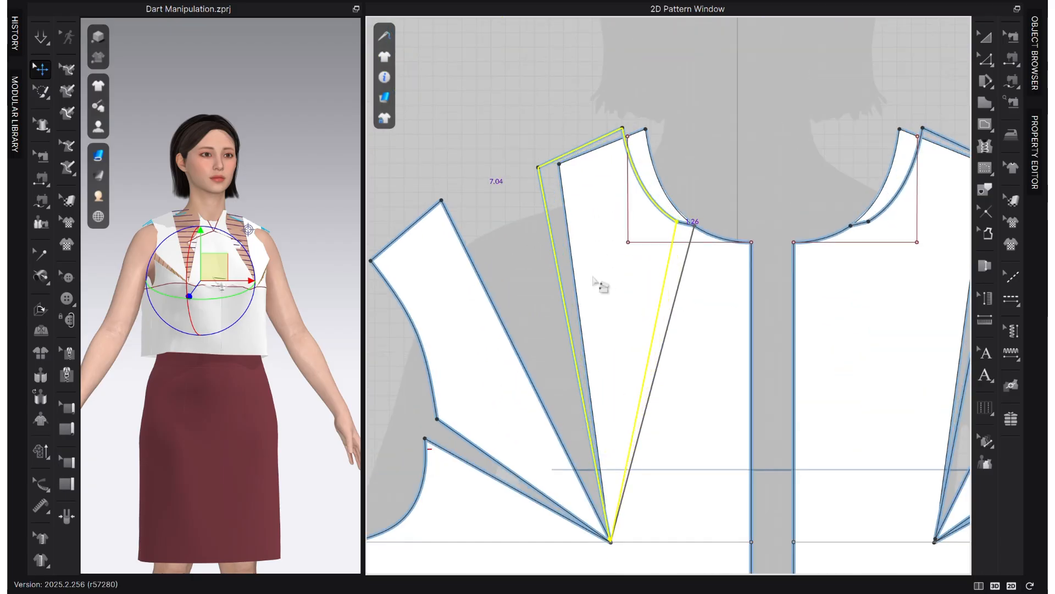
left_click(597, 278)
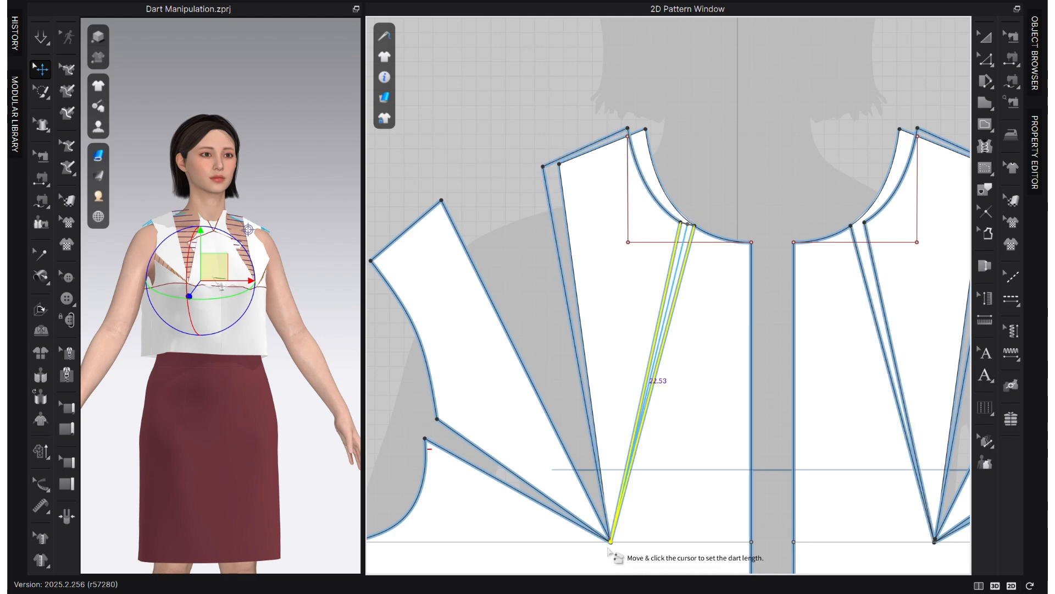
left_click(609, 543)
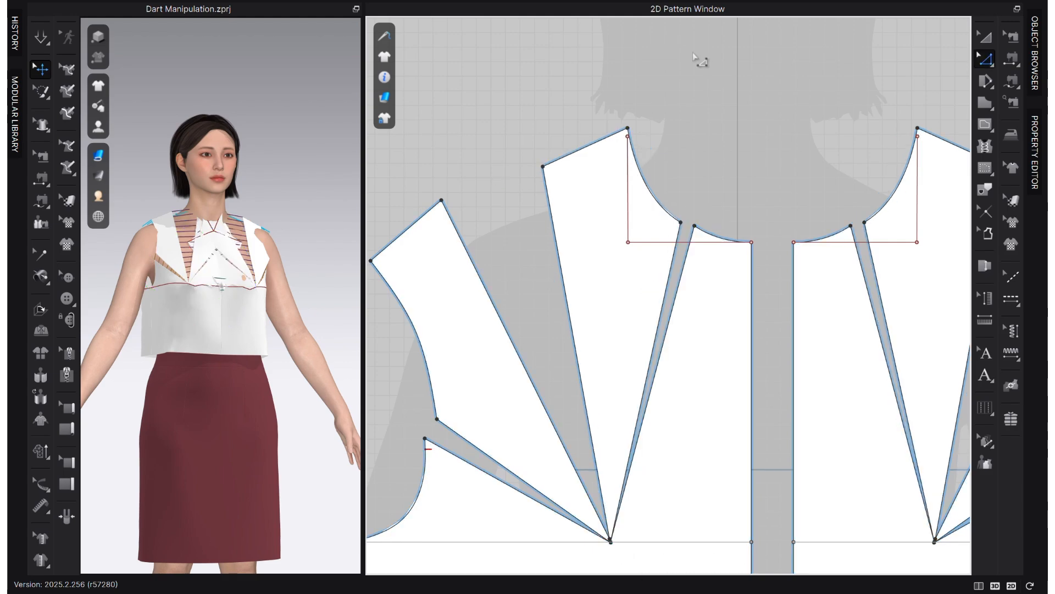
Step: Delete the horizontal and vertical internal guide lines from the front block
left_click(636, 244)
key("Delete")
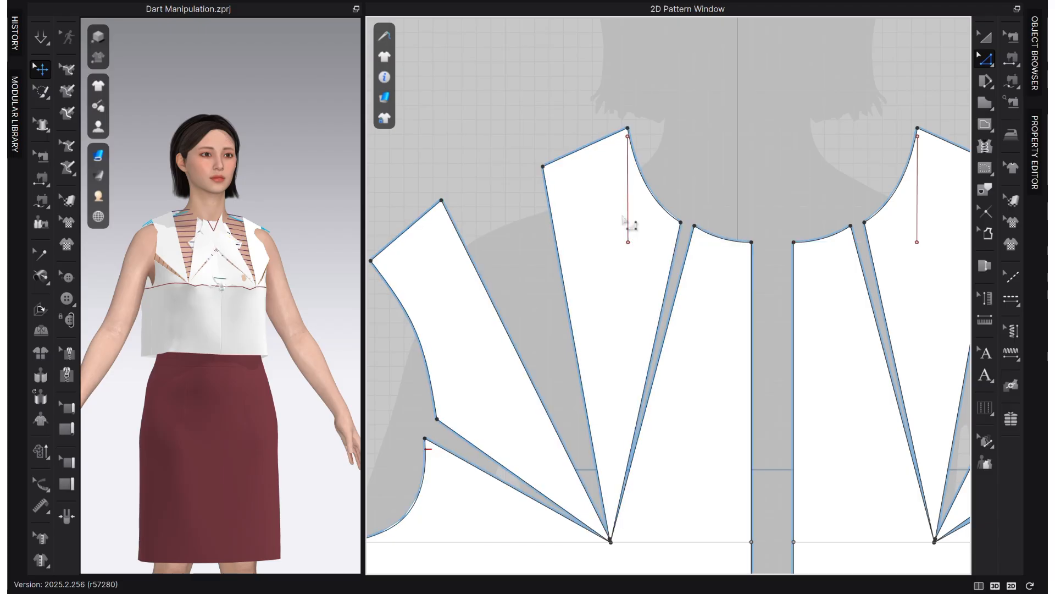
left_click(628, 217)
key("Delete")
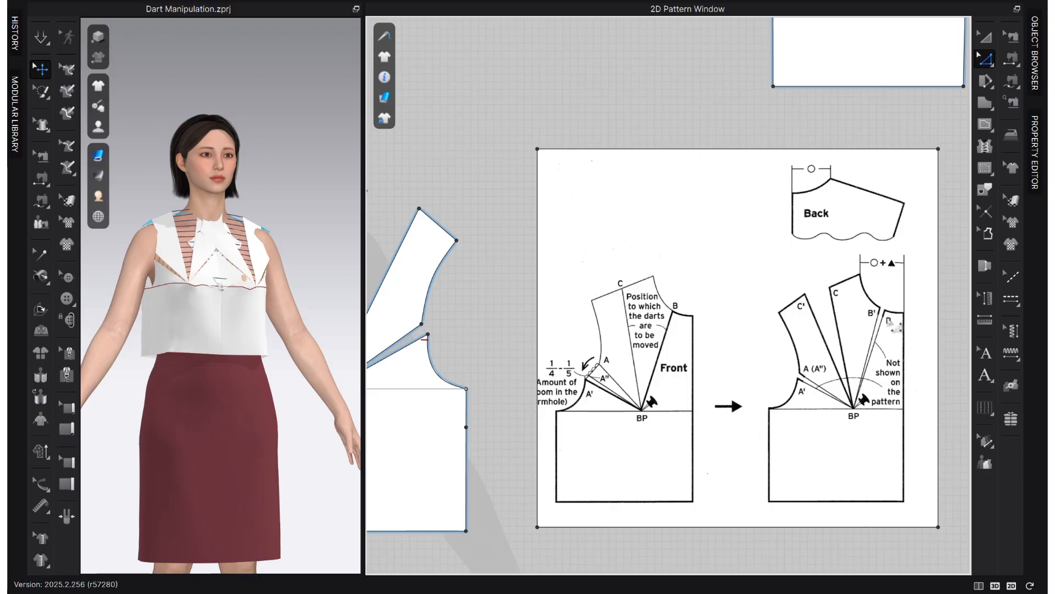
Step: Examine the reference diagram for how to treat the neckline dart between B and B', and compare it with the front block
scroll(883, 312, "up", 3)
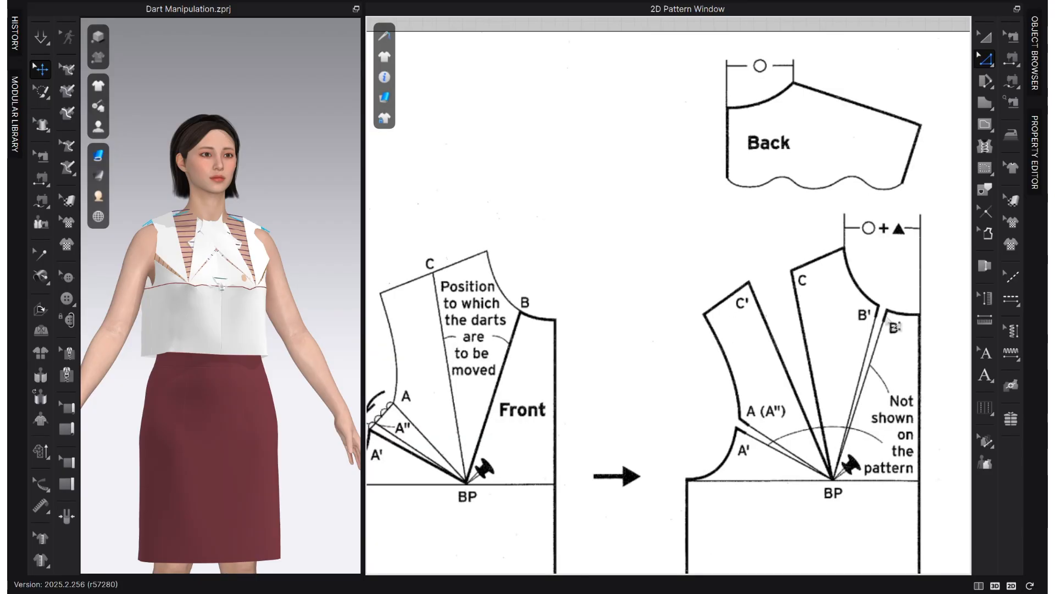
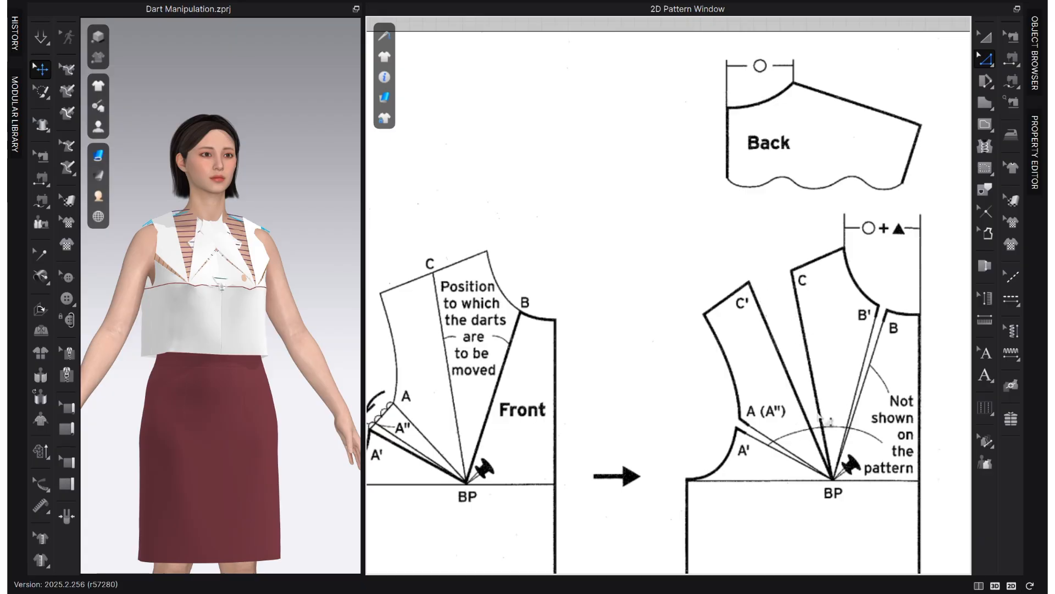
scroll(823, 419, "down", 2)
middle_click_drag(790, 441, 949, 406)
scroll(949, 407, "down", 3)
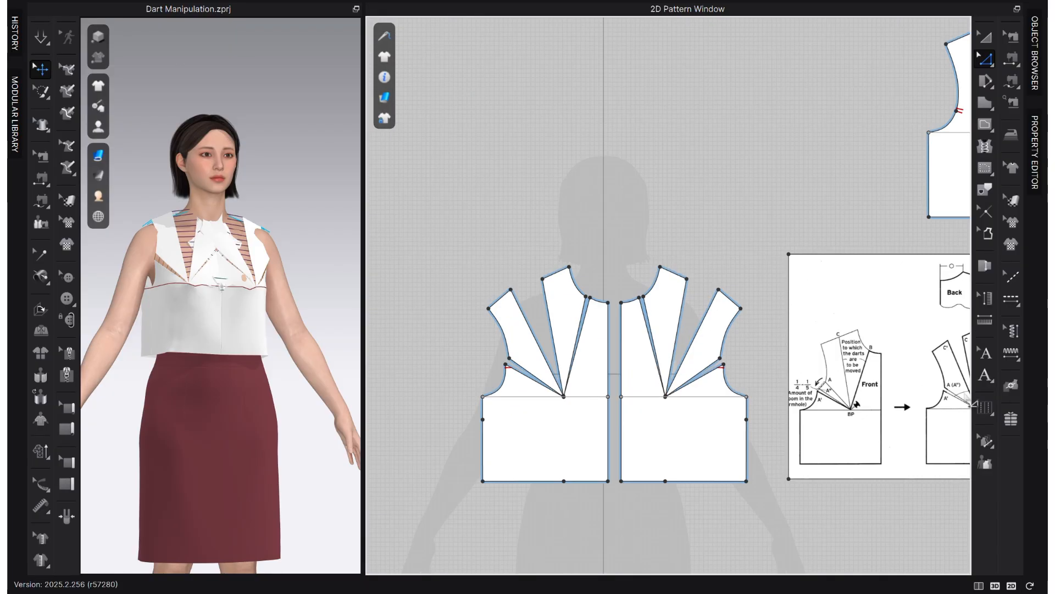
scroll(630, 387, "up", 2)
middle_click_drag(609, 390, 787, 371)
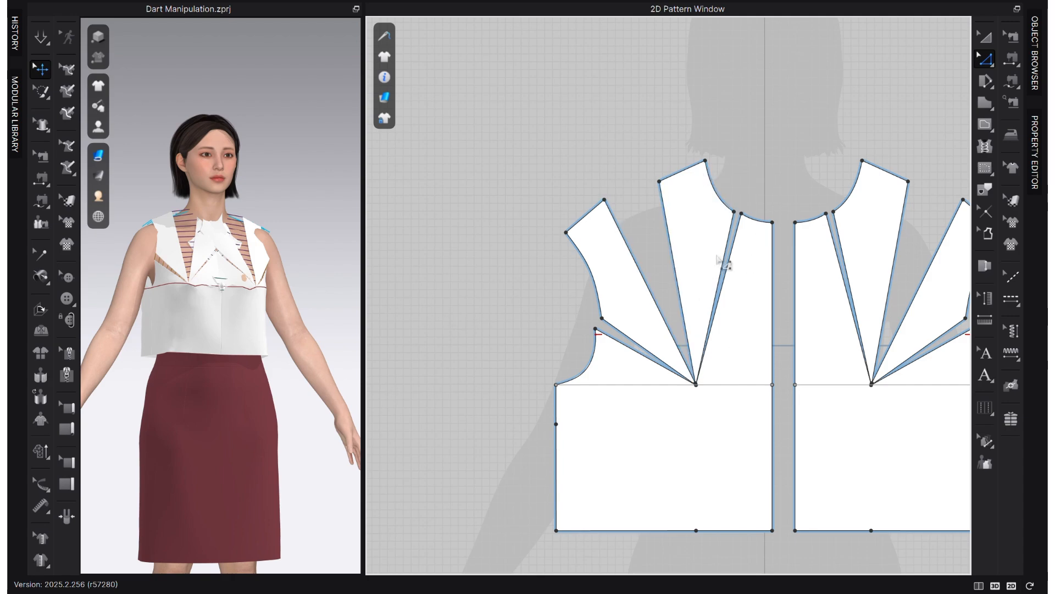
Step: Redraw the front neckline as one smooth curve from the shoulder neck point to the centre front, removing the neckline dart
left_click(708, 165)
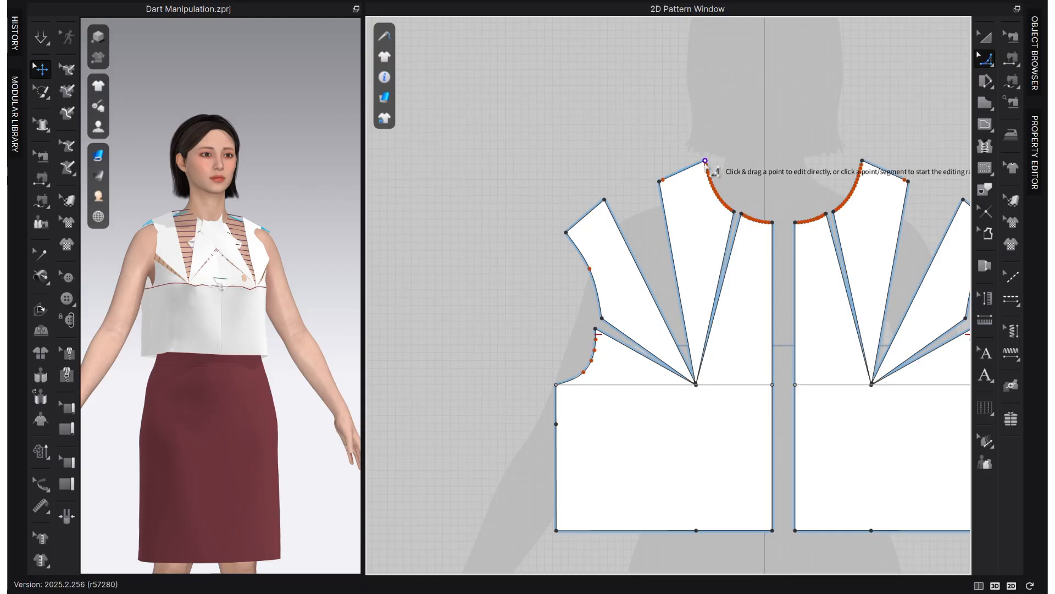
left_click(767, 222)
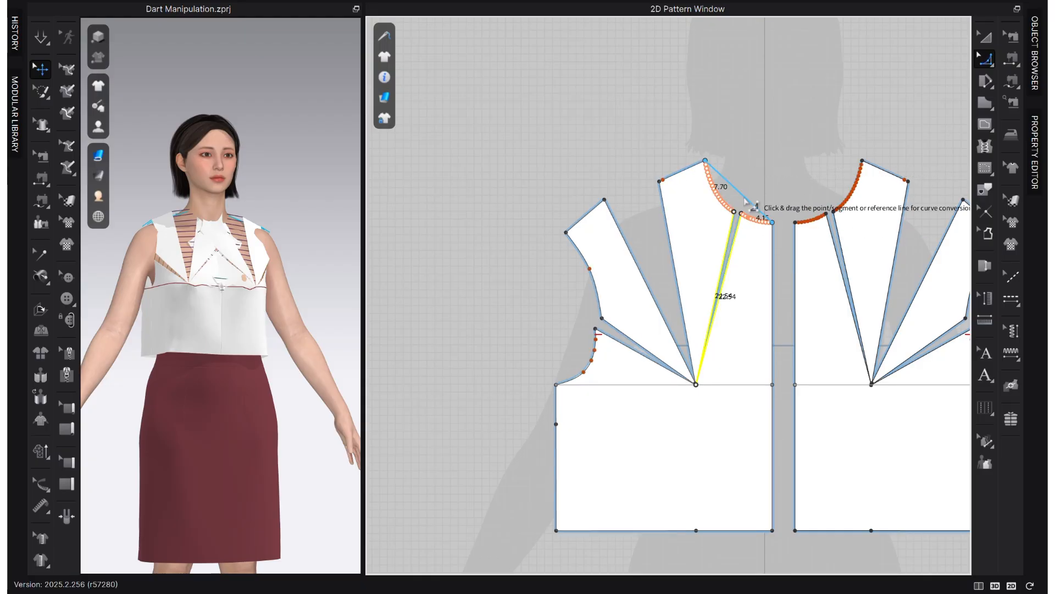
left_click(740, 211)
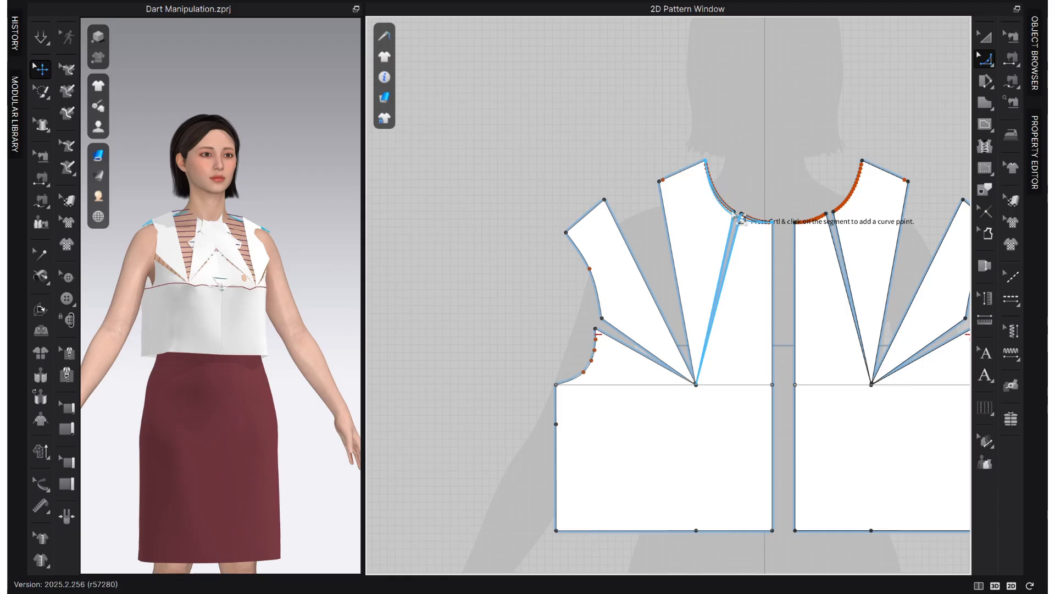
key("Return")
left_click(751, 200)
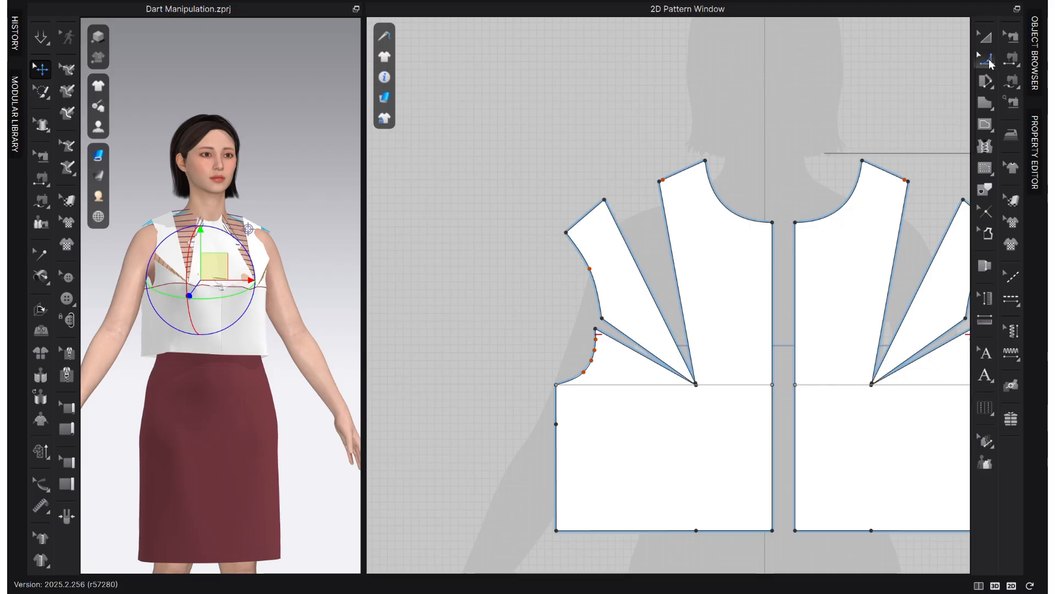
Step: Redraw the front armhole as one curve from the shoulder tip to the underarm point, removing the armhole dart
left_click(990, 57)
left_click(949, 132)
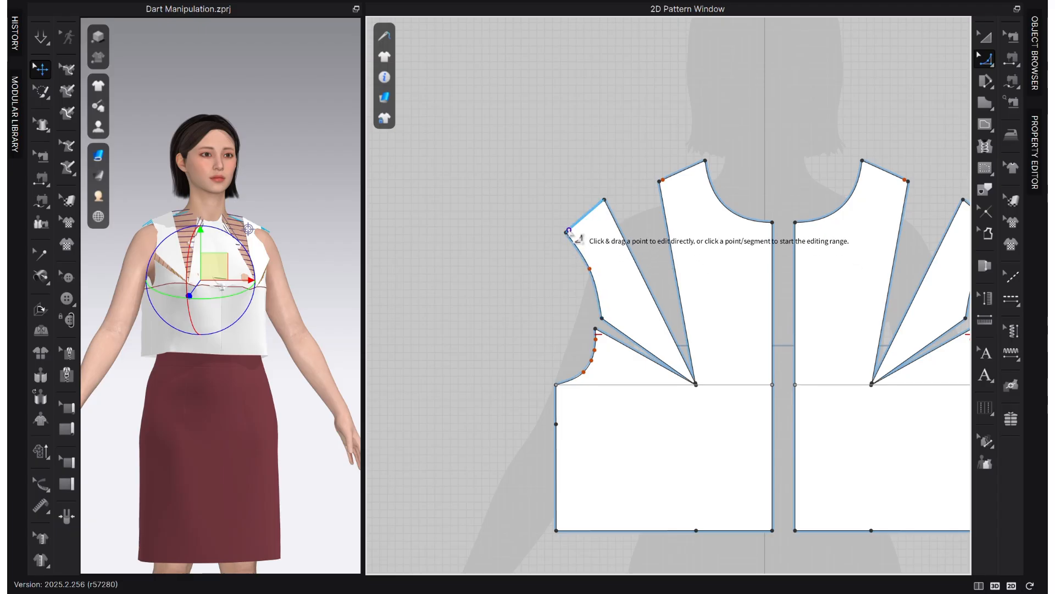
left_click(567, 232)
left_click(562, 383)
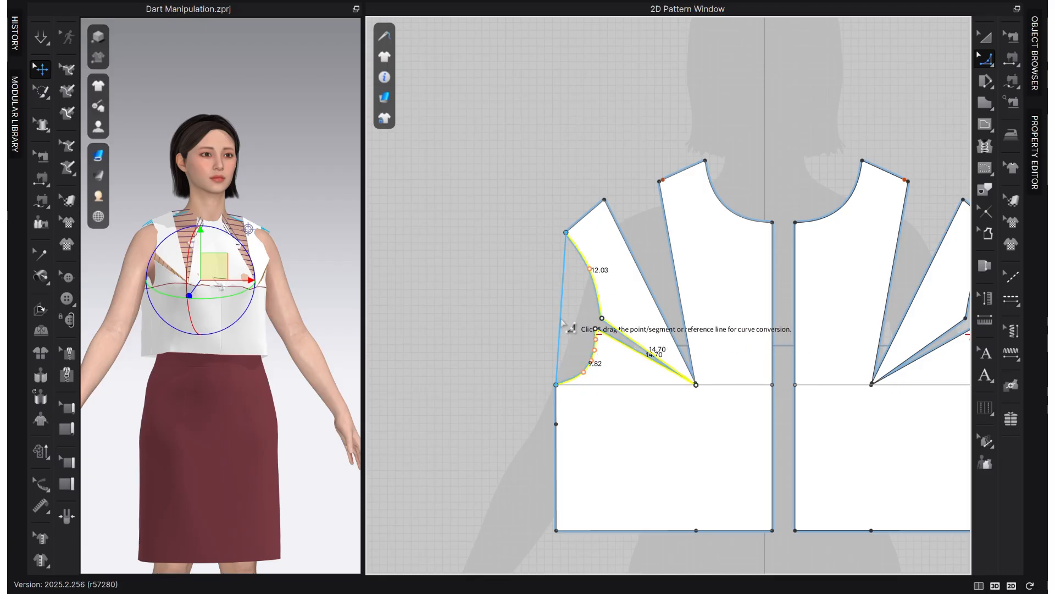
left_click(595, 331)
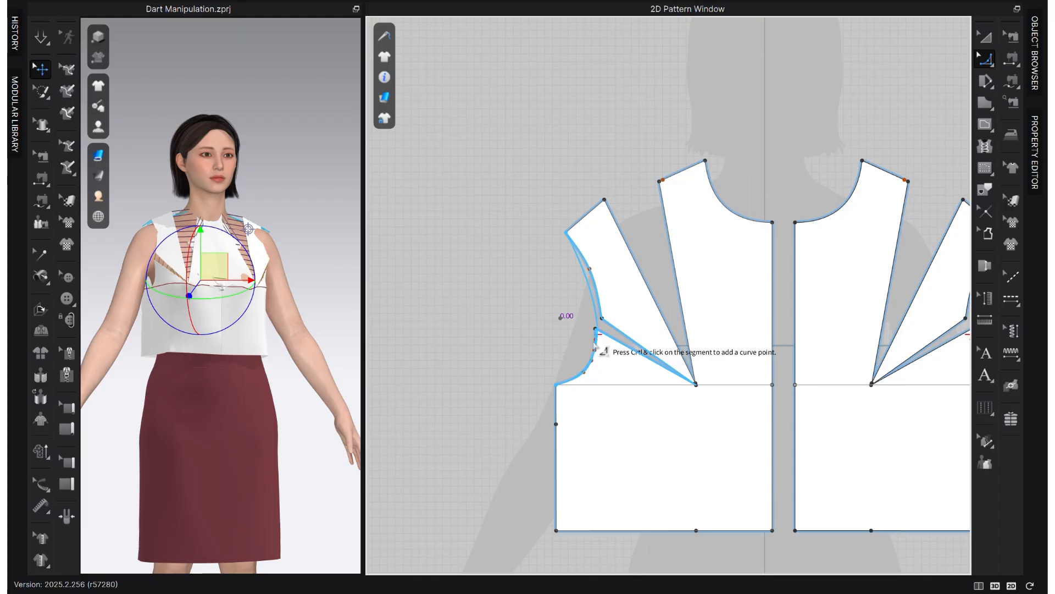
key("Return")
Step: Refine the armhole's shape with its curve handles, rounding the upper part and flattening the curve where it meets the underarm
scroll(594, 342, "up", 4)
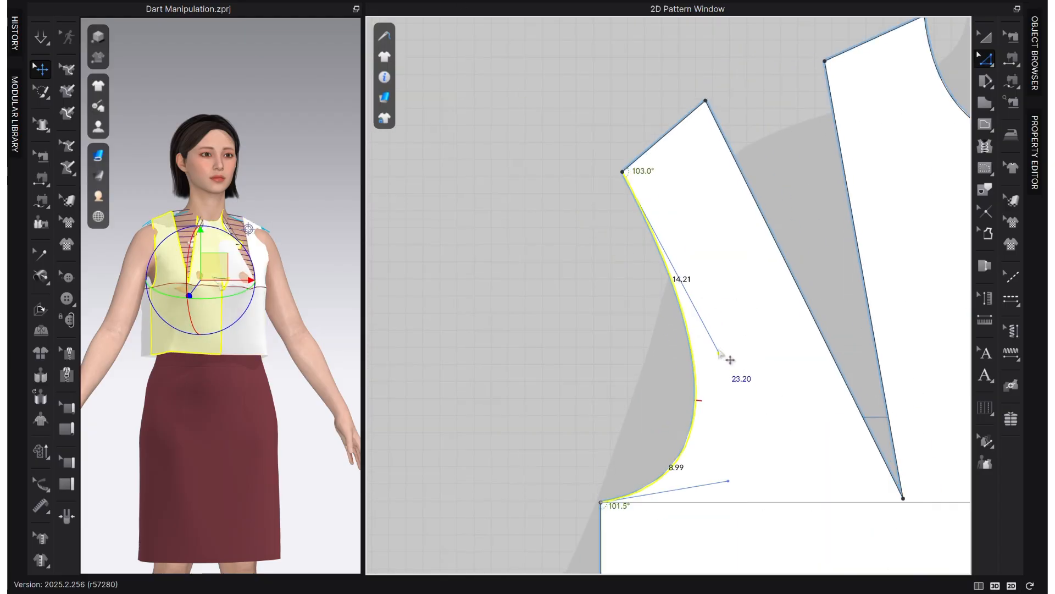
left_click_drag(720, 353, 712, 287)
left_click(549, 432)
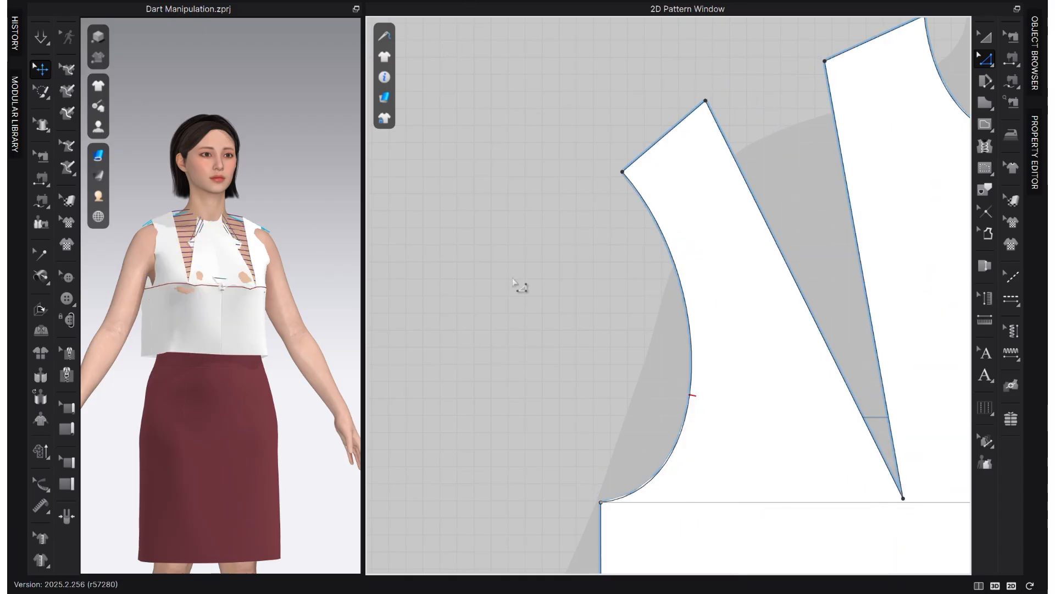
scroll(538, 337, "down", 2)
left_click(634, 424)
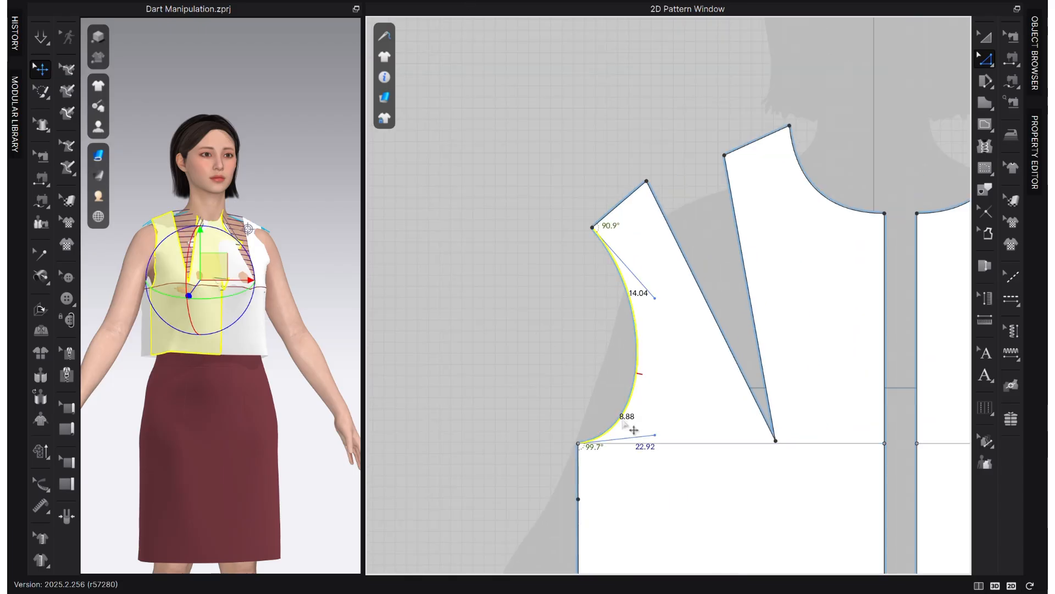
scroll(700, 442, "up", 3)
left_click_drag(695, 424, 691, 438)
left_click(608, 390)
left_click(634, 399)
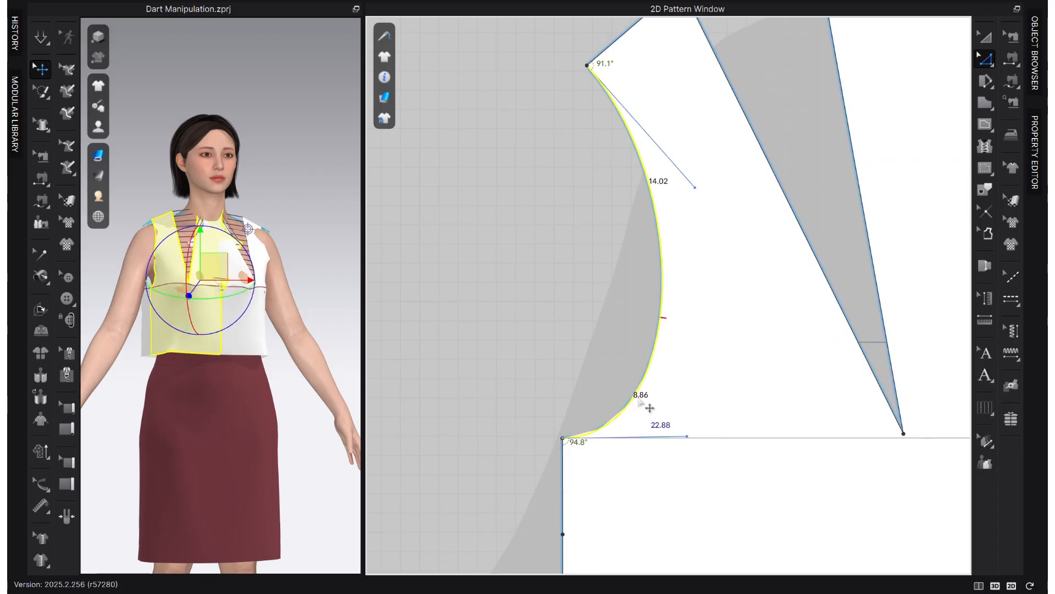
left_click(599, 452)
scroll(602, 321, "down", 2)
left_click(628, 256)
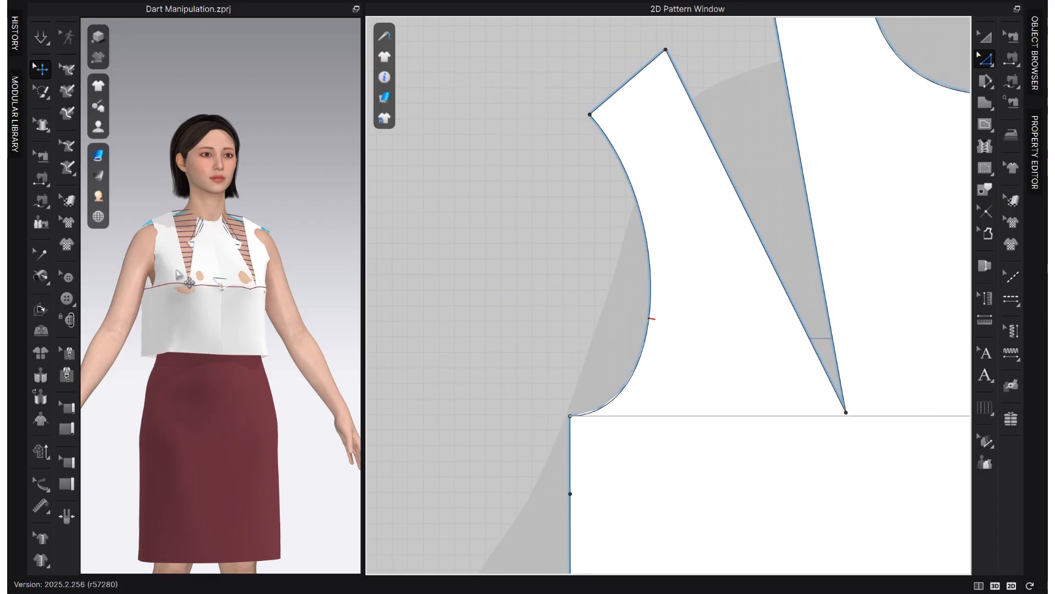
Step: Simulate the garment to drape the revised front bodice on the avatar, stop the simulation and deselect the pattern
key("space")
left_click(199, 265)
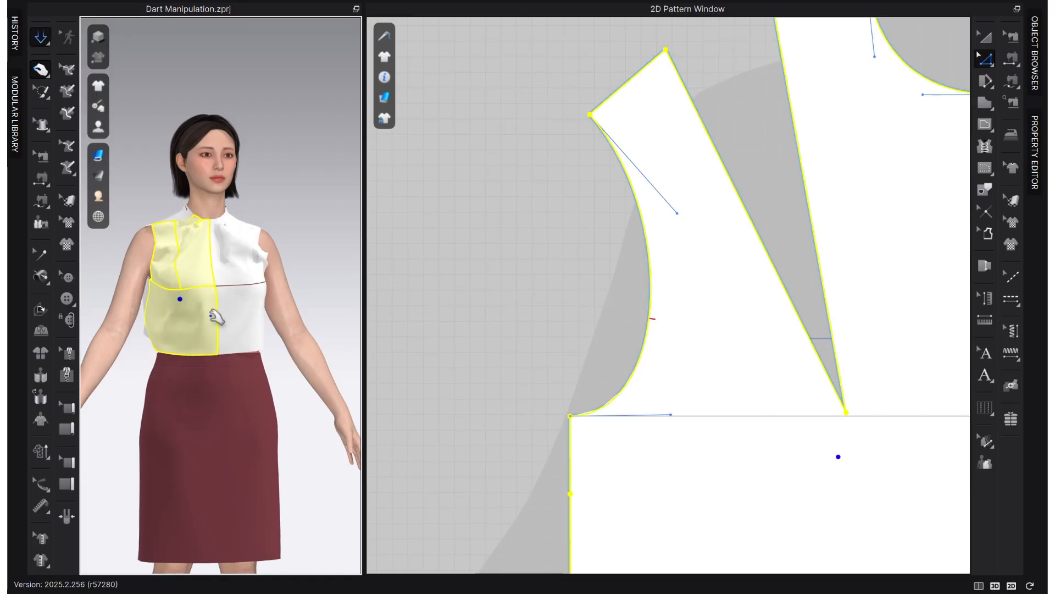
left_click(40, 38)
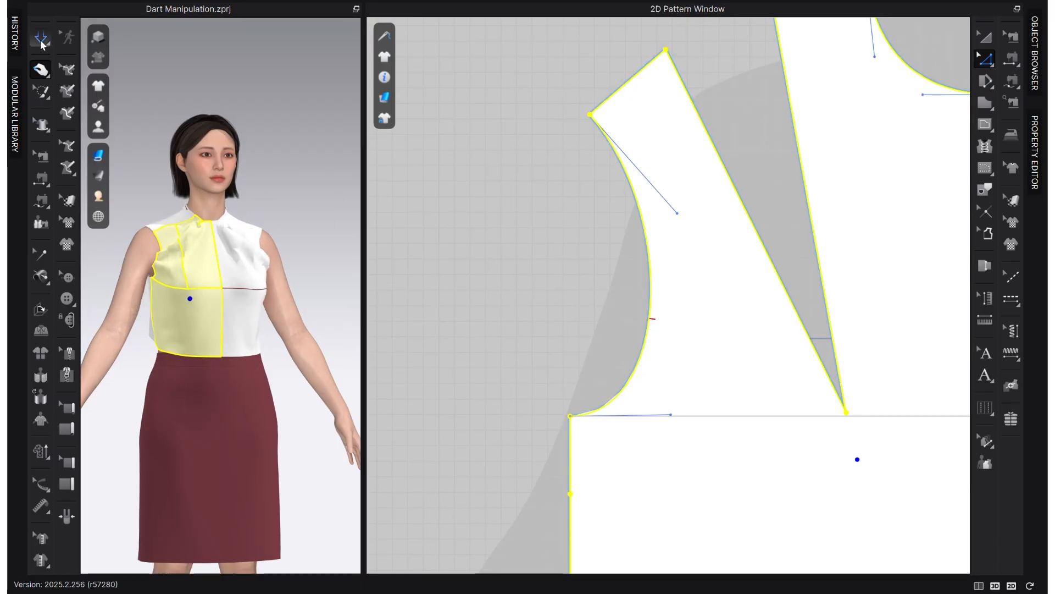
left_click(518, 339)
Step: Delete the leftover dart sewing lines from the front neckline and armhole curves
scroll(737, 218, "down", 3)
left_click(1013, 39)
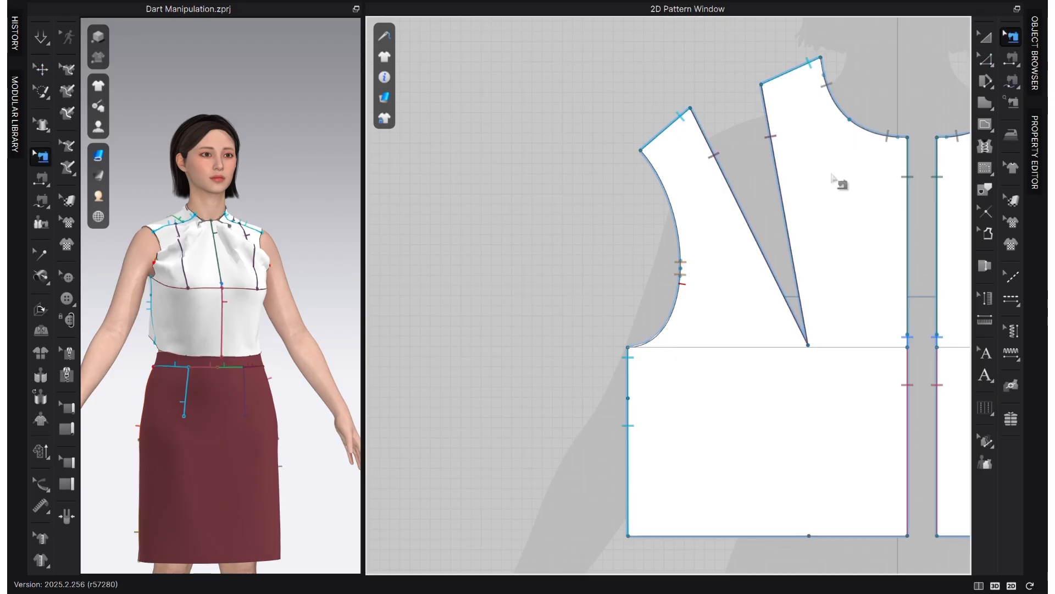
middle_click_drag(724, 259, 570, 318)
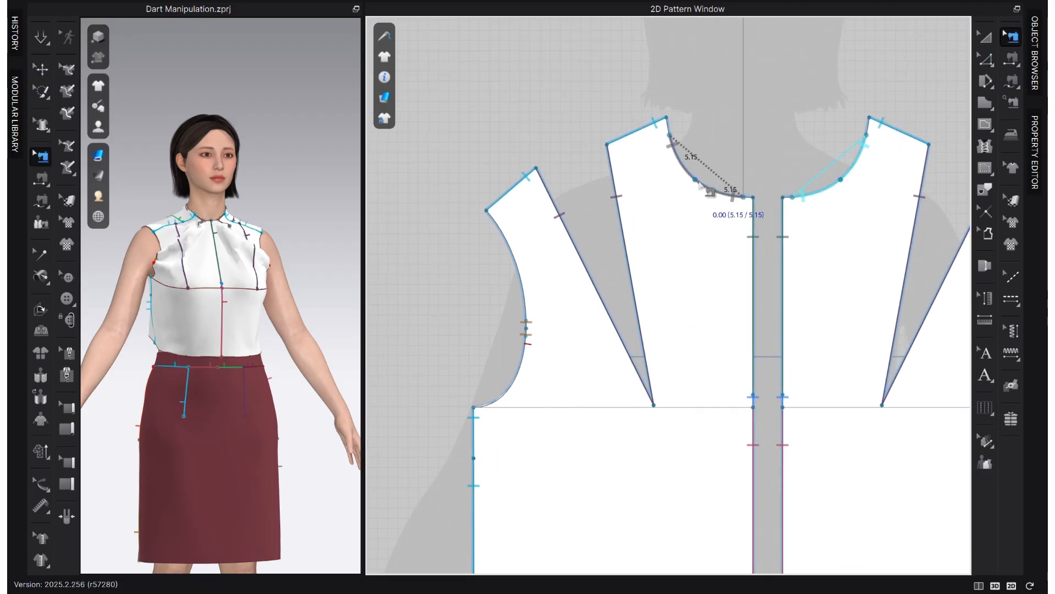
scroll(706, 209, "up", 5)
scroll(743, 234, "down", 4)
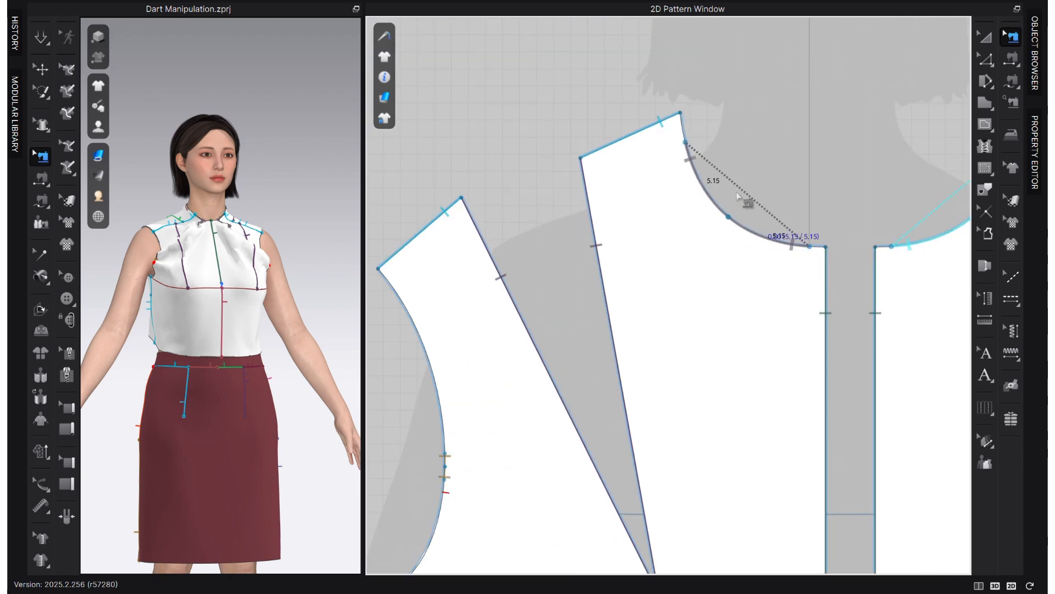
key("Delete")
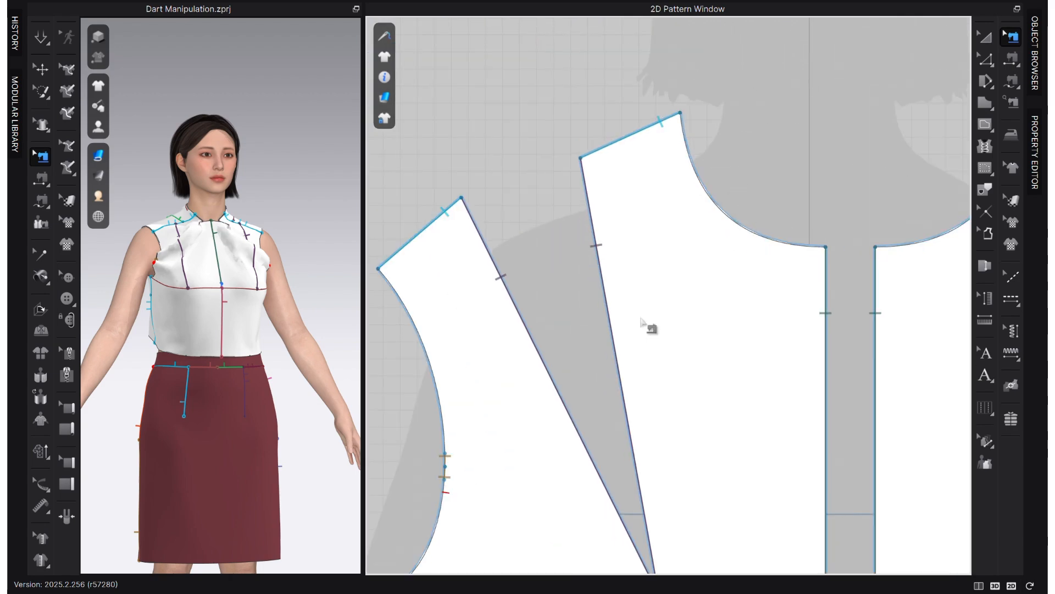
scroll(642, 322, "down", 4)
scroll(499, 360, "up", 5)
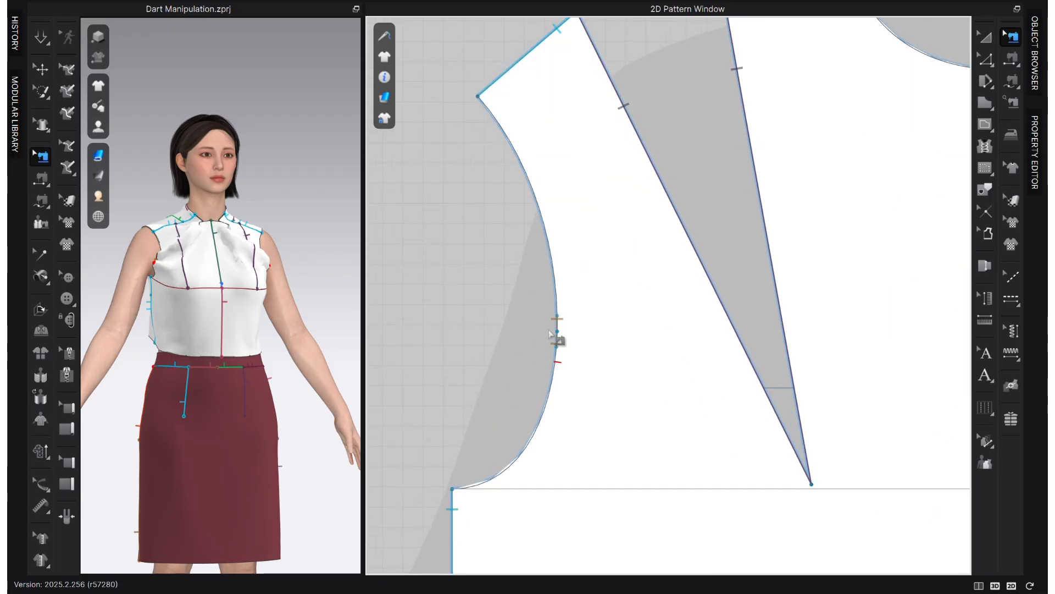
scroll(517, 396, "down", 3)
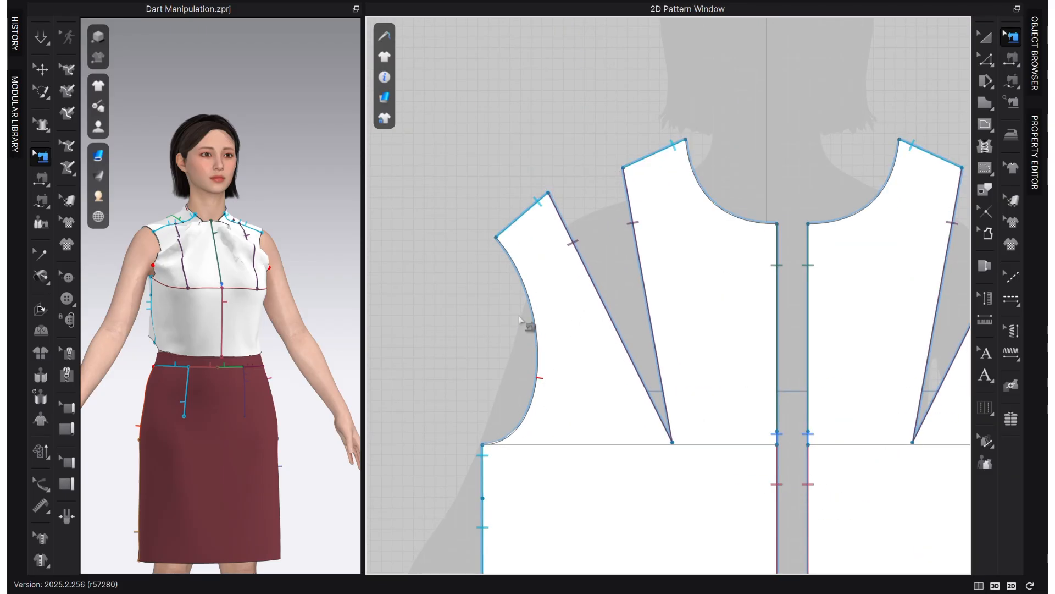
Step: Simulate the garment and check the bodice's fit from the front, side and back against the shoulder dart reference diagram
key("a")
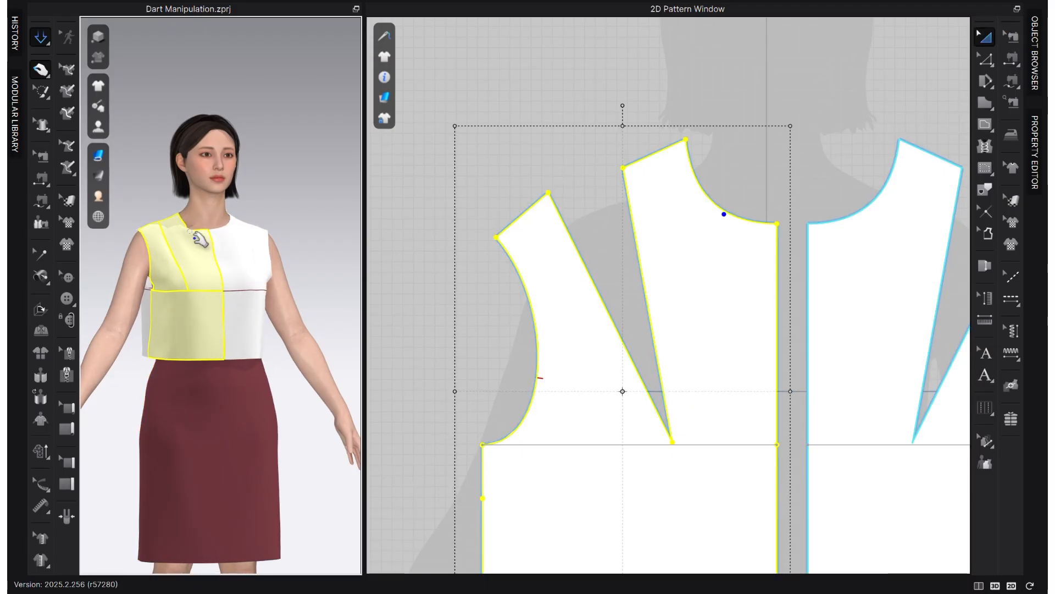
scroll(192, 324, "down", 1)
right_click_drag(190, 334, 173, 341)
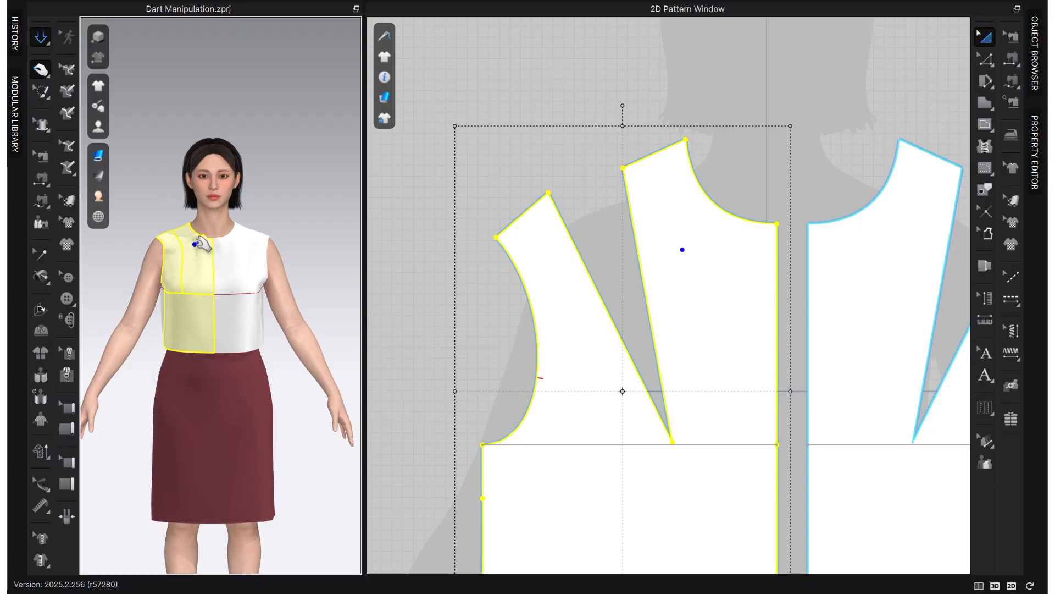
scroll(211, 230, "up", 3)
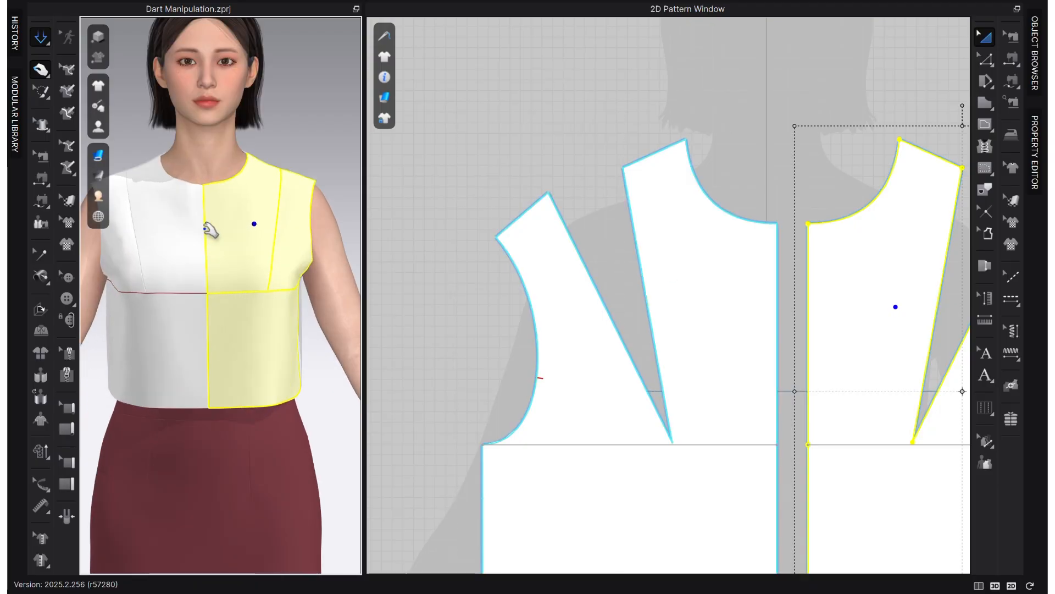
right_click_drag(211, 230, 211, 284)
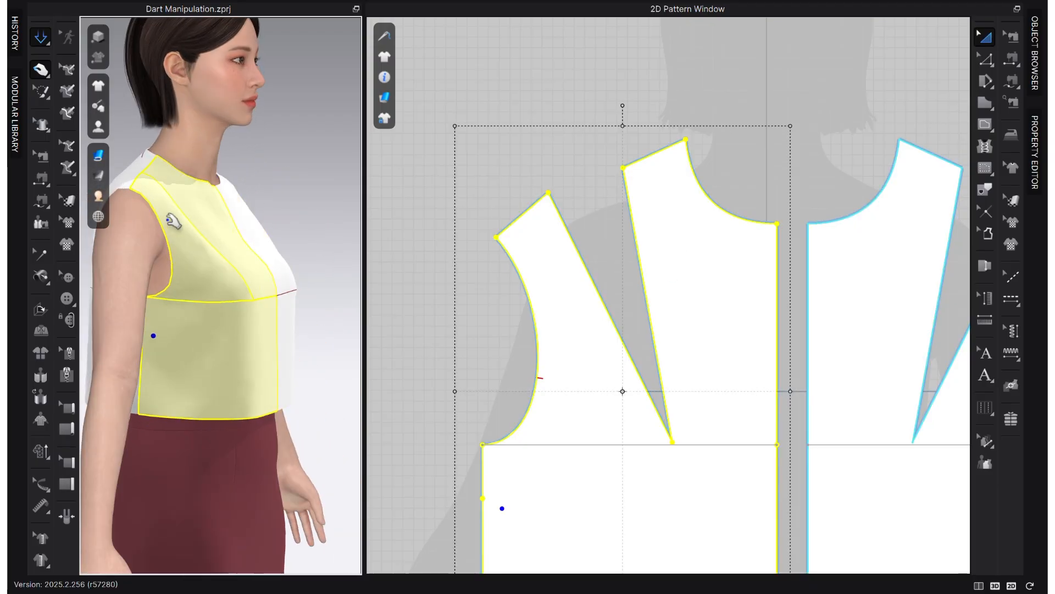
right_click_drag(181, 393, 242, 402)
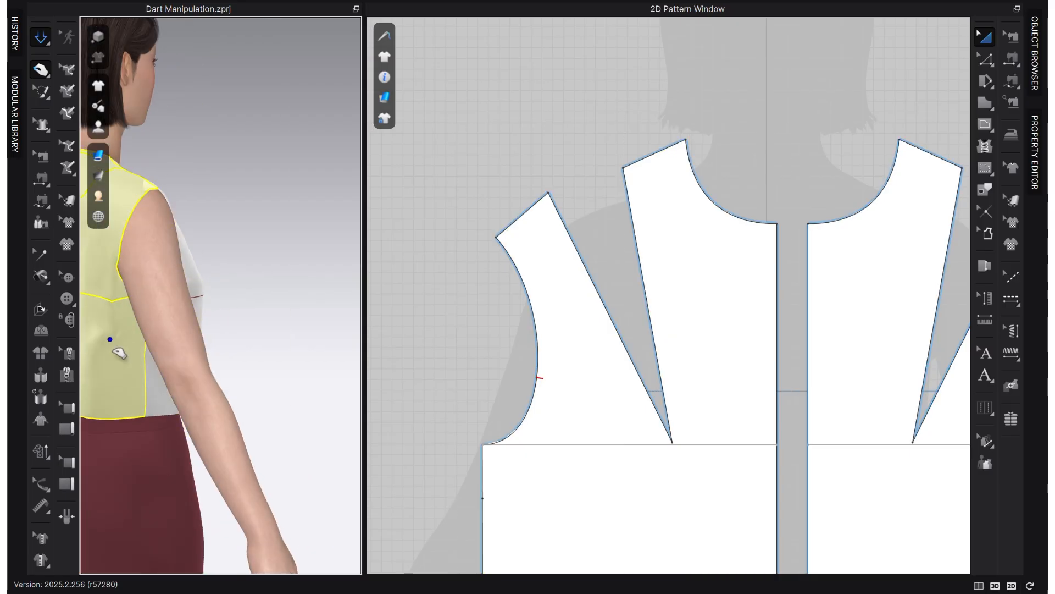
right_click_drag(117, 349, 181, 318)
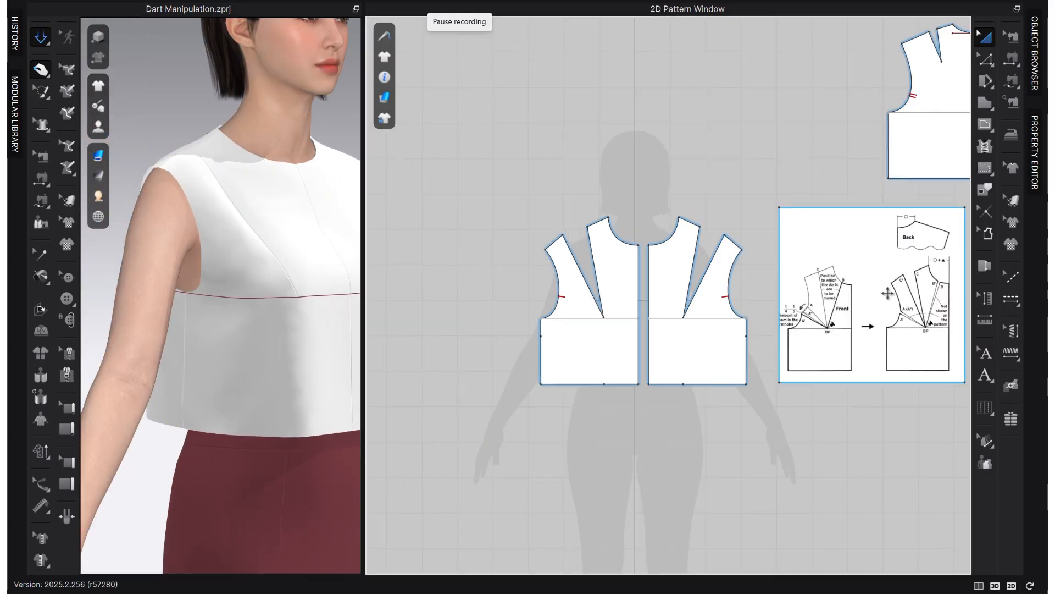
right_click_drag(872, 304, 736, 280)
scroll(769, 329, "up", 2)
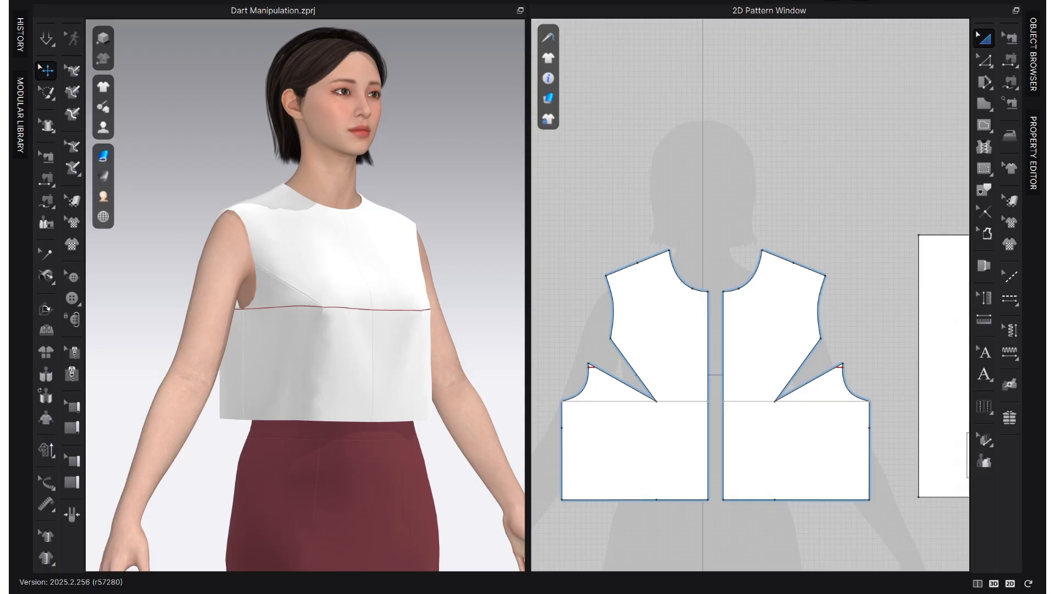
Step: Examine the reference diagram for moving the bust dart to neckline point B and waist point D, and compare it with the front block
middle_click_drag(892, 428, 671, 423)
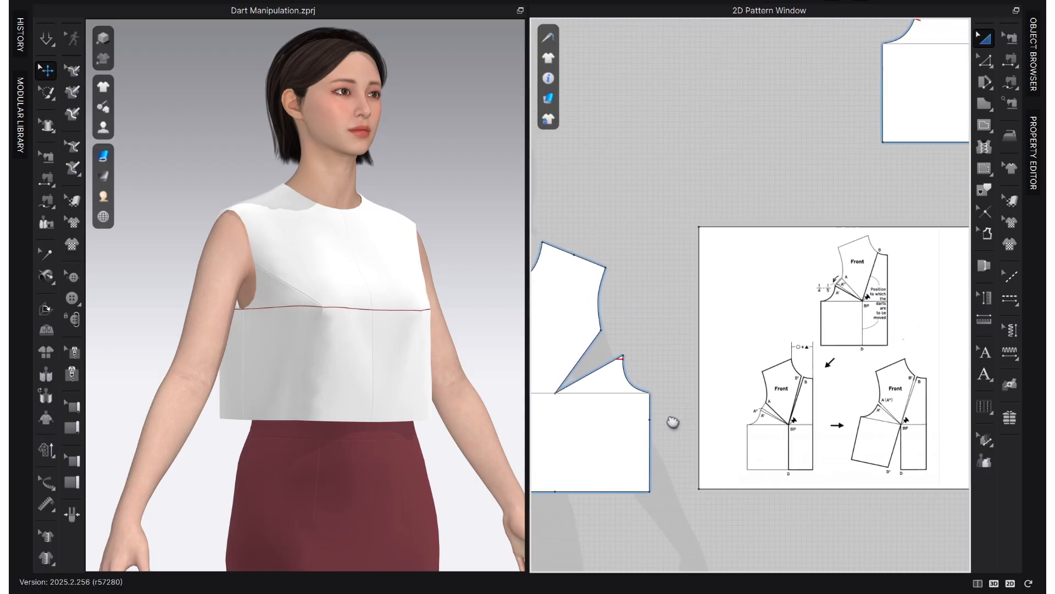
scroll(901, 440, "up", 3)
middle_click_drag(901, 439, 849, 440)
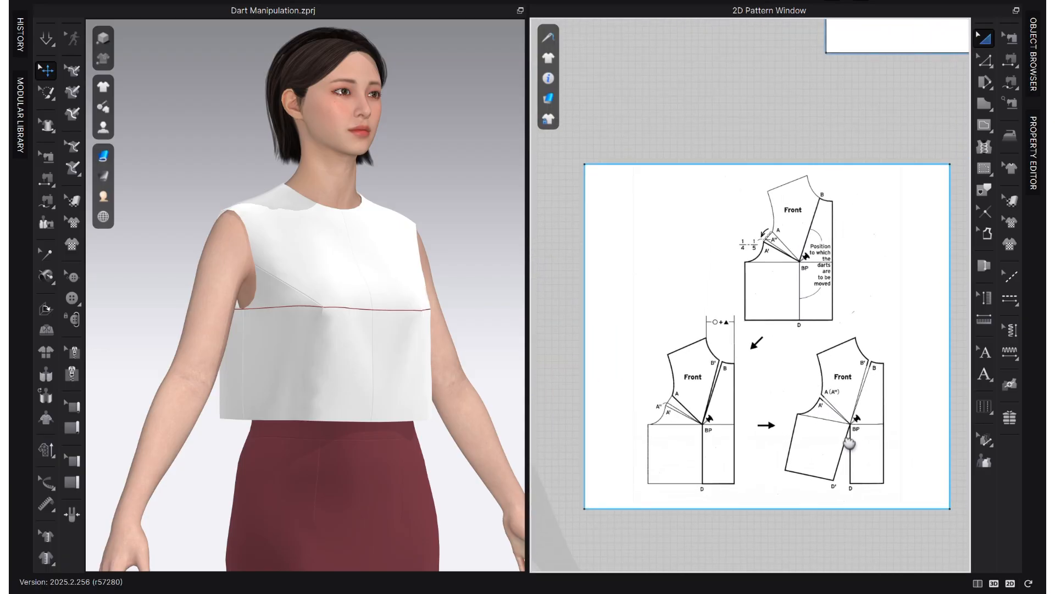
scroll(842, 439, "down", 2)
scroll(827, 453, "up", 3)
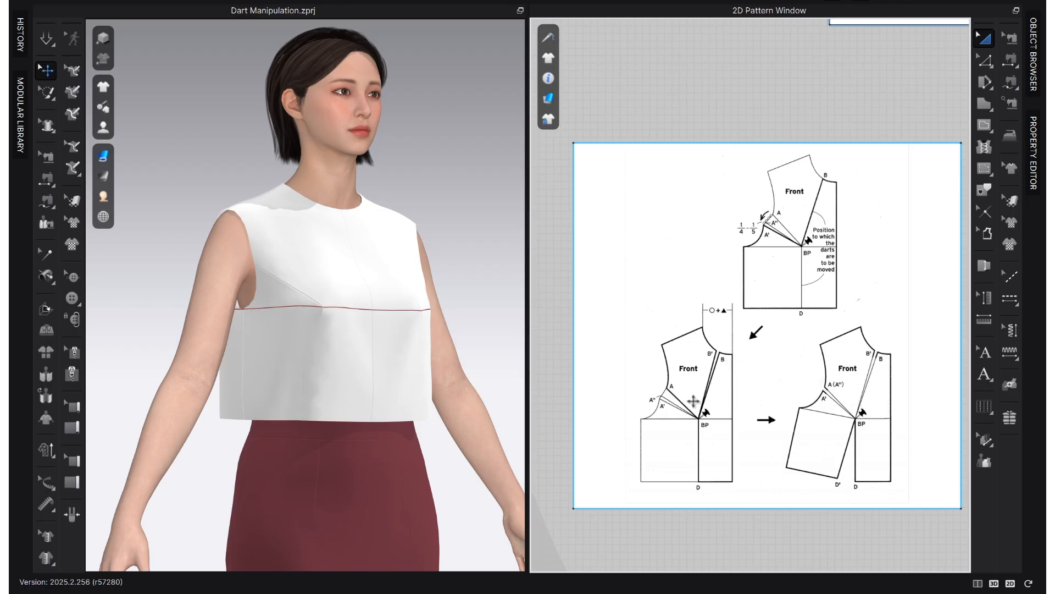
middle_click_drag(728, 395, 950, 376)
scroll(935, 385, "down", 4)
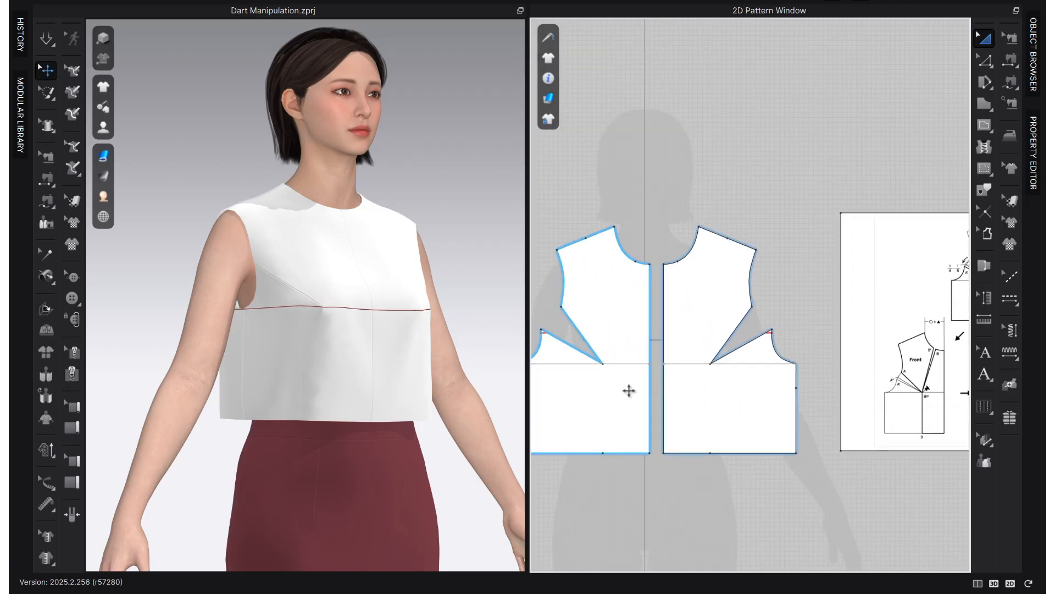
left_click(678, 408)
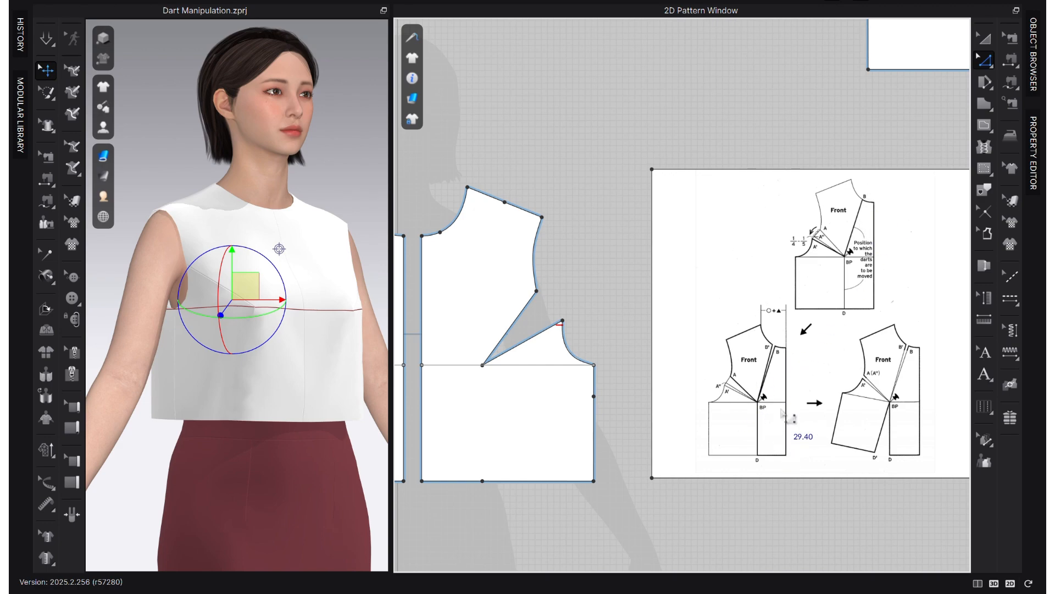
right_click_drag(790, 417, 984, 390)
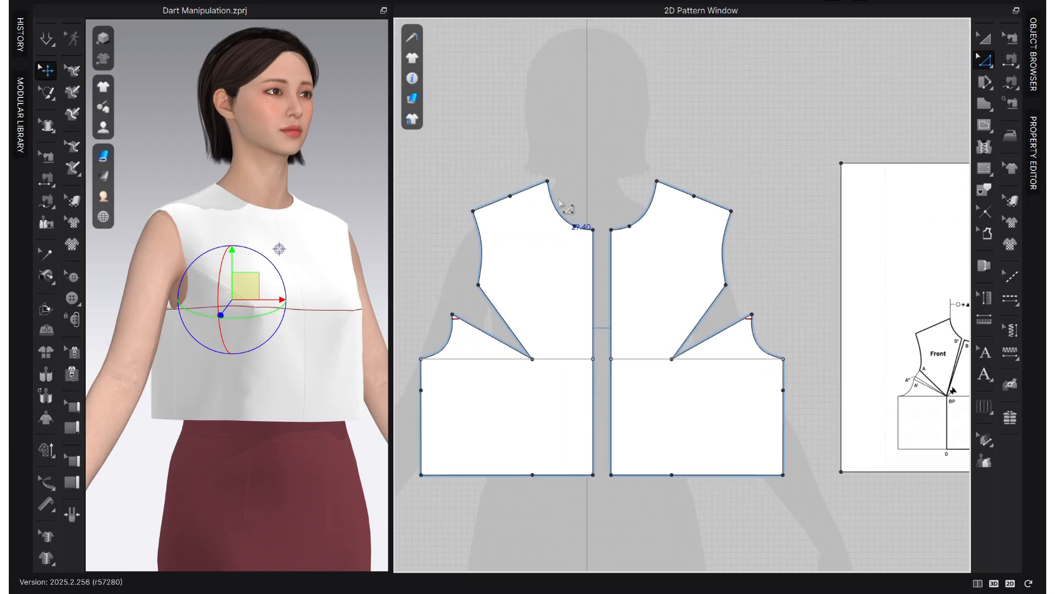
Step: Draw an internal line from the front neck point on the centre front 8.5 cm outward, and straight up to the shoulder seam
key("v")
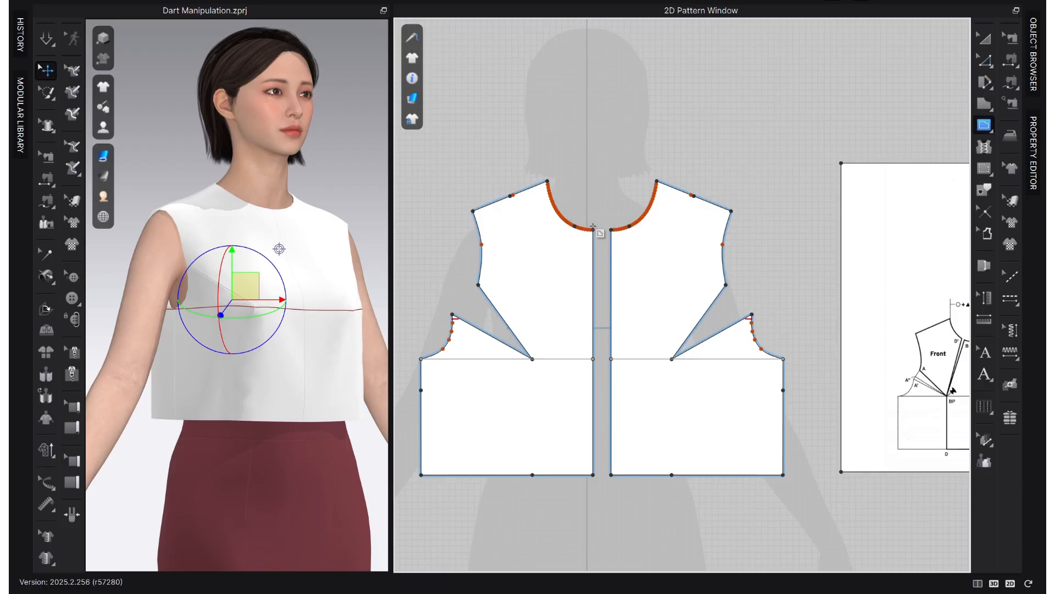
left_click(527, 230)
type("8.5")
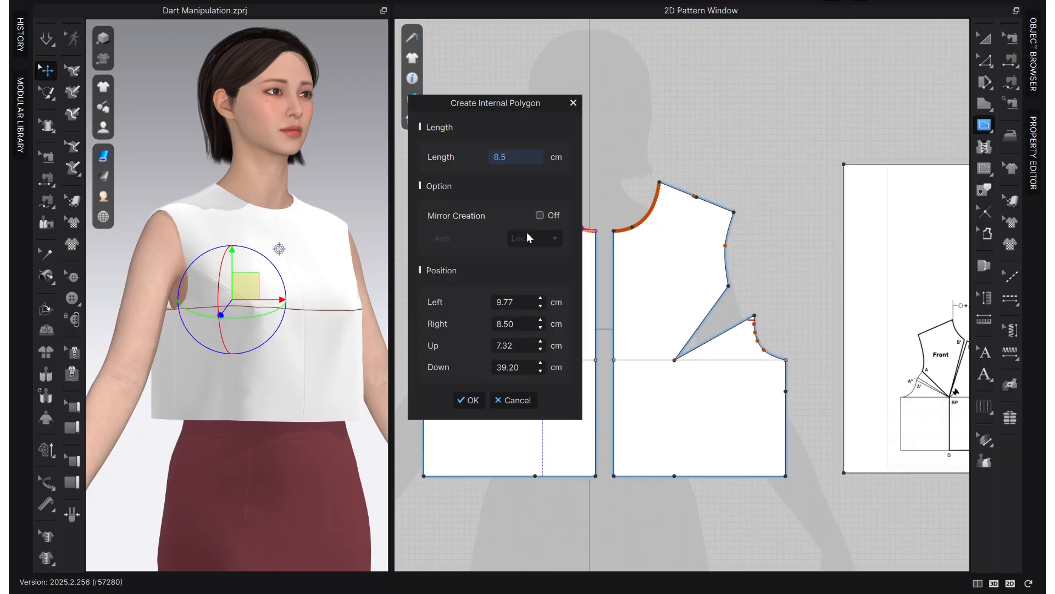
left_click(470, 401)
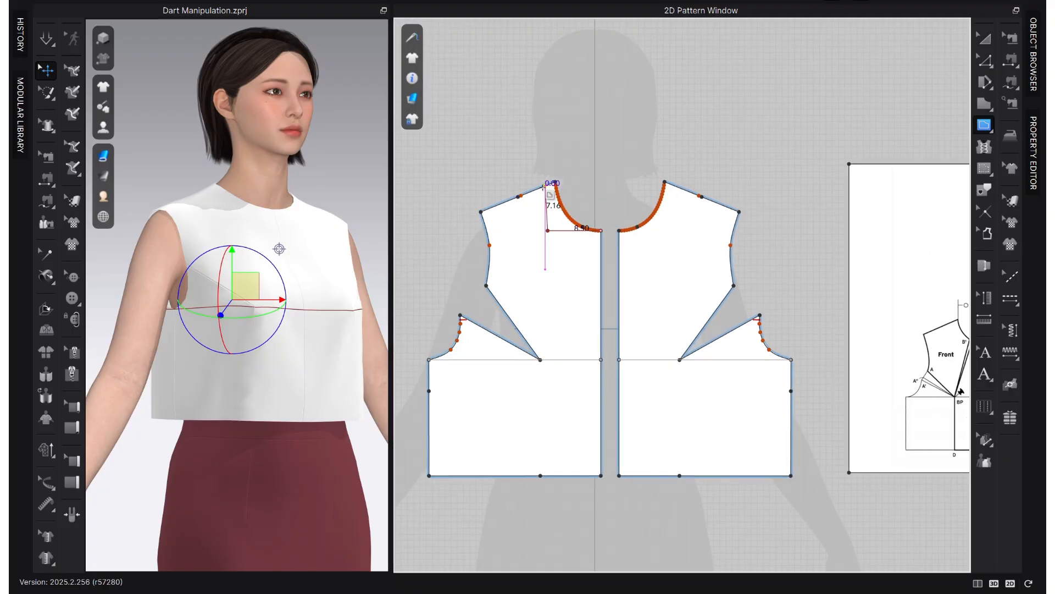
scroll(547, 165, "up", 3)
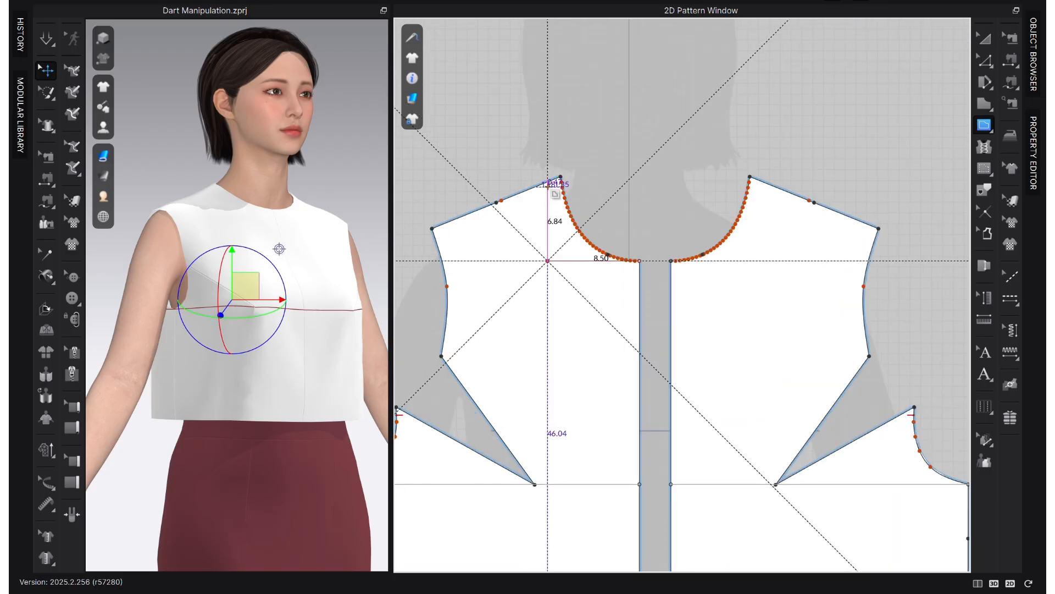
double_click(548, 186)
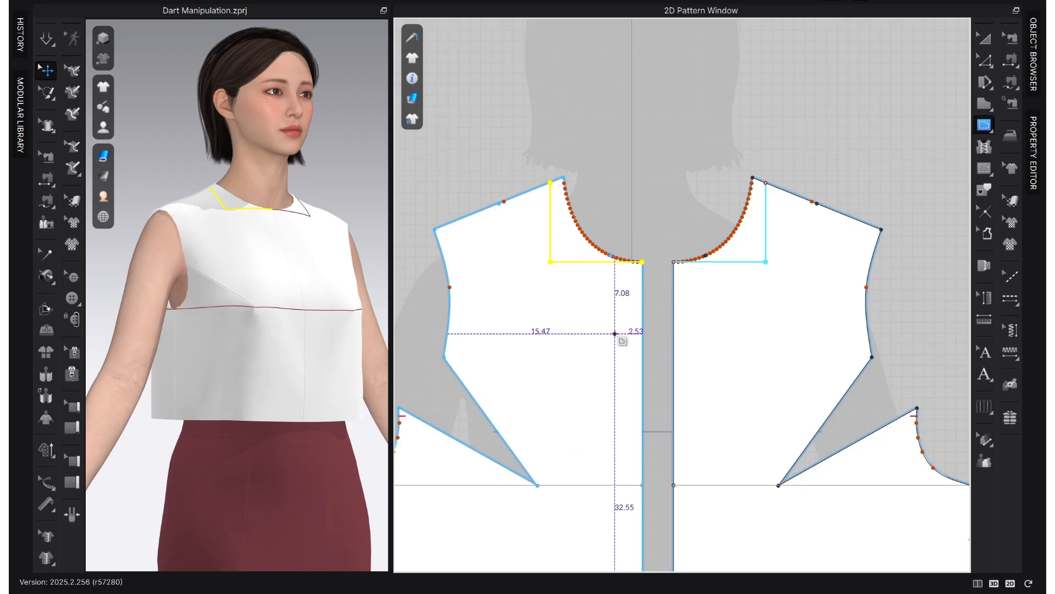
key("z")
left_click(528, 451)
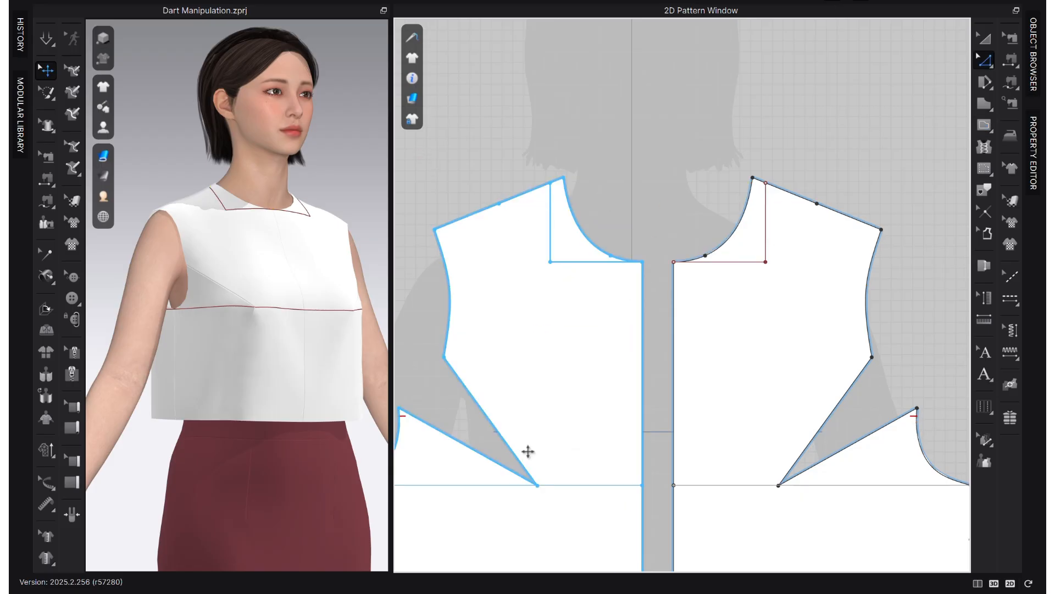
key("Escape")
scroll(525, 445, "down", 2)
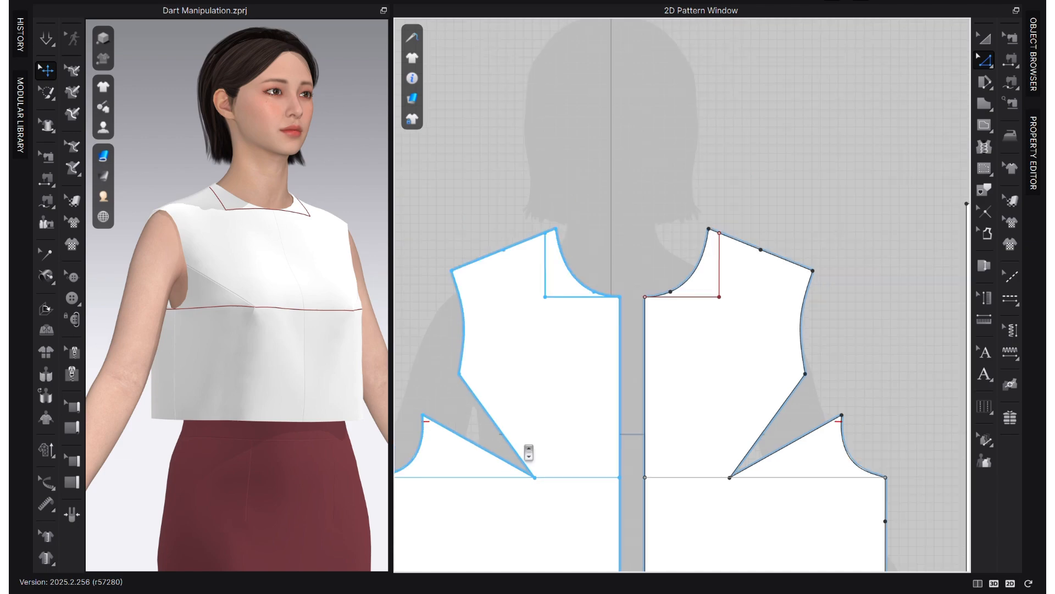
Step: Start Rotate Dart on both armhole dart legs, with the new location on the lower neckline curve and the shoulder side as the rotating part
left_click(500, 430)
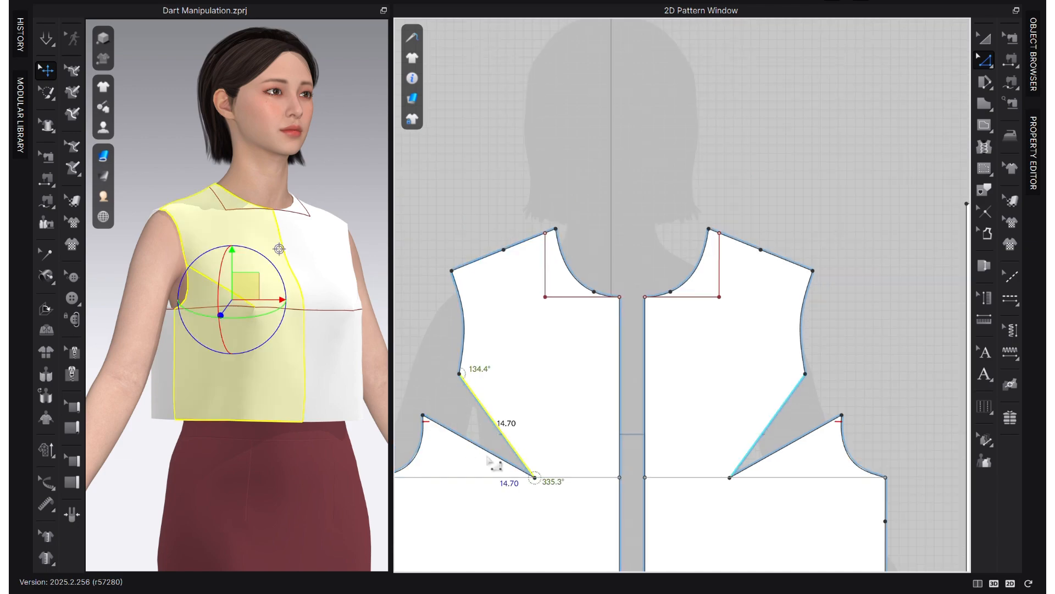
right_click(487, 461)
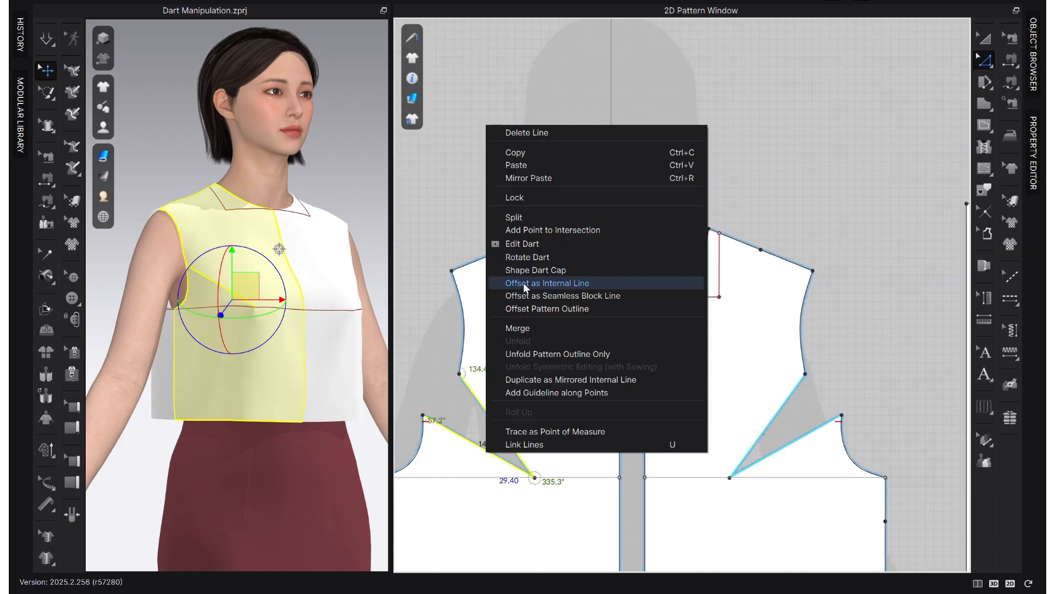
left_click(544, 257)
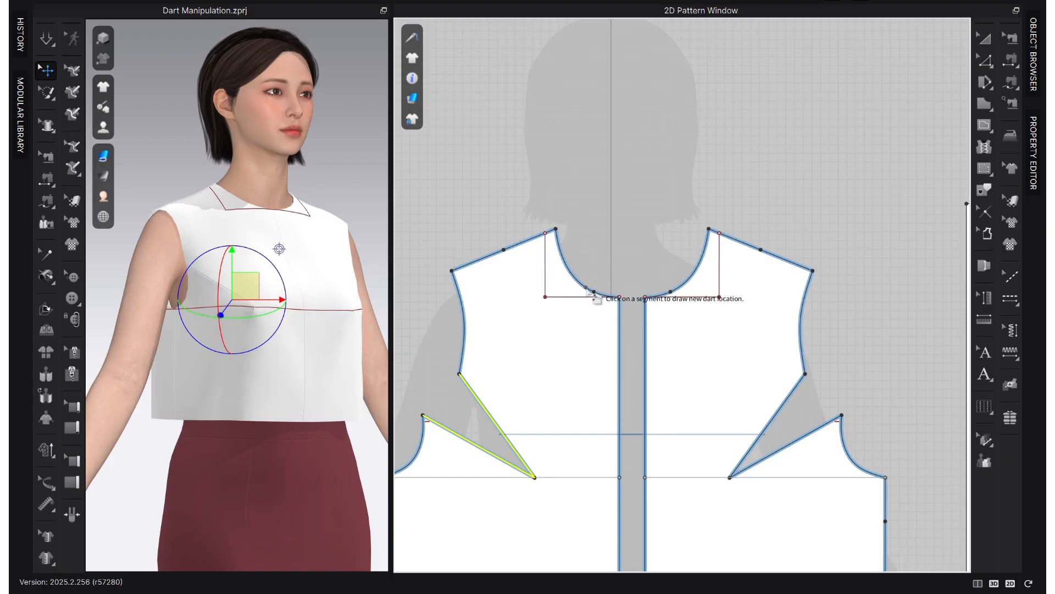
left_click(587, 288)
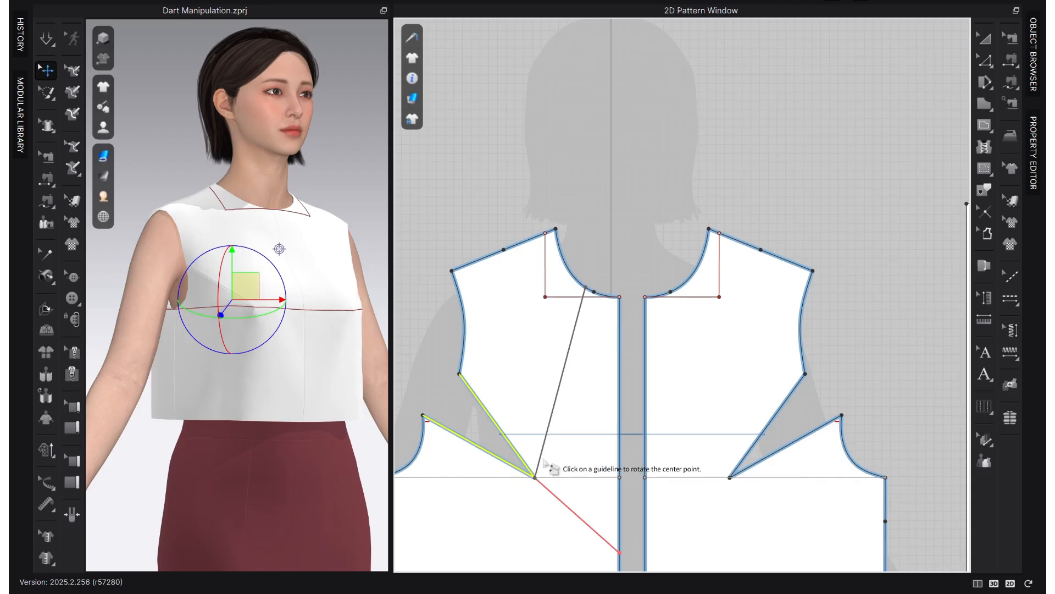
left_click(528, 335)
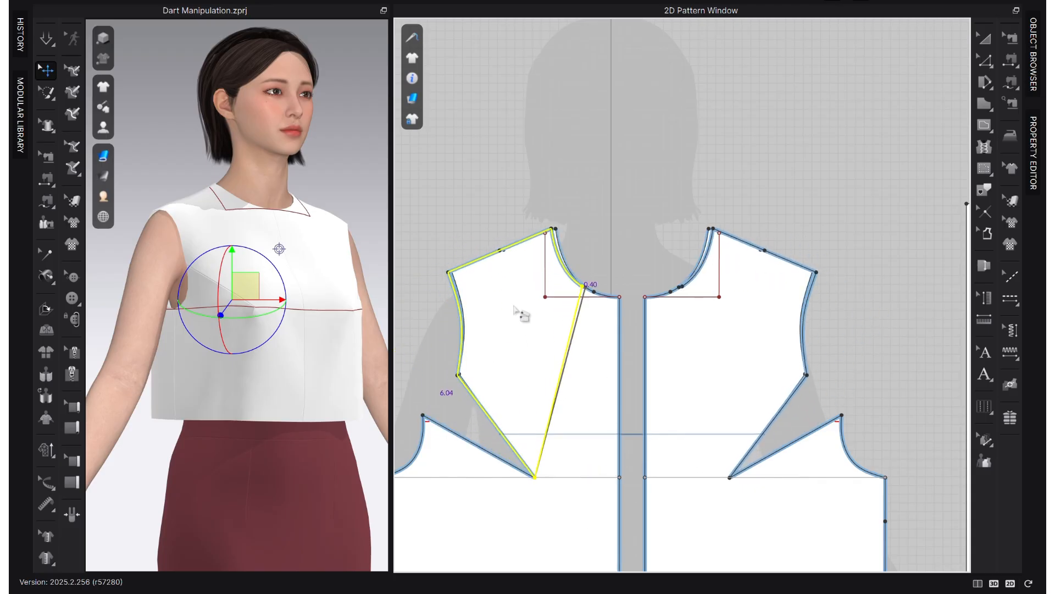
Step: Rotate the shoulder side until its neck point meets the vertical guide line, and extend the new neckline dart almost to the bust point
scroll(523, 318, "up", 2)
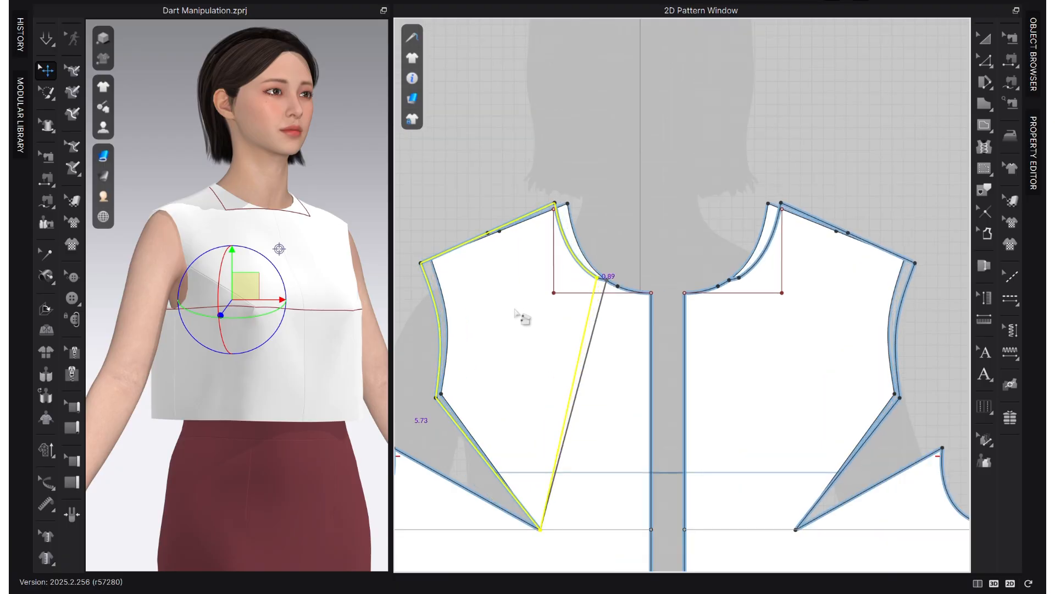
left_click(523, 318)
scroll(539, 511, "up", 1)
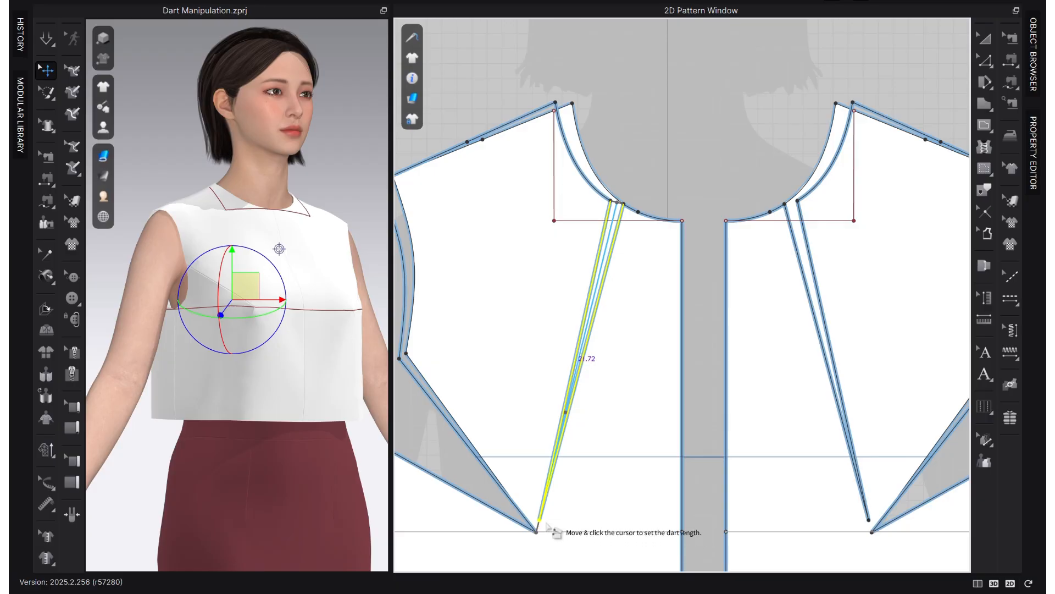
scroll(548, 526, "up", 2)
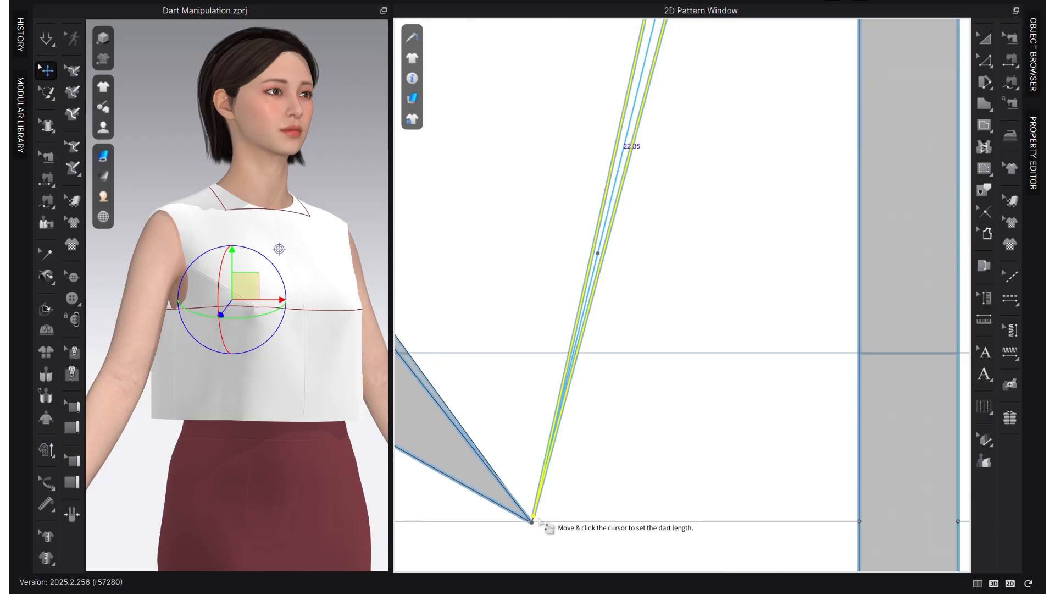
left_click(539, 520)
Step: Compare the new neckline dart with the reference diagram and examine how the remaining armhole dart moves to waist point D
scroll(544, 525, "down", 2)
scroll(615, 483, "down", 4)
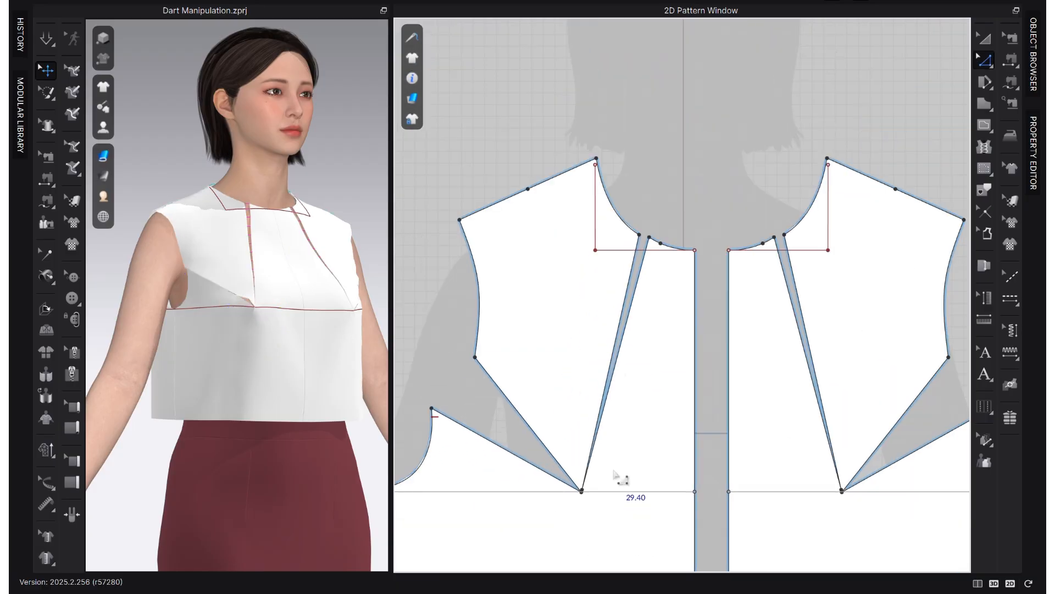
scroll(619, 325, "down", 2)
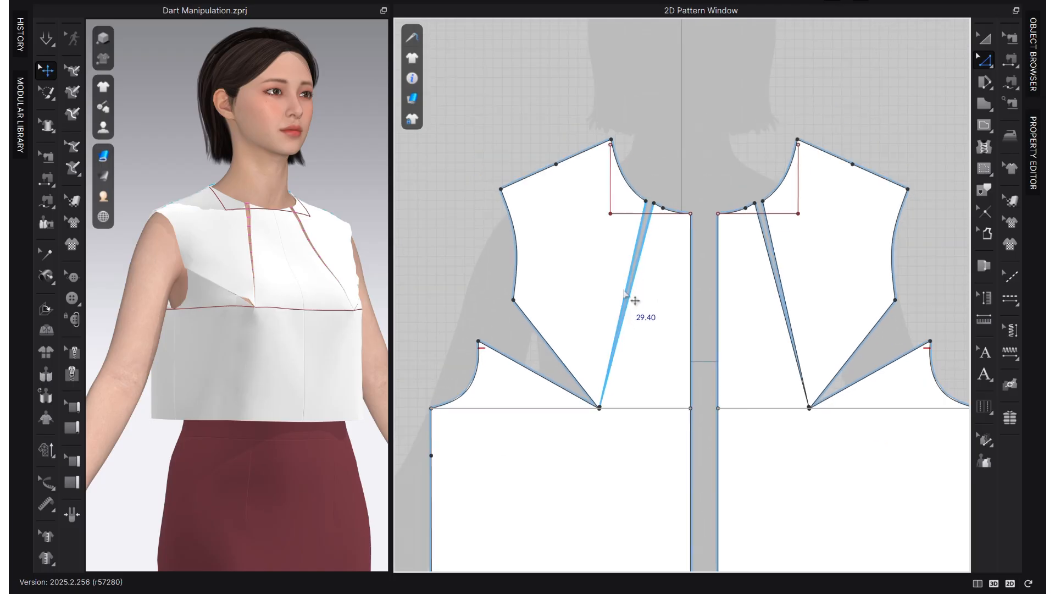
scroll(564, 397, "down", 2)
middle_click_drag(828, 360, 669, 368)
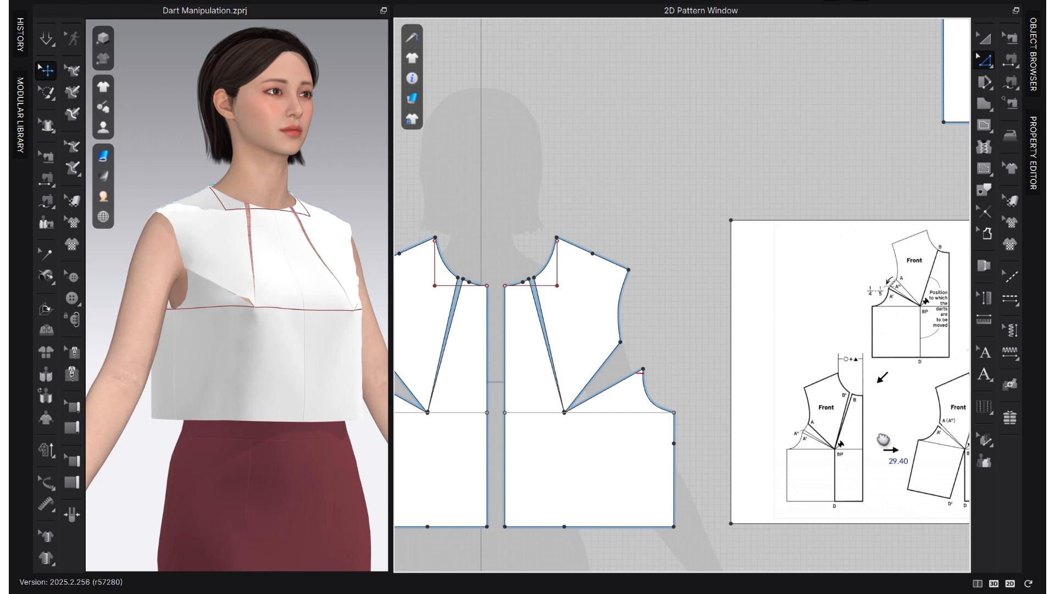
middle_click_drag(883, 438, 763, 431)
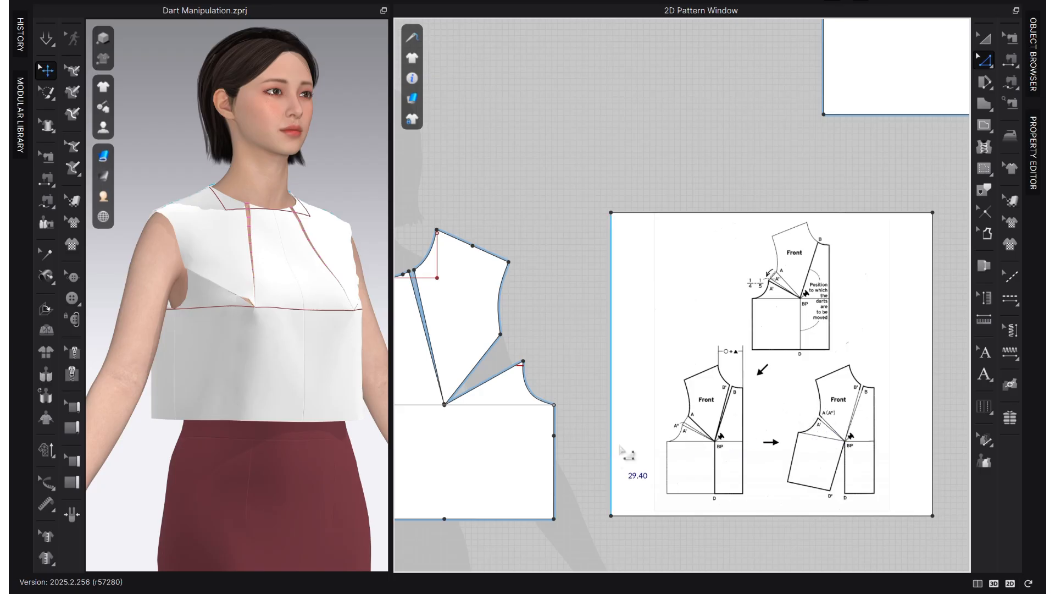
scroll(667, 434, "up", 2)
middle_click_drag(633, 429, 978, 411)
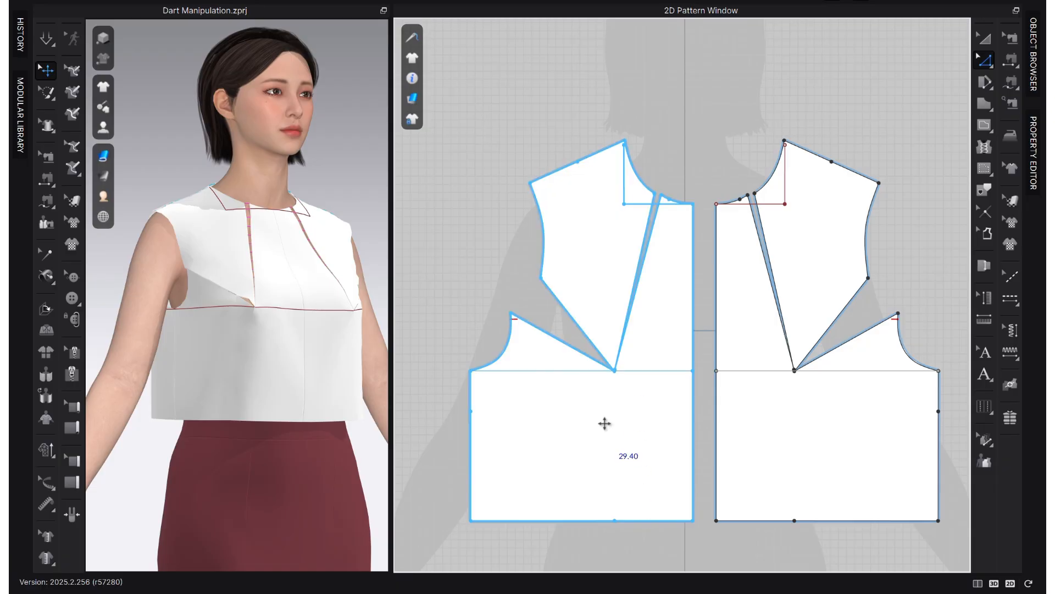
Step: Try to rotate the remaining armhole dart to the hem point below the bust point, leaving a small armhole opening as ease
left_click(569, 347)
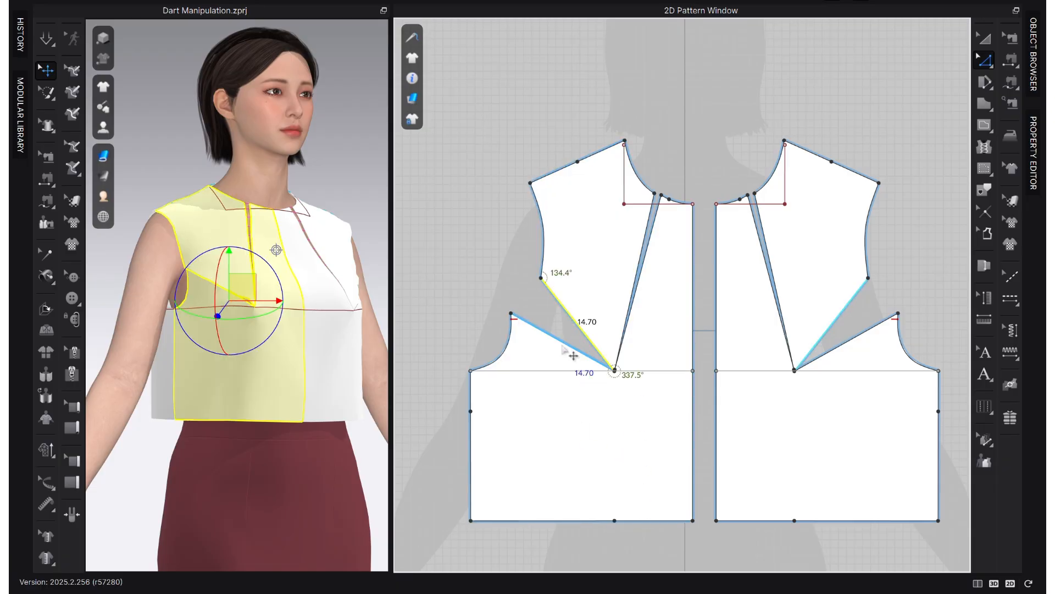
right_click(564, 345)
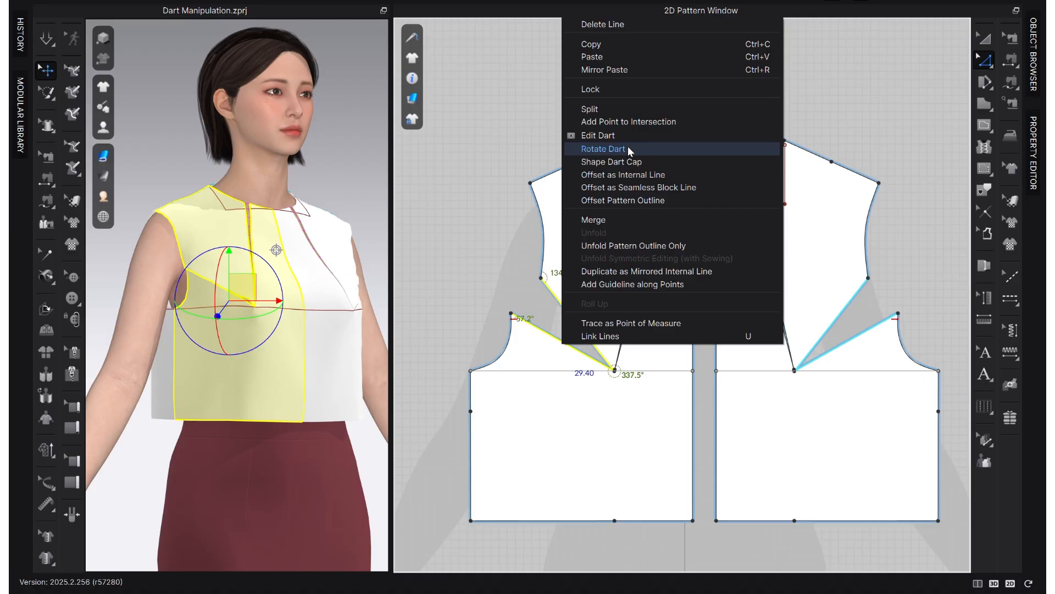
left_click(626, 150)
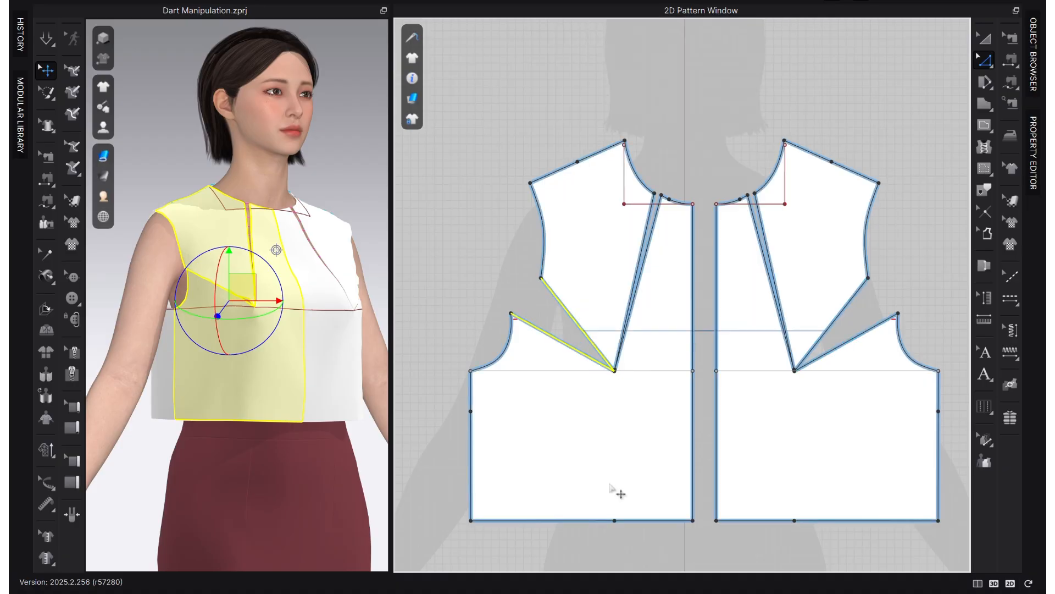
left_click(614, 521)
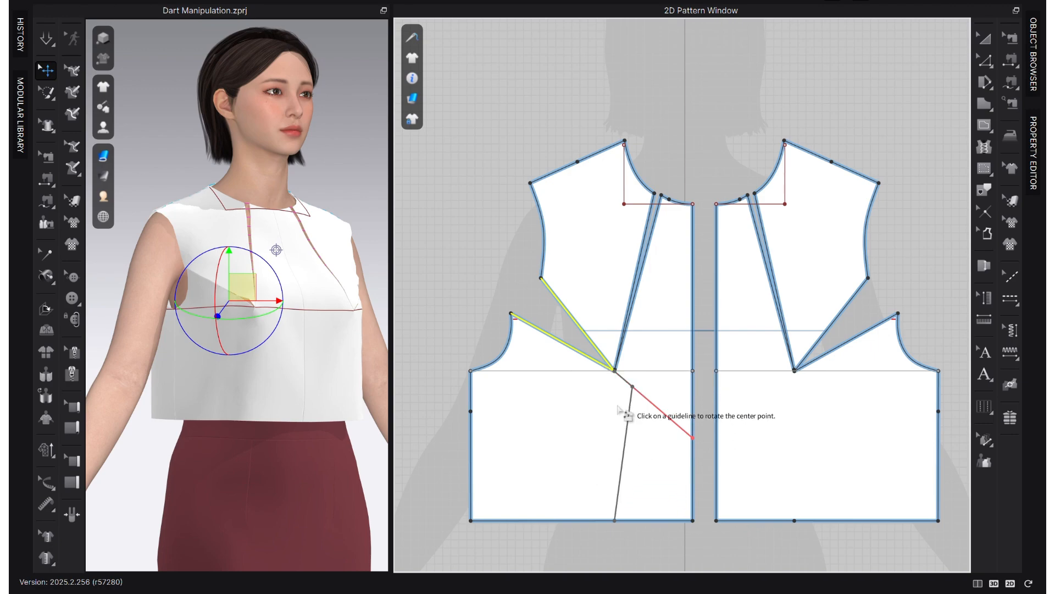
left_click(708, 358)
left_click(553, 461)
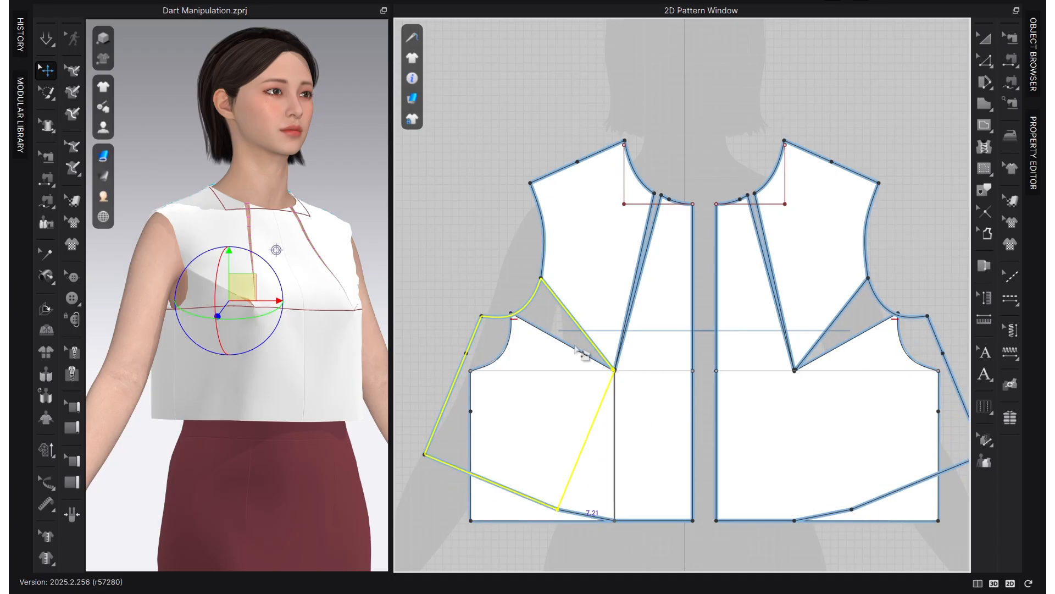
scroll(528, 447, "up", 2)
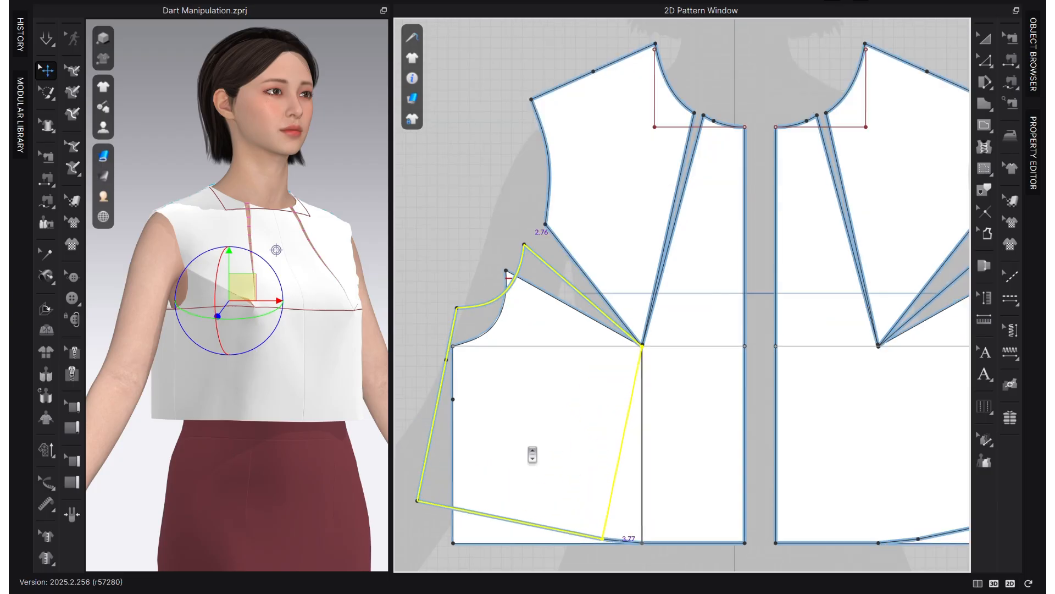
scroll(527, 447, "up", 2)
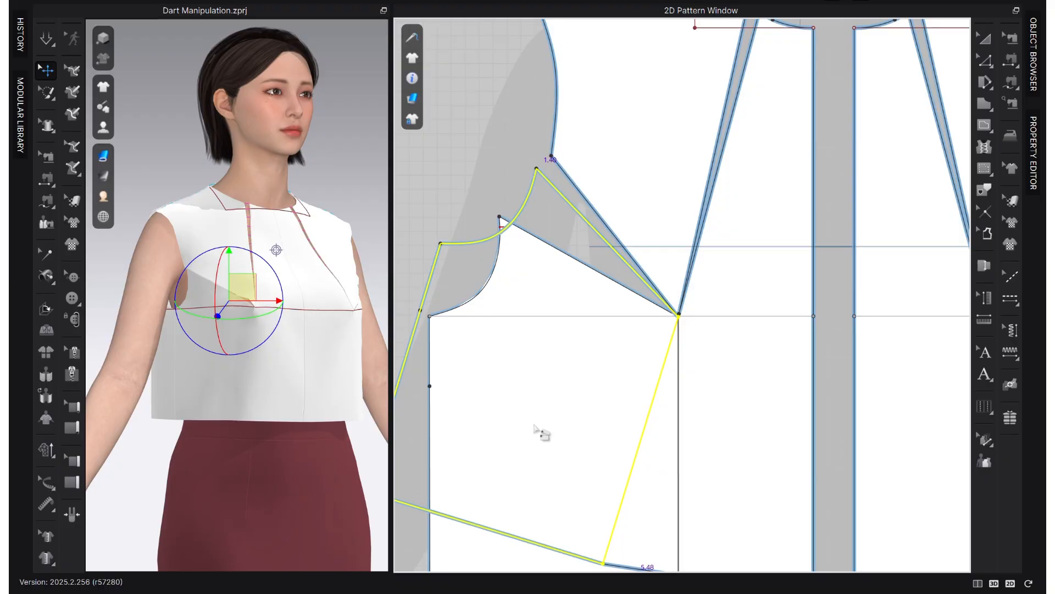
left_click(531, 429)
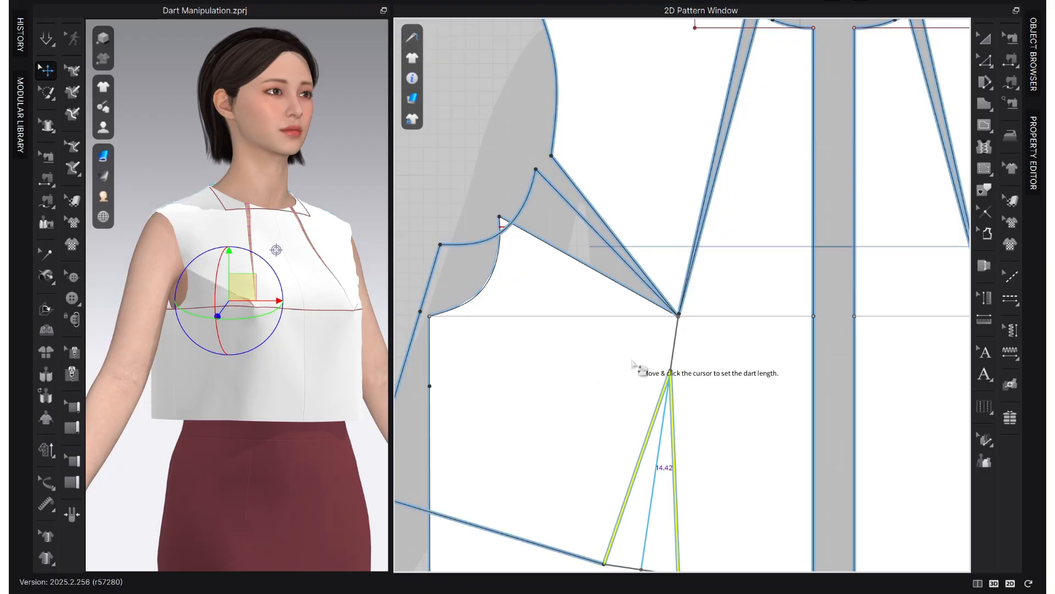
left_click(687, 320)
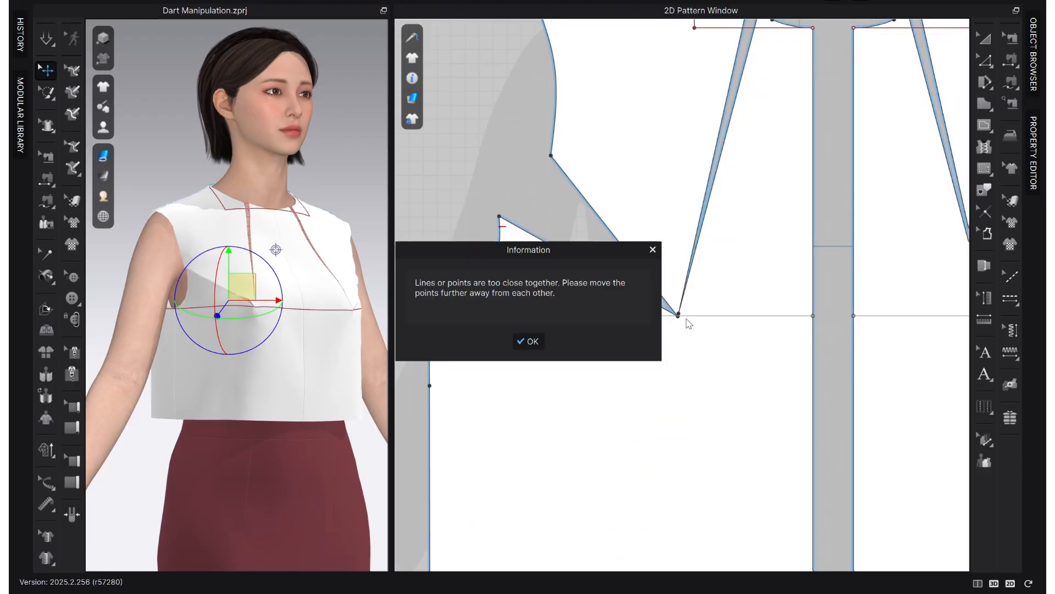
left_click(535, 344)
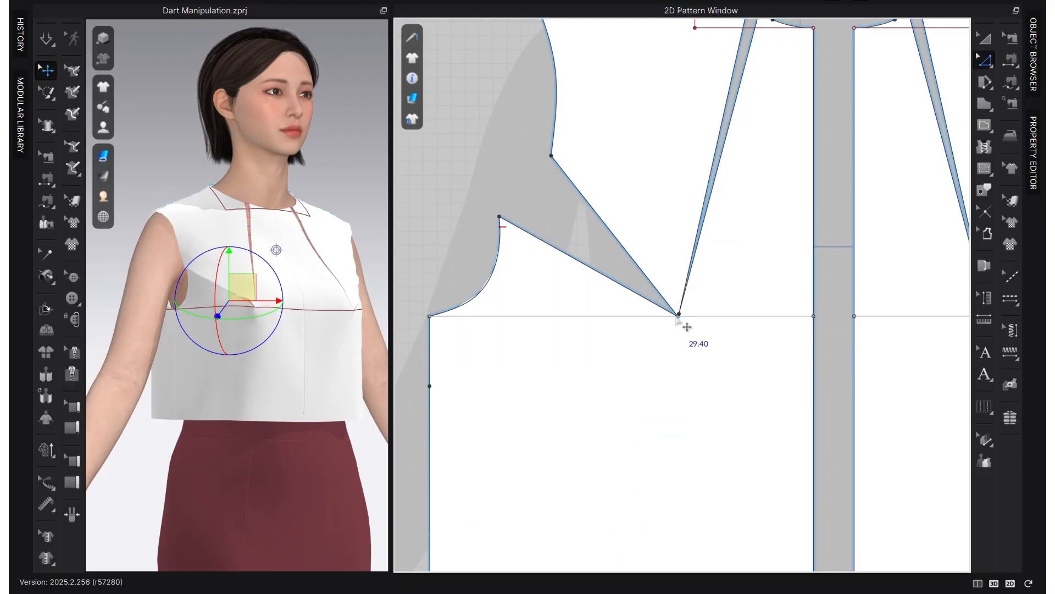
Step: Start Rotate Dart on both armhole dart legs, with the new location on the hem point below the bust point and the side section as the rotating part
left_click(642, 266)
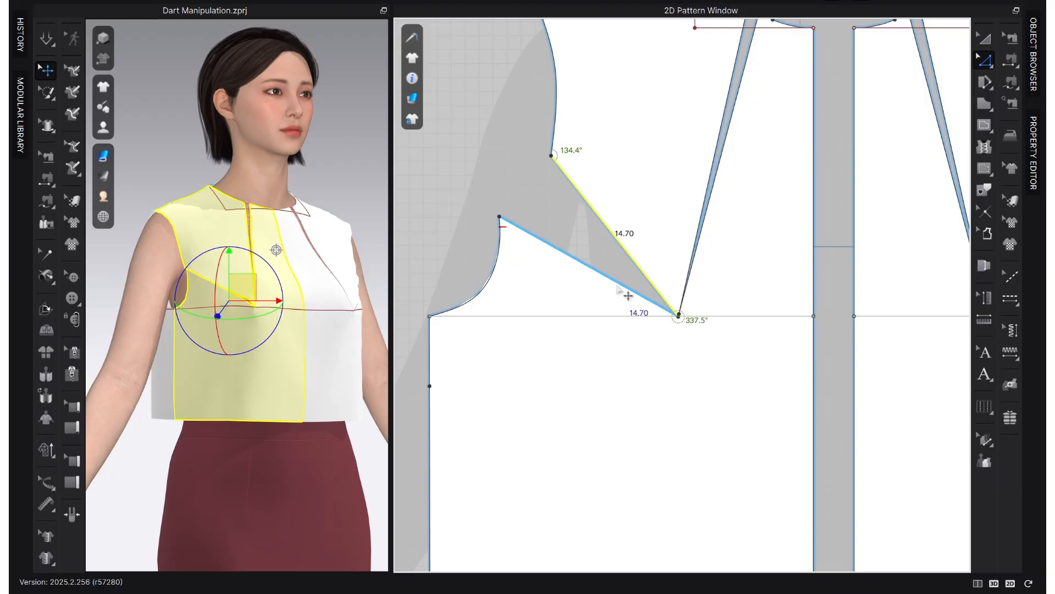
right_click(618, 286)
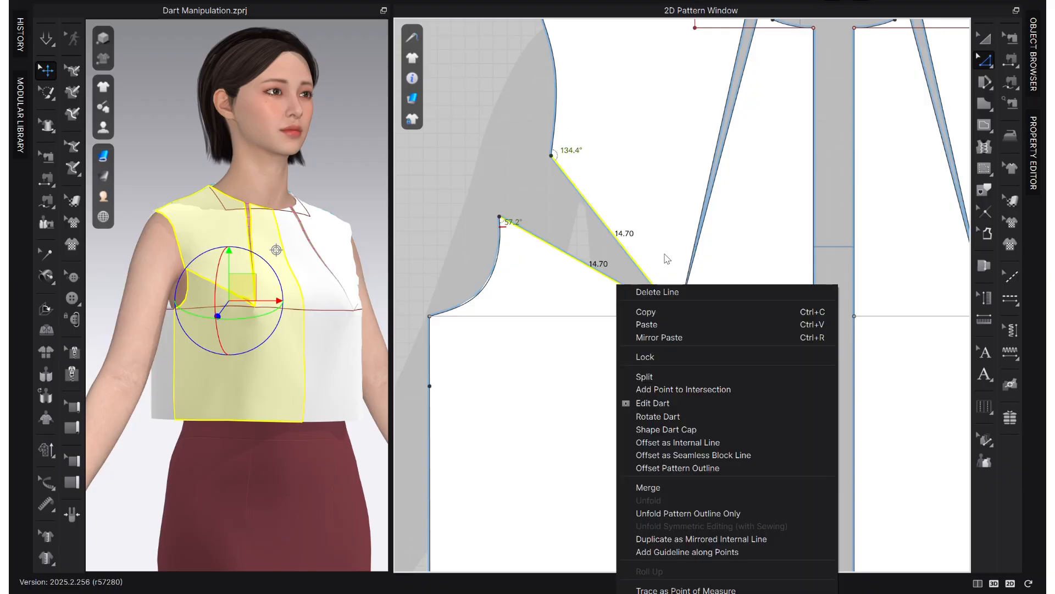
left_click(670, 415)
scroll(651, 314, "down", 3)
scroll(663, 302, "up", 3)
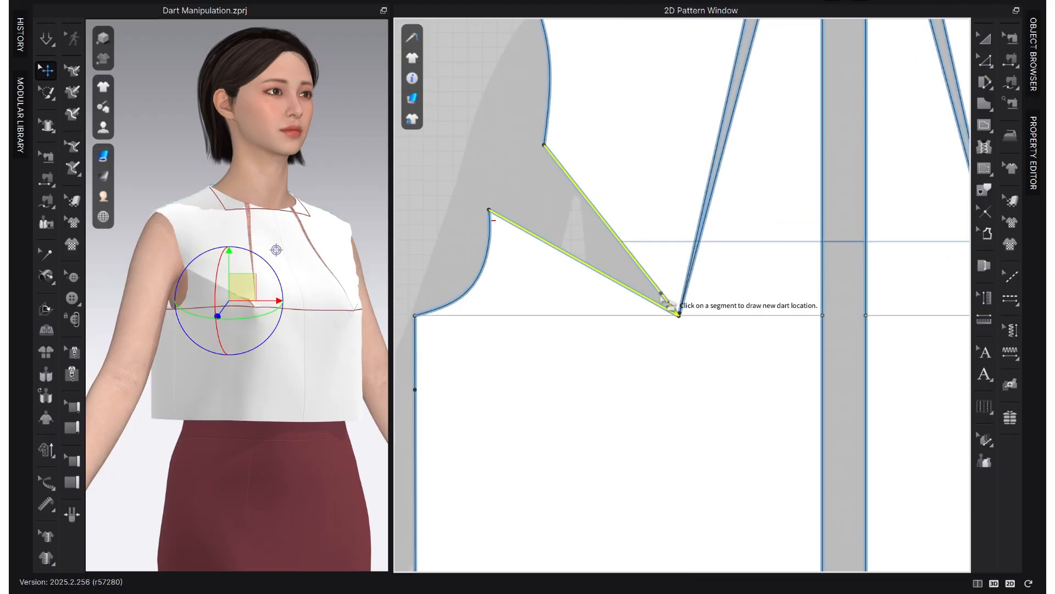
scroll(665, 303, "down", 2)
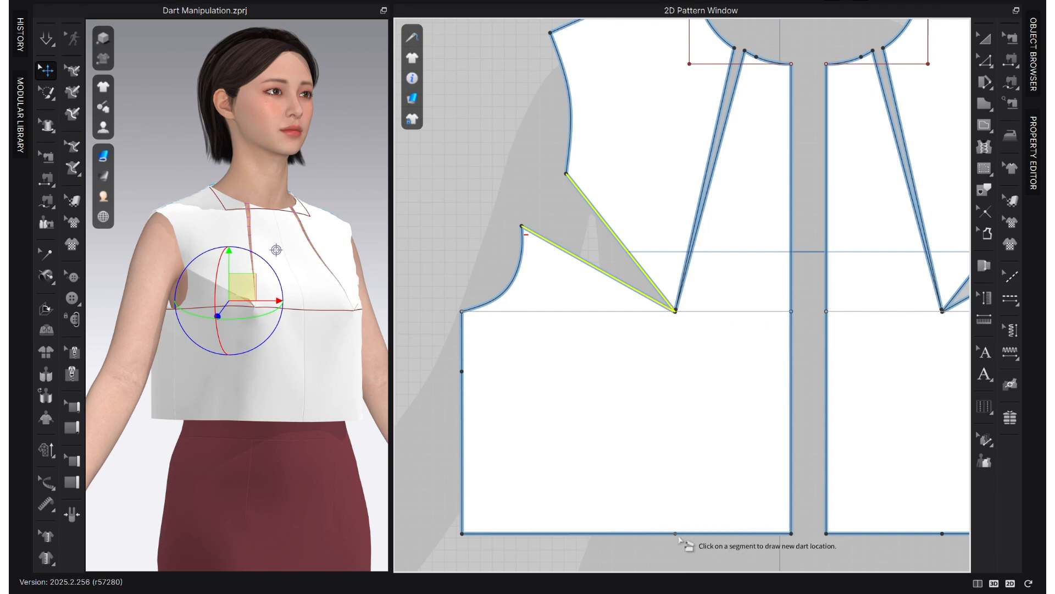
left_click(675, 532)
left_click(591, 388)
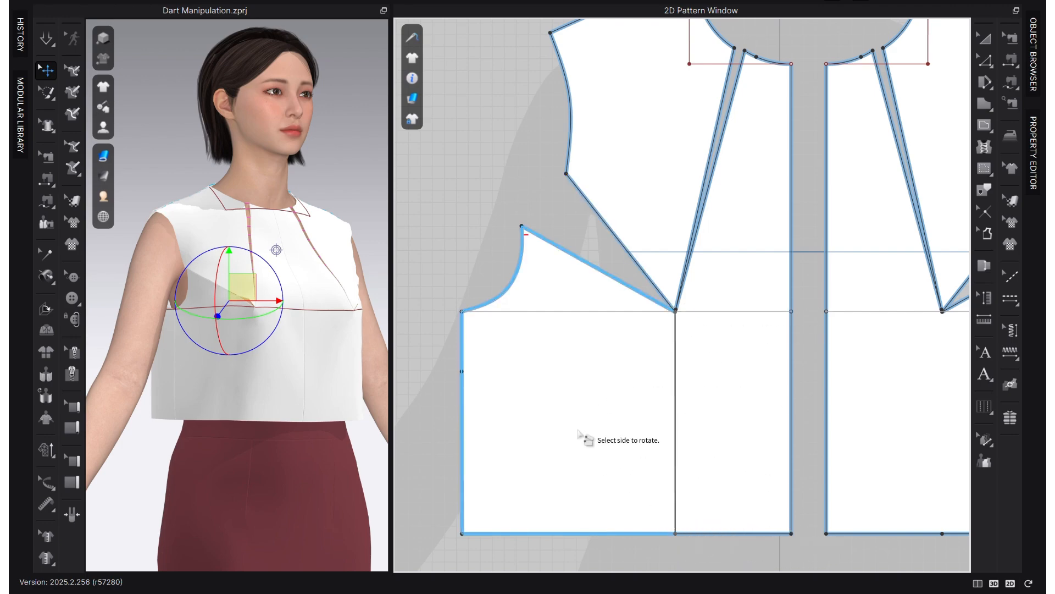
Step: Rotate the side section to open a waist dart, leaving a small armhole opening as ease, and extend the dart almost to the bust point
scroll(591, 379, "up", 2)
scroll(596, 370, "down", 1)
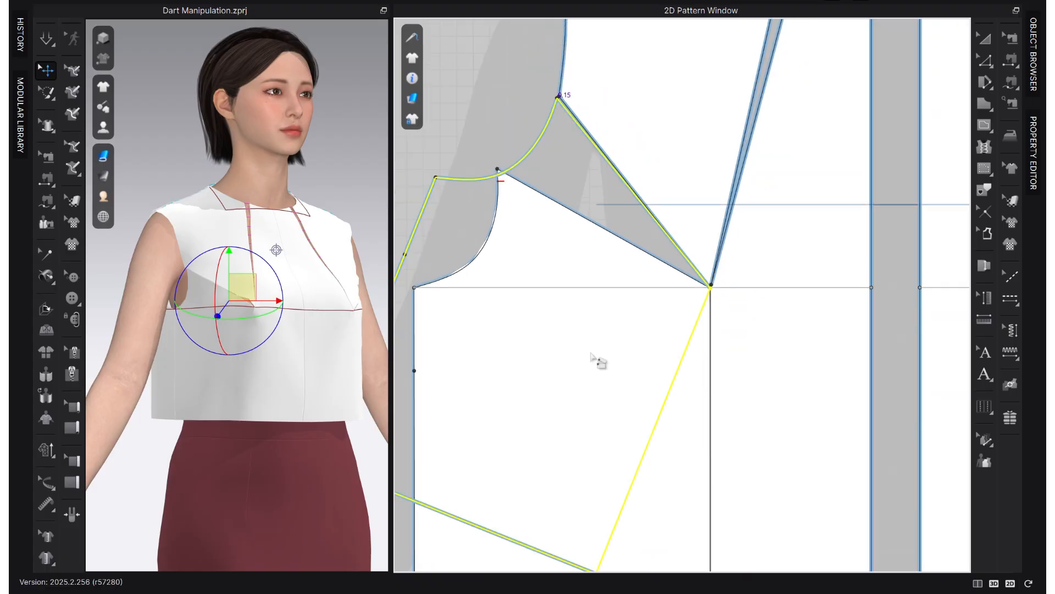
left_click(575, 391)
scroll(705, 324, "up", 3)
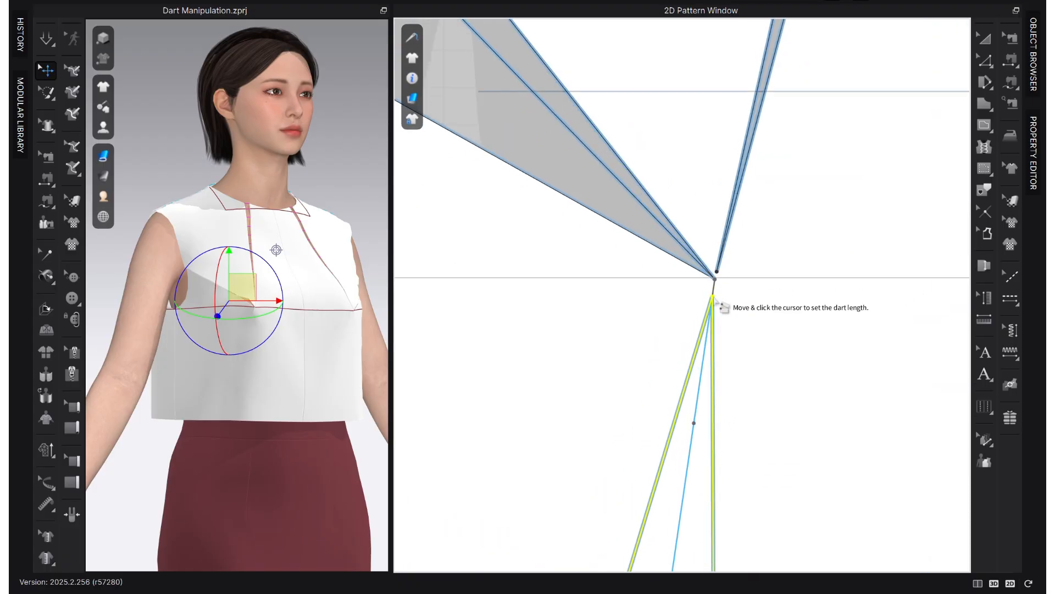
left_click(700, 357)
scroll(705, 337, "down", 4)
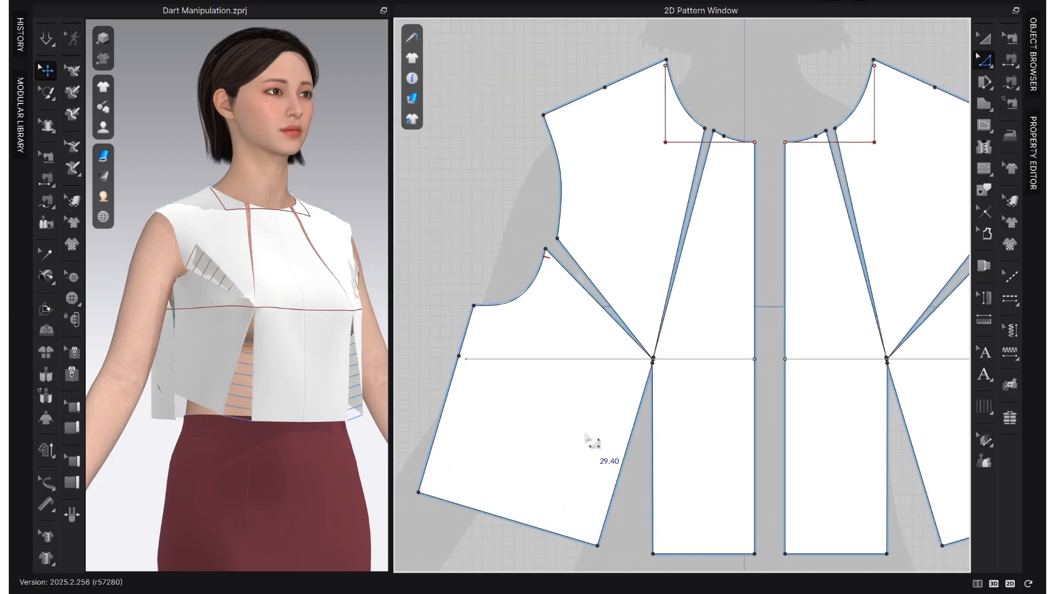
Step: Compare the front bodice's neckline, armhole and waist darts with the final stage of the reference diagram
scroll(440, 438, "down", 3)
middle_click_drag(829, 438, 610, 455)
scroll(872, 501, "up", 3)
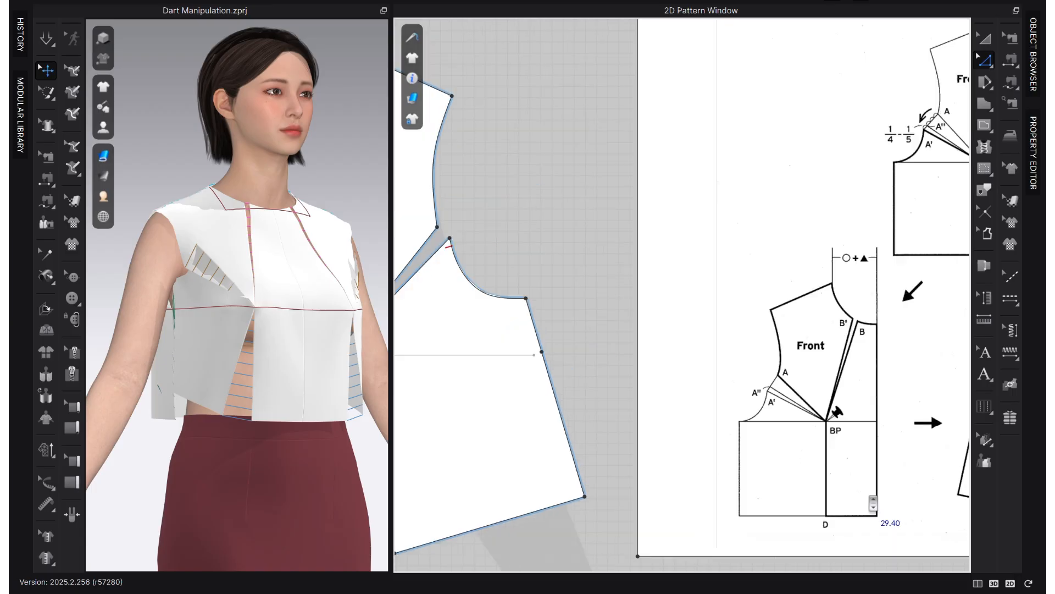
scroll(835, 451, "down", 2)
middle_click_drag(835, 451, 538, 455)
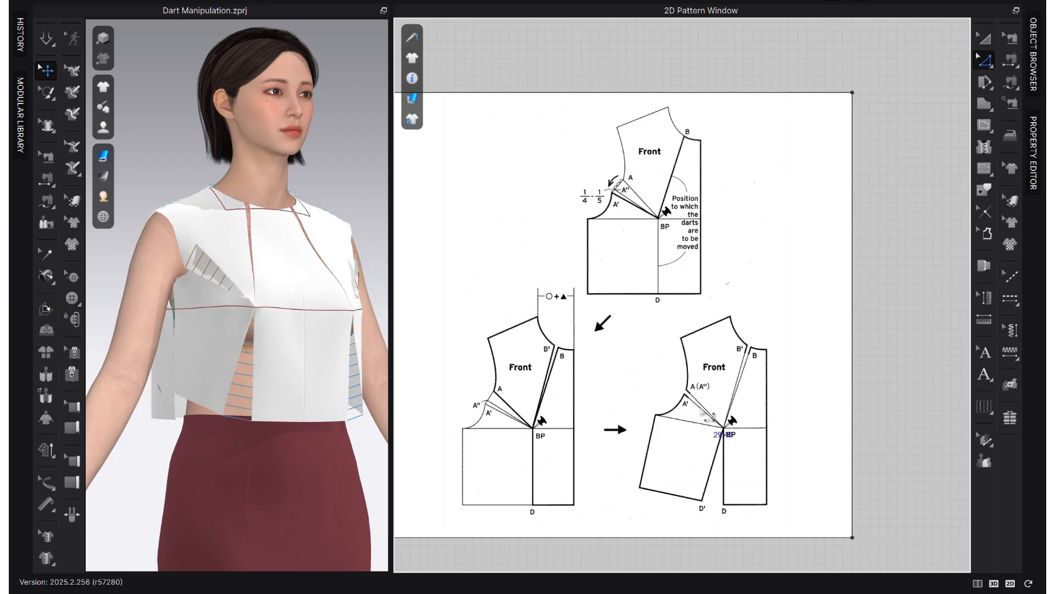
middle_click_drag(689, 438, 947, 434)
scroll(740, 450, "down", 5)
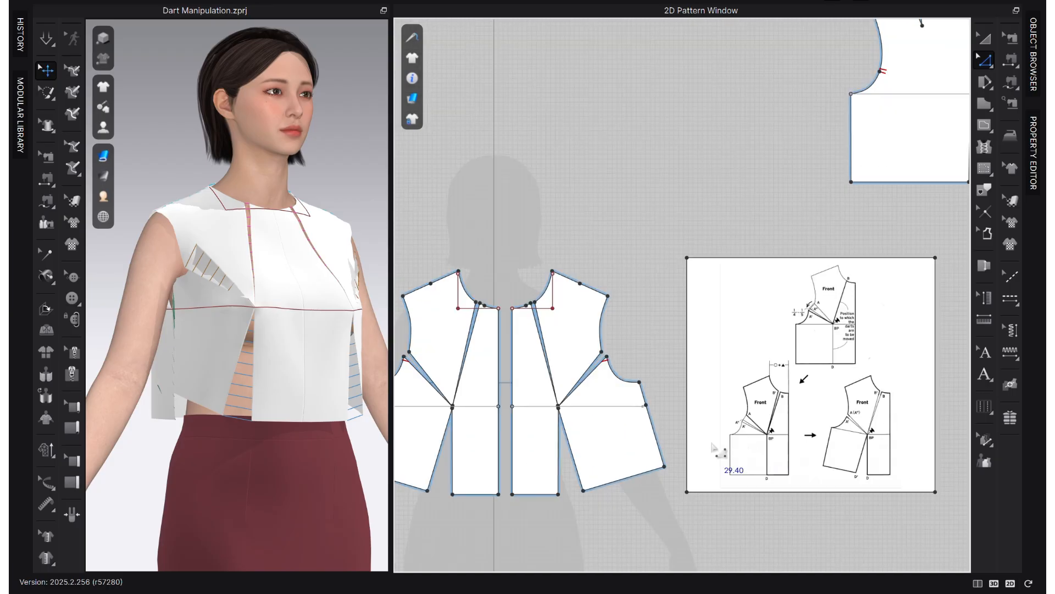
scroll(717, 449, "up", 2)
middle_click_drag(717, 449, 971, 470)
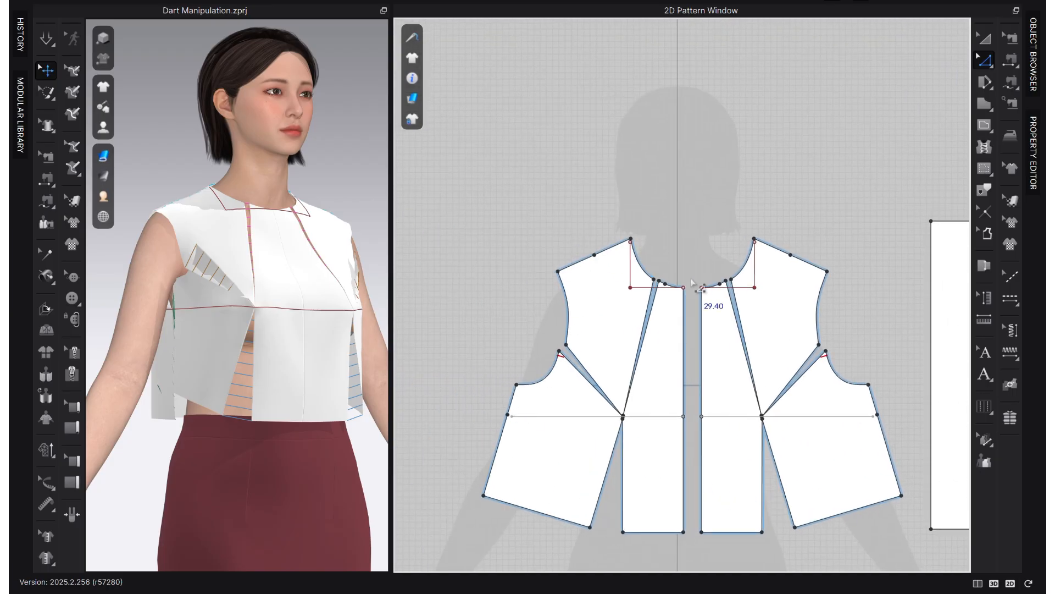
Step: Delete the neckline guide lines, and smooth the neckline curve across its dart from the shoulder neck point to centre front
left_click(643, 291)
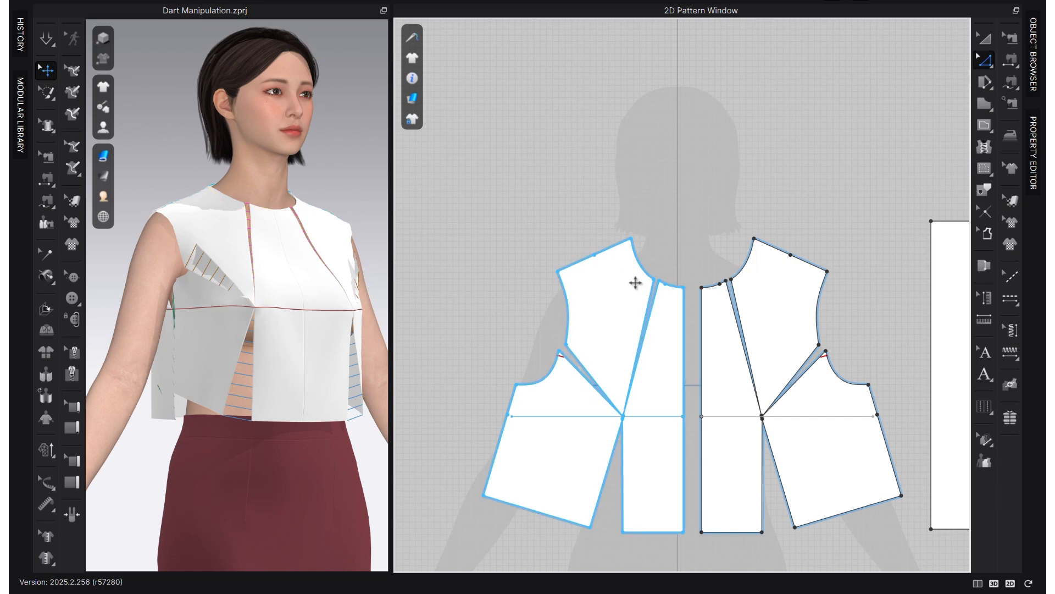
left_click(667, 233)
left_click(984, 61)
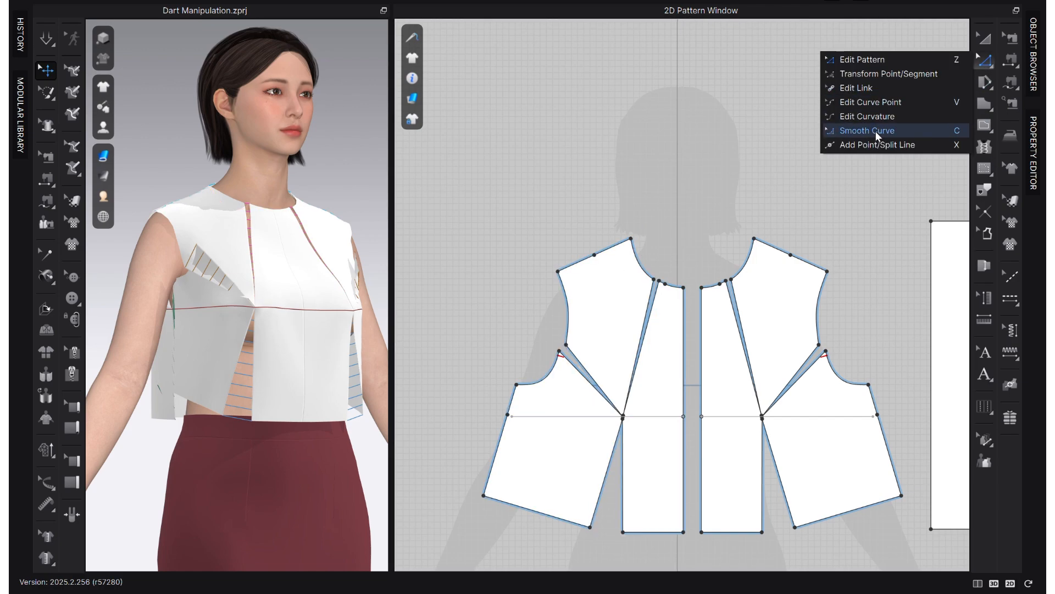
left_click(875, 131)
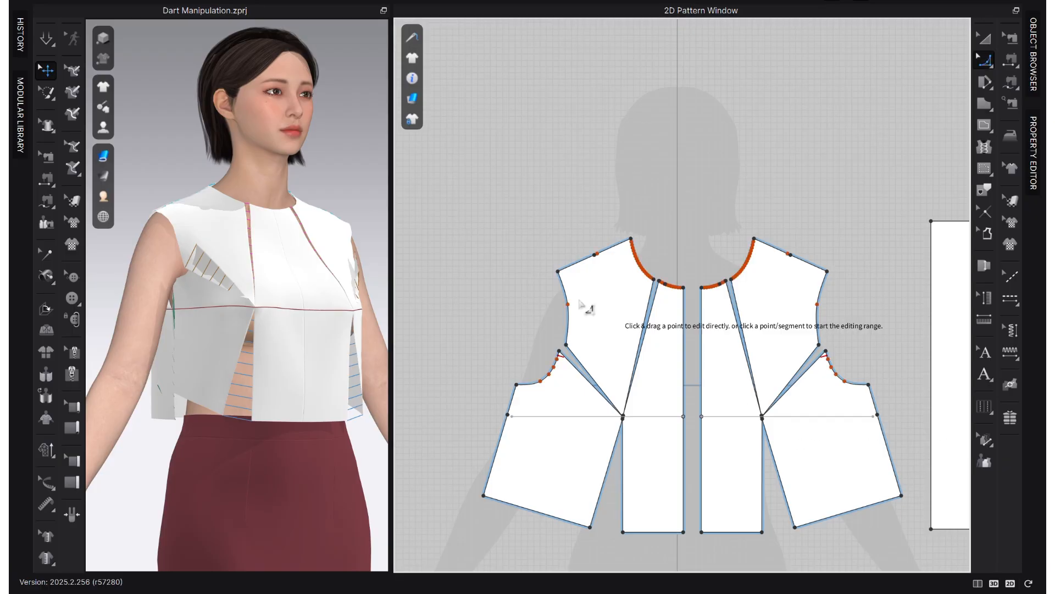
left_click(630, 238)
scroll(695, 290, "up", 3)
left_click(676, 286)
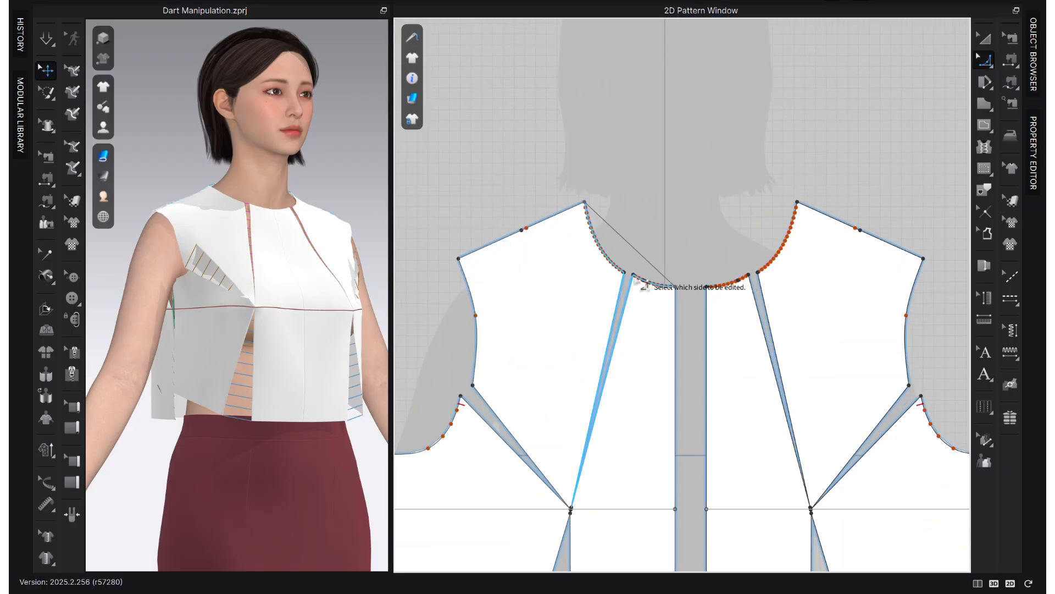
left_click(628, 241)
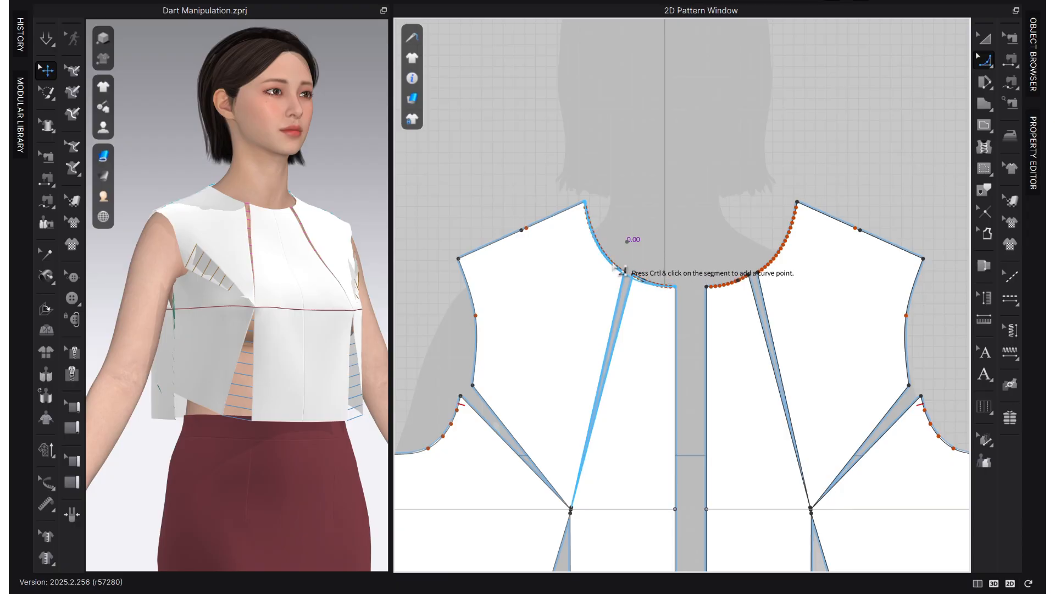
key("Return")
Step: Smooth the armhole curve across the remaining ease dart, from the shoulder tip to the underarm point
scroll(735, 274, "down", 5)
scroll(601, 328, "up", 3)
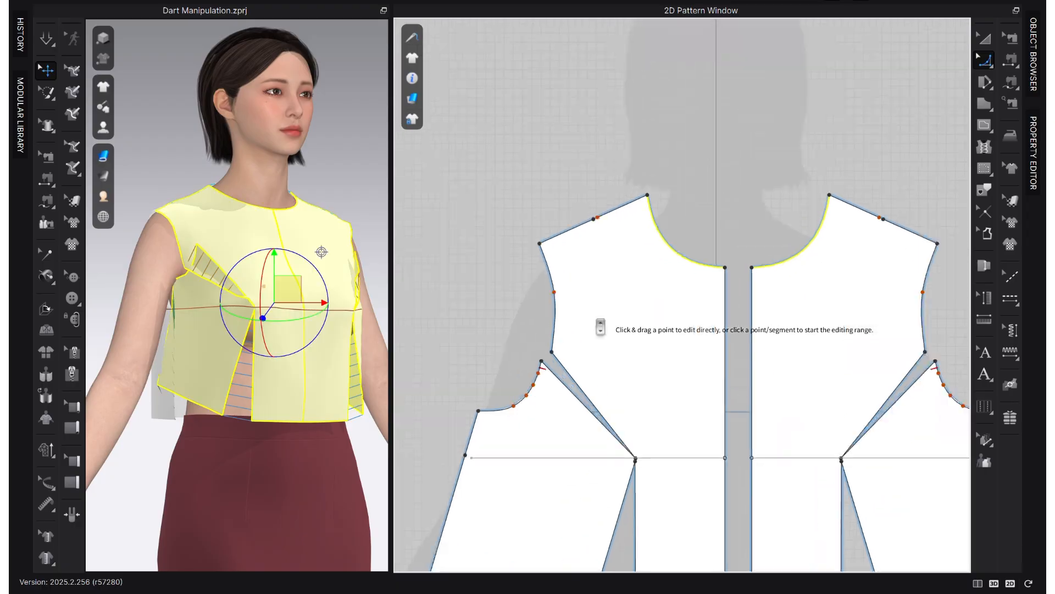
middle_click_drag(601, 327, 662, 310)
left_click(599, 227)
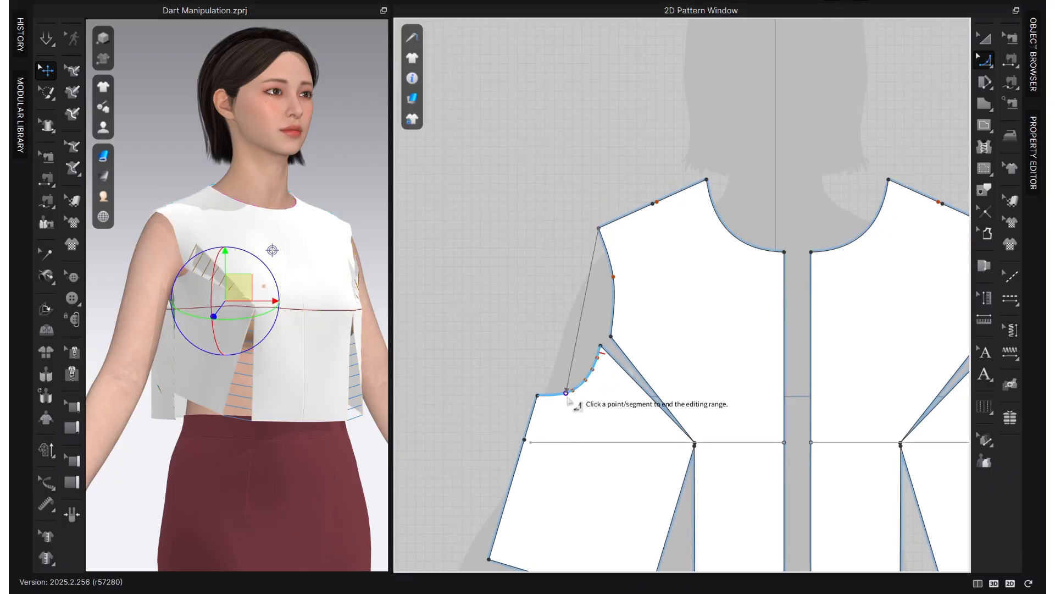
left_click(537, 395)
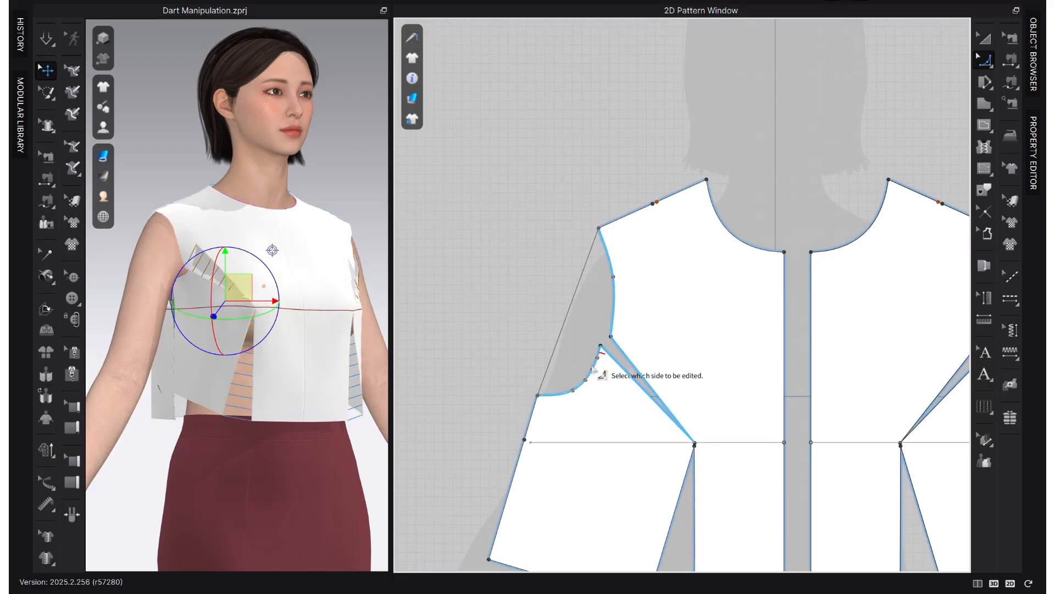
left_click(565, 331)
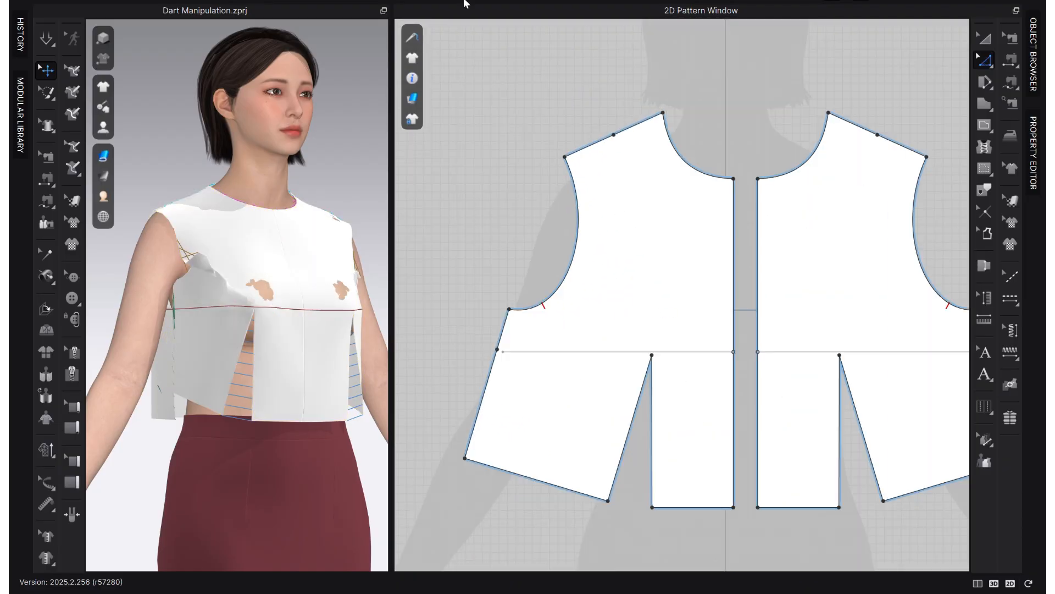
Step: Simulate the garment and delete the leftover dart sewing on the front armhole and neckline
key("space")
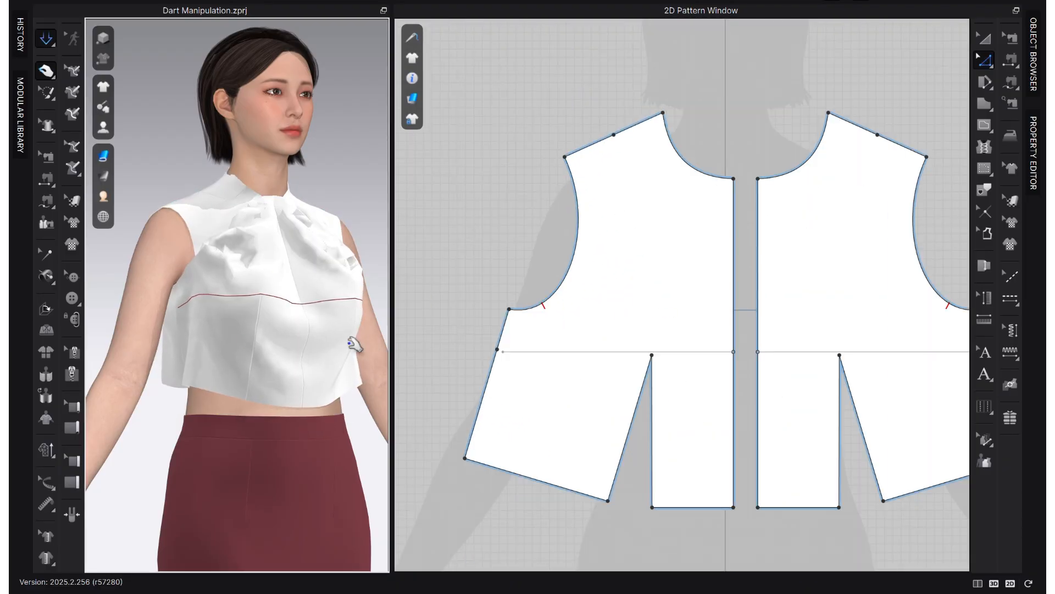
left_click(1013, 41)
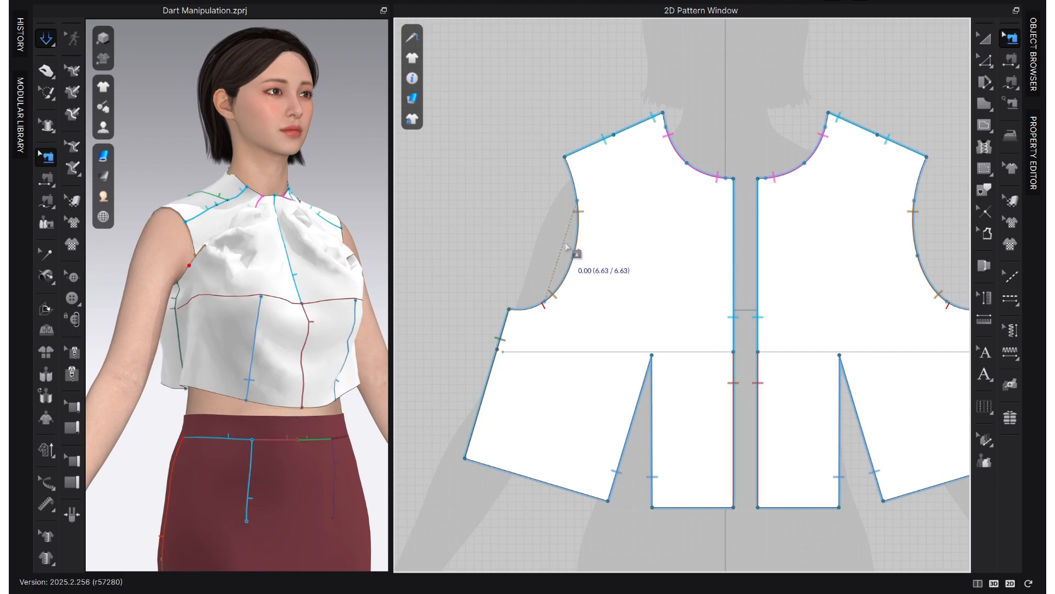
left_click(570, 265)
key("Delete")
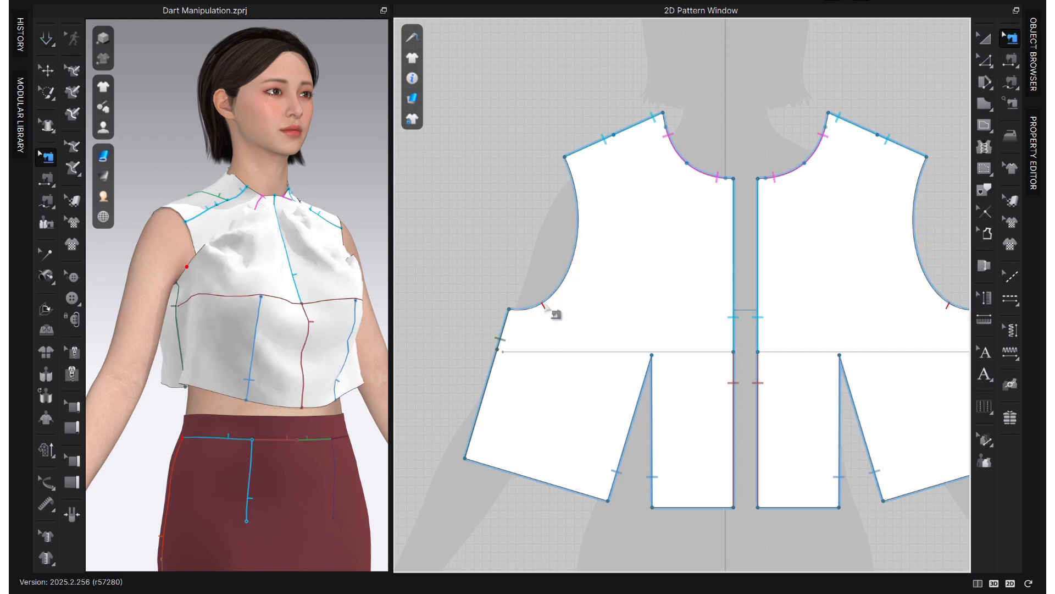
scroll(769, 308, "down", 5)
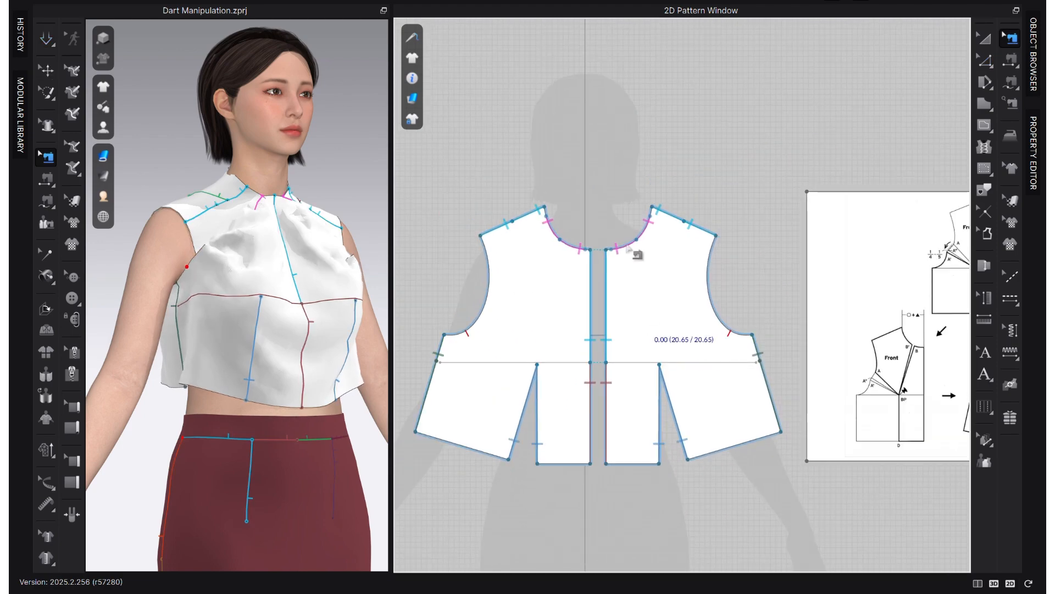
left_click(632, 242)
key("Delete")
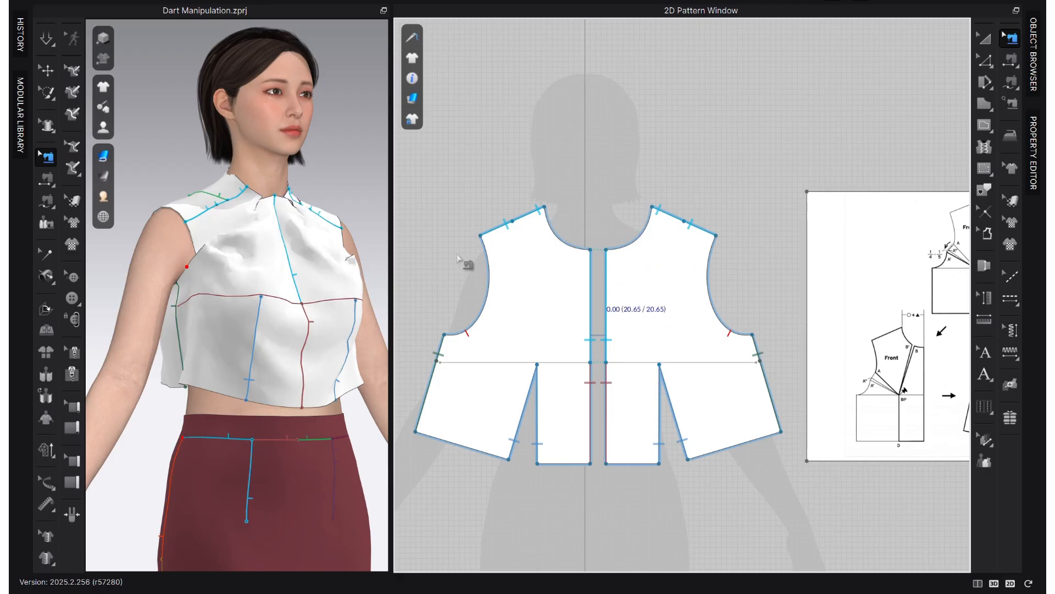
Step: Simulate the bodice again and pull the front panels into place on the avatar
key("space")
left_click(238, 337)
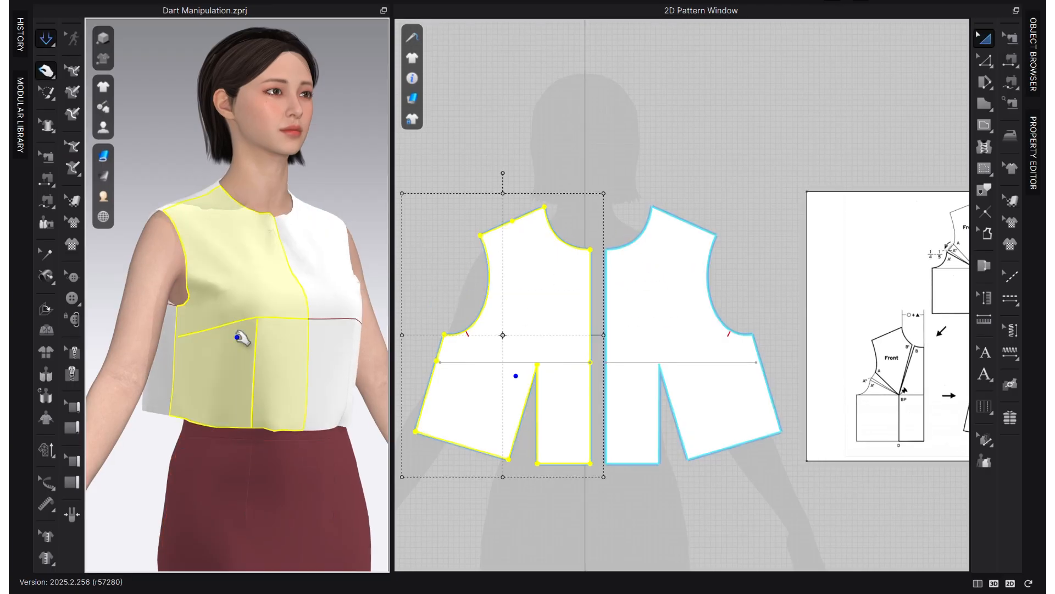
left_click_drag(209, 381, 265, 400)
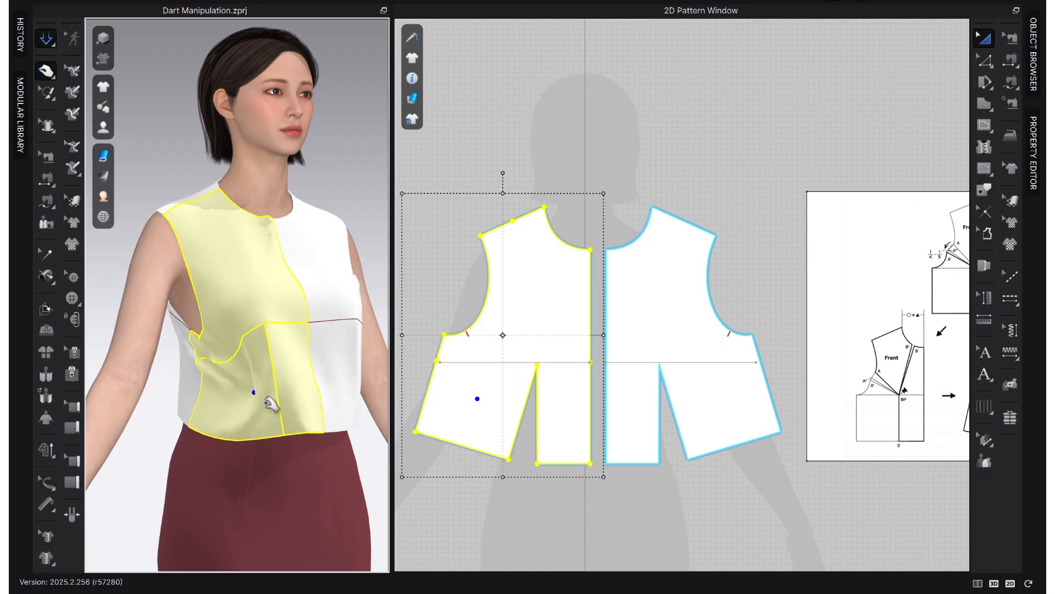
left_click_drag(202, 387, 231, 375)
left_click_drag(197, 213, 159, 233)
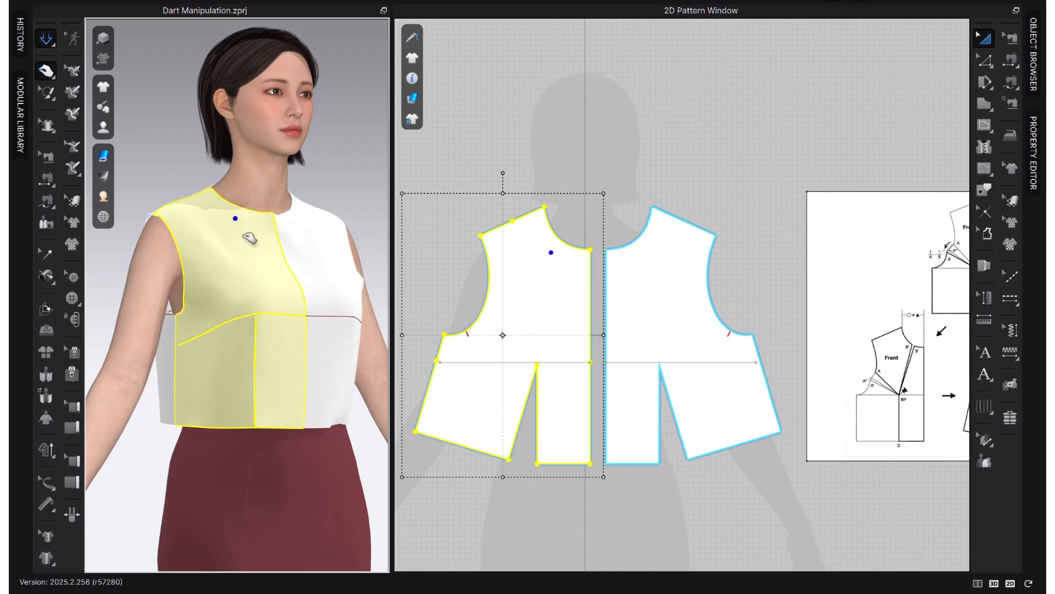
left_click(309, 217)
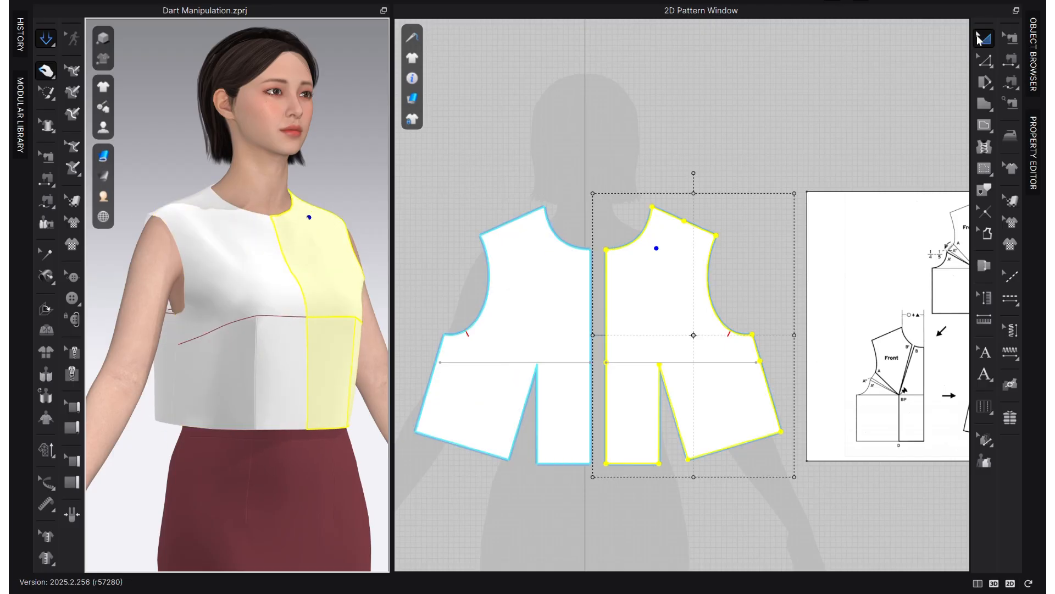
left_click(1015, 39)
left_click(46, 38)
Step: Examine the draped bodice from the back, front and side to check its fit with the waist darts
right_click_drag(154, 275, 325, 275)
left_click(274, 368)
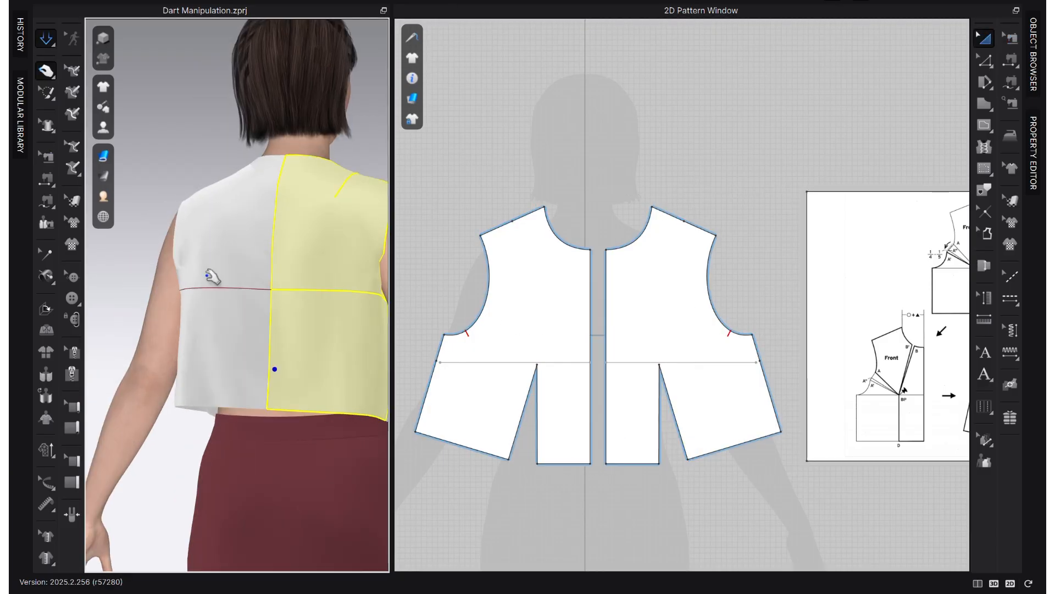
right_click_drag(212, 276, 330, 280)
left_click(233, 352)
scroll(303, 337, "down", 5)
left_click(163, 225)
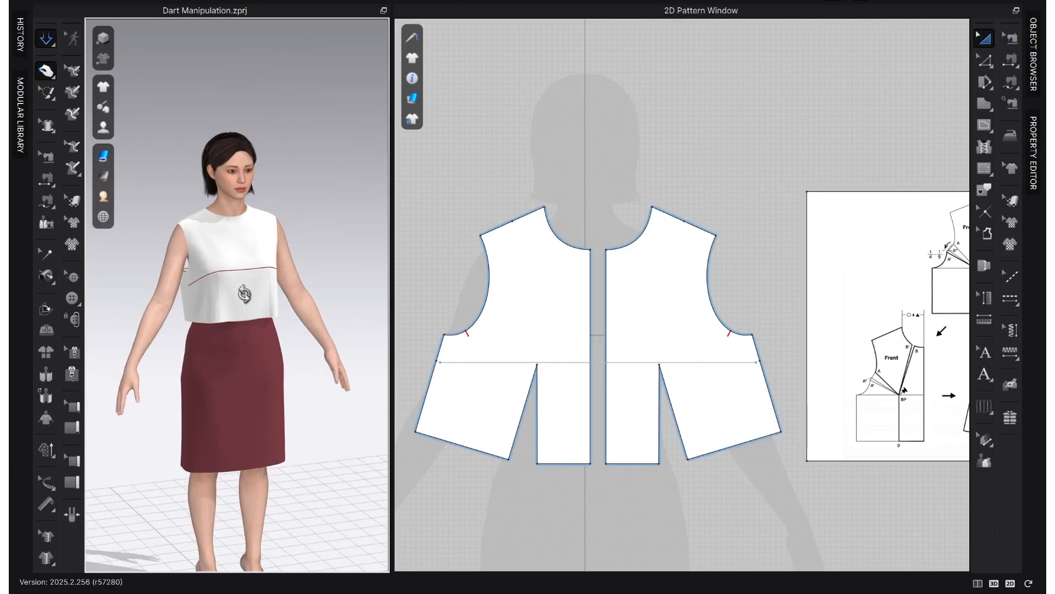
scroll(241, 220, "up", 5)
scroll(240, 190, "up", 2)
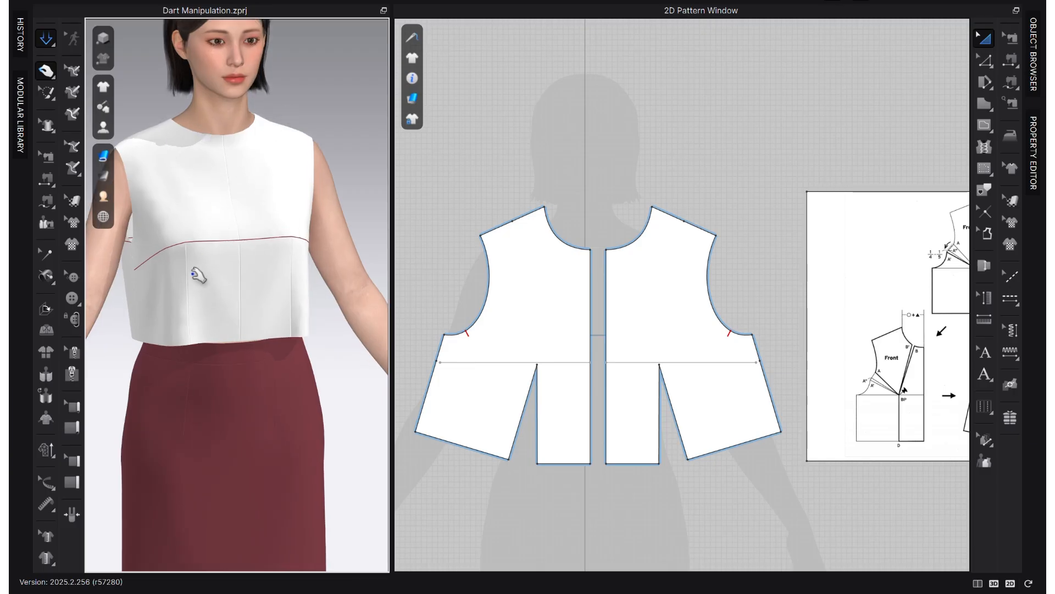
right_click_drag(194, 274, 257, 278)
right_click_drag(311, 302, 280, 294)
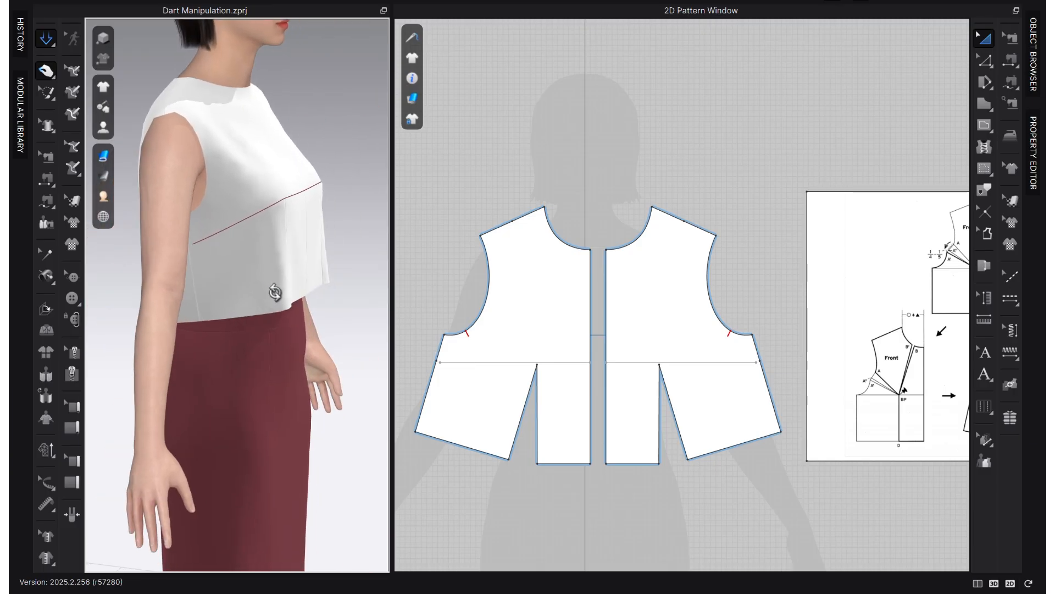